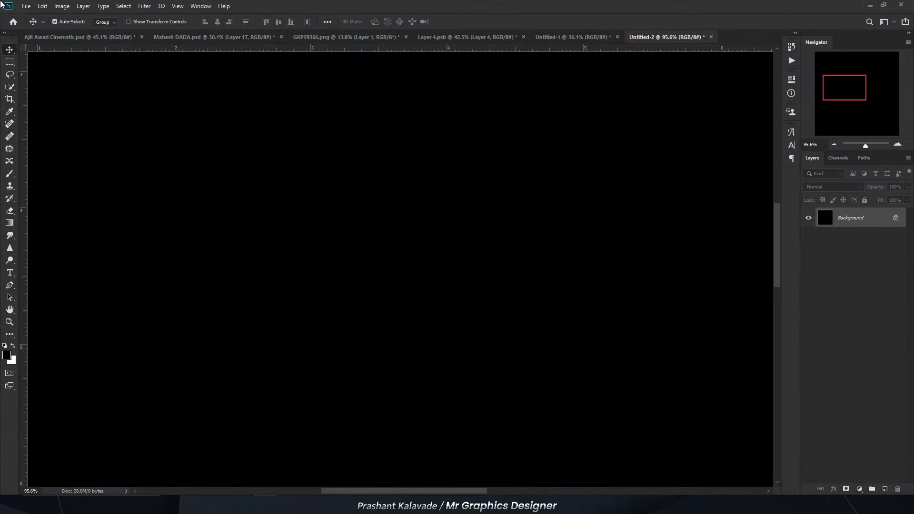
# - Set up a new white 8 × 10 inch document at 300 ppi, measured in inches
pyautogui.click(26, 7)
pyautogui.click(31, 18)
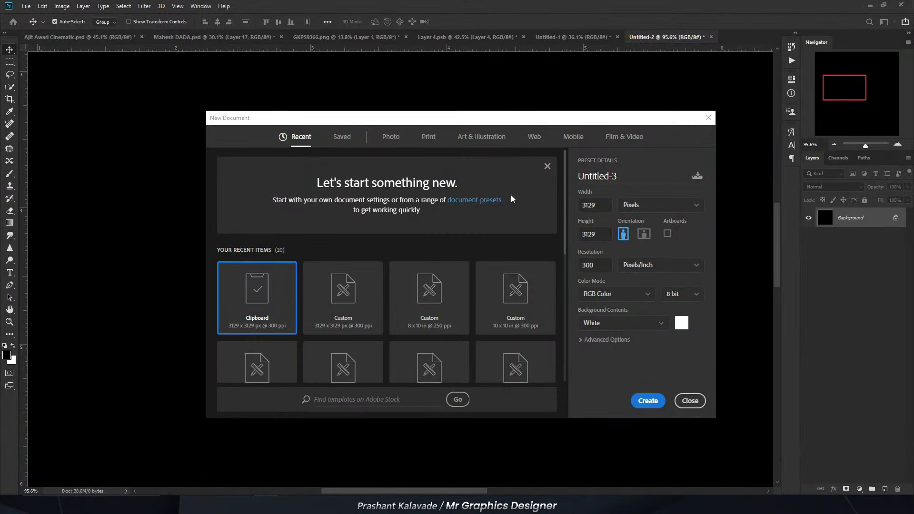
pyautogui.click(660, 204)
pyautogui.click(628, 234)
# - Create the 8 × 10 inch document and browse the Pinterest sky background results
pyautogui.click(647, 401)
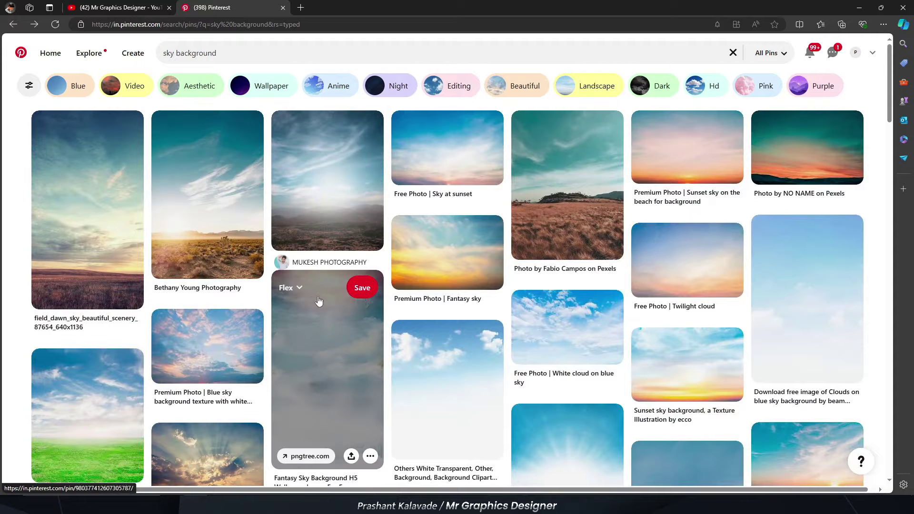
pyautogui.scroll(-5, 477, 304)
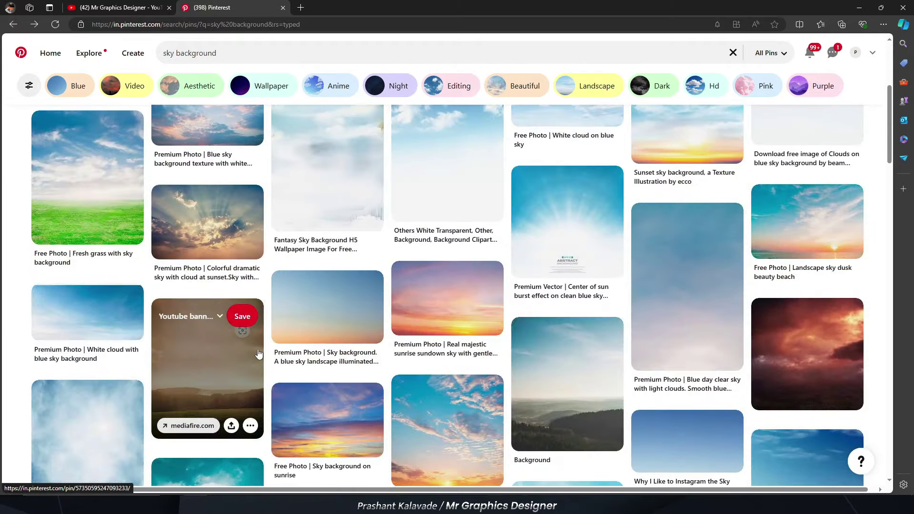
pyautogui.scroll(-3, 258, 353)
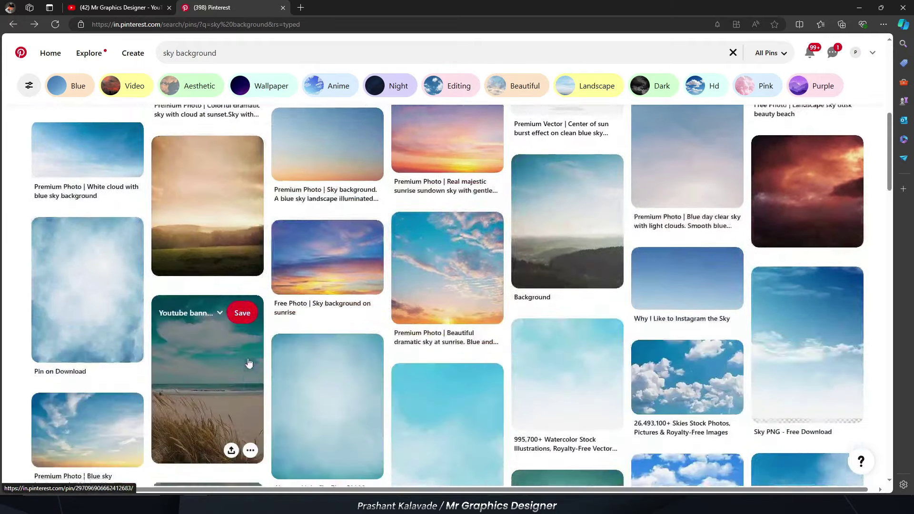
pyautogui.scroll(-3, 258, 353)
# - Search Pinterest for 'land background' from the home feed and scroll through the results
pyautogui.click(237, 56)
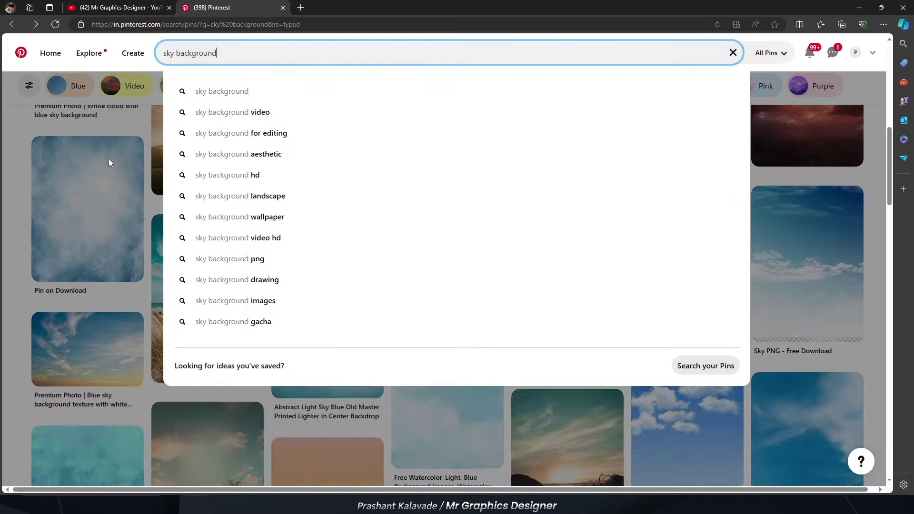
pyautogui.click(21, 53)
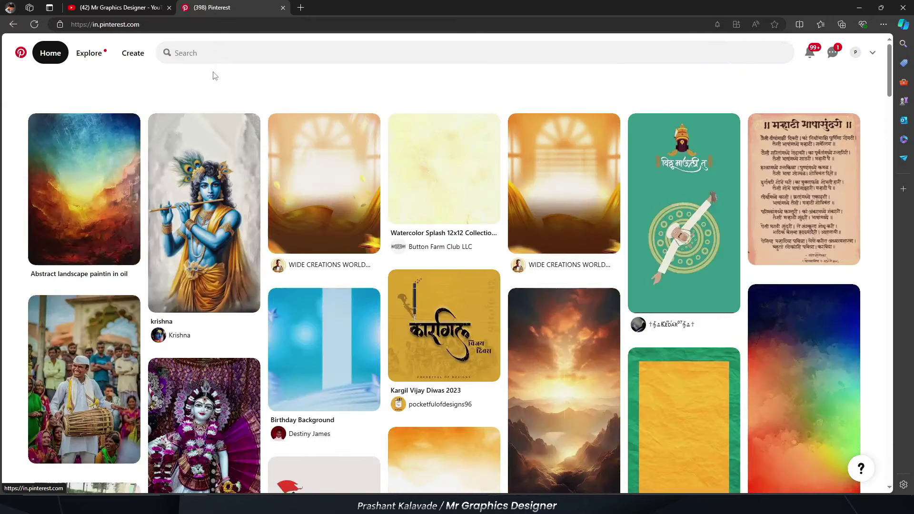
pyautogui.click(212, 56)
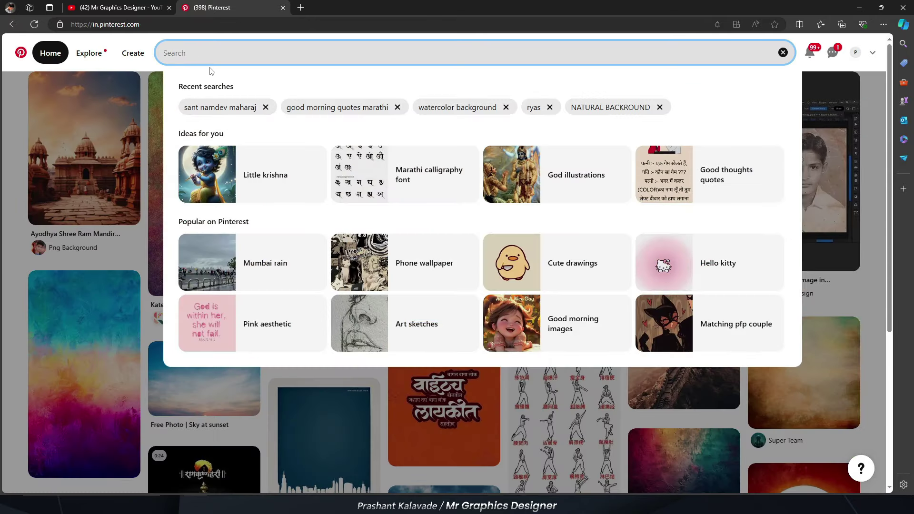
pyautogui.write('land ba')
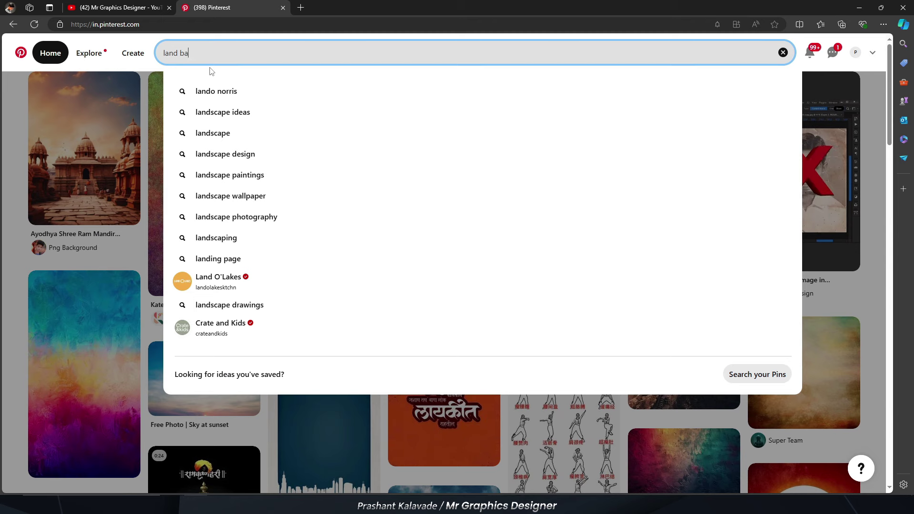
pyautogui.write('ck')
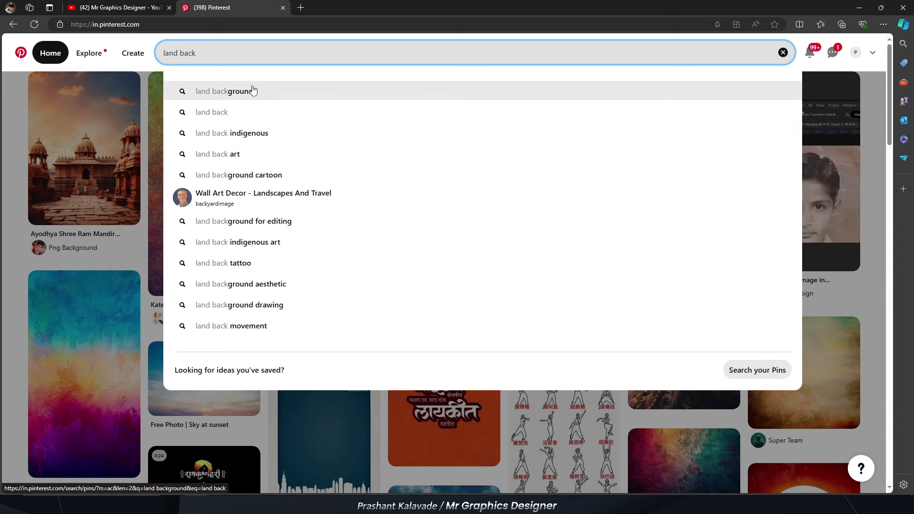
pyautogui.click(252, 90)
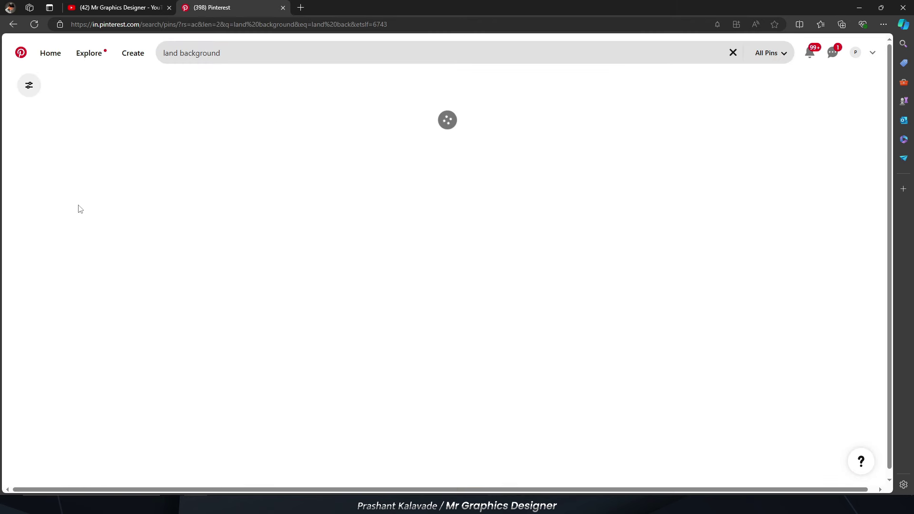
pyautogui.scroll(-1, 20, 271)
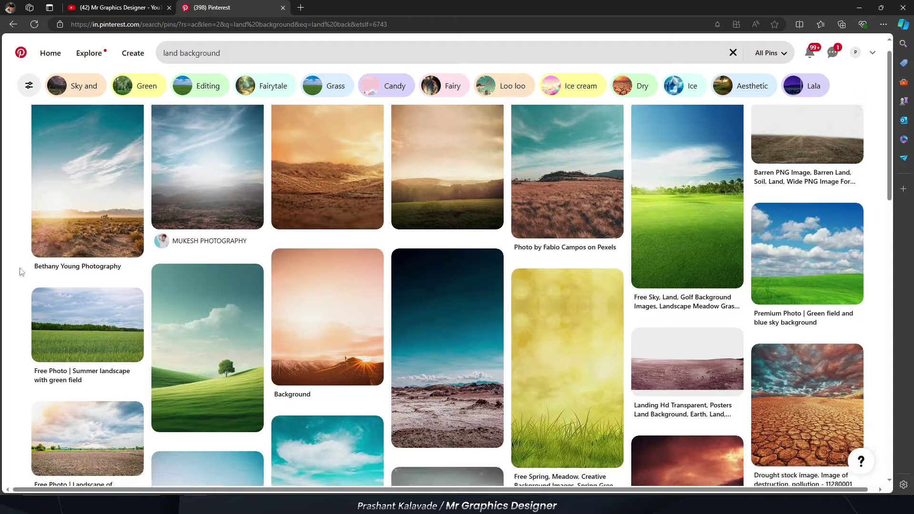
pyautogui.scroll(-3, 20, 272)
pyautogui.scroll(-3, 26, 333)
pyautogui.scroll(-2, 26, 341)
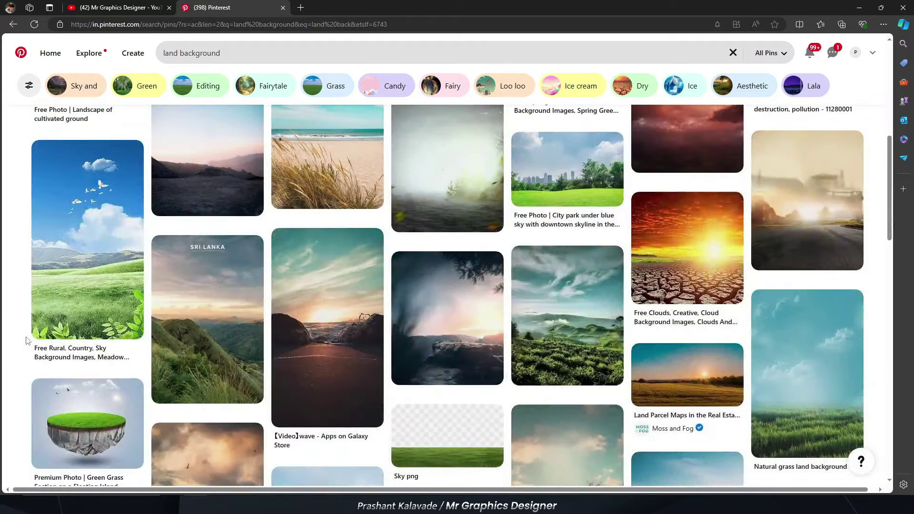
pyautogui.scroll(-3, 27, 340)
pyautogui.scroll(-3, 26, 343)
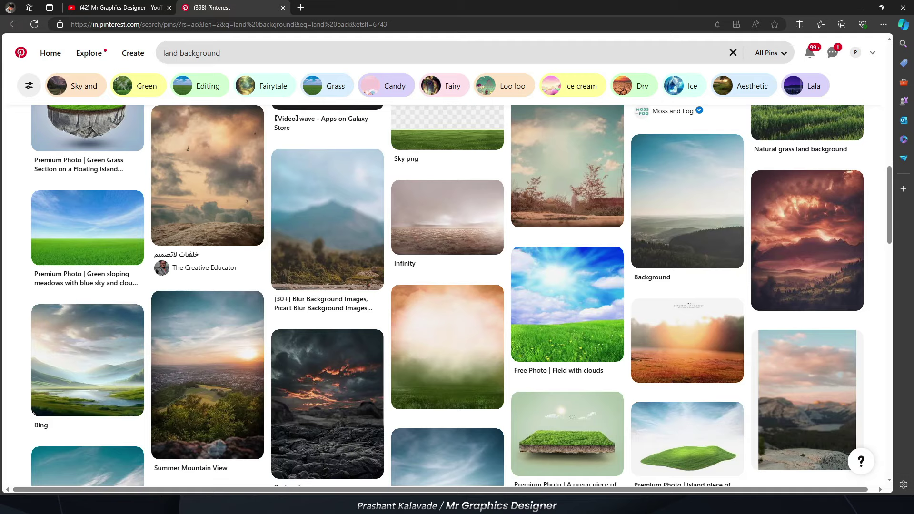
# - Bring the checked-shirt man's layer from his photo into Untitled-3
pyautogui.click(260, 466)
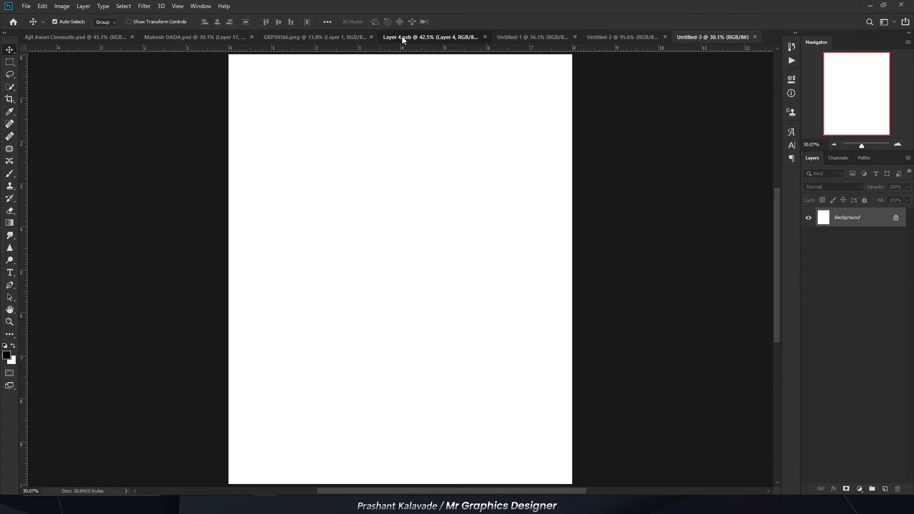
pyautogui.click(402, 38)
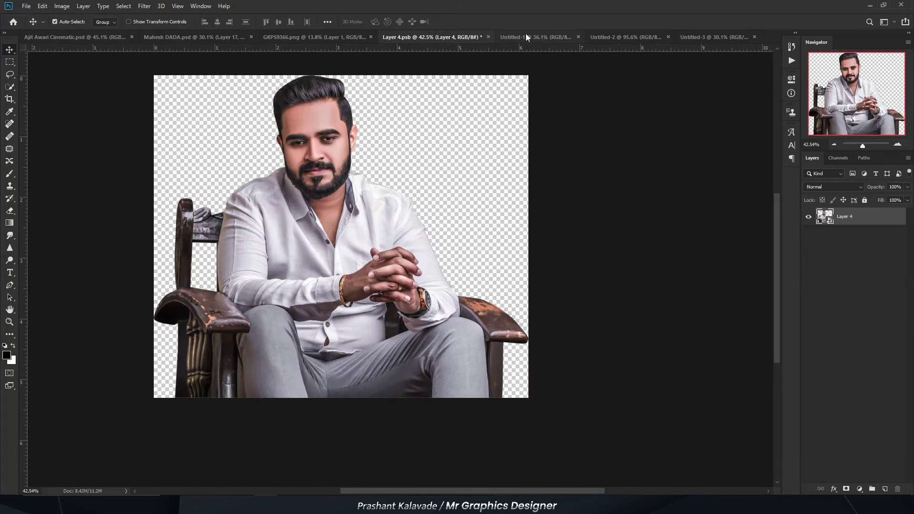
pyautogui.click(321, 37)
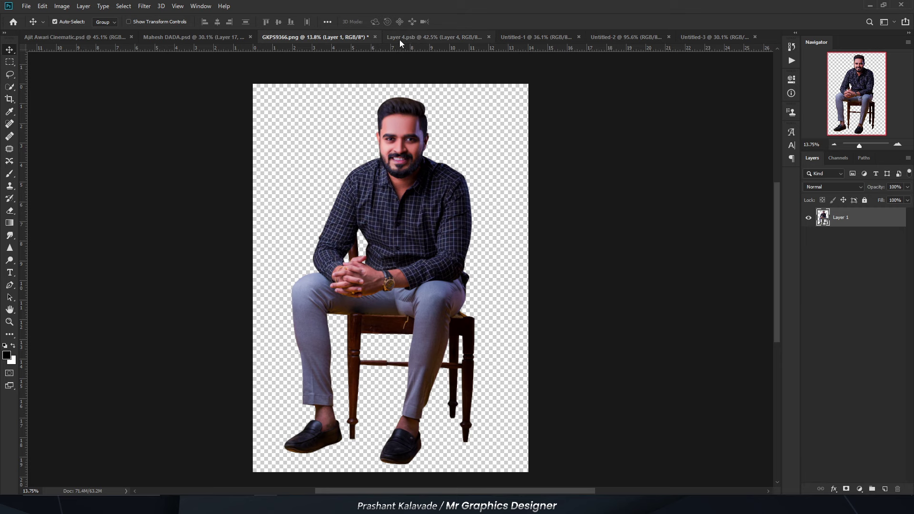
pyautogui.click(399, 39)
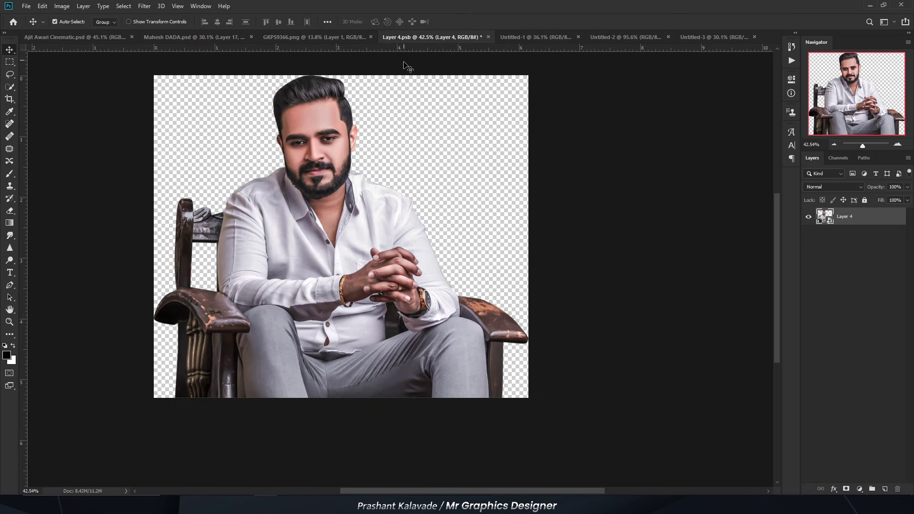
pyautogui.click(304, 38)
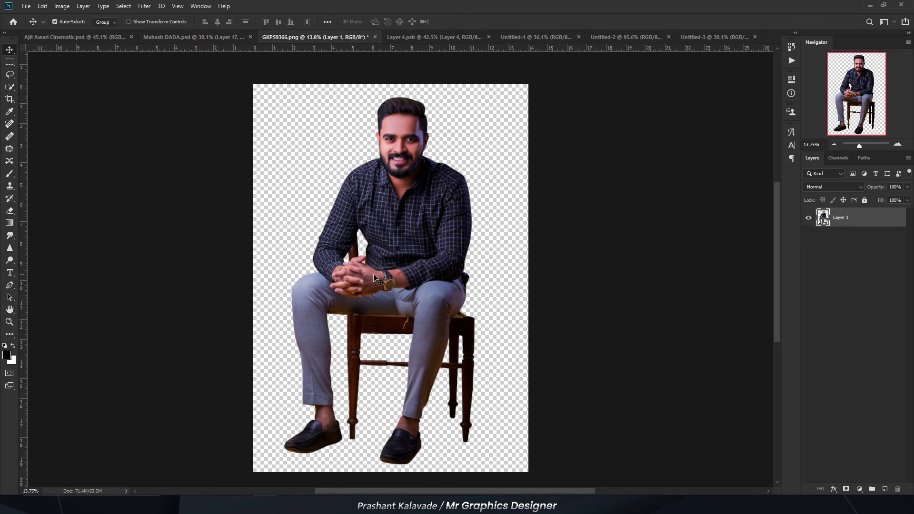
pyautogui.click(691, 38)
pyautogui.scroll(-3, 338, 179)
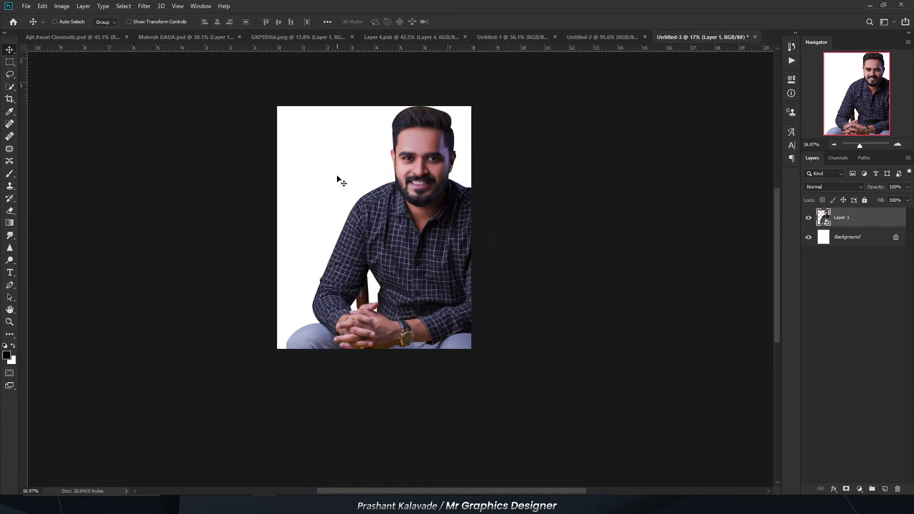
# - Scale the checked-shirt man to under half size and move him lower on the page
pyautogui.hotkey('ctrl', 't')
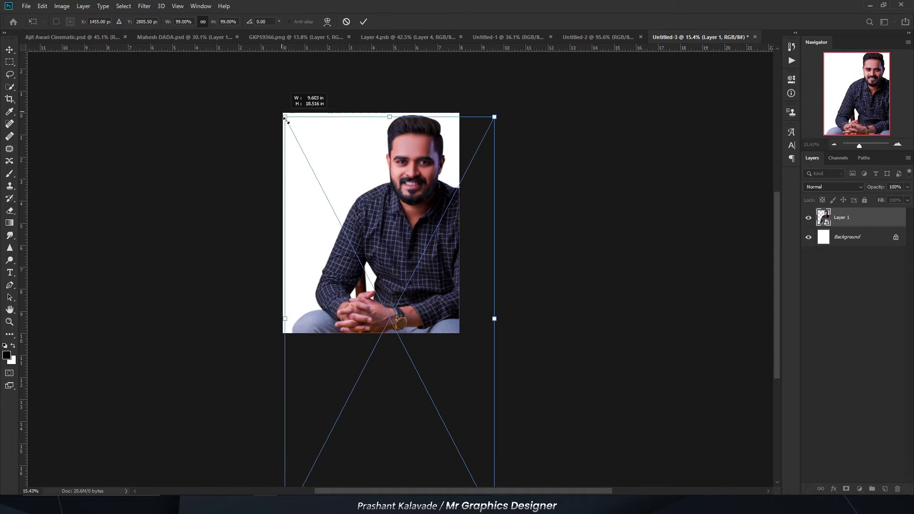
pyautogui.moveTo(280, 112)
pyautogui.mouseDown()
pyautogui.moveTo(337, 213)
pyautogui.moveTo(347, 193)
pyautogui.moveTo(355, 197)
pyautogui.mouseUp()
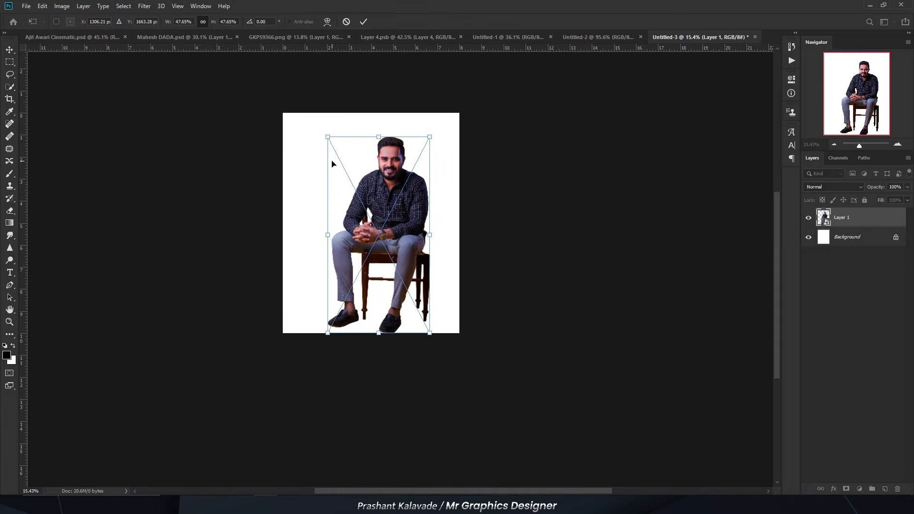
pyautogui.moveTo(325, 136); pyautogui.dragTo(348, 184)
pyautogui.press('Return')
pyautogui.scroll(1, 382, 249)
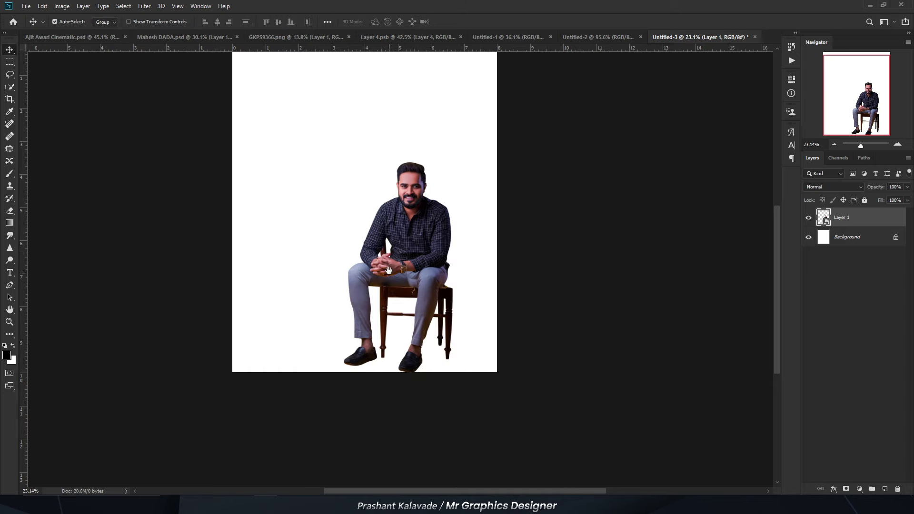
pyautogui.moveTo(392, 274)
pyautogui.mouseDown()
pyautogui.moveTo(391, 303)
pyautogui.moveTo(396, 260)
pyautogui.mouseUp()
pyautogui.scroll(2, 391, 303)
pyautogui.scroll(-2, 397, 260)
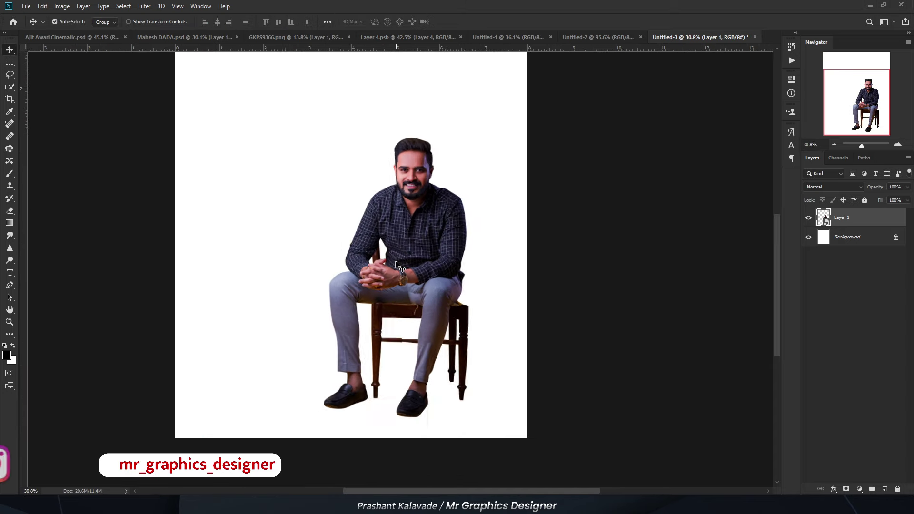
pyautogui.scroll(-1, 425, 241)
# - Shrink the checked-shirt man a bit more and shift him slightly left
pyautogui.hotkey('ctrl', 't')
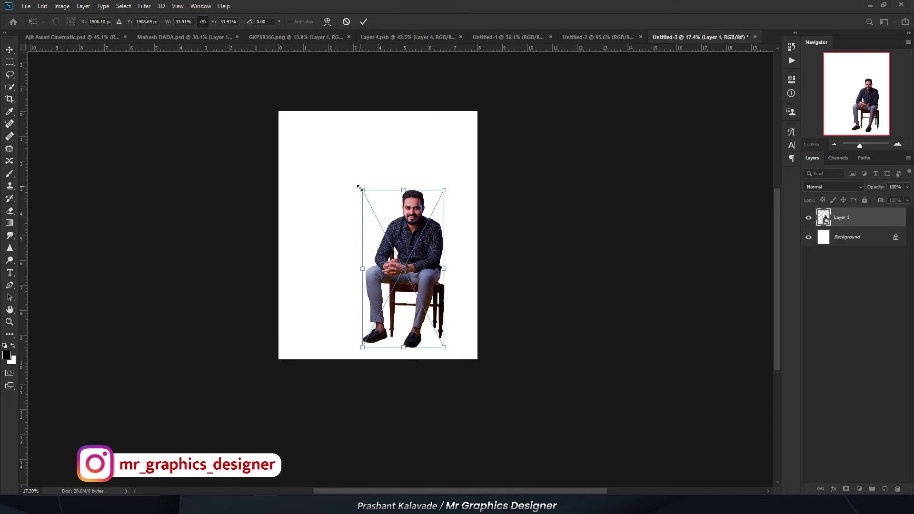
pyautogui.moveTo(360, 187); pyautogui.dragTo(368, 206)
pyautogui.press('Return')
pyautogui.scroll(1, 417, 293)
pyautogui.scroll(1, 416, 292)
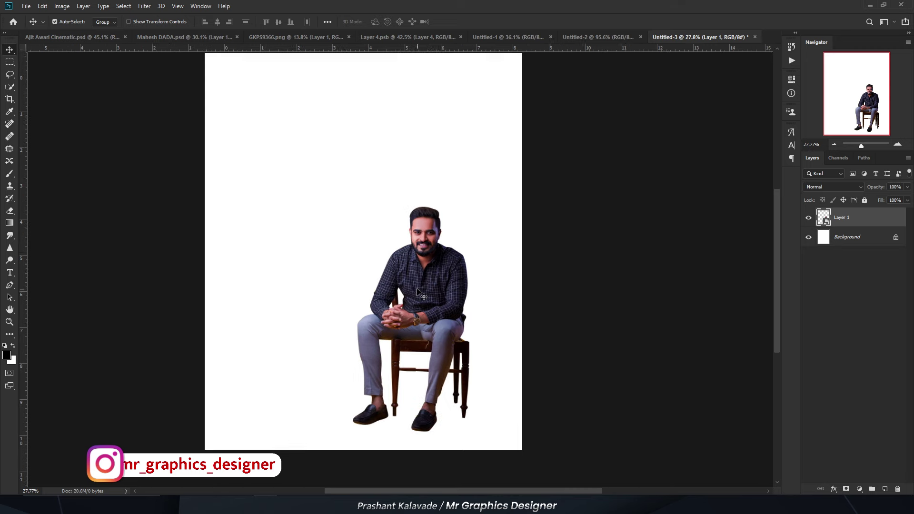
pyautogui.moveTo(417, 292); pyautogui.dragTo(411, 291)
# - Enlarge the checked-shirt man slightly and nudge him into his final position
pyautogui.hotkey('ctrl', 't')
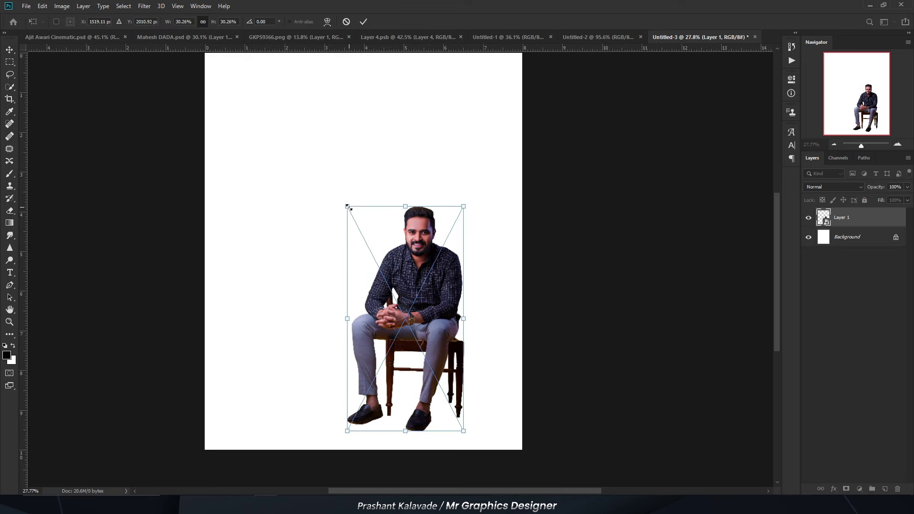
pyautogui.moveTo(347, 207); pyautogui.dragTo(333, 180)
pyautogui.press('Return')
pyautogui.moveTo(408, 281); pyautogui.dragTo(414, 279)
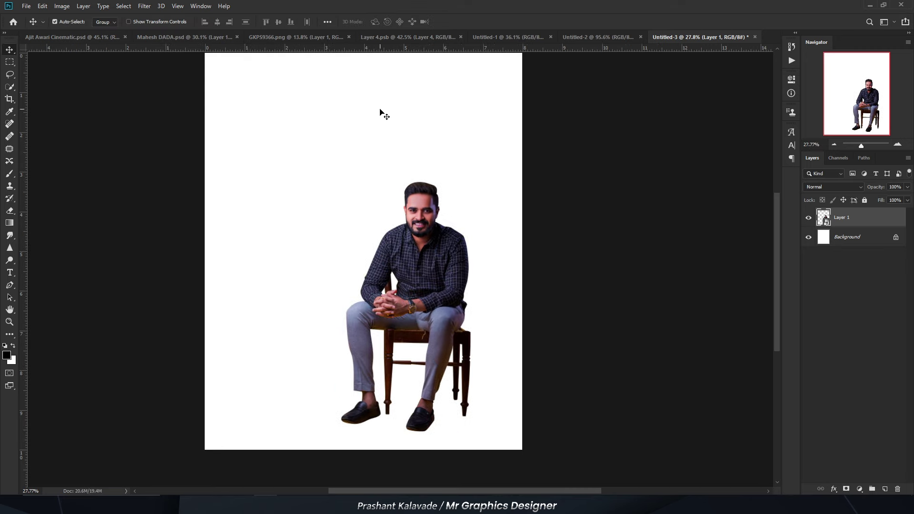
pyautogui.click(267, 35)
# - Drag the white-shirt man cut-out into Untitled-3 and move it down and right
pyautogui.click(373, 41)
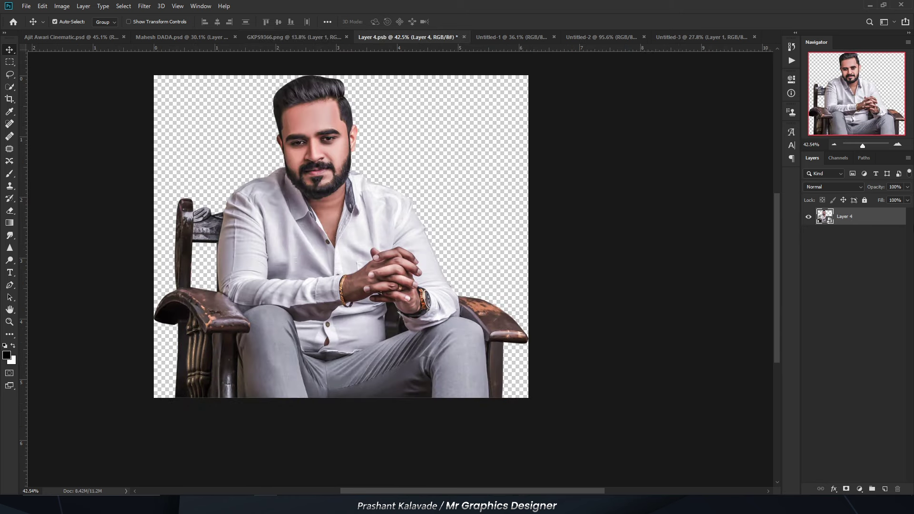
pyautogui.rightClick(874, 221)
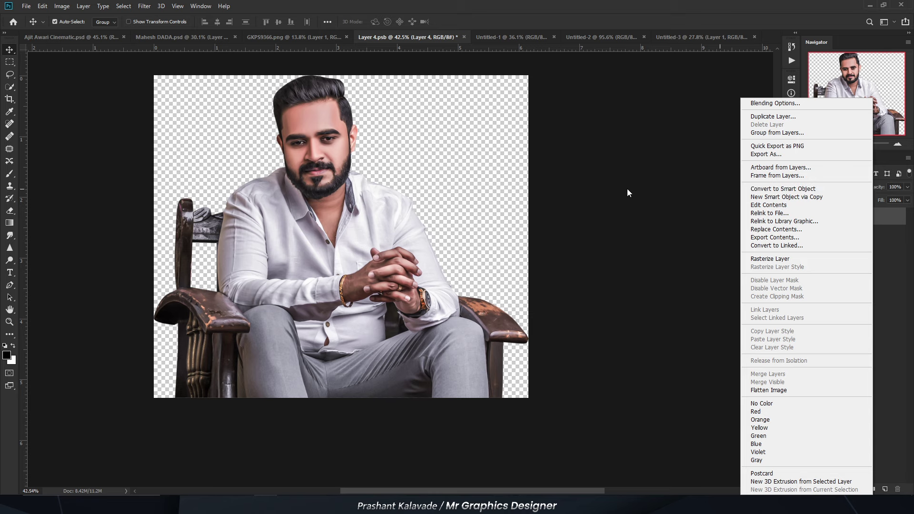
pyautogui.click(216, 224)
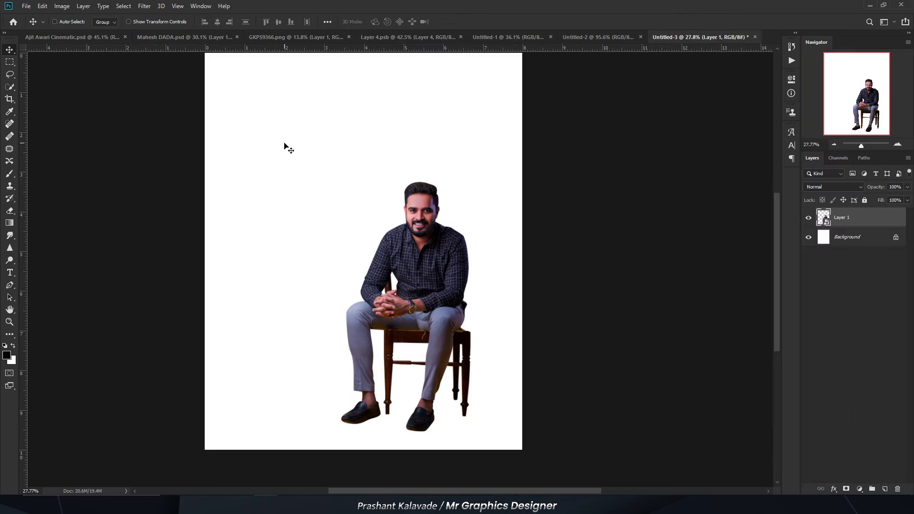
pyautogui.moveTo(690, 38); pyautogui.dragTo(320, 191)
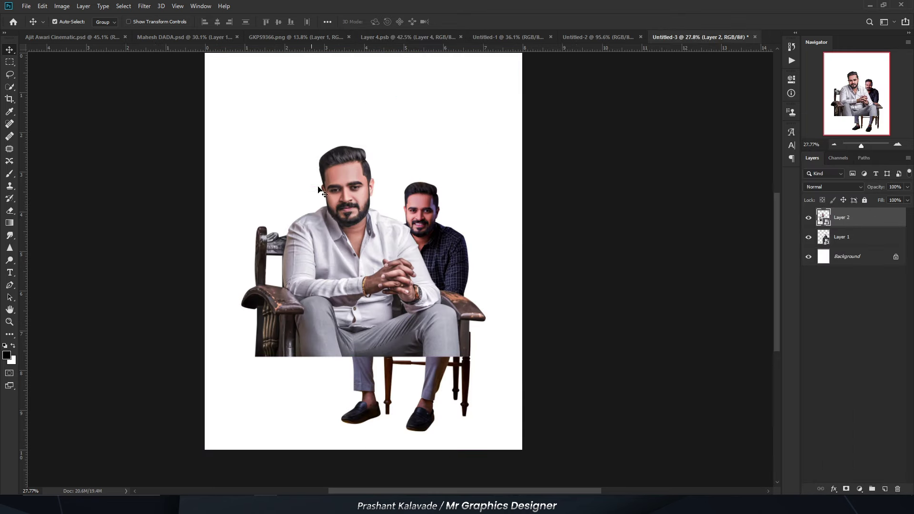
pyautogui.moveTo(335, 266); pyautogui.dragTo(417, 383)
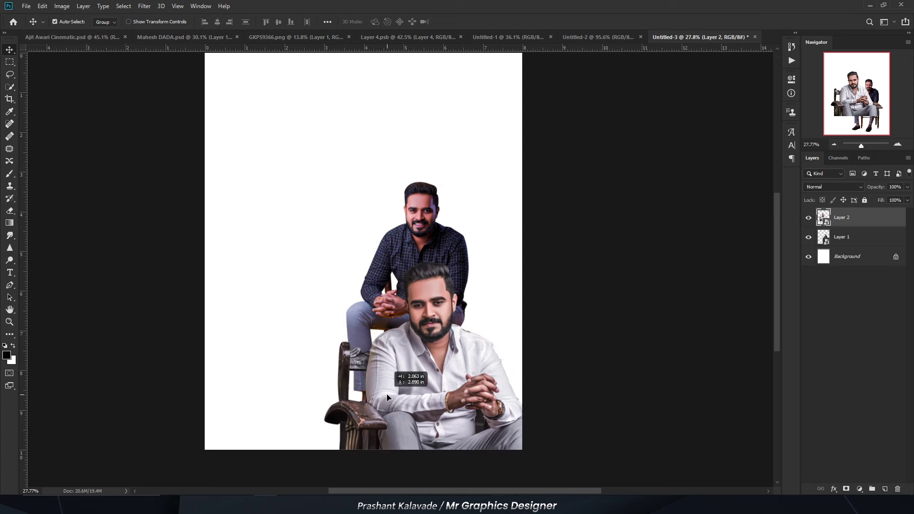
# - Resize the white-shirt man, enlarging then shrinking him, and move the dark-shirt man behind
pyautogui.hotkey('ctrl', 't')
pyautogui.moveTo(324, 262); pyautogui.dragTo(219, 158)
pyautogui.moveTo(317, 312); pyautogui.dragTo(339, 313)
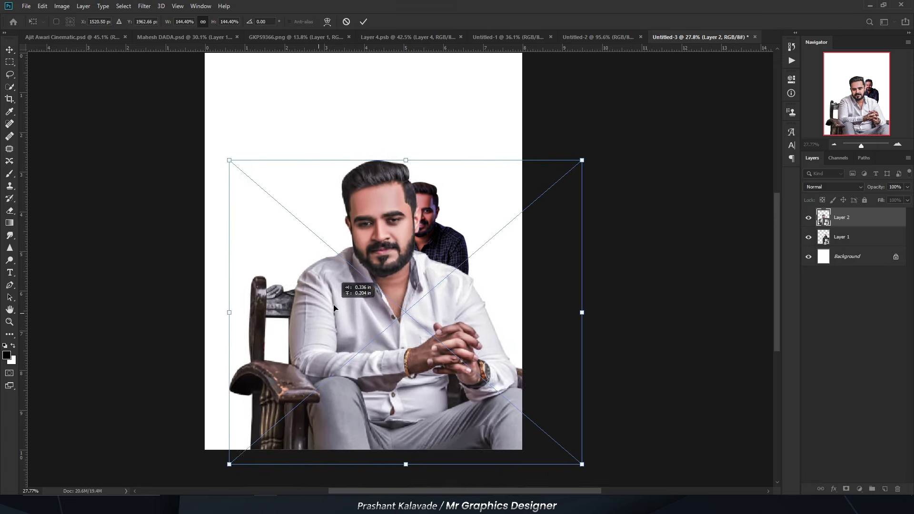
pyautogui.press('Return')
pyautogui.moveTo(442, 228); pyautogui.dragTo(331, 172)
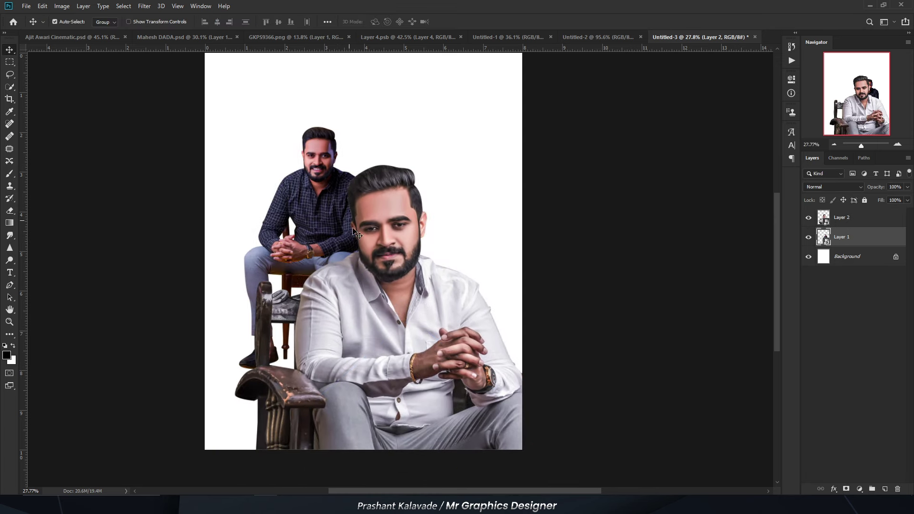
pyautogui.hotkey('ctrl', 't')
pyautogui.moveTo(266, 180); pyautogui.dragTo(316, 220)
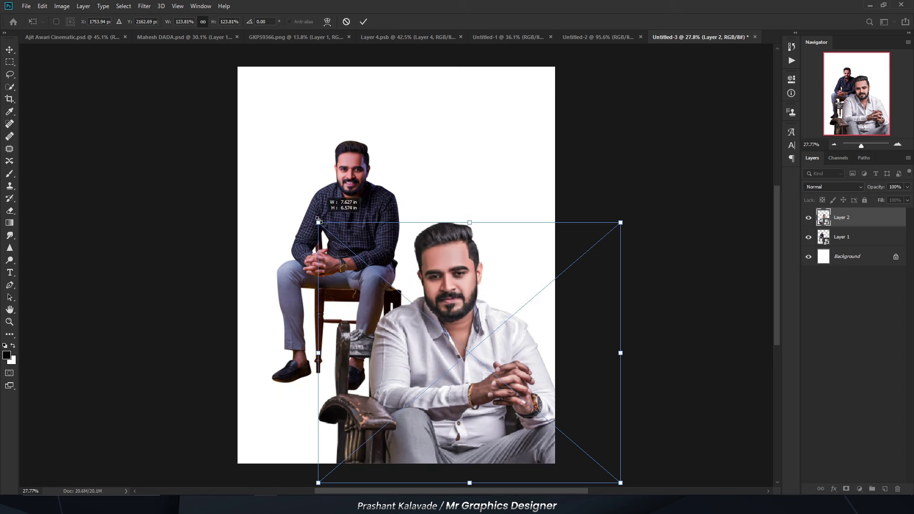
pyautogui.press('Return')
# - Shrink the dark-shirt man, place him lower right in front, and nudge the armchair man
pyautogui.moveTo(314, 264); pyautogui.dragTo(325, 255)
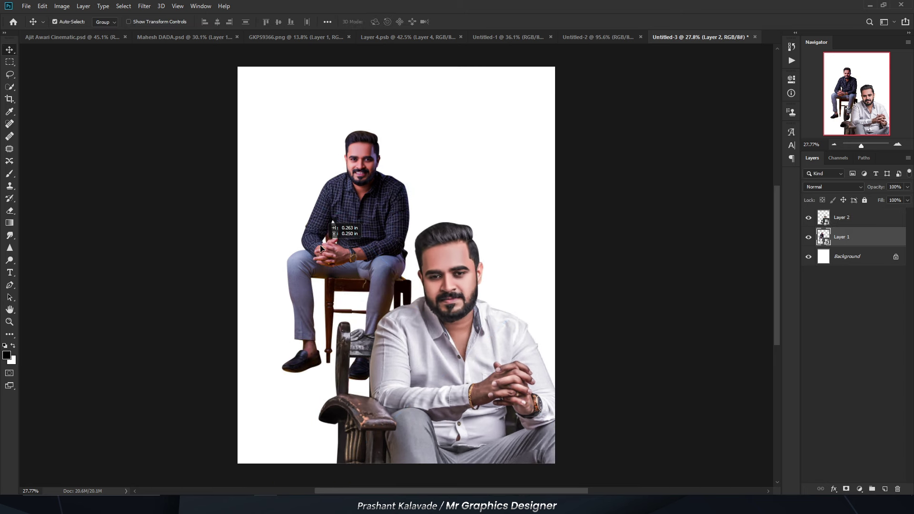
pyautogui.hotkey('ctrl', 't')
pyautogui.moveTo(280, 134); pyautogui.dragTo(285, 142)
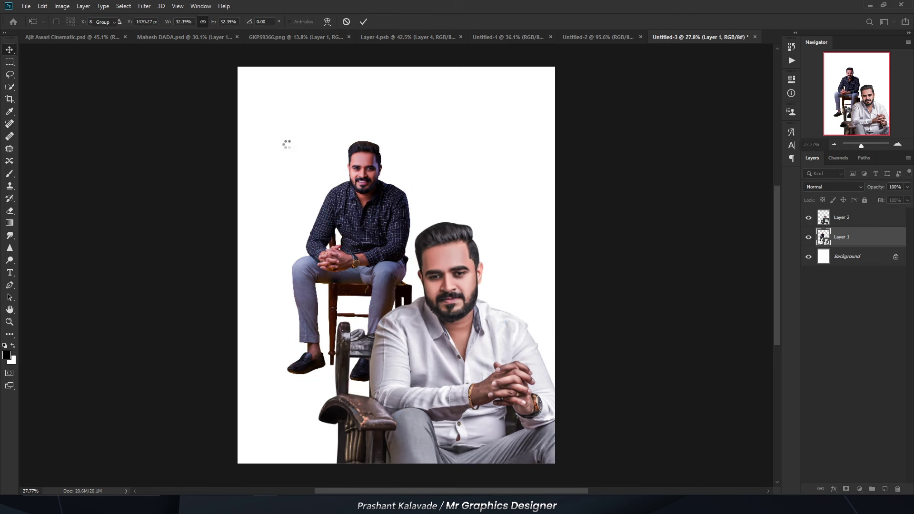
pyautogui.moveTo(347, 243)
pyautogui.mouseDown()
pyautogui.moveTo(437, 306)
pyautogui.moveTo(369, 188)
pyautogui.mouseUp()
pyautogui.moveTo(841, 251); pyautogui.dragTo(841, 249)
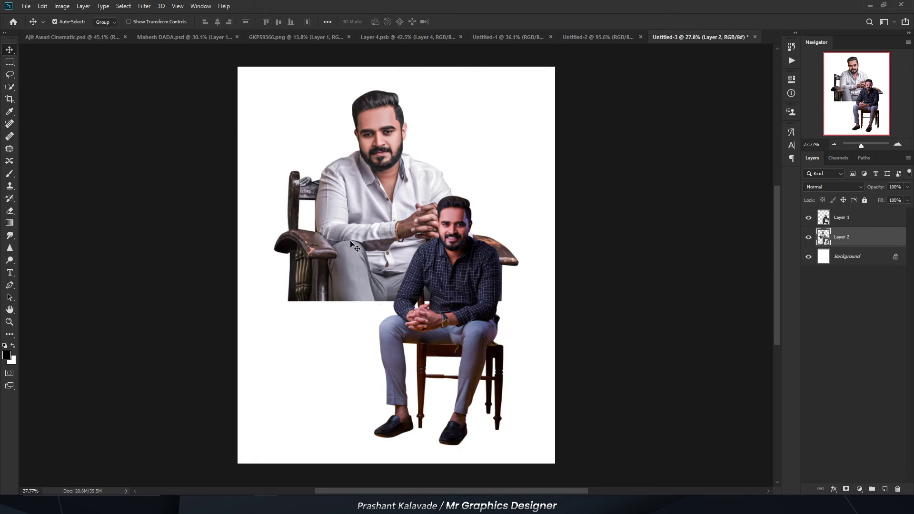
pyautogui.moveTo(315, 229); pyautogui.dragTo(362, 221)
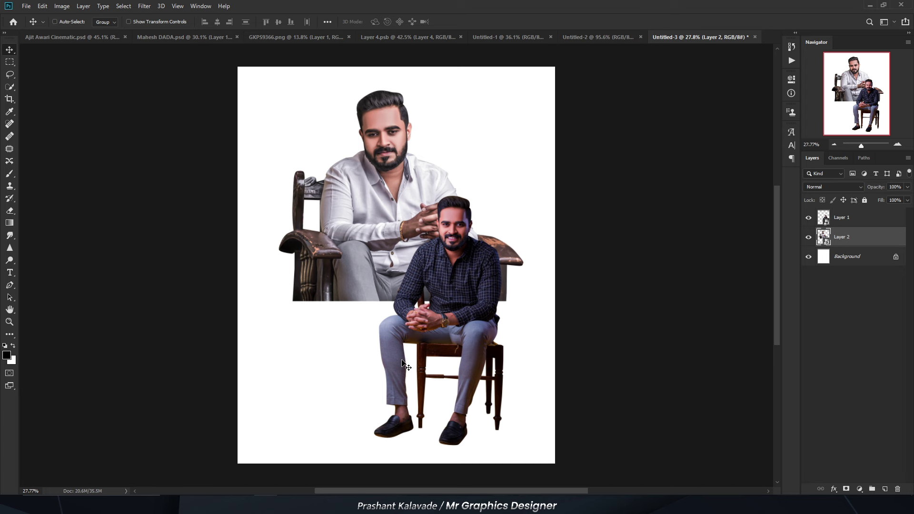
pyautogui.scroll(1, 403, 364)
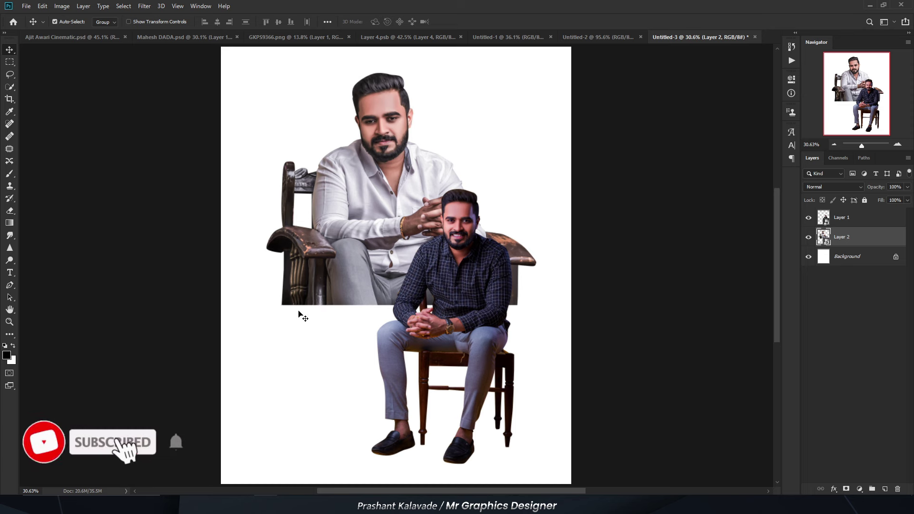
# - Paste the sky-and-road photo and enlarge it to fill the canvas
pyautogui.hotkey('ctrl', 'v')
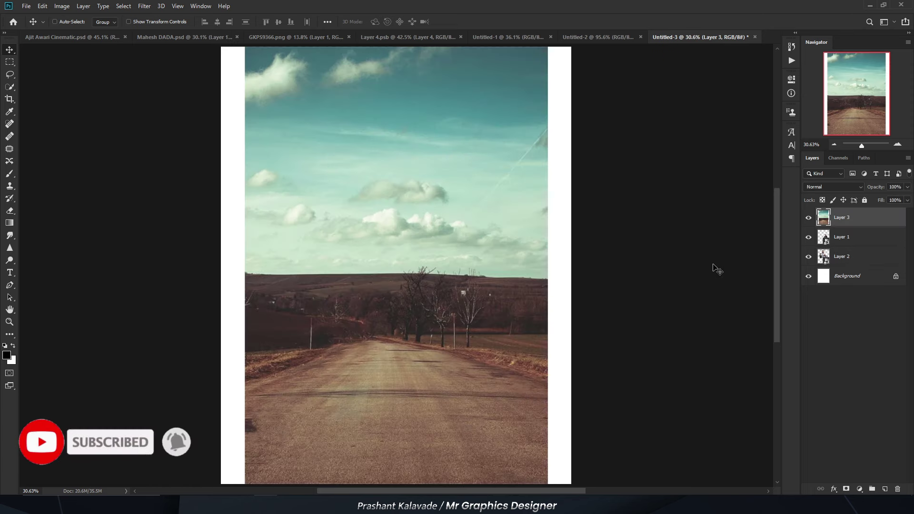
pyautogui.scroll(-5, 344, 258)
pyautogui.hotkey('ctrl', 't')
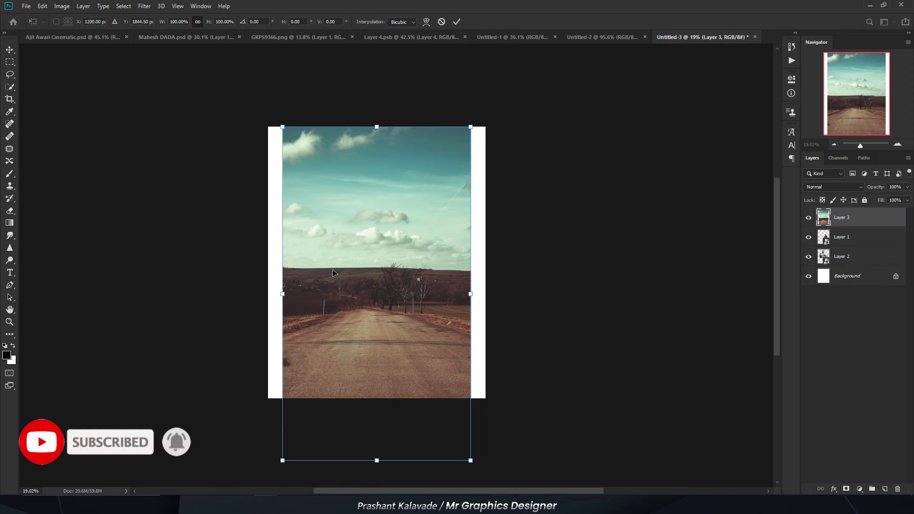
pyautogui.moveTo(280, 132); pyautogui.dragTo(259, 106)
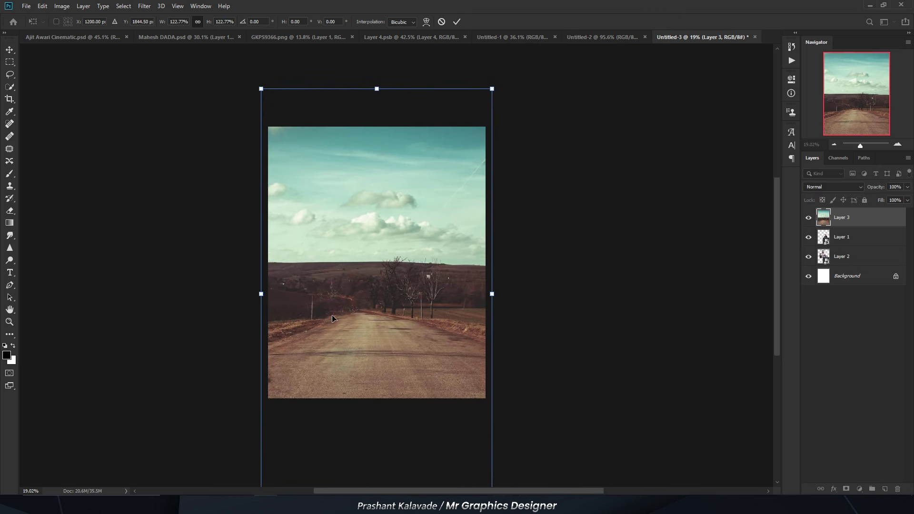
pyautogui.moveTo(332, 315); pyautogui.dragTo(322, 288)
pyautogui.press('Return')
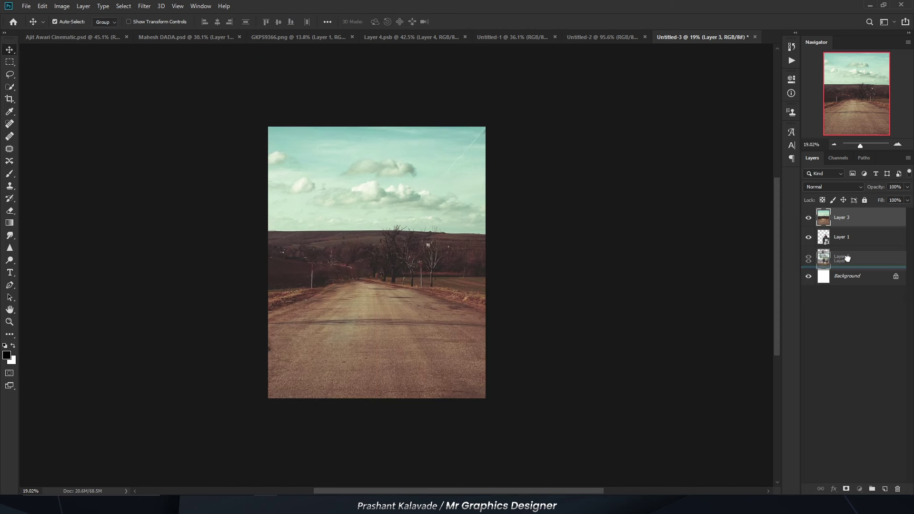
# - Move the road photo layer below both men, shift it down, and raise the white-shirt man
pyautogui.moveTo(847, 258); pyautogui.dragTo(846, 262)
pyautogui.scroll(1, 296, 308)
pyautogui.moveTo(309, 358); pyautogui.dragTo(307, 362)
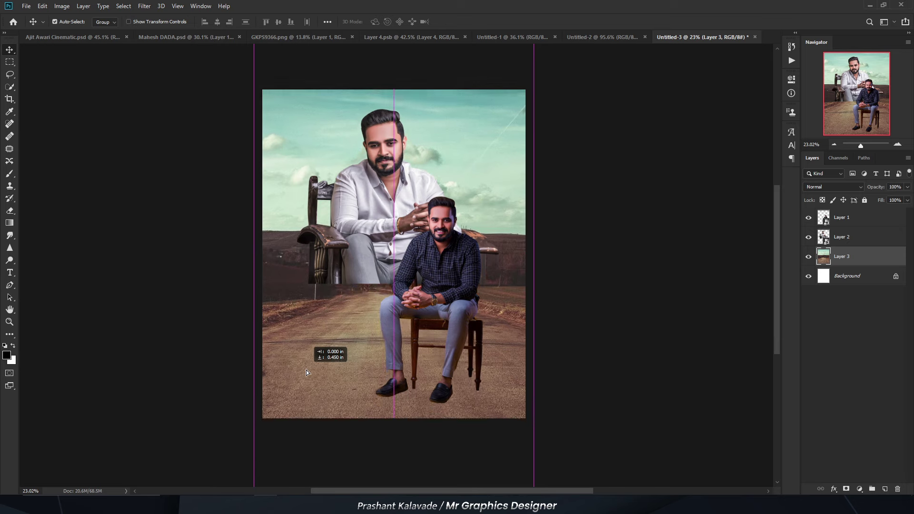
pyautogui.scroll(1, 443, 355)
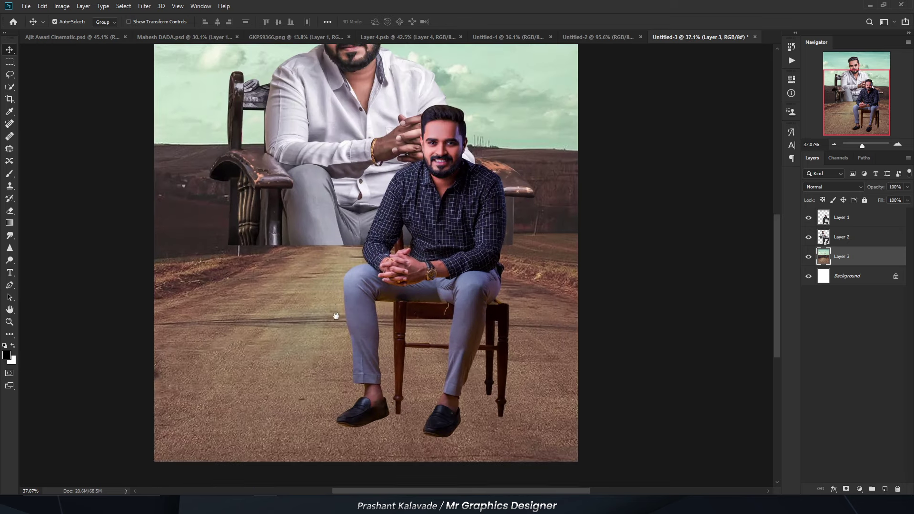
pyautogui.scroll(1, 335, 315)
pyautogui.scroll(1, 358, 336)
pyautogui.scroll(1, 350, 296)
pyautogui.scroll(-2, 353, 298)
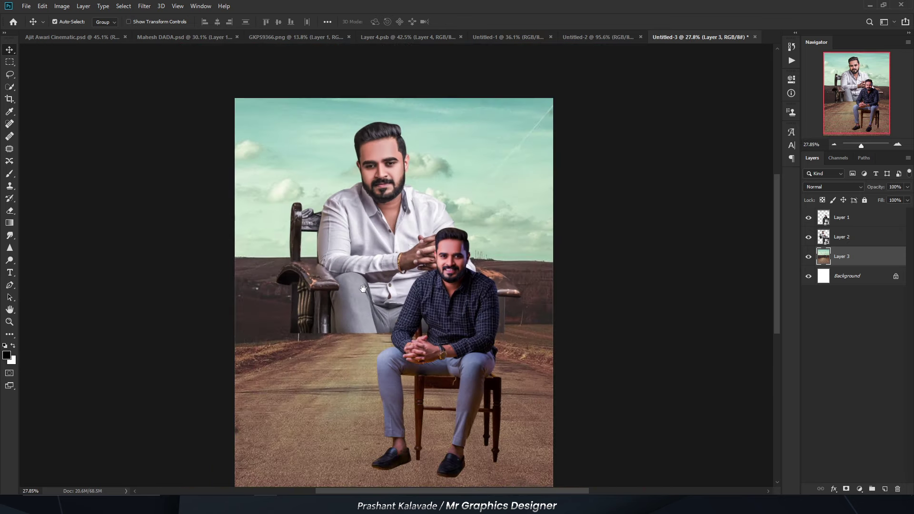
pyautogui.scroll(2, 357, 293)
pyautogui.click(358, 291)
pyautogui.moveTo(361, 292); pyautogui.dragTo(353, 278)
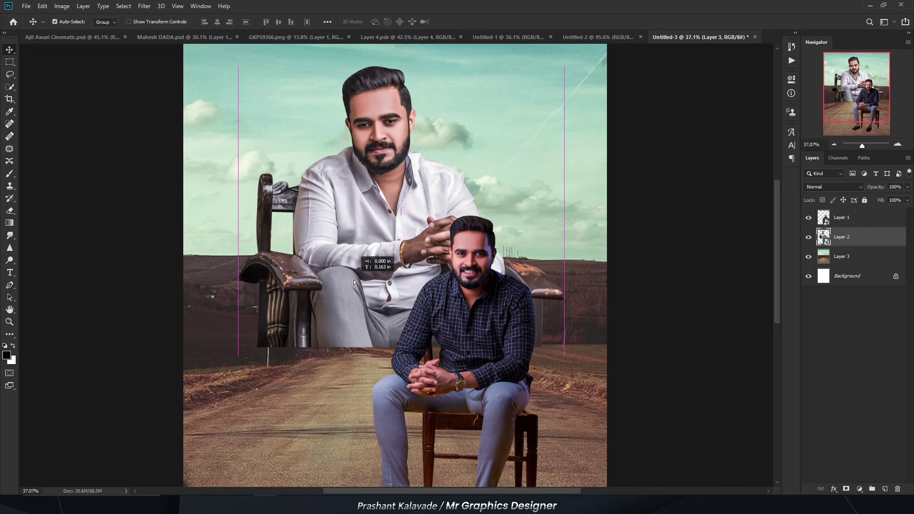
# - Add a layer mask to the white-shirt man and erase the hard edge below him
pyautogui.click(846, 488)
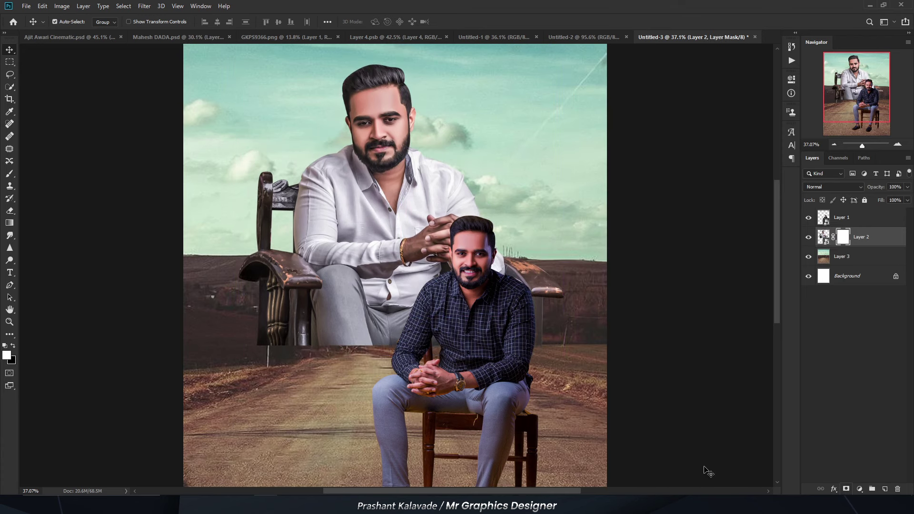
pyautogui.press('e')
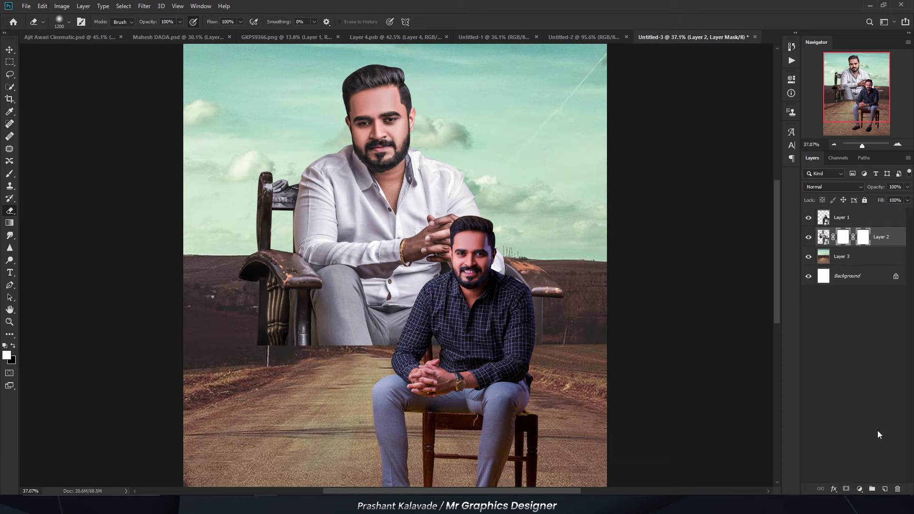
pyautogui.scroll(2, 214, 285)
pyautogui.scroll(2, 204, 305)
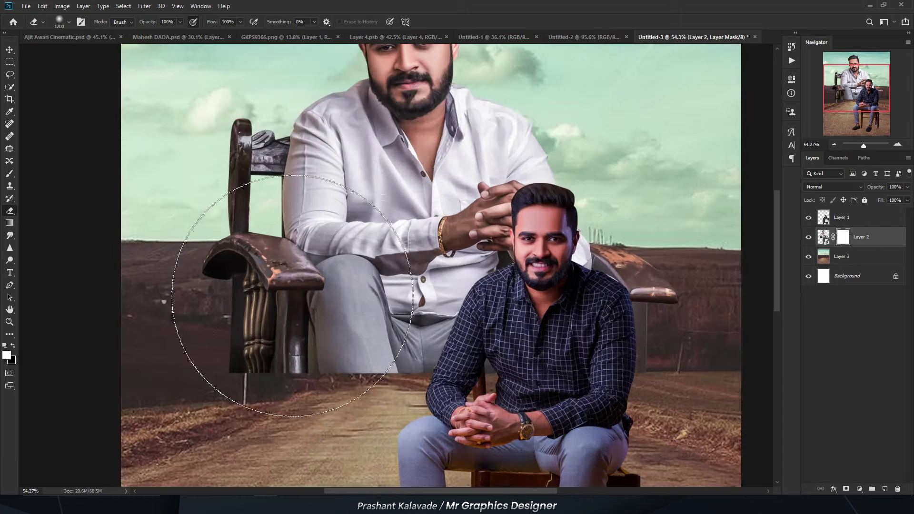
pyautogui.scroll(1, 278, 247)
pyautogui.scroll(-5, 238, 269)
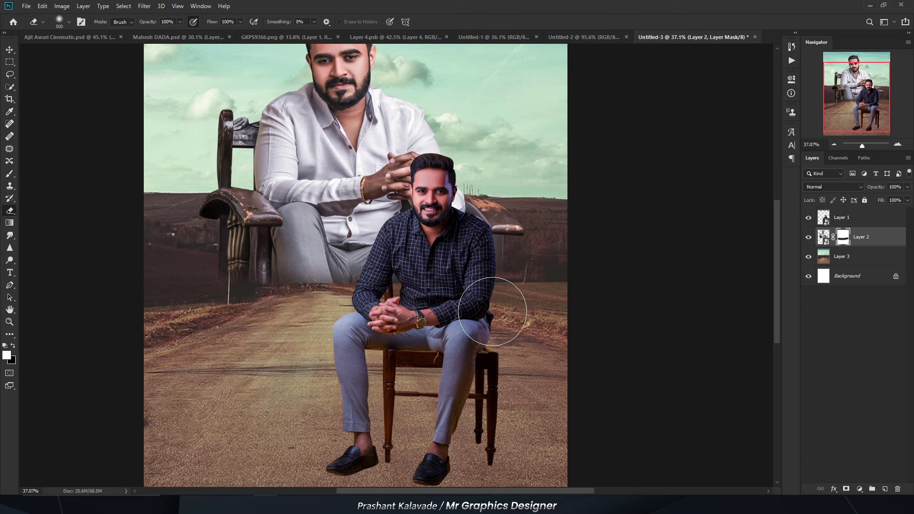
pyautogui.moveTo(184, 288); pyautogui.dragTo(452, 307)
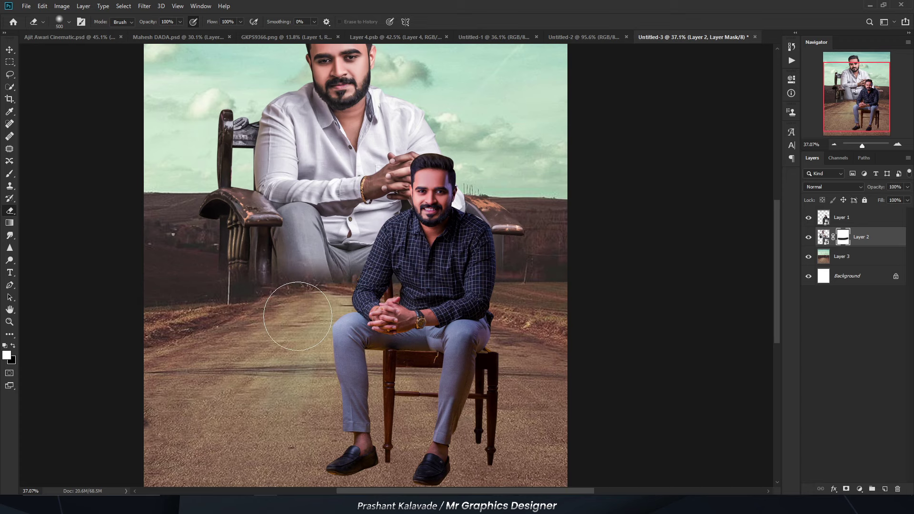
# - Enlarge and reposition the white-shirt man slightly and move the road background down
pyautogui.press('v')
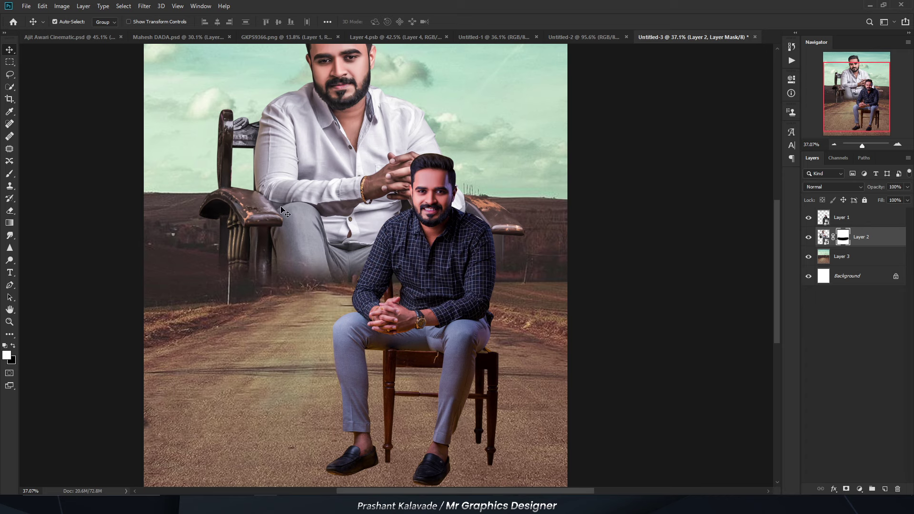
pyautogui.moveTo(281, 208); pyautogui.dragTo(287, 229)
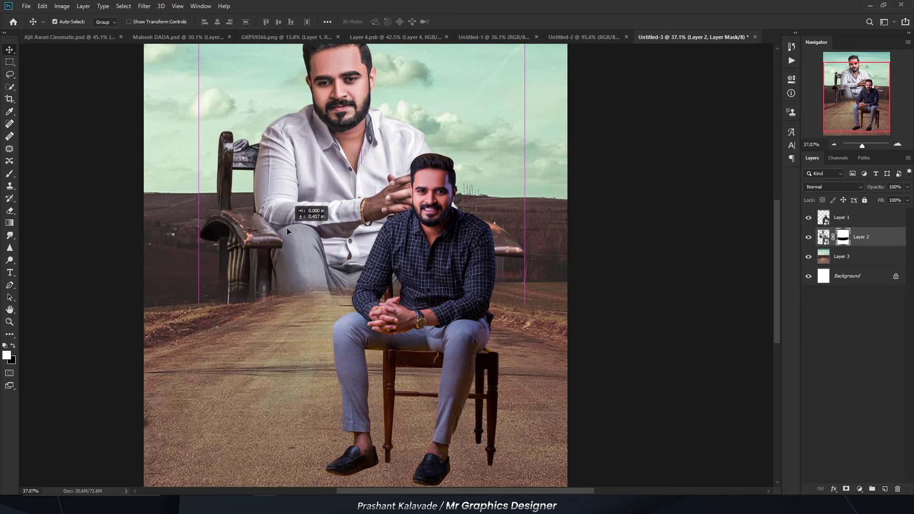
pyautogui.scroll(-5, 287, 232)
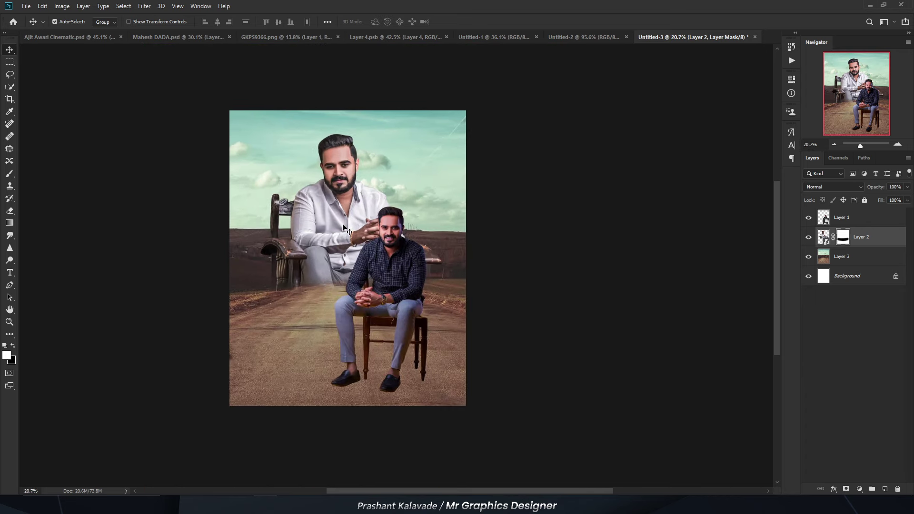
pyautogui.scroll(3, 346, 230)
pyautogui.hotkey('ctrl', 't')
pyautogui.moveTo(488, 323); pyautogui.dragTo(505, 336)
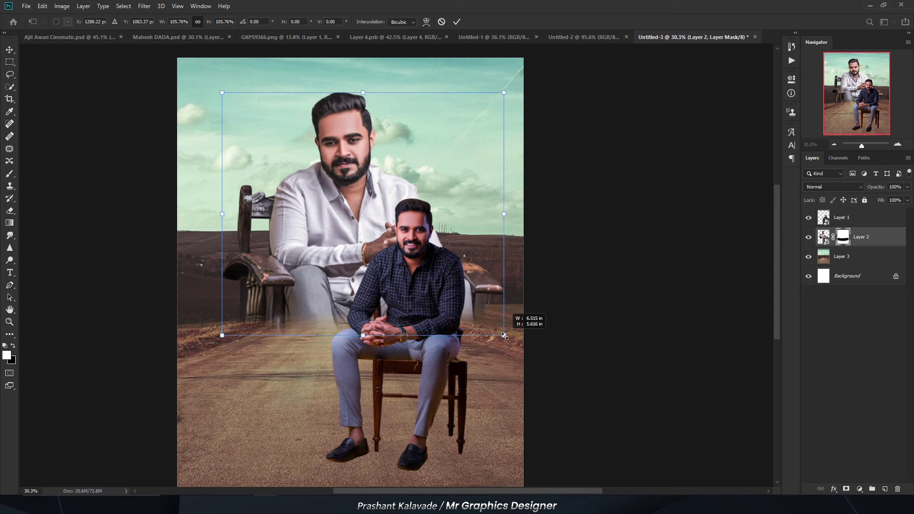
pyautogui.press('Return')
pyautogui.scroll(-2, 360, 259)
pyautogui.scroll(1, 360, 259)
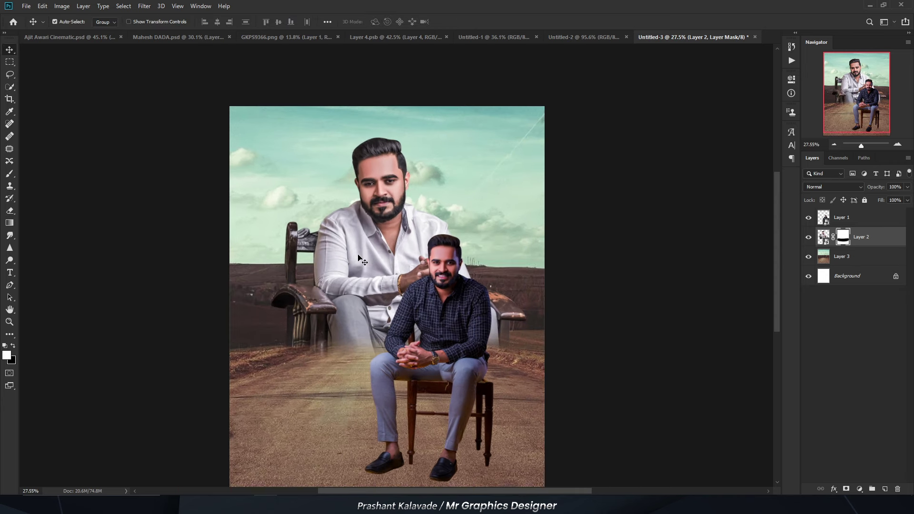
pyautogui.moveTo(360, 259); pyautogui.dragTo(359, 245)
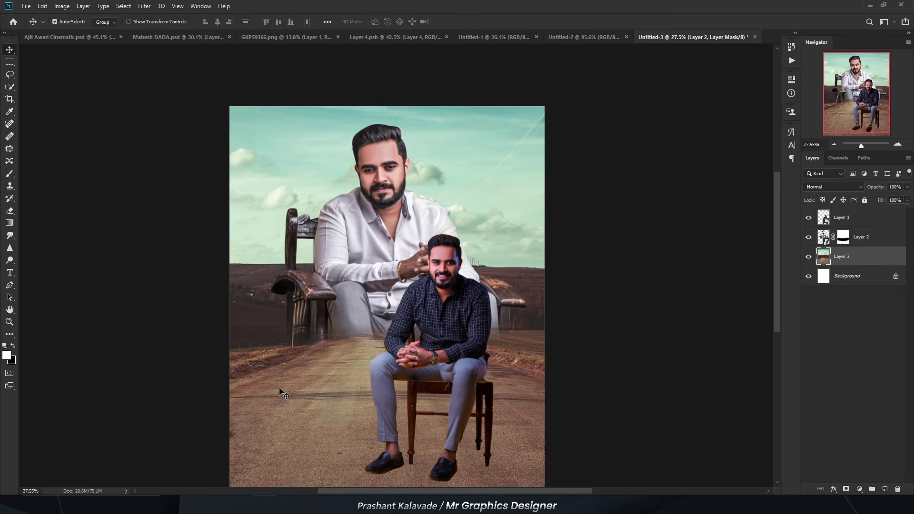
pyautogui.moveTo(282, 389)
pyautogui.mouseDown()
pyautogui.moveTo(281, 403)
pyautogui.moveTo(280, 386)
pyautogui.mouseUp()
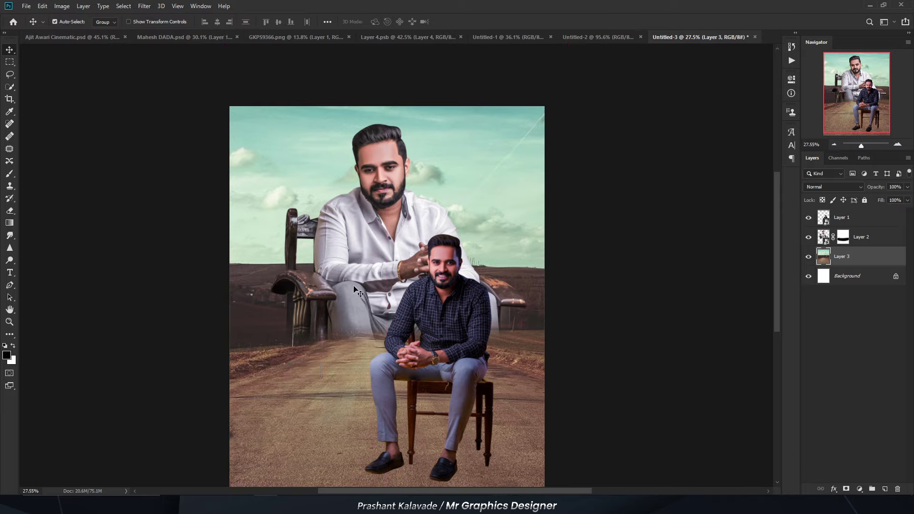
# - Erase the bench leg bottoms on the large man's mask with a smaller brush to blend them into the road
pyautogui.scroll(5, 316, 326)
pyautogui.scroll(2, 315, 326)
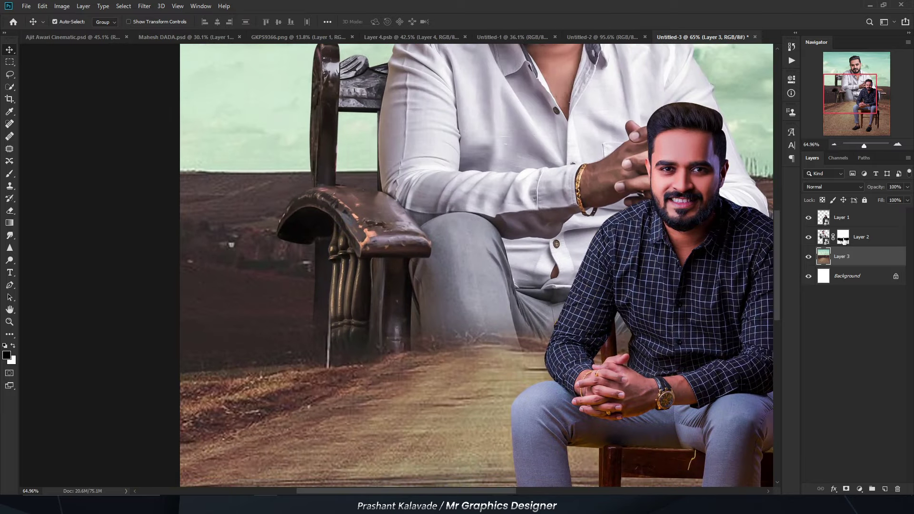
pyautogui.click(416, 350)
pyautogui.press('e')
pyautogui.scroll(2, 326, 377)
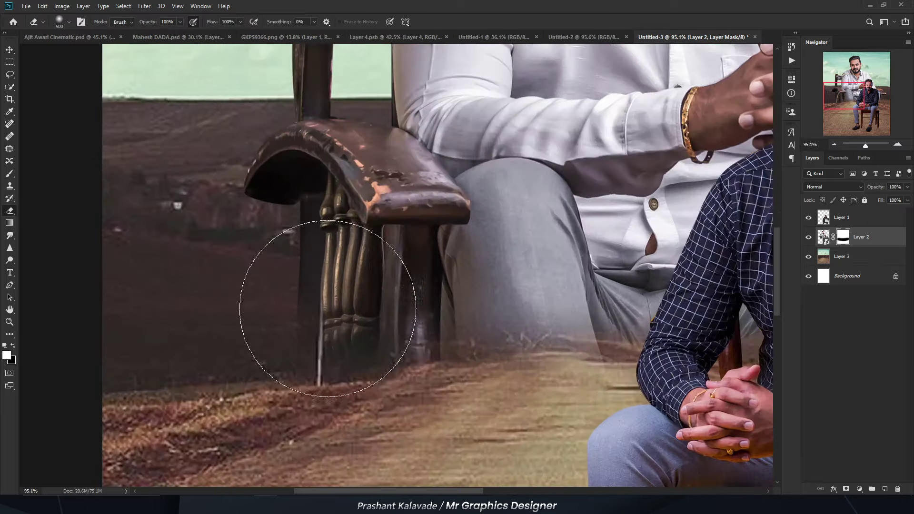
pyautogui.press('x')
pyautogui.press('[')
pyautogui.press('[')
pyautogui.press('[')
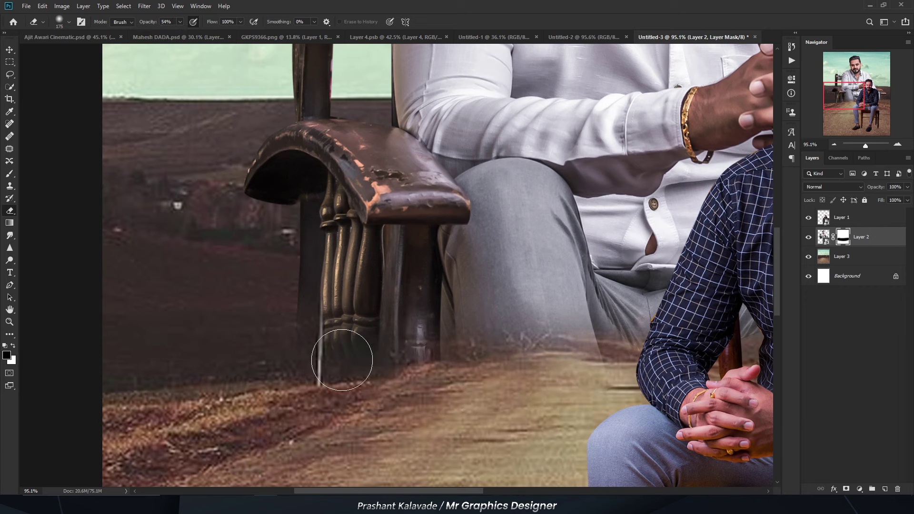
pyautogui.press('[')
pyautogui.press('[')
pyautogui.moveTo(367, 347); pyautogui.dragTo(319, 354)
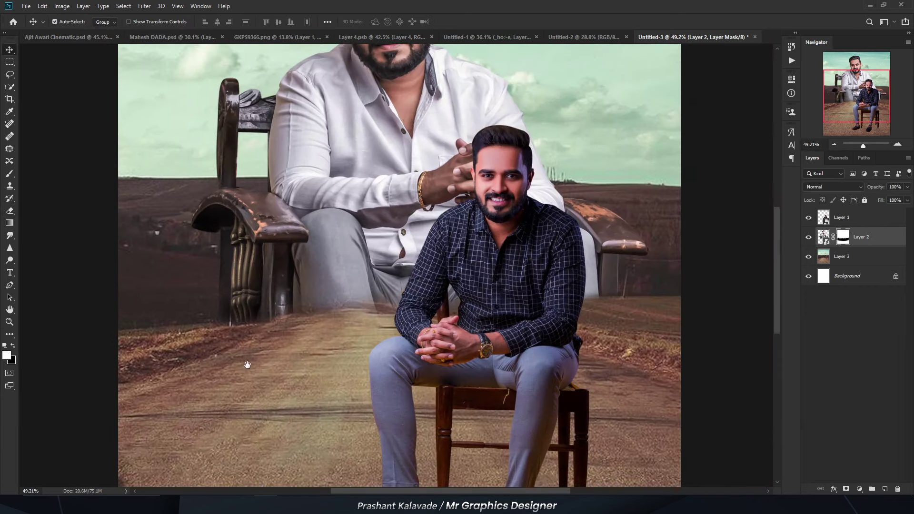
pyautogui.press('t')
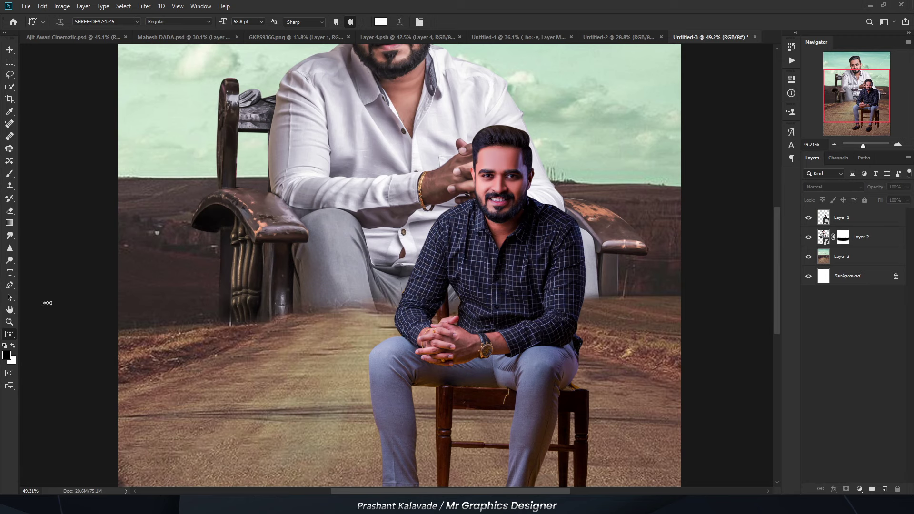
# - Type महेश on the road from the Glyphs panel as a new text layer
pyautogui.scroll(-3, 212, 301)
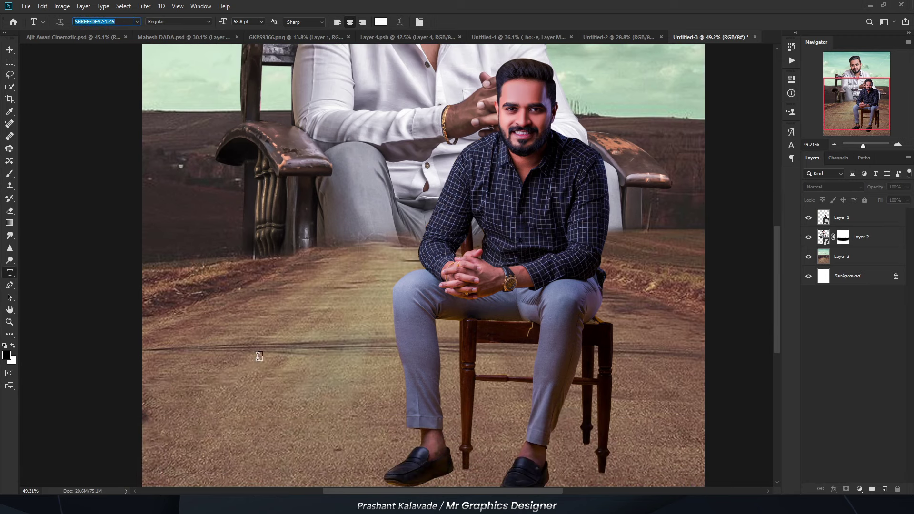
pyautogui.click(239, 325)
pyautogui.moveTo(237, 378); pyautogui.dragTo(309, 378)
pyautogui.scroll(2, 263, 333)
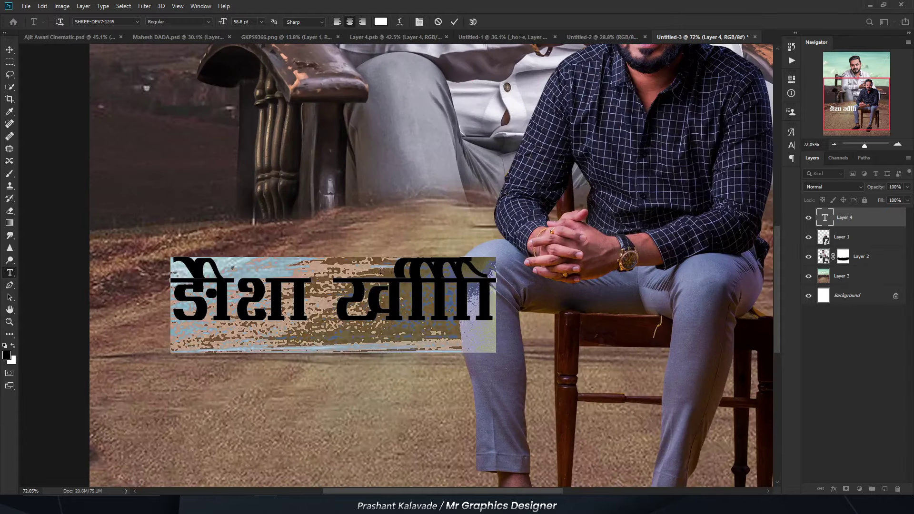
pyautogui.click(791, 132)
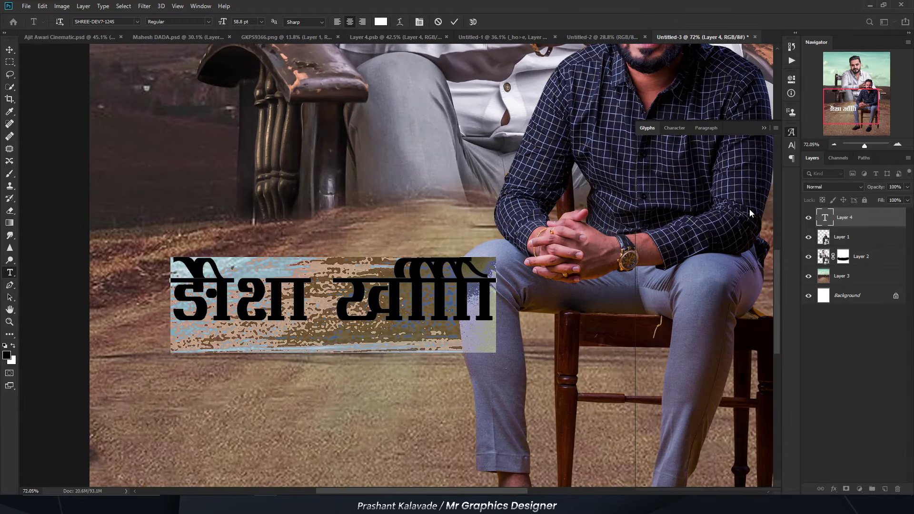
pyautogui.doubleClick(660, 322)
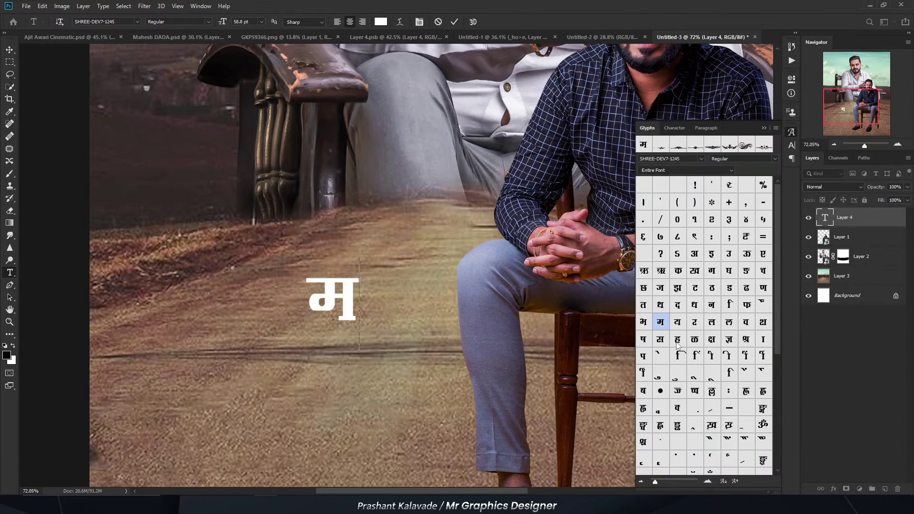
pyautogui.doubleClick(677, 341)
pyautogui.doubleClick(659, 356)
pyautogui.doubleClick(763, 322)
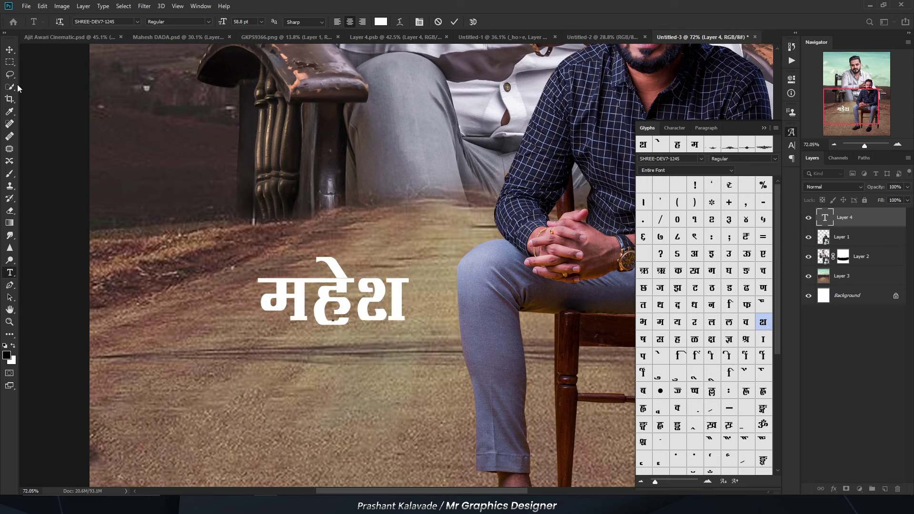
pyautogui.click(10, 51)
# - Scale up the महेश title and place a copy below it
pyautogui.hotkey('ctrl', 't')
pyautogui.moveTo(257, 258); pyautogui.dragTo(240, 245)
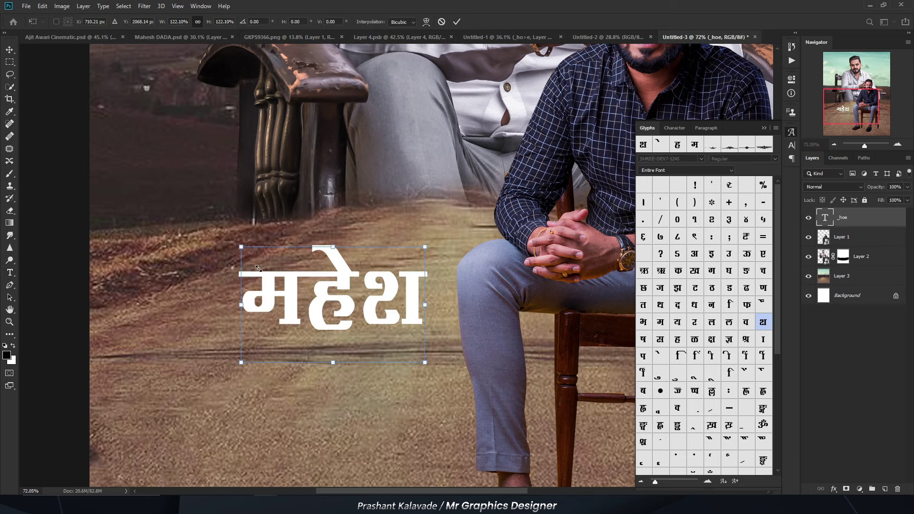
pyautogui.press('Return')
pyautogui.moveTo(305, 307)
pyautogui.mouseDown()
pyautogui.moveTo(281, 291)
pyautogui.moveTo(282, 374)
pyautogui.mouseUp()
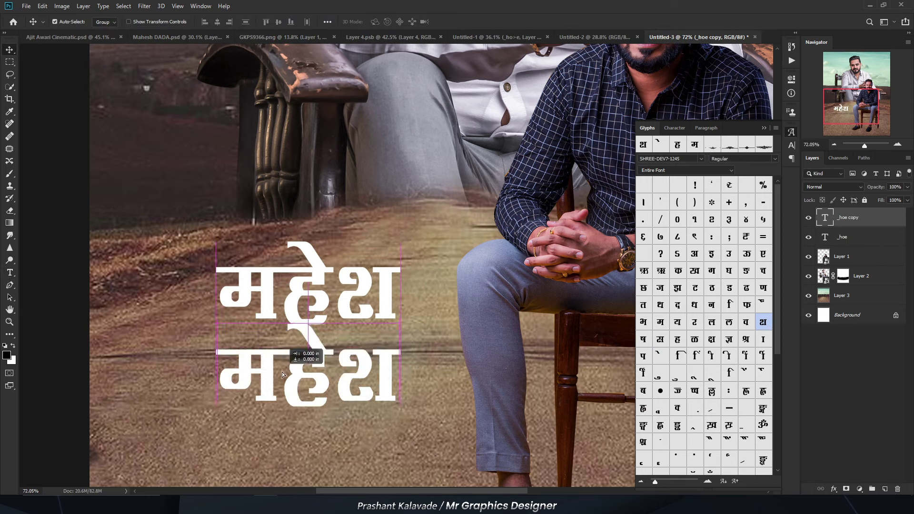
# - Change the copied line's text to दादा using the Glyphs panel
pyautogui.doubleClick(285, 376)
pyautogui.press('BackSpace')
pyautogui.doubleClick(677, 305)
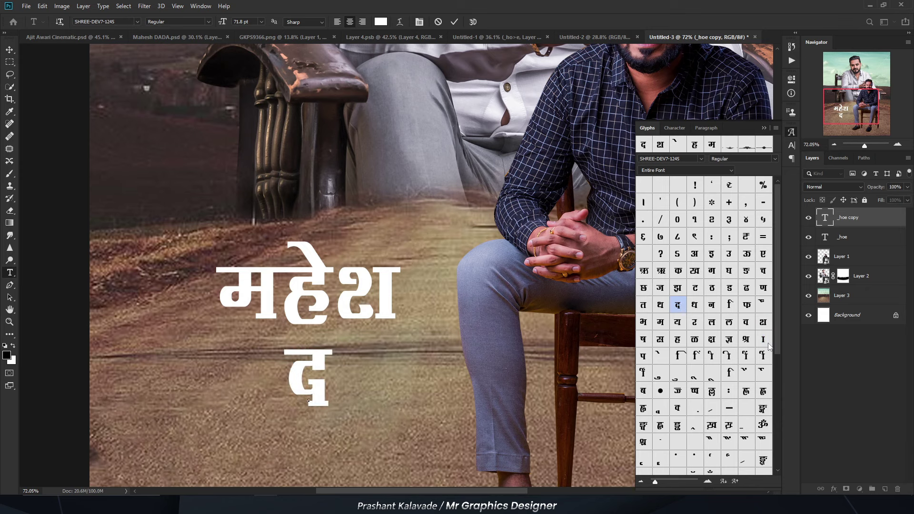
pyautogui.doubleClick(763, 338)
pyautogui.doubleClick(677, 305)
pyautogui.doubleClick(763, 338)
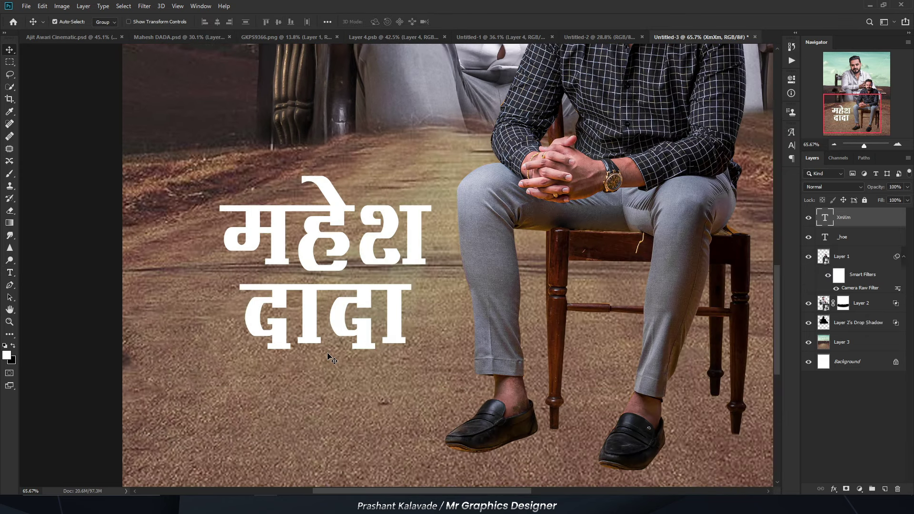
# - Move the दादा text up closer to महेश and frame the whole title
pyautogui.click(846, 241)
pyautogui.scroll(2, 363, 261)
pyautogui.scroll(2, 312, 312)
pyautogui.scroll(2, 313, 311)
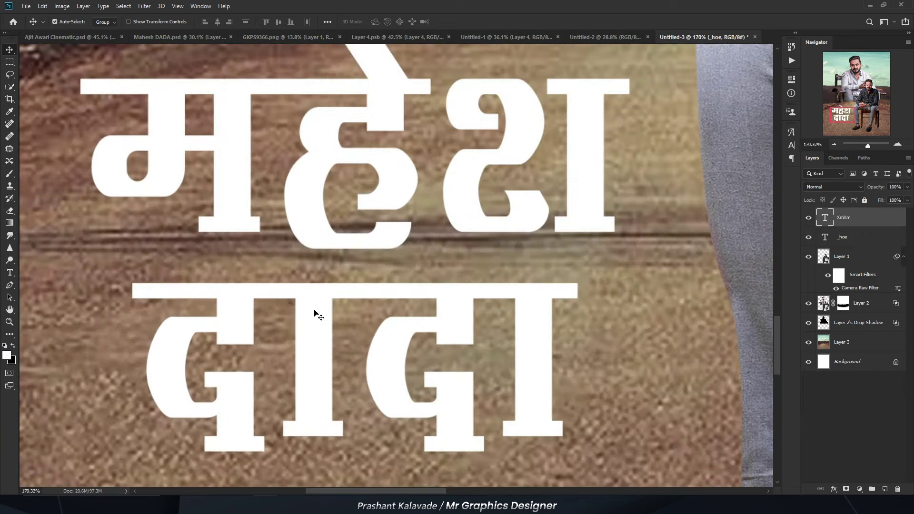
pyautogui.moveTo(315, 312); pyautogui.dragTo(311, 272)
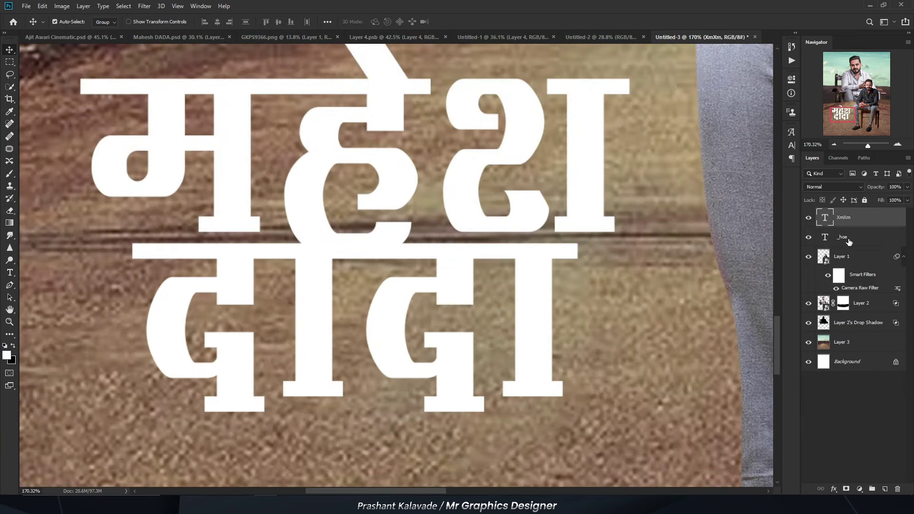
pyautogui.click(848, 242)
pyautogui.click(808, 237)
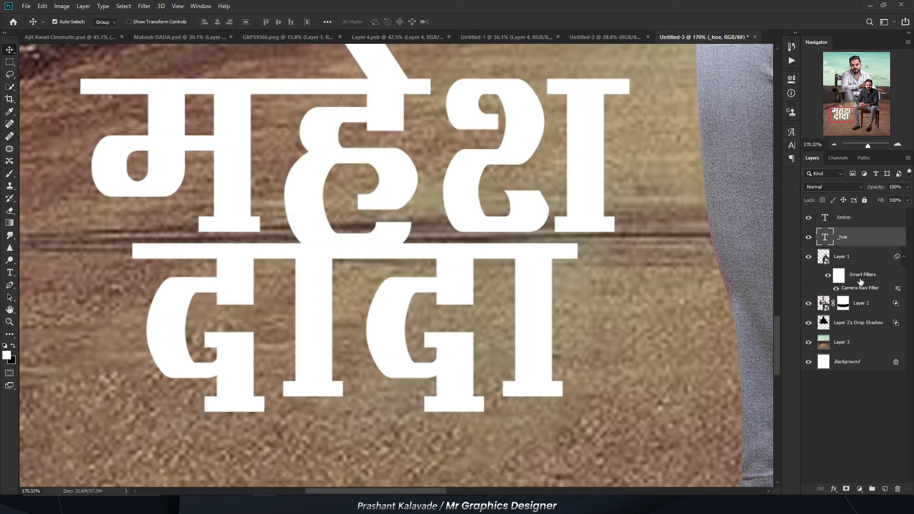
pyautogui.scroll(-3, 404, 296)
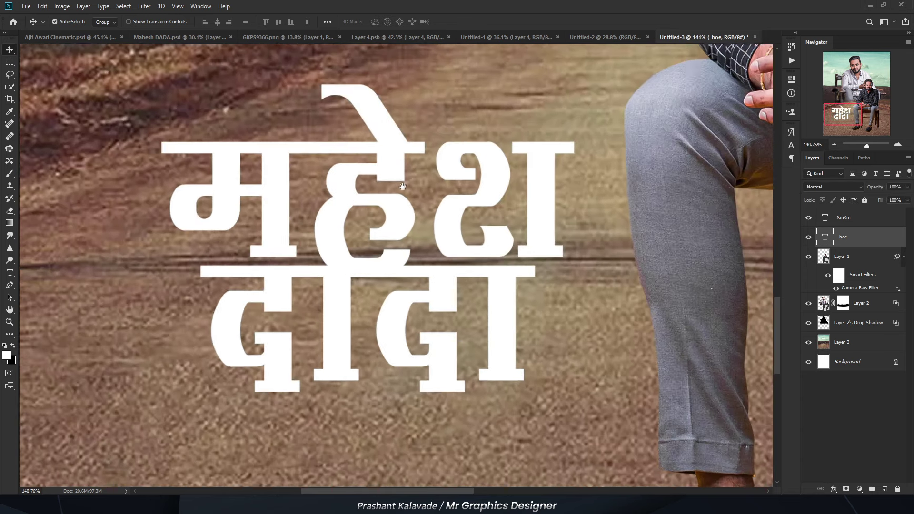
pyautogui.scroll(2, 341, 214)
pyautogui.moveTo(364, 219); pyautogui.dragTo(341, 214)
# - Add a mask to the महेश layer and load an expanded selection around the दादा letters
pyautogui.hotkey('ctrl', '\\')
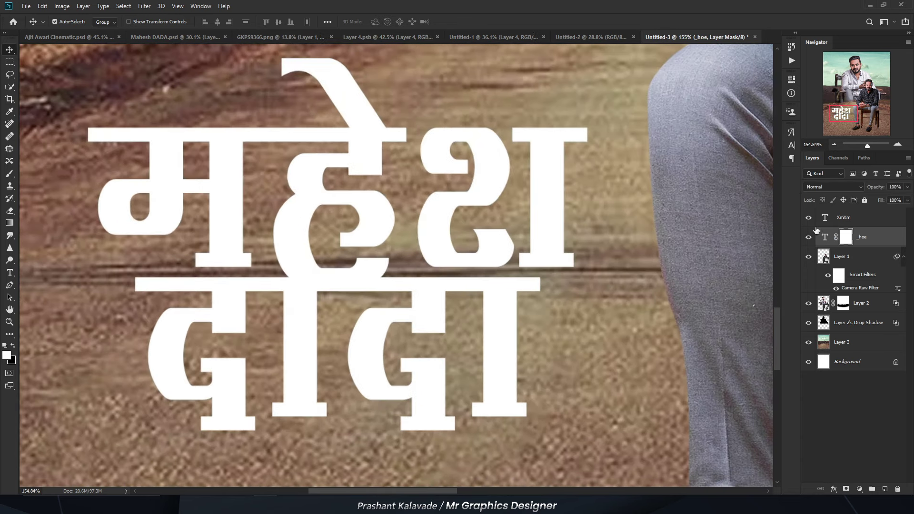
pyautogui.keyDown('ctrl'); pyautogui.click(828, 219); pyautogui.keyUp('ctrl')
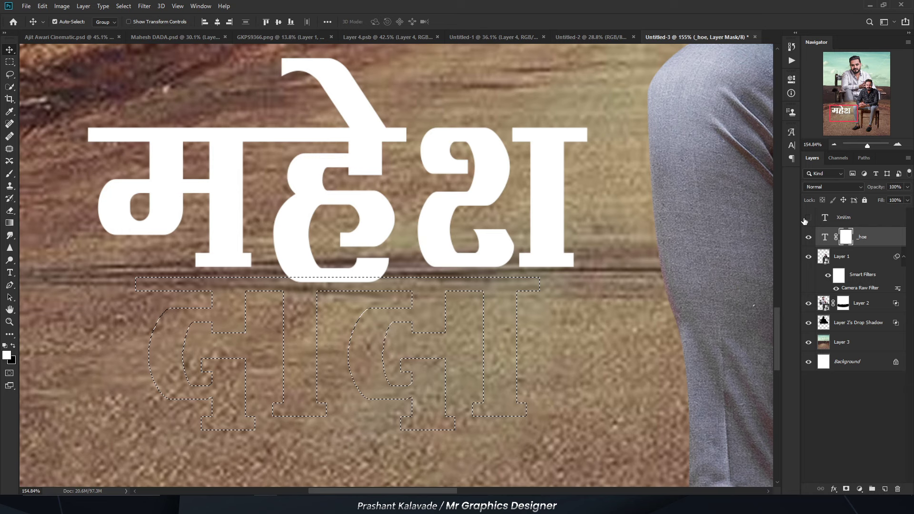
pyautogui.click(808, 218)
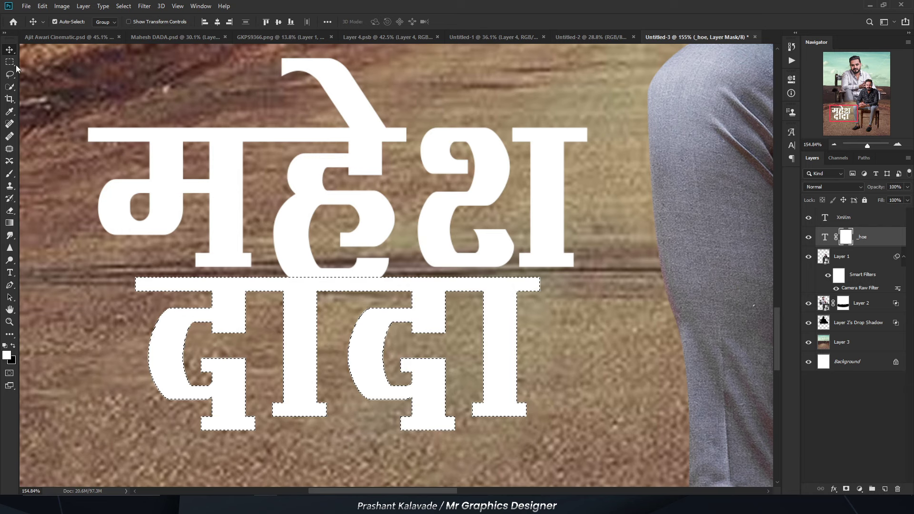
pyautogui.click(123, 5)
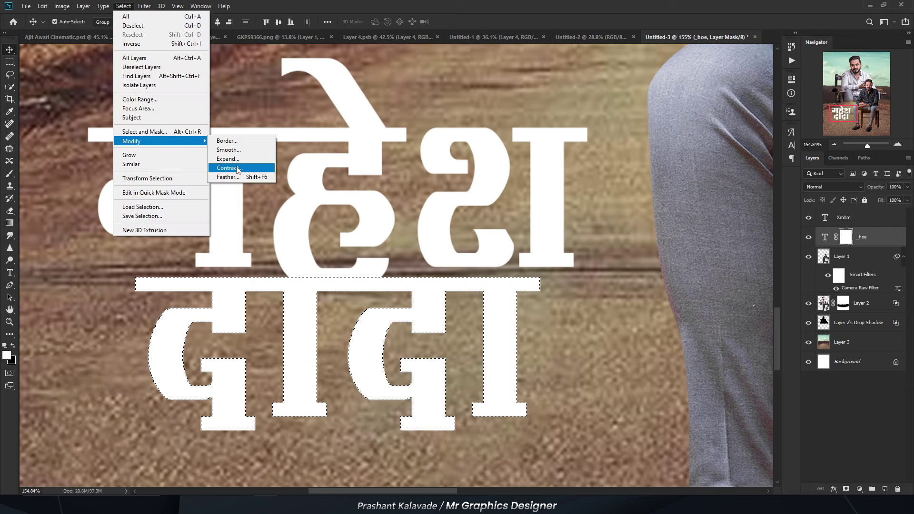
pyautogui.click(226, 159)
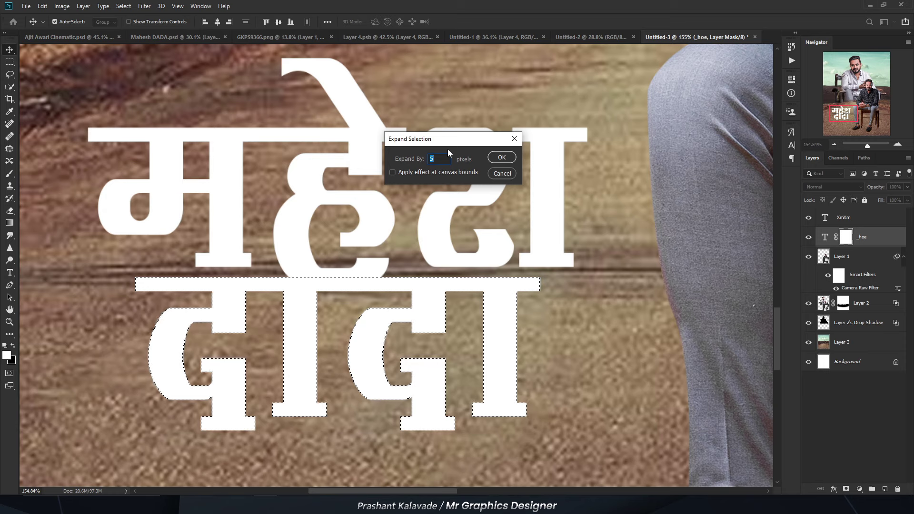
pyautogui.press('Return')
pyautogui.scroll(2, 300, 292)
pyautogui.scroll(2, 161, 259)
pyautogui.scroll(2, 200, 261)
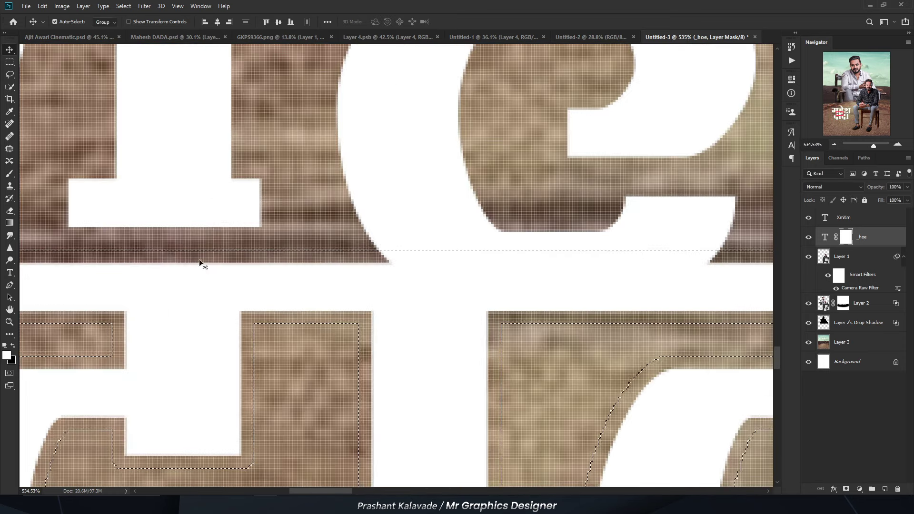
pyautogui.scroll(-1, 195, 238)
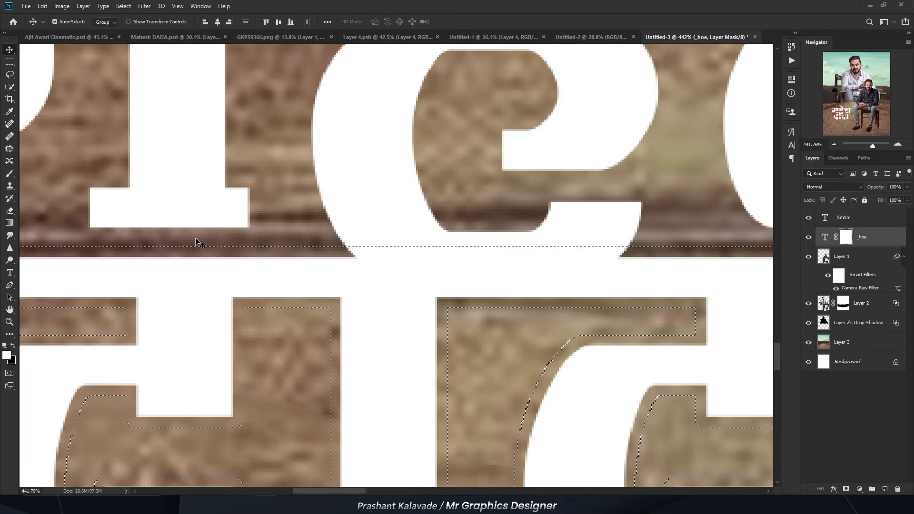
pyautogui.scroll(-5, 257, 325)
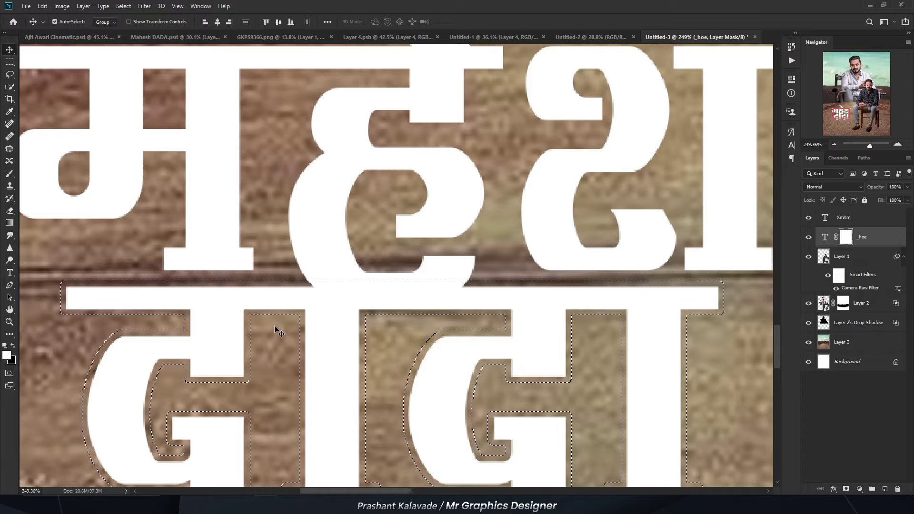
pyautogui.scroll(1, 276, 331)
pyautogui.scroll(2, 281, 316)
pyautogui.scroll(2, 360, 265)
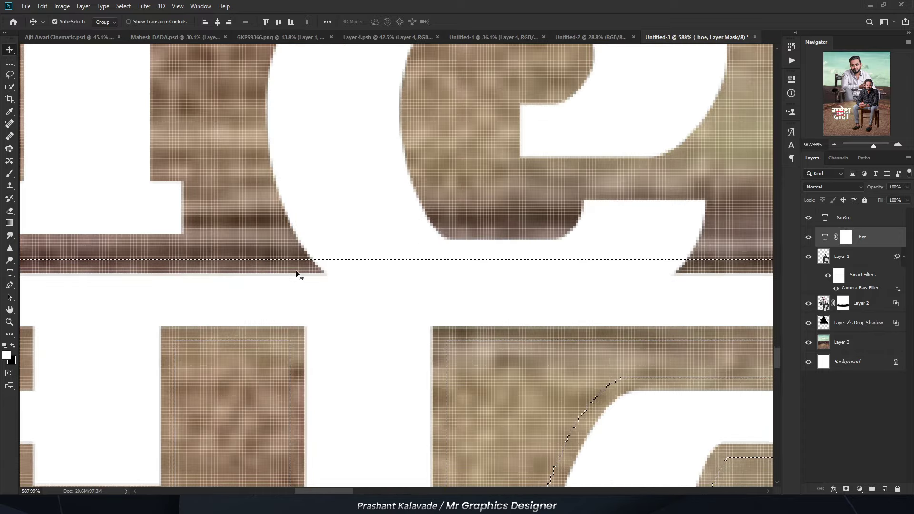
pyautogui.scroll(-5, 419, 247)
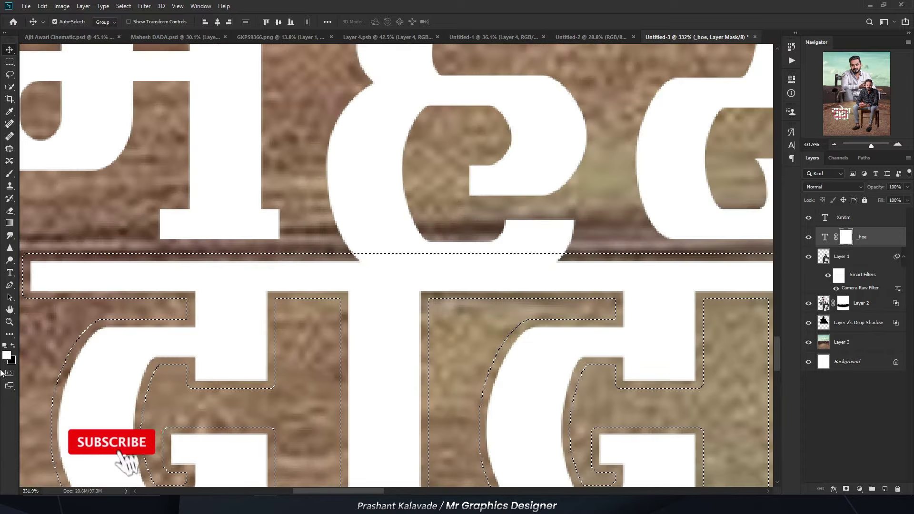
pyautogui.scroll(-5, 431, 285)
pyautogui.scroll(-3, 414, 290)
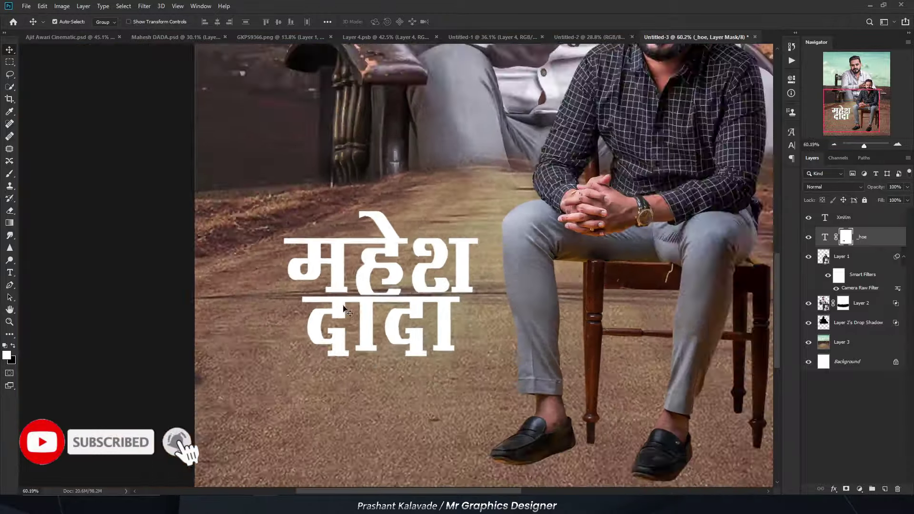
pyautogui.scroll(2, 414, 290)
# - Group both title text layers and clip the silver texture into the letters
pyautogui.keyDown('shift'); pyautogui.click(868, 226); pyautogui.keyUp('shift')
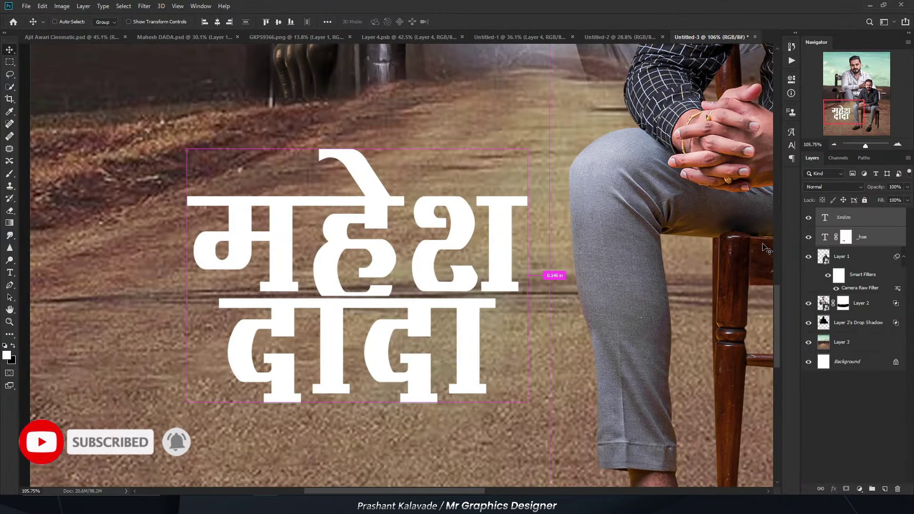
pyautogui.hotkey('ctrl', 'g')
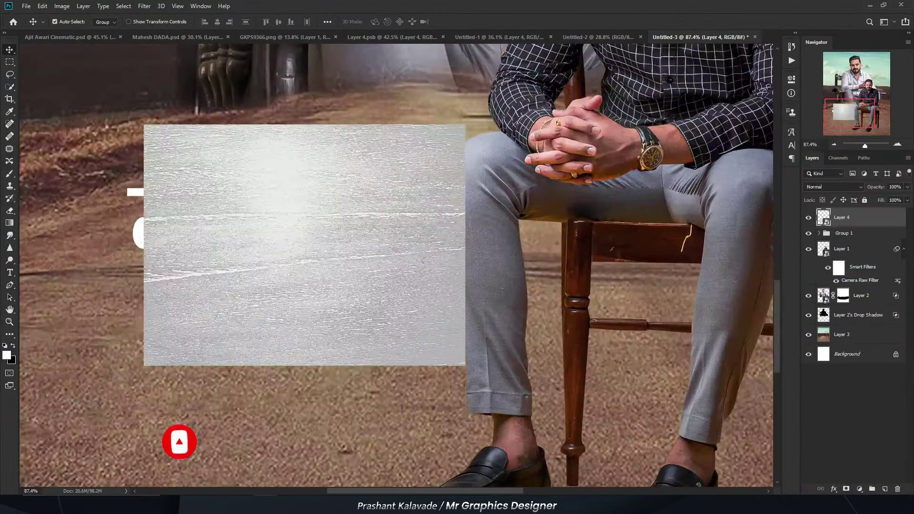
pyautogui.rightClick(861, 219)
pyautogui.click(764, 296)
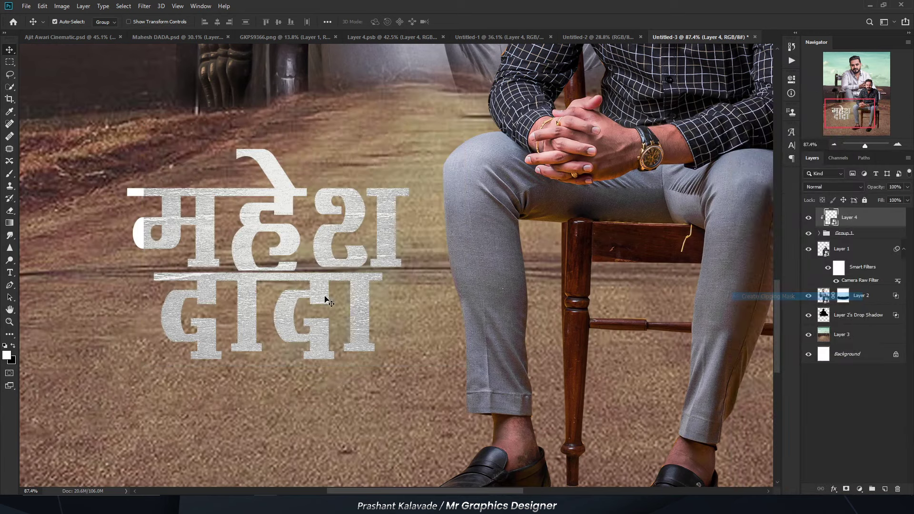
pyautogui.scroll(-2, 247, 281)
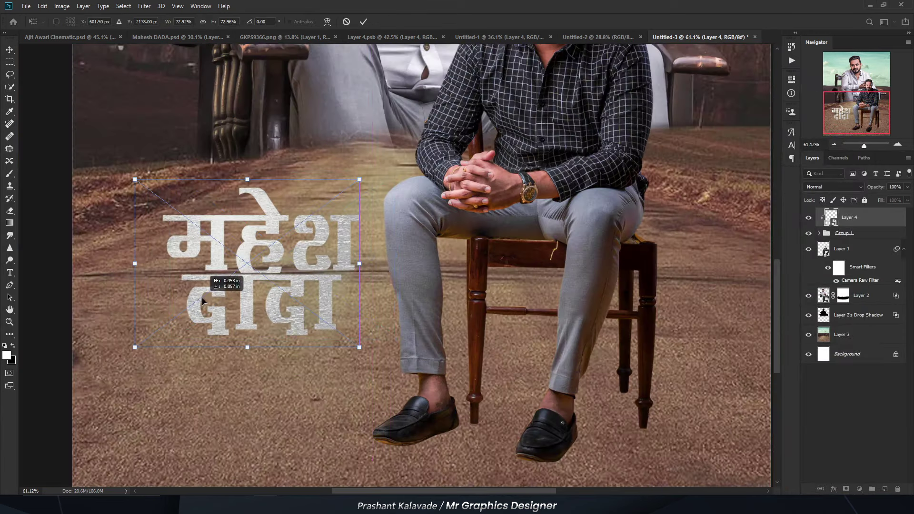
pyautogui.scroll(-3, 204, 296)
pyautogui.scroll(3, 245, 144)
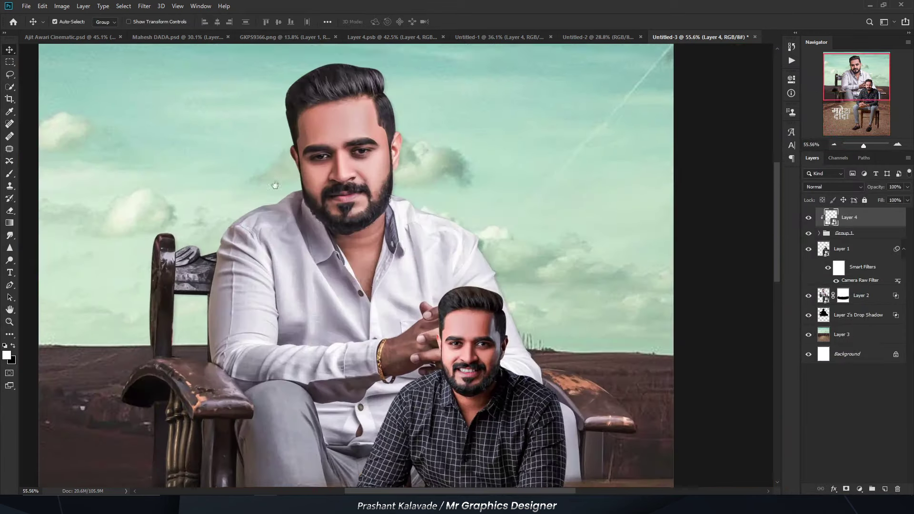
# - Paste the sky image, enlarge it to fill the poster, and place it behind both men
pyautogui.hotkey('ctrl', 'v')
pyautogui.scroll(-1, 642, 123)
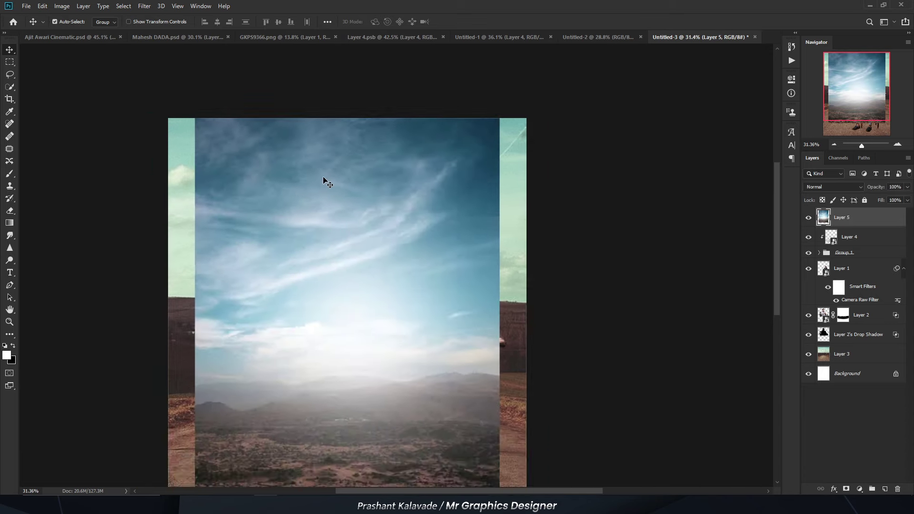
pyautogui.scroll(-1, 325, 180)
pyautogui.hotkey('ctrl', 't')
pyautogui.moveTo(225, 417); pyautogui.dragTo(187, 467)
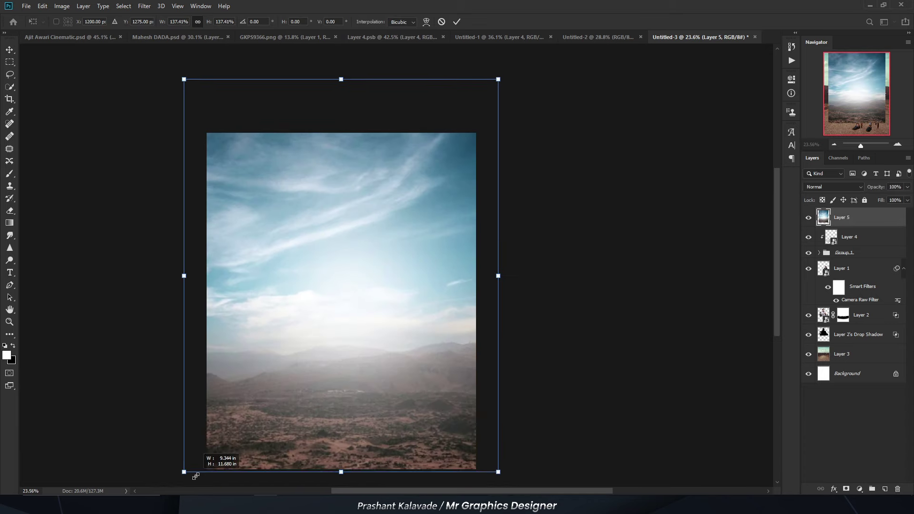
pyautogui.press('Return')
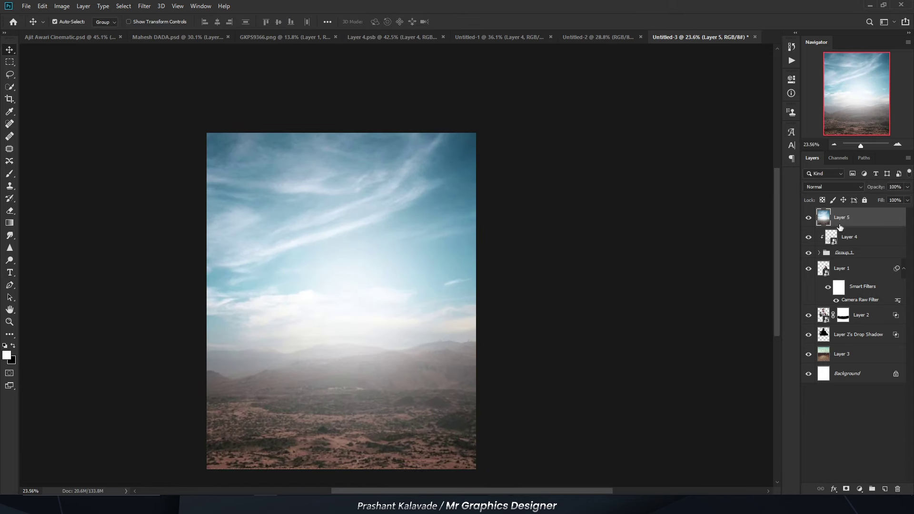
pyautogui.moveTo(841, 219)
pyautogui.mouseDown()
pyautogui.moveTo(841, 343)
pyautogui.moveTo(897, 489)
pyautogui.mouseUp()
pyautogui.scroll(2, 282, 224)
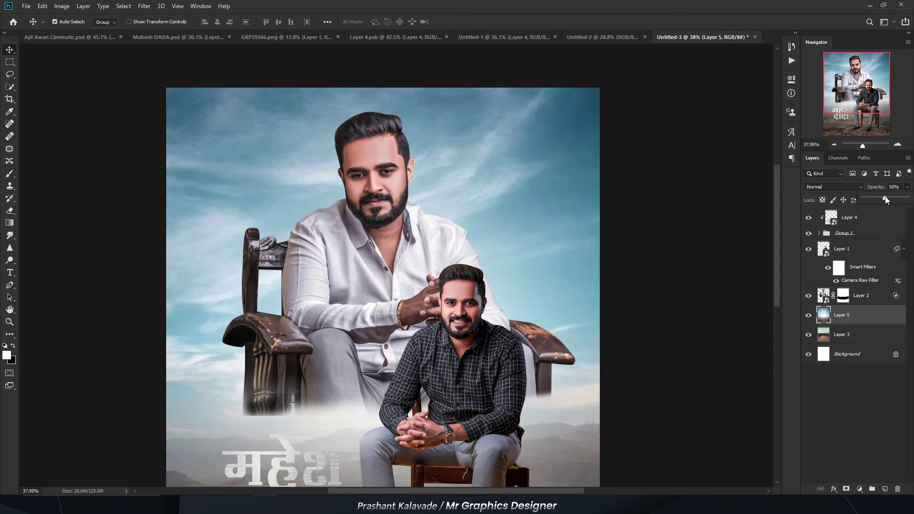
# - Mask the sky layer and erase it over the road and beside the right chair arm
pyautogui.click(845, 489)
pyautogui.scroll(-2, 541, 231)
pyautogui.moveTo(434, 312)
pyautogui.mouseDown()
pyautogui.moveTo(381, 221)
pyautogui.moveTo(373, 236)
pyautogui.mouseUp()
pyautogui.press('e')
pyautogui.press(']')
pyautogui.press(']')
pyautogui.press(']')
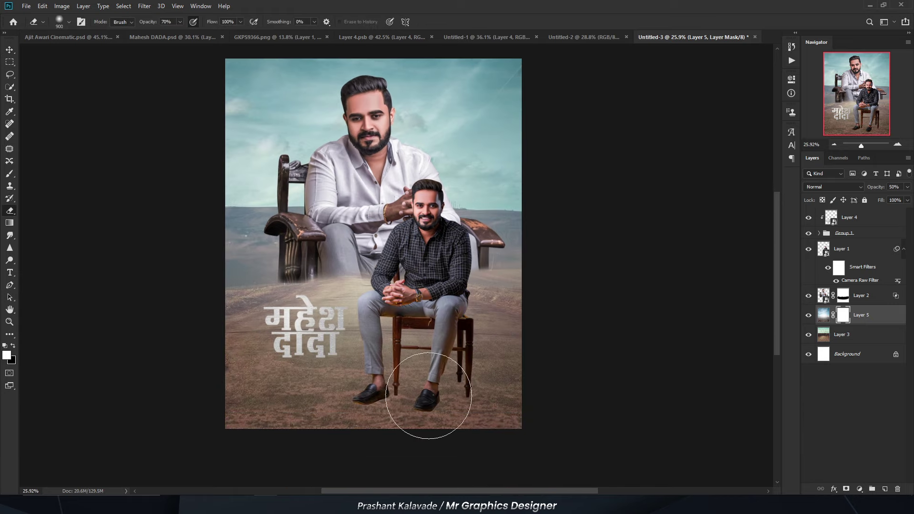
pyautogui.moveTo(428, 396)
pyautogui.mouseDown()
pyautogui.moveTo(351, 360)
pyautogui.moveTo(304, 266)
pyautogui.moveTo(450, 264)
pyautogui.mouseUp()
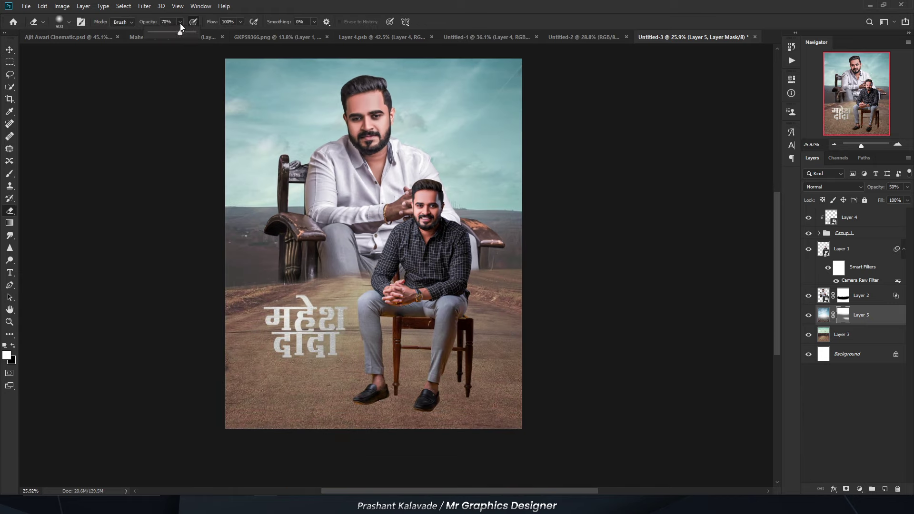
pyautogui.scroll(1, 333, 266)
pyautogui.press('[')
pyautogui.press('[')
pyautogui.press('[')
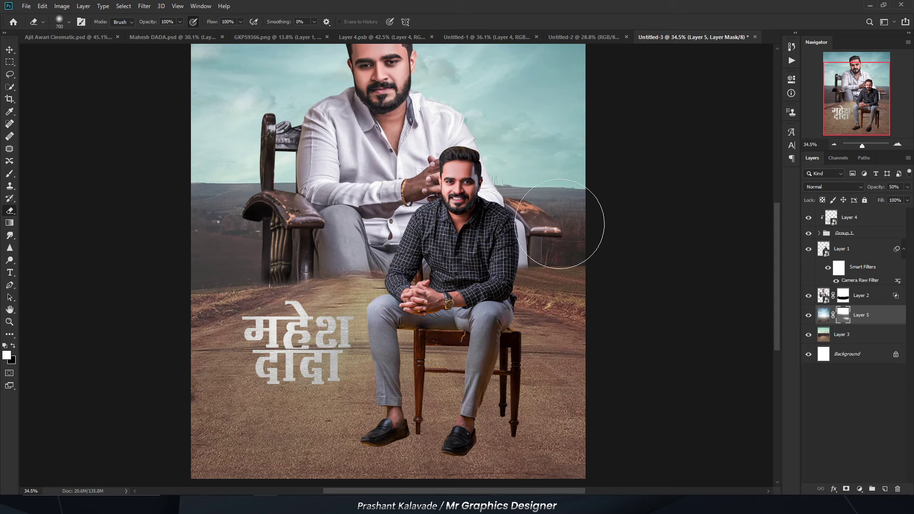
pyautogui.moveTo(567, 227); pyautogui.dragTo(577, 214)
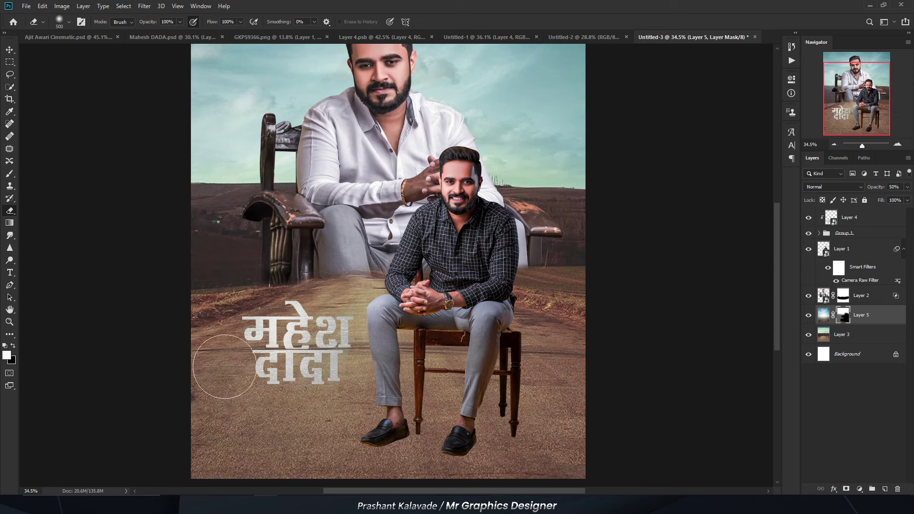
# - Raise the sky layer to 100% opacity
pyautogui.scroll(1, 322, 283)
pyautogui.scroll(-2, 387, 210)
pyautogui.scroll(1, 235, 167)
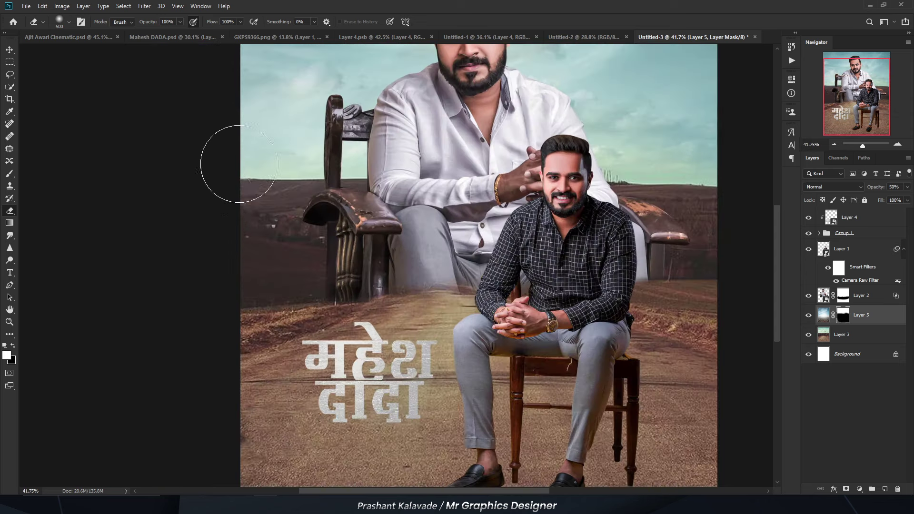
pyautogui.press('[')
pyautogui.press('[')
pyautogui.scroll(-1, 570, 221)
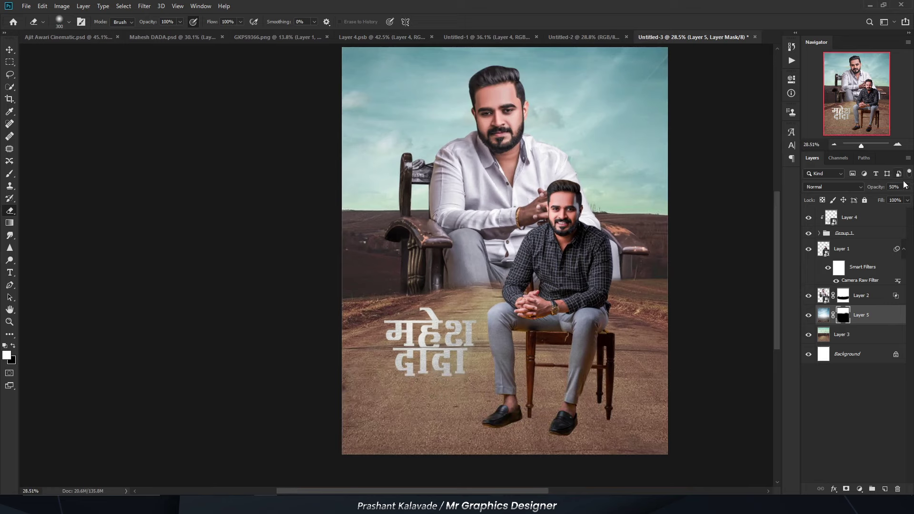
pyautogui.moveTo(904, 198); pyautogui.dragTo(906, 199)
pyautogui.scroll(1, 428, 190)
pyautogui.scroll(1, 428, 190)
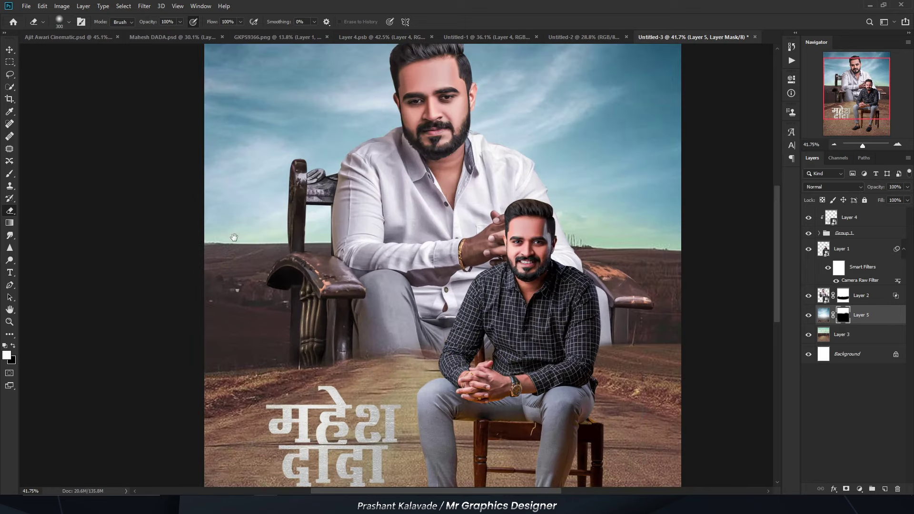
pyautogui.scroll(2, 428, 190)
# - Erase the light haze band from the right side of the sky near the horizon
pyautogui.click(12, 346)
pyautogui.scroll(1, 218, 226)
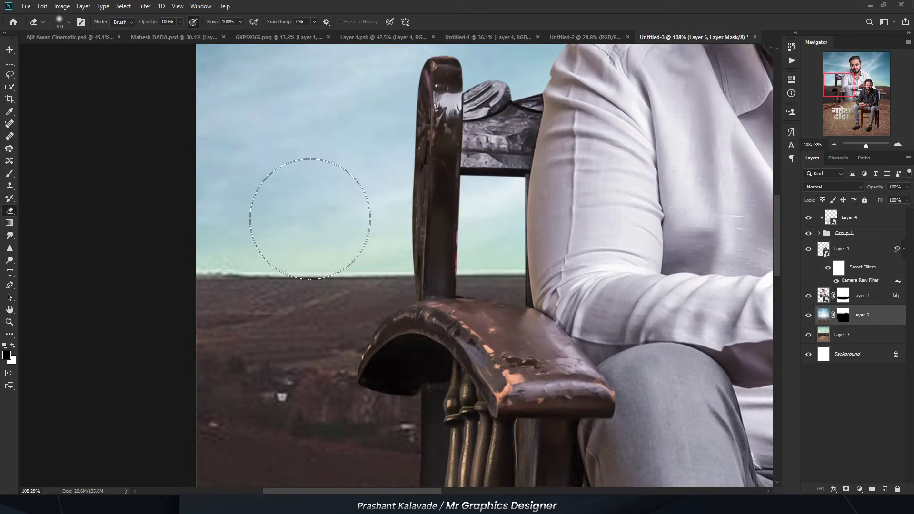
pyautogui.press('[')
pyautogui.press('[')
pyautogui.press('[')
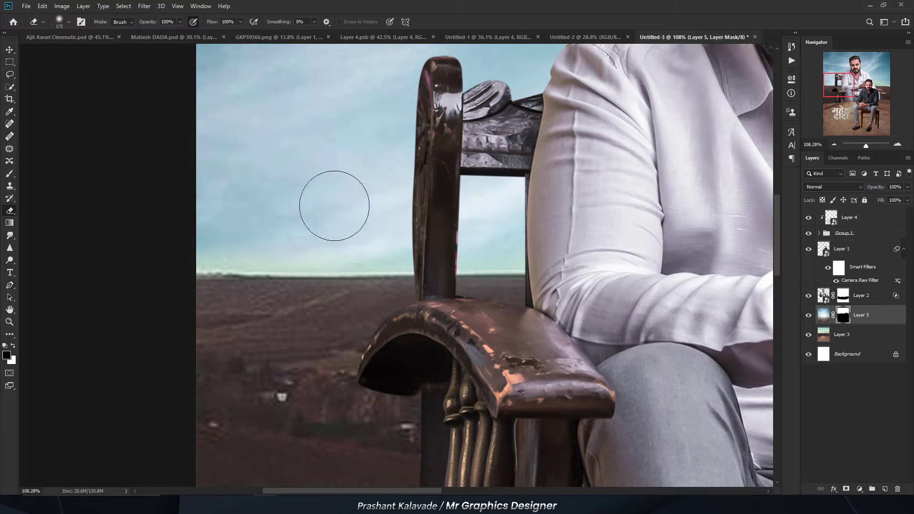
pyautogui.scroll(-2, 212, 249)
pyautogui.scroll(1, 212, 248)
pyautogui.press('[')
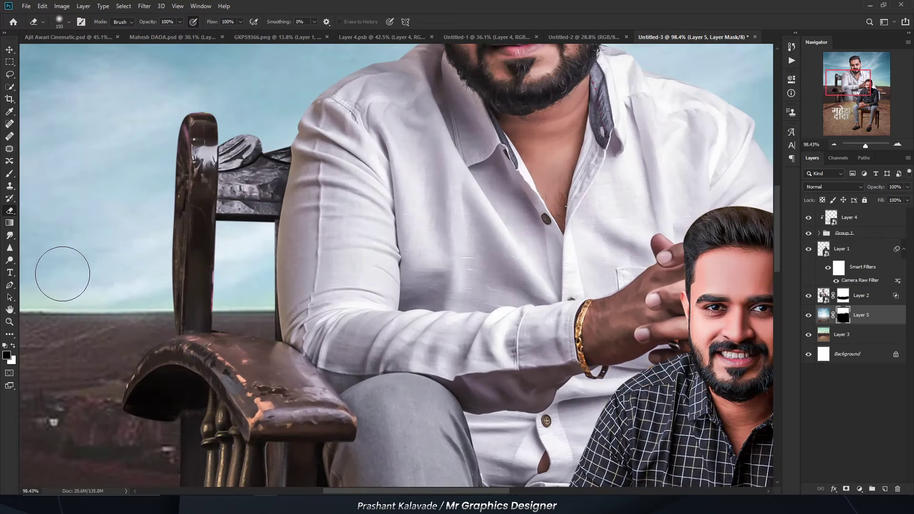
pyautogui.hscroll(-3, 62, 274)
pyautogui.hscroll(5, 503, 246)
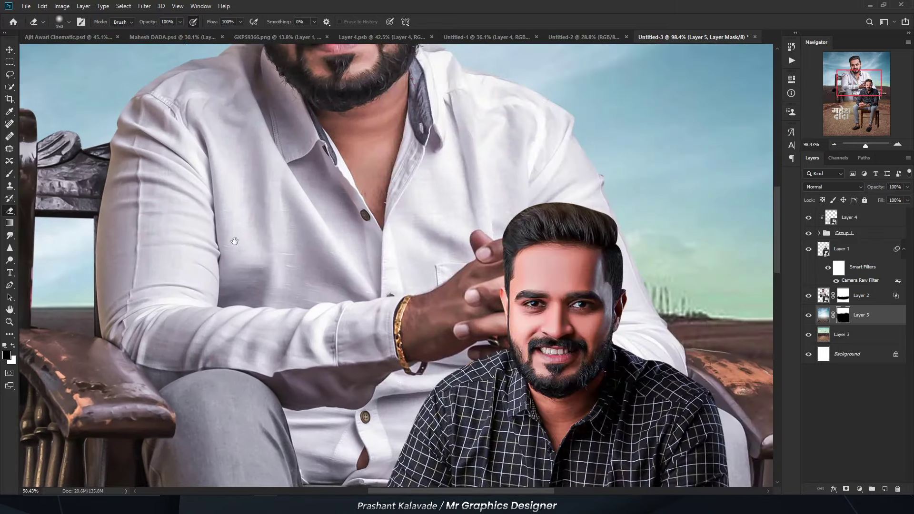
pyautogui.hscroll(4, 503, 246)
pyautogui.scroll(1, 332, 271)
pyautogui.press(']')
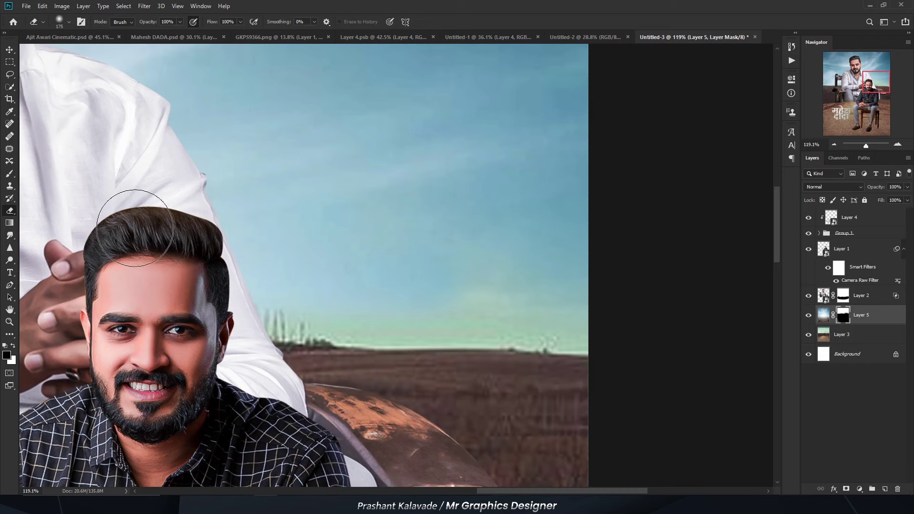
pyautogui.press(']')
pyautogui.moveTo(377, 271); pyautogui.dragTo(561, 286)
# - Return to the Move tool and fit the whole poster on screen
pyautogui.press('v')
pyautogui.hotkey('ctrl', '0')
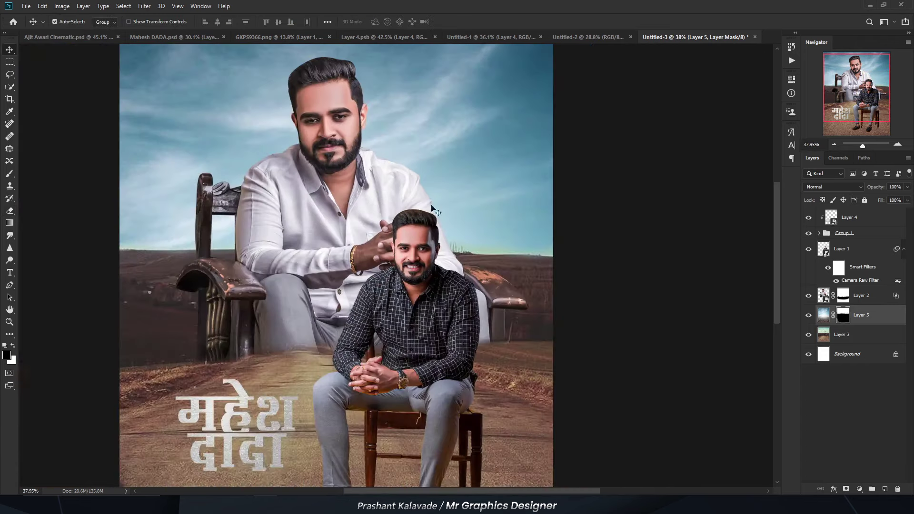
pyautogui.scroll(-2, 333, 190)
pyautogui.scroll(1, 333, 191)
pyautogui.scroll(1, 369, 196)
pyautogui.scroll(1, 369, 197)
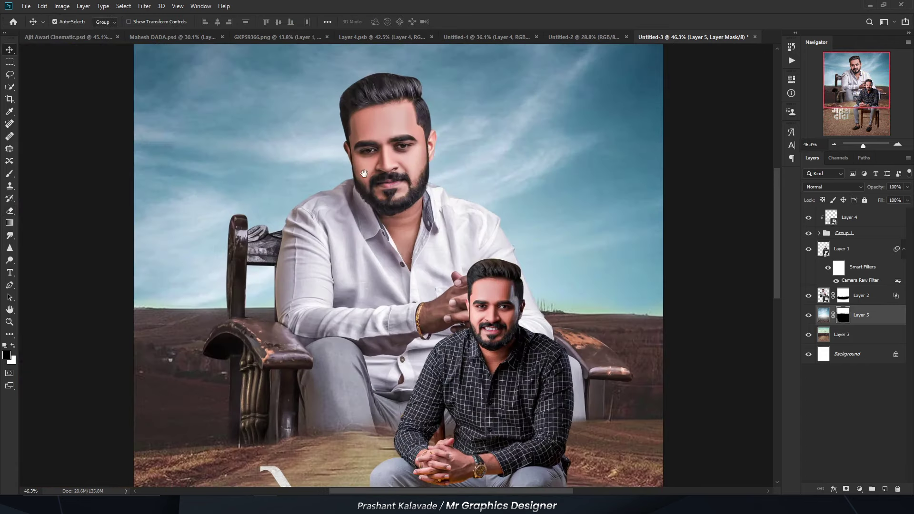
pyautogui.scroll(1, 367, 200)
# - Give the white-shirted man a slightly widened, offset Inner Shadow plus Inner Glow and Satin
pyautogui.click(505, 228)
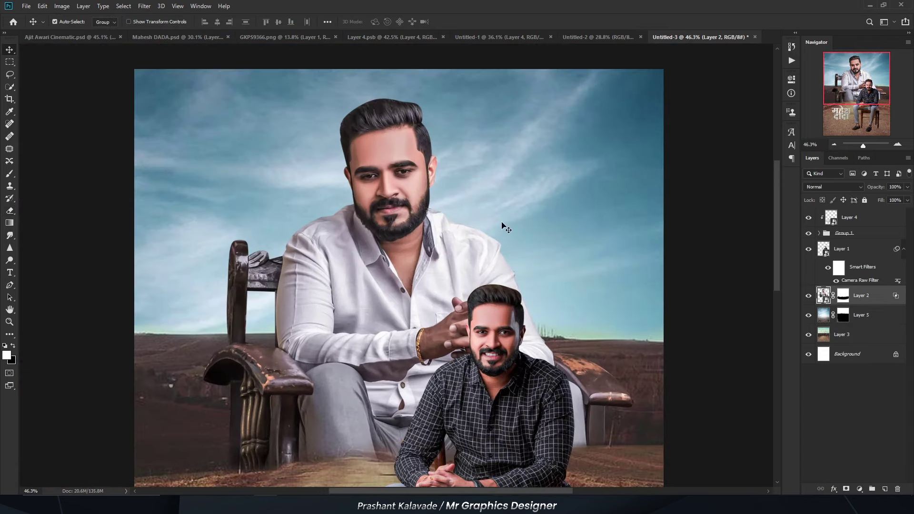
pyautogui.doubleClick(887, 297)
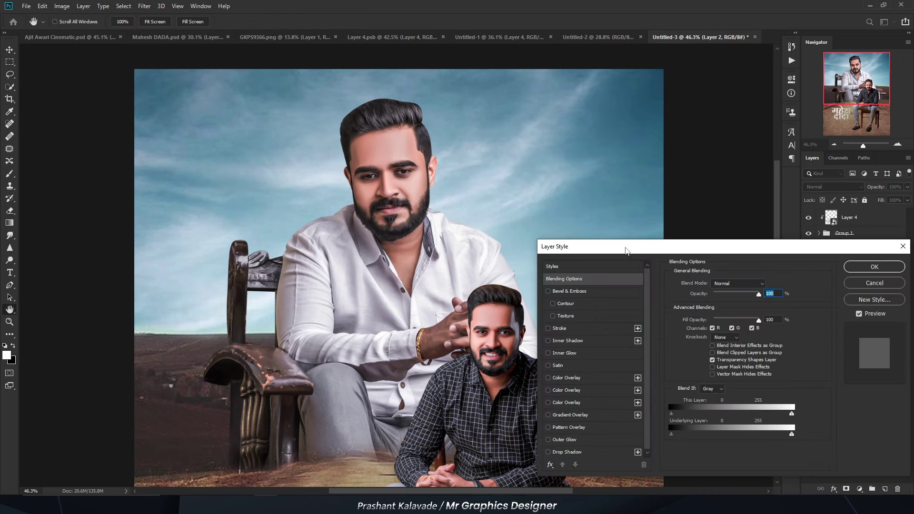
pyautogui.moveTo(625, 251); pyautogui.dragTo(634, 227)
pyautogui.click(578, 316)
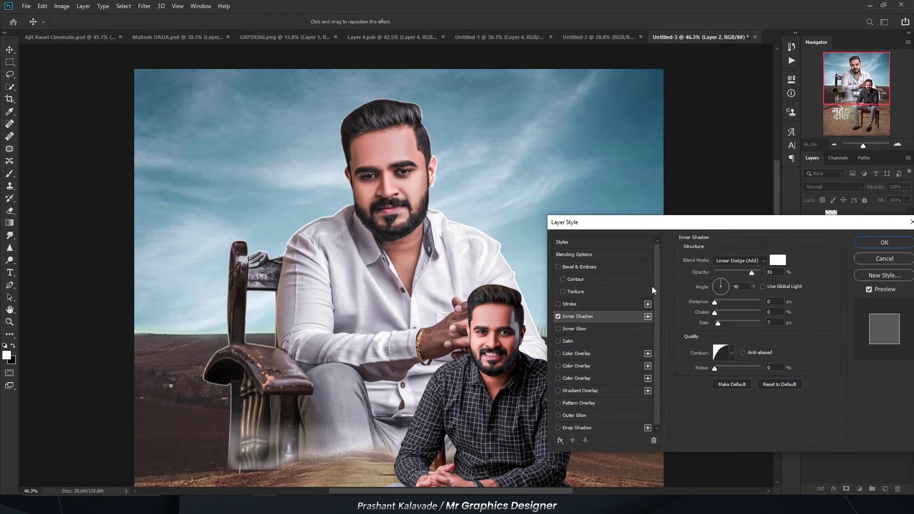
pyautogui.moveTo(719, 324); pyautogui.dragTo(721, 325)
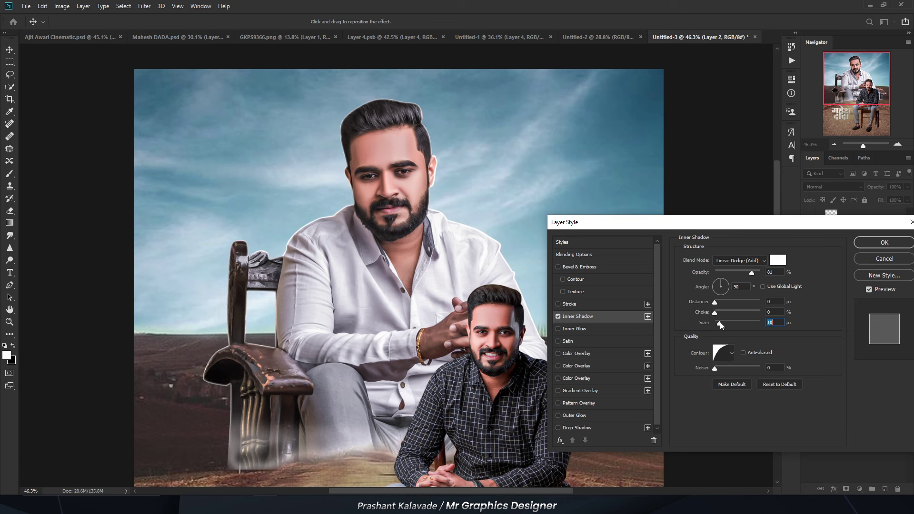
pyautogui.click(720, 323)
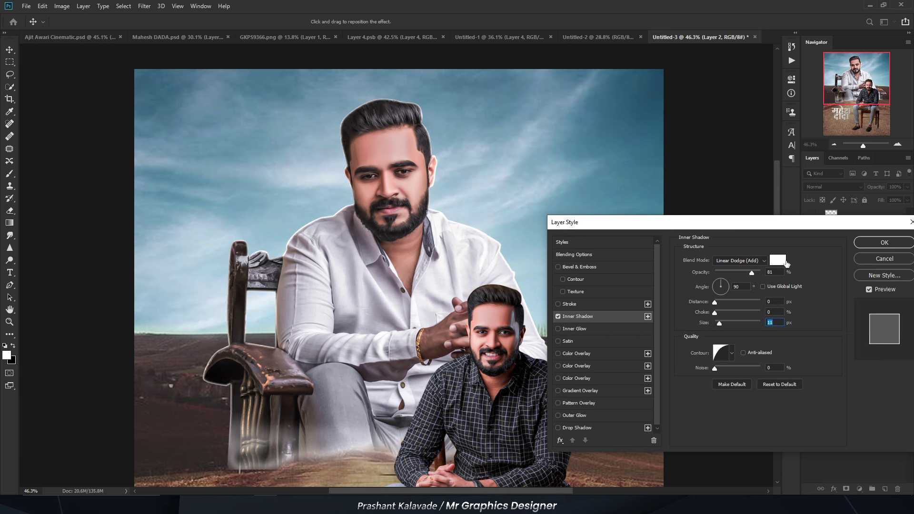
pyautogui.moveTo(715, 302); pyautogui.dragTo(719, 303)
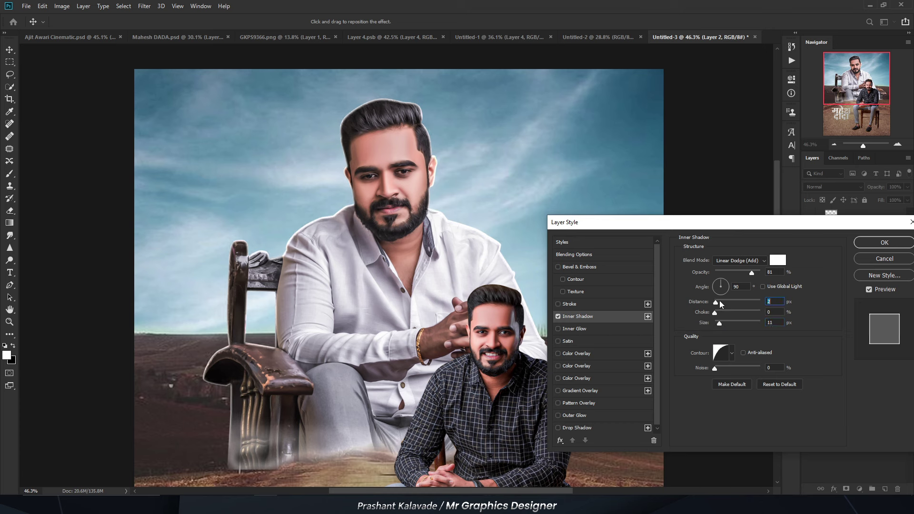
pyautogui.click(577, 330)
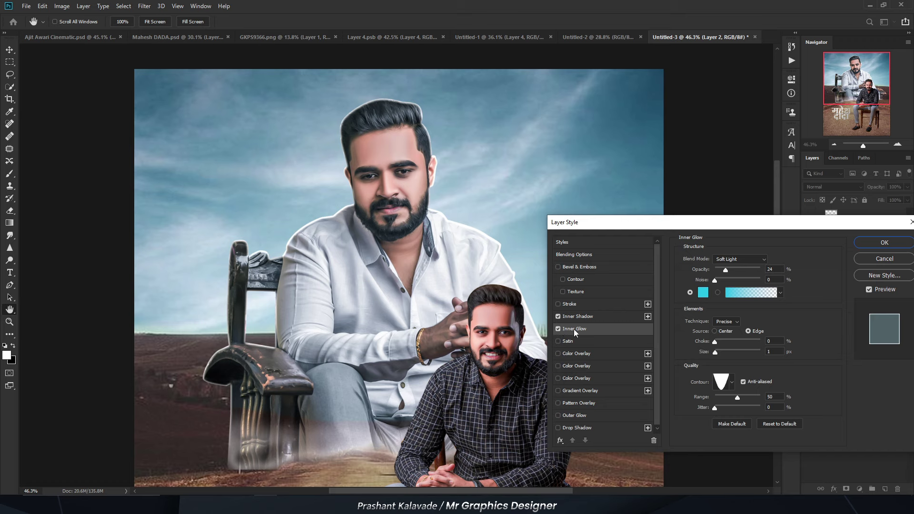
pyautogui.click(566, 346)
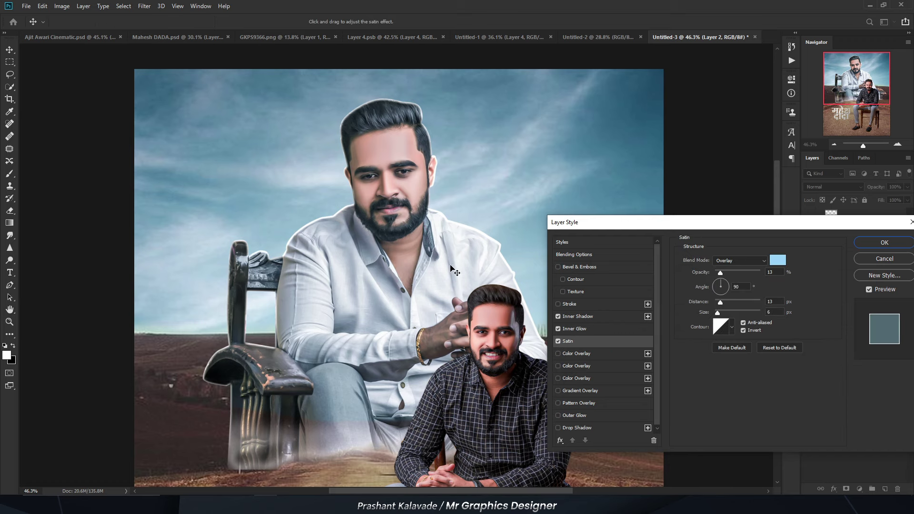
pyautogui.press('Return')
pyautogui.hotkey('ctrl', '0')
pyautogui.scroll(2, 417, 276)
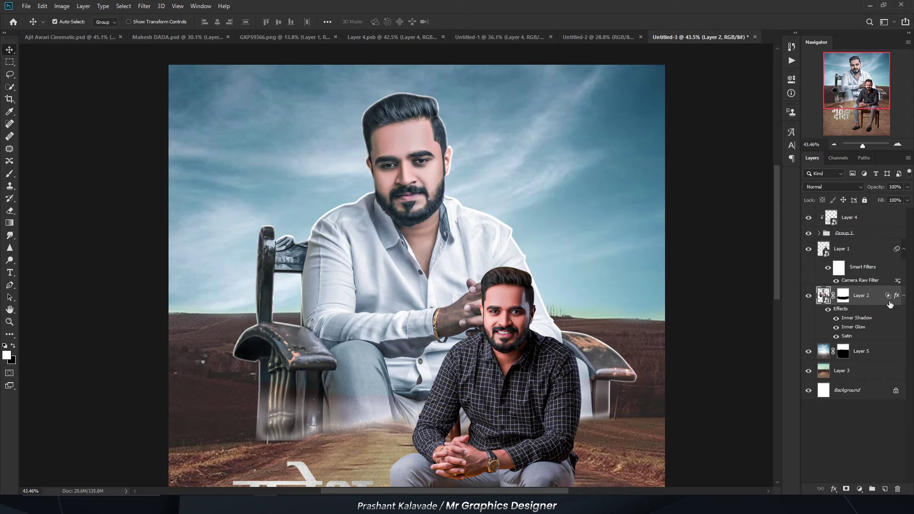
# - Split the man's layer effects into separate layers and select the Satin layer
pyautogui.rightClick(898, 303)
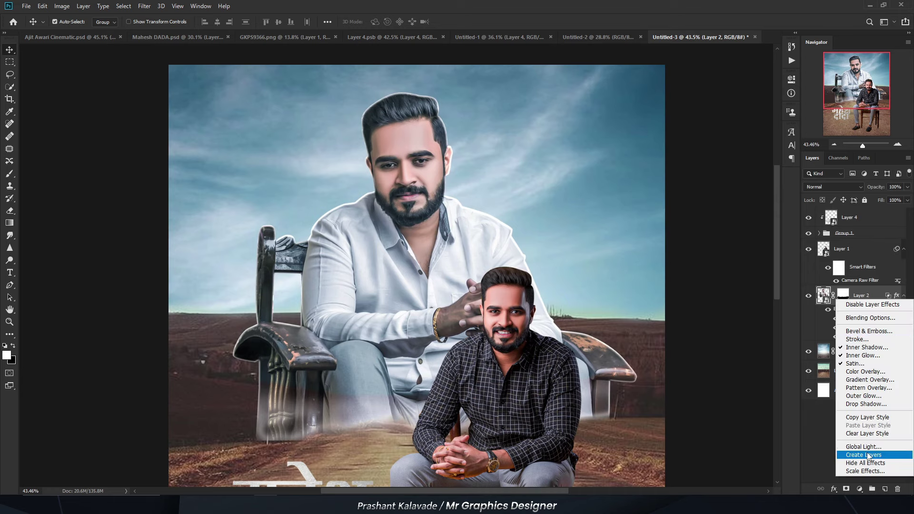
pyautogui.click(861, 451)
pyautogui.click(856, 336)
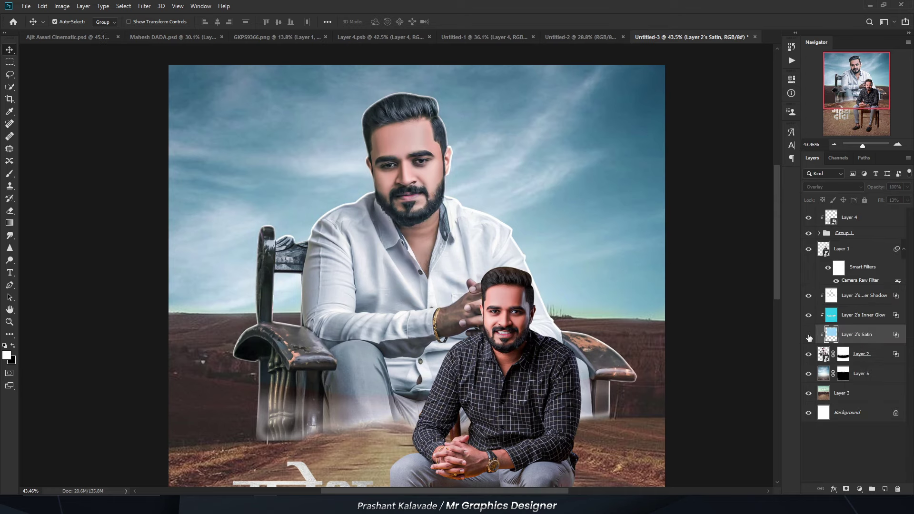
pyautogui.scroll(3, 356, 376)
pyautogui.moveTo(351, 428); pyautogui.dragTo(383, 357)
pyautogui.scroll(4, 383, 357)
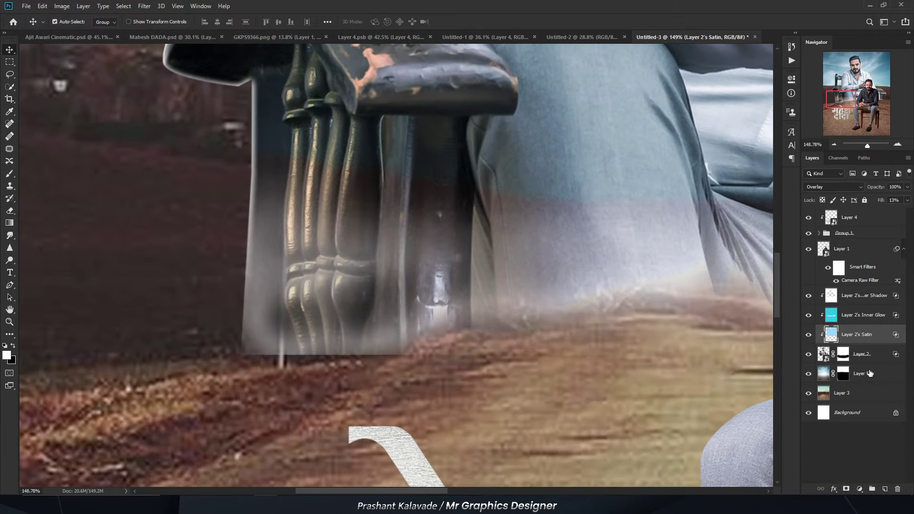
# - Mask the Satin effect layer and prepare a larger Eraser with swapped colours
pyautogui.click(845, 488)
pyautogui.press('e')
pyautogui.press('x')
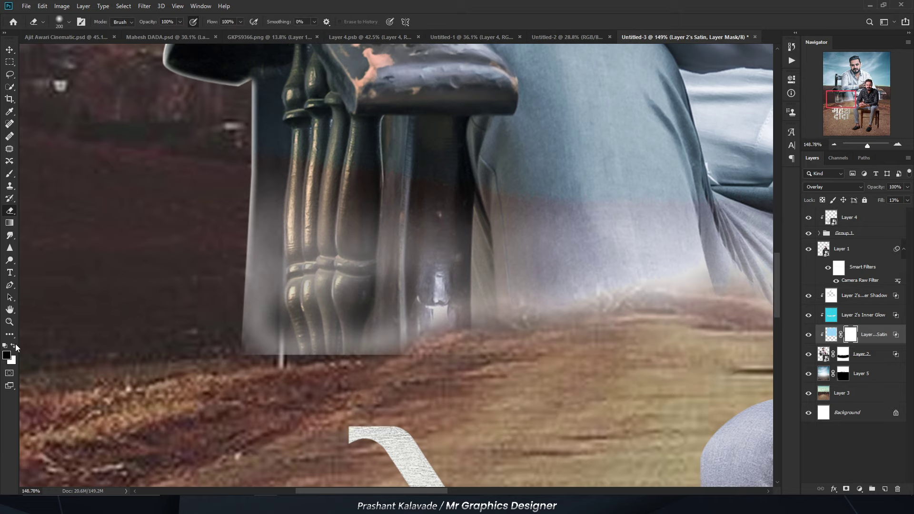
pyautogui.click(14, 346)
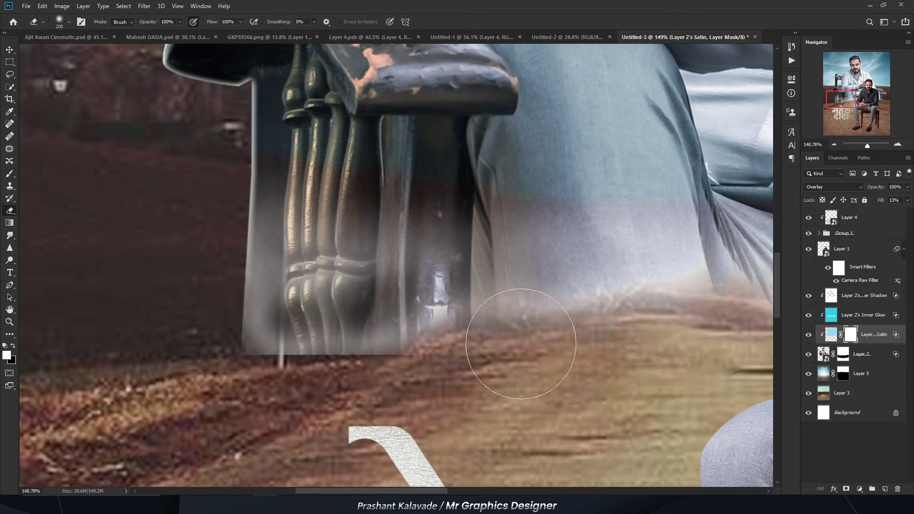
pyautogui.scroll(-5, 214, 326)
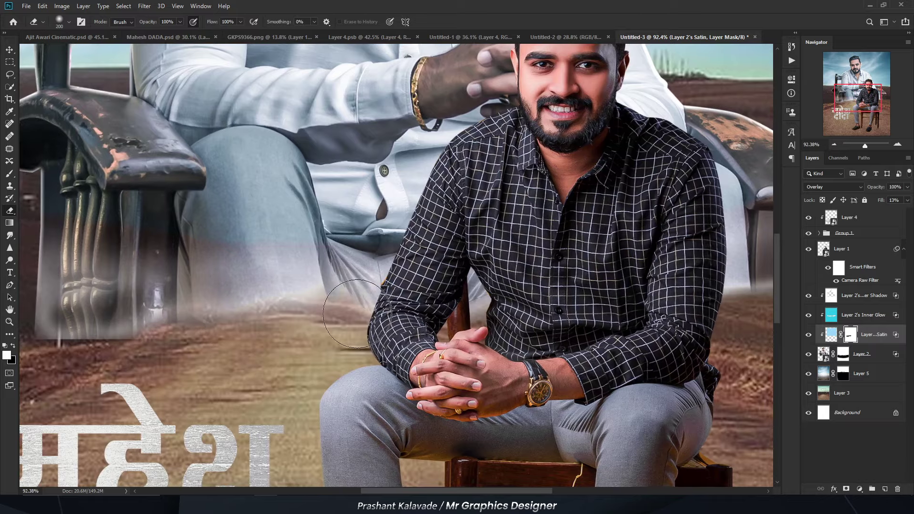
pyautogui.hscroll(5, 357, 314)
pyautogui.press(']')
pyautogui.press(']')
pyautogui.hscroll(-5, 577, 285)
pyautogui.moveTo(440, 349); pyautogui.dragTo(475, 353)
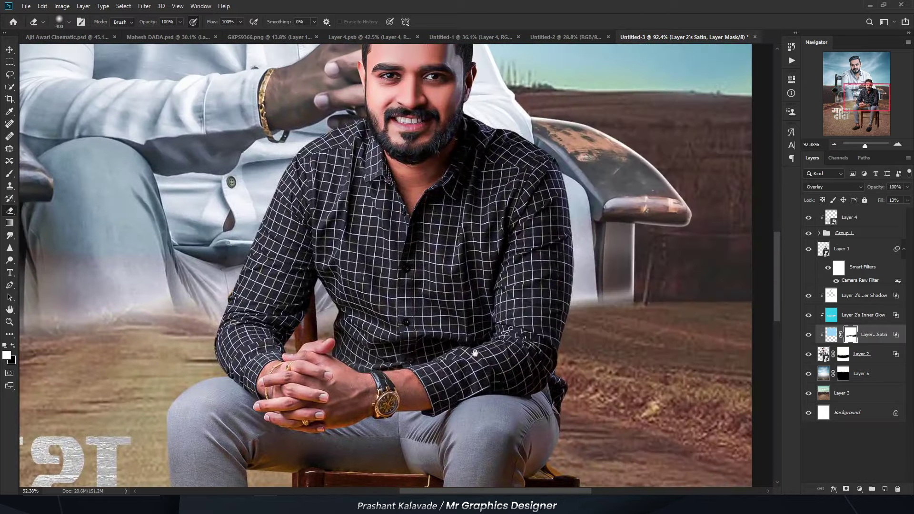
# - Add layer masks to the Inner Glow and Inner Shadow effect layers
pyautogui.click(864, 315)
pyautogui.click(845, 489)
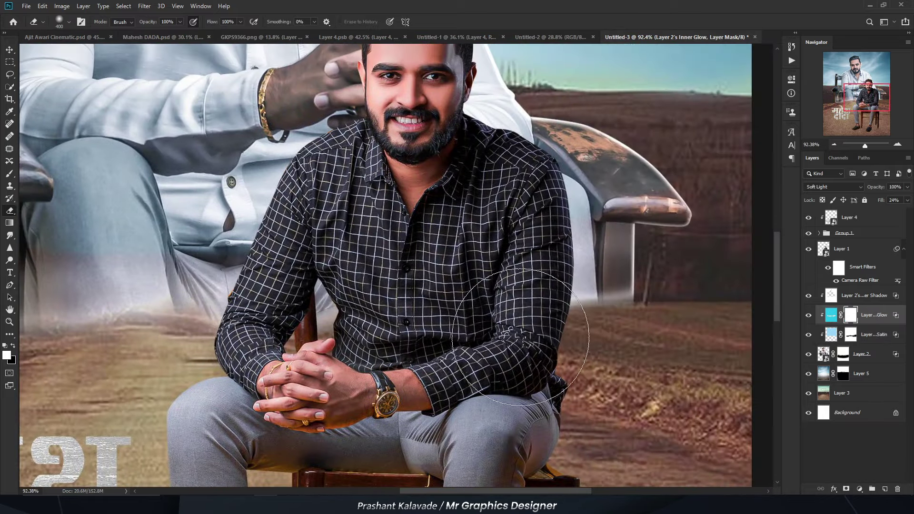
pyautogui.hscroll(-5, 86, 346)
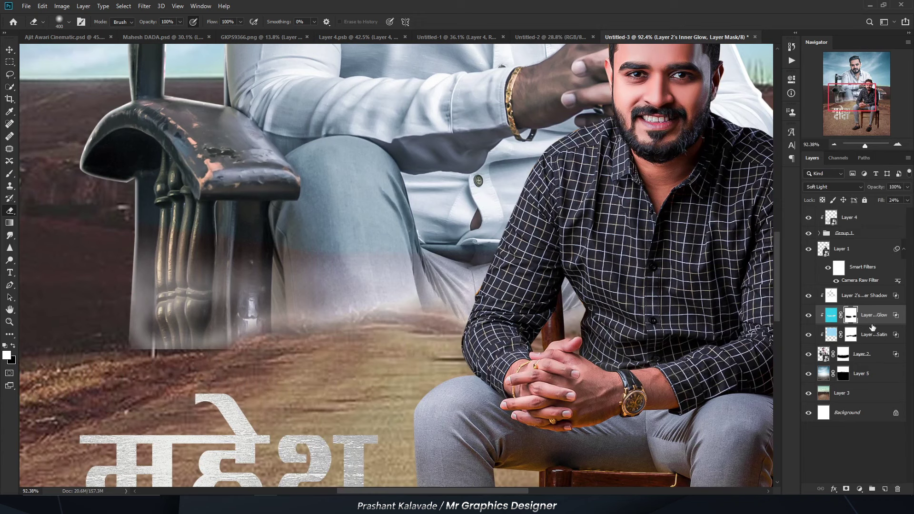
pyautogui.click(863, 295)
pyautogui.click(846, 489)
# - Erase the effect near the chair leg, over the ground, the right side and left chair arm
pyautogui.scroll(1, 138, 327)
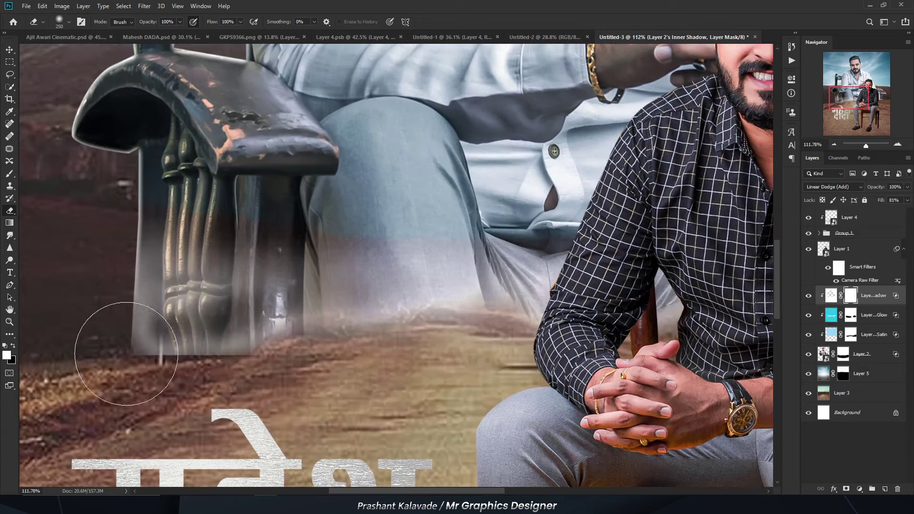
pyautogui.moveTo(122, 337); pyautogui.dragTo(112, 310)
pyautogui.scroll(-2, 112, 311)
pyautogui.press(']')
pyautogui.press(']')
pyautogui.moveTo(190, 357)
pyautogui.mouseDown()
pyautogui.moveTo(152, 355)
pyautogui.moveTo(174, 378)
pyautogui.mouseUp()
pyautogui.scroll(-2, 214, 366)
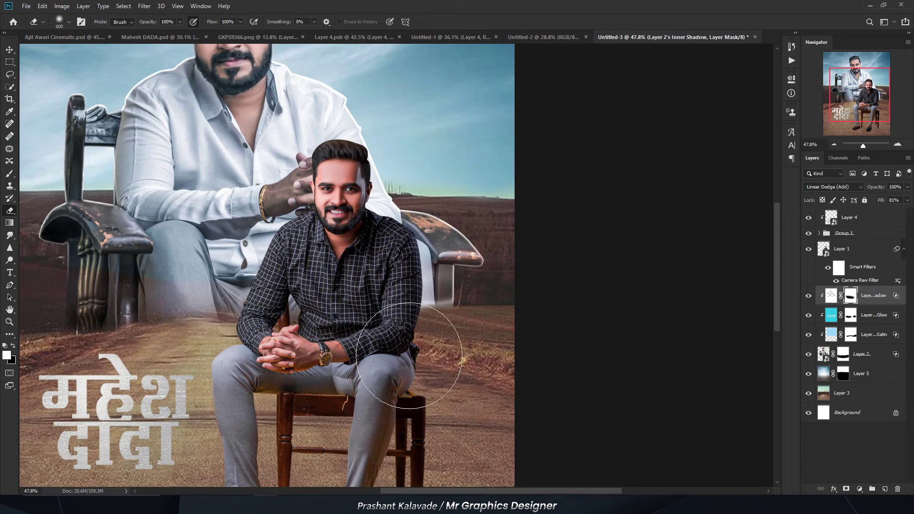
pyautogui.moveTo(438, 347)
pyautogui.mouseDown()
pyautogui.moveTo(490, 326)
pyautogui.moveTo(472, 306)
pyautogui.moveTo(595, 315)
pyautogui.mouseUp()
pyautogui.moveTo(138, 286); pyautogui.dragTo(161, 247)
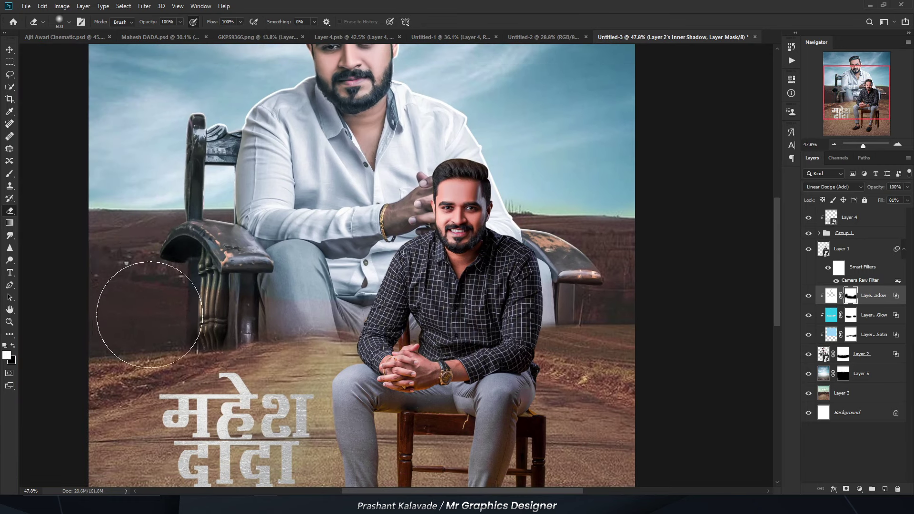
pyautogui.scroll(-3, 163, 255)
pyautogui.scroll(4, 286, 204)
pyautogui.scroll(2, 295, 224)
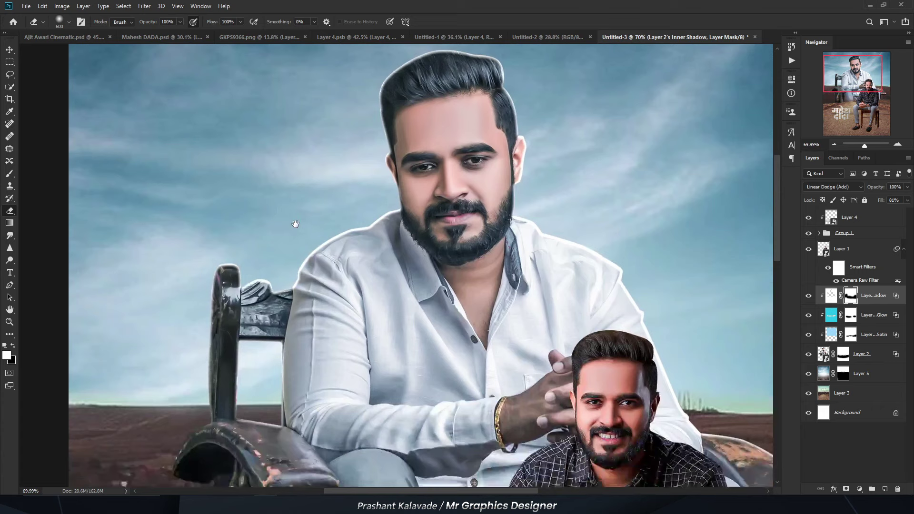
pyautogui.click(6, 50)
pyautogui.scroll(-2, 369, 210)
pyautogui.scroll(-1, 369, 210)
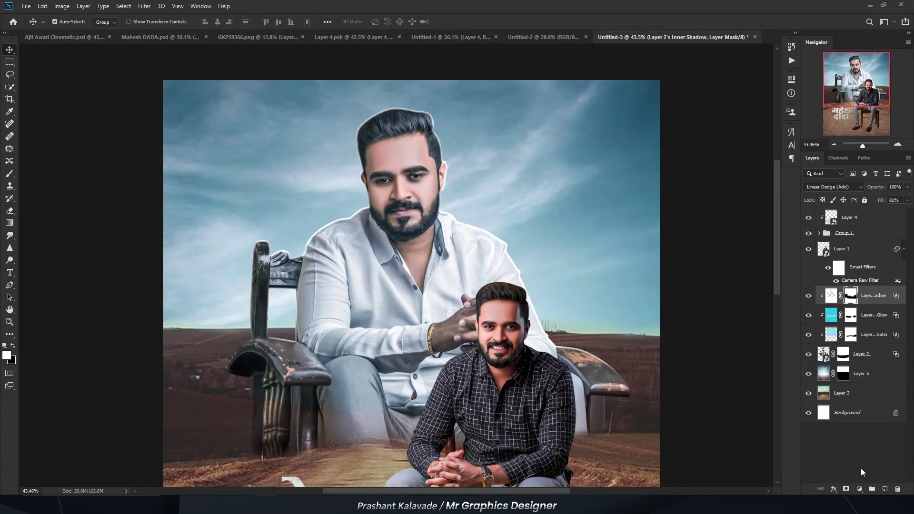
# - Clip a cyan Photo Filter at about 41% density over the white-shirted man
pyautogui.click(858, 488)
pyautogui.click(849, 423)
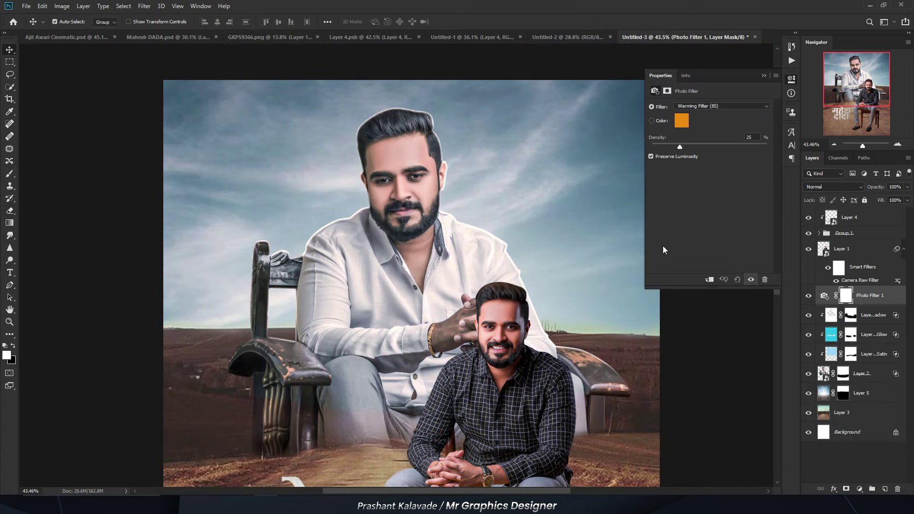
pyautogui.click(709, 280)
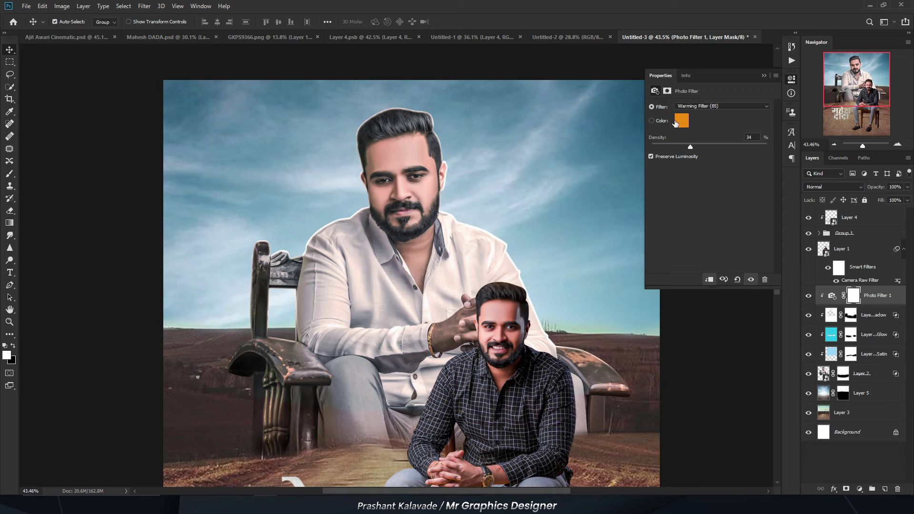
pyautogui.click(675, 122)
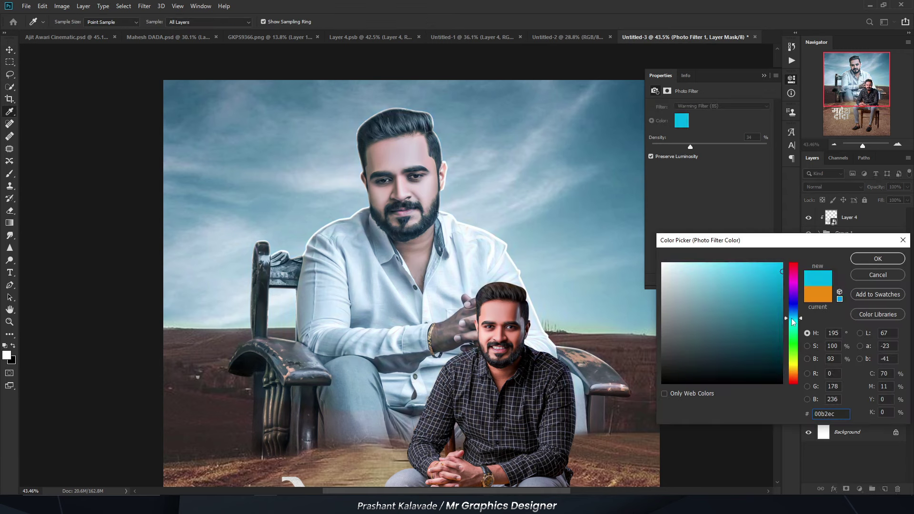
pyautogui.moveTo(792, 318); pyautogui.dragTo(793, 312)
pyautogui.moveTo(798, 306); pyautogui.dragTo(798, 325)
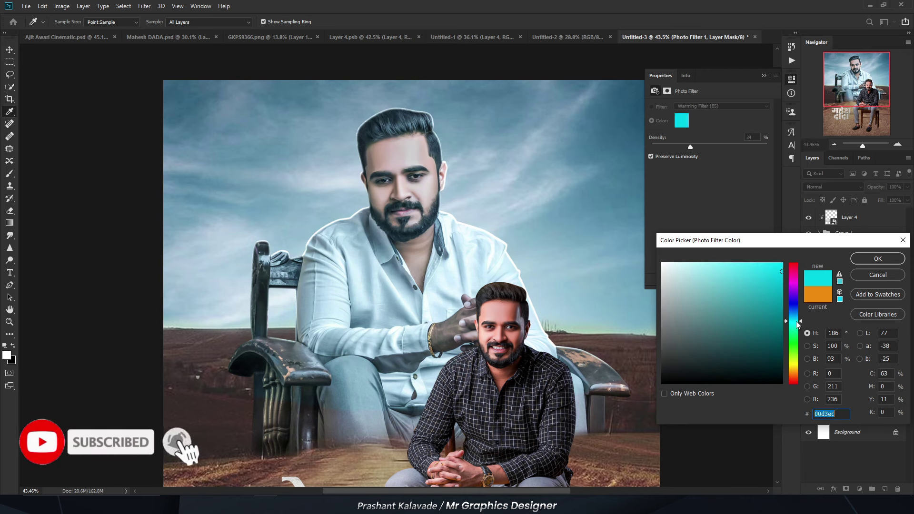
pyautogui.press('Return')
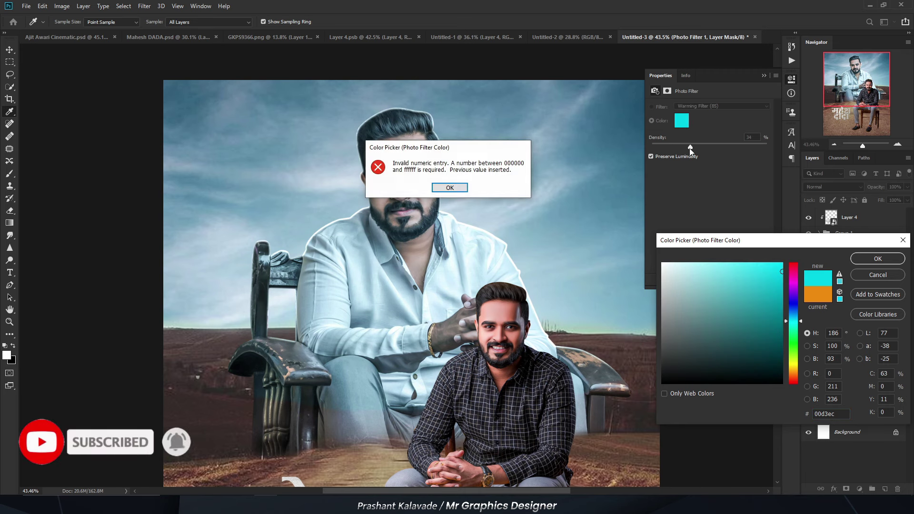
pyautogui.press('Return')
pyautogui.press('Return')
pyautogui.moveTo(690, 148); pyautogui.dragTo(710, 150)
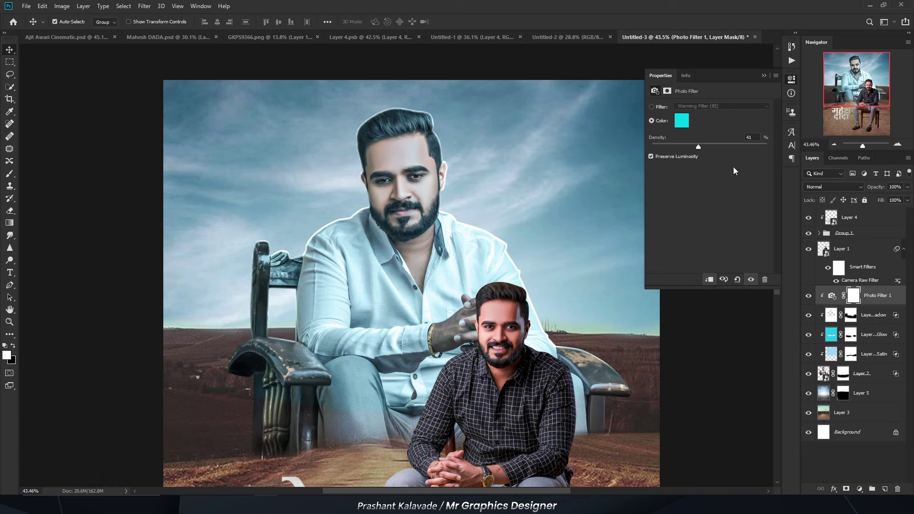
# - Collapse the Camera Raw filter properties and zoom in on the front man
pyautogui.click(763, 75)
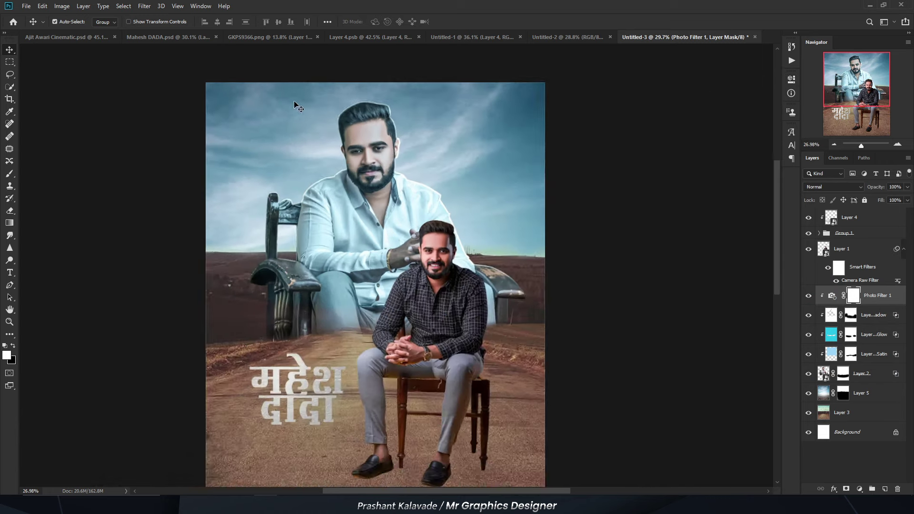
pyautogui.scroll(-5, 385, 226)
pyautogui.scroll(2, 383, 221)
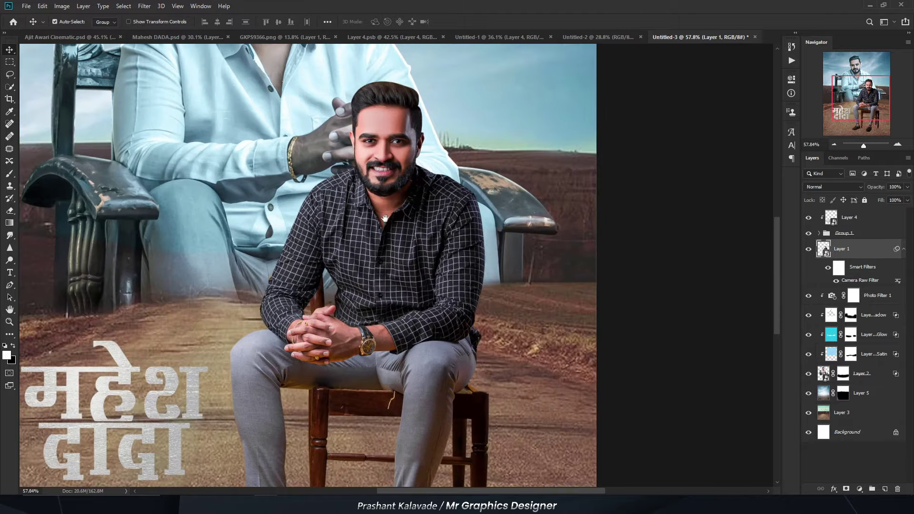
pyautogui.scroll(2, 381, 217)
pyautogui.scroll(2, 378, 209)
pyautogui.scroll(2, 374, 202)
pyautogui.scroll(-2, 373, 202)
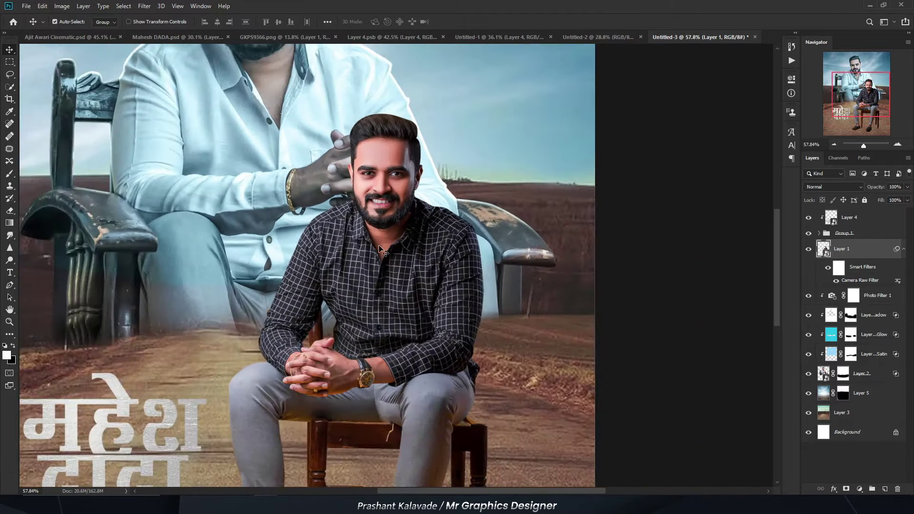
pyautogui.scroll(1, 412, 214)
pyautogui.scroll(1, 488, 244)
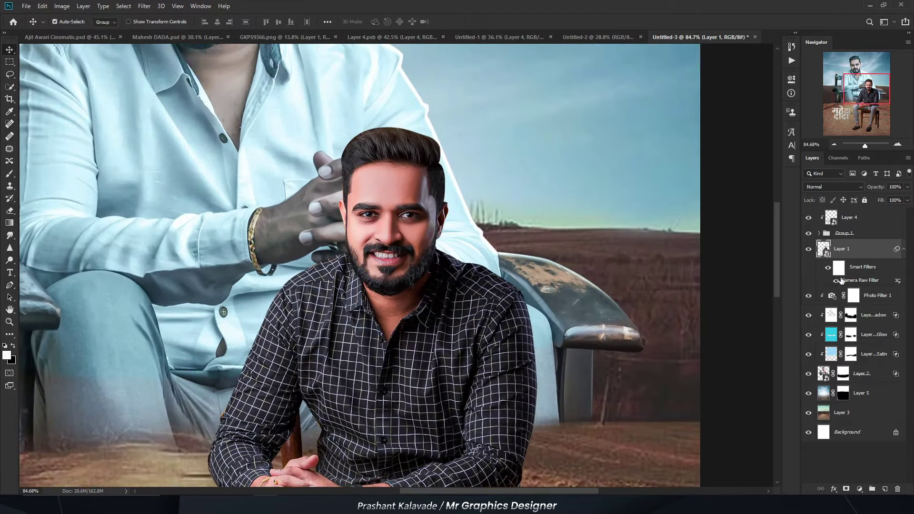
pyautogui.scroll(2, 424, 221)
pyautogui.scroll(1, 452, 191)
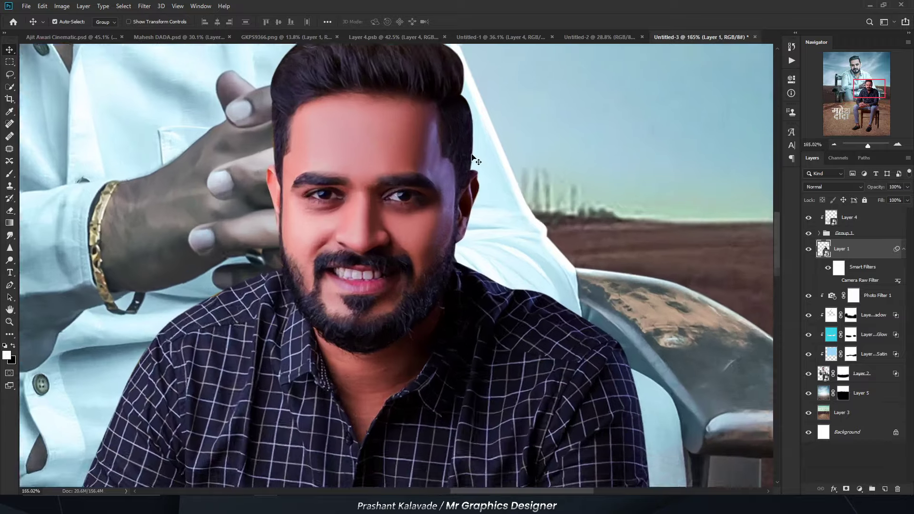
pyautogui.scroll(2, 473, 158)
pyautogui.scroll(1, 472, 158)
# - Check the brightened face, then collapse Layer 1's Smart Filters rows
pyautogui.moveTo(473, 159); pyautogui.dragTo(353, 159)
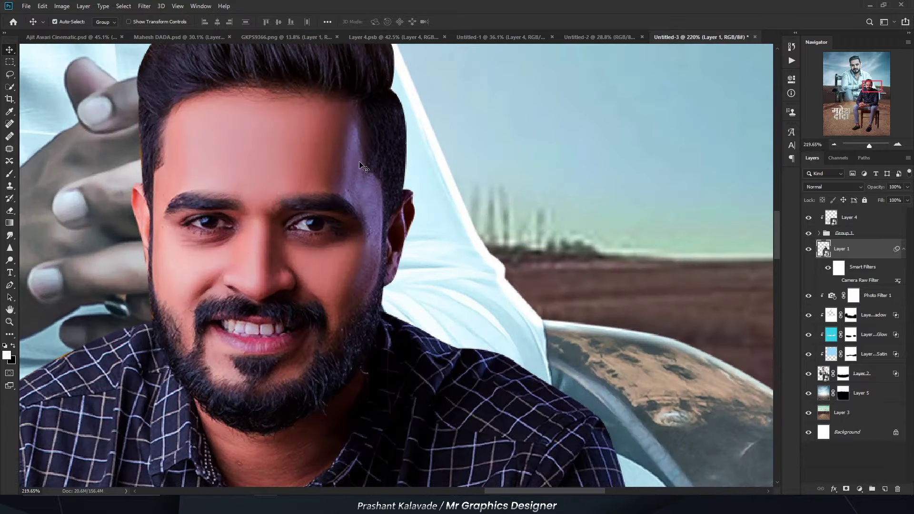
pyautogui.scroll(-3, 357, 162)
pyautogui.scroll(-2, 360, 214)
pyautogui.scroll(-2, 364, 288)
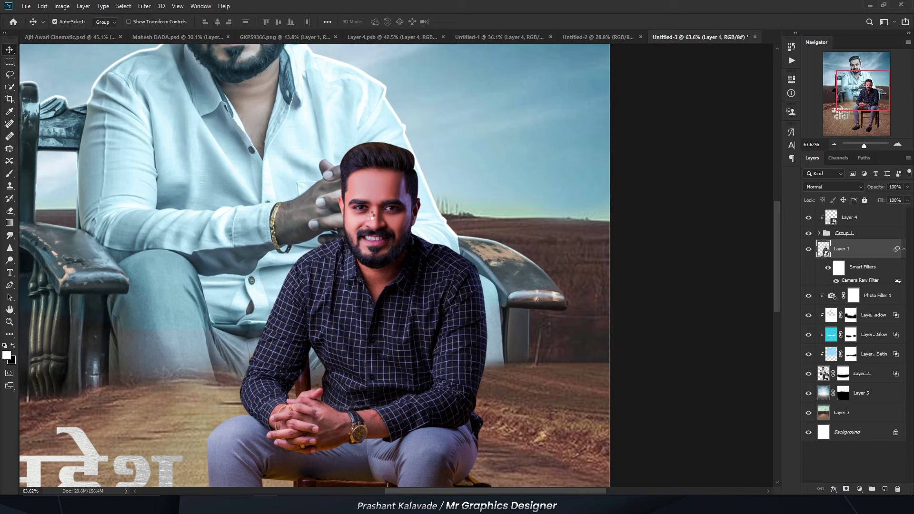
pyautogui.scroll(2, 386, 212)
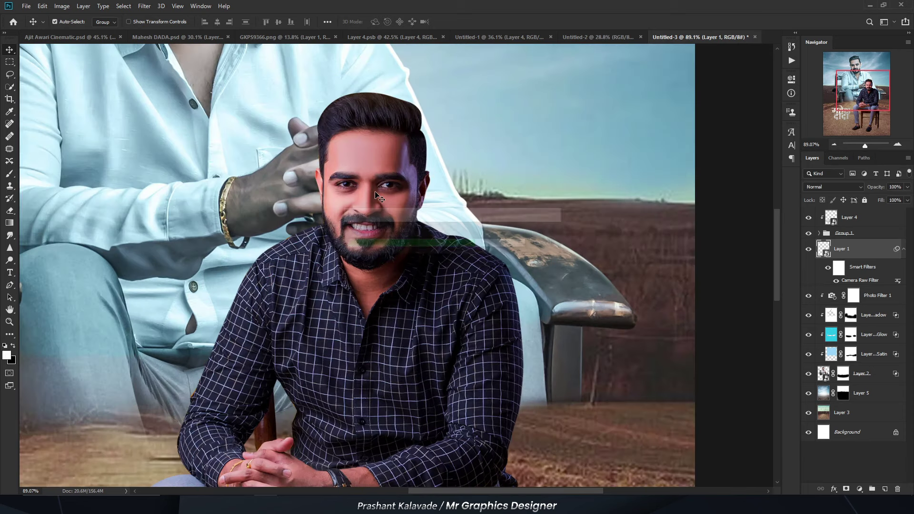
pyautogui.click(902, 249)
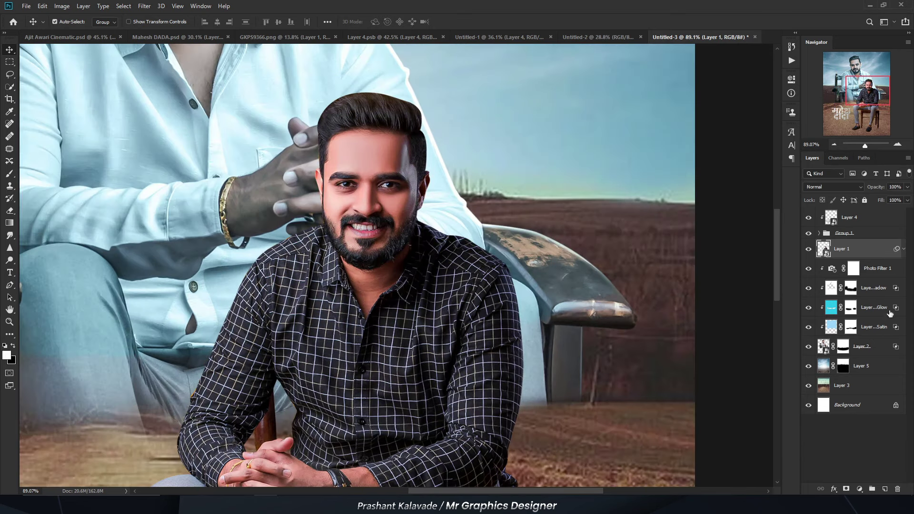
# - Give the front man's Layer 1 Inner Shadow, Inner Glow and Satin effects
pyautogui.doubleClick(878, 251)
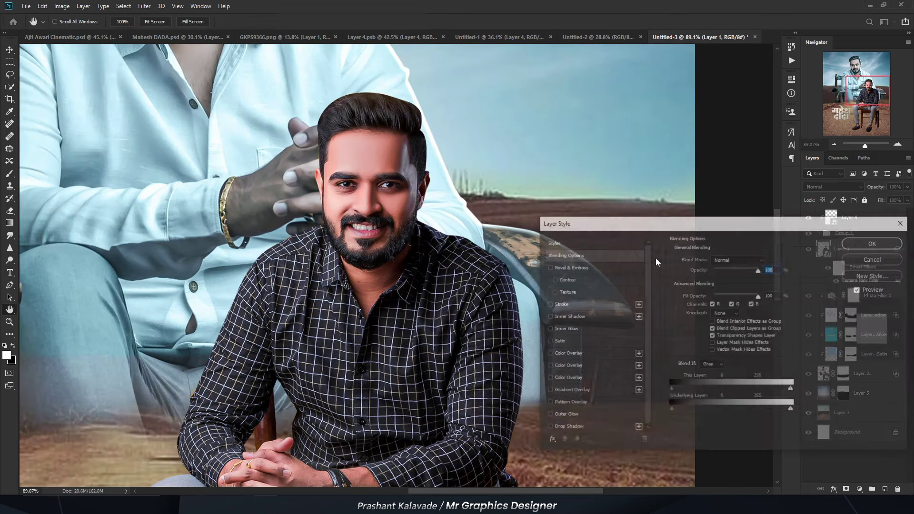
pyautogui.click(571, 317)
pyautogui.click(563, 329)
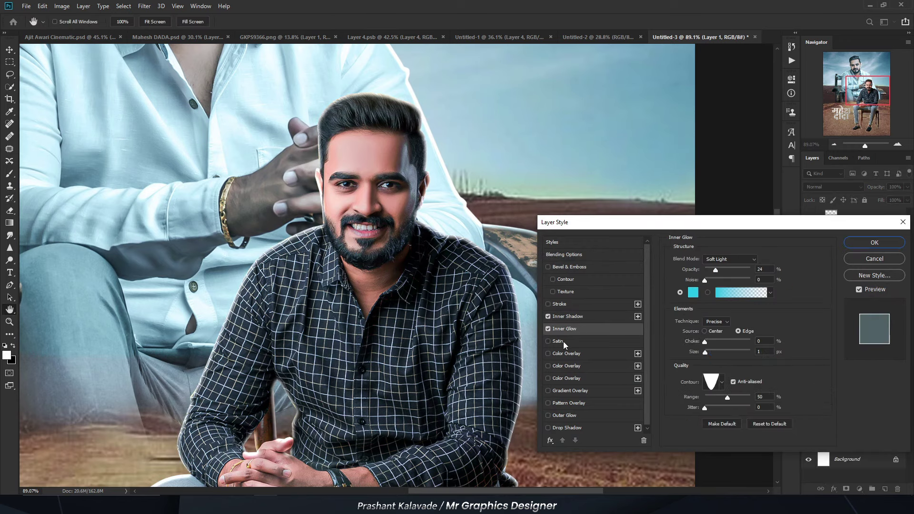
pyautogui.click(564, 341)
pyautogui.press('Return')
# - Add a Drop Shadow effect to the large man's Layer 2
pyautogui.hotkey('ctrl', '0')
pyautogui.scroll(2, 346, 105)
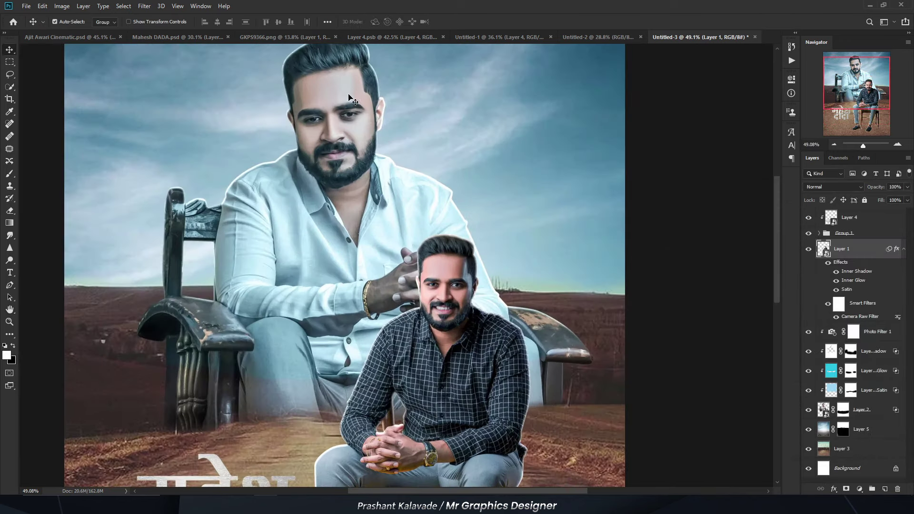
pyautogui.click(345, 106)
pyautogui.doubleClick(877, 418)
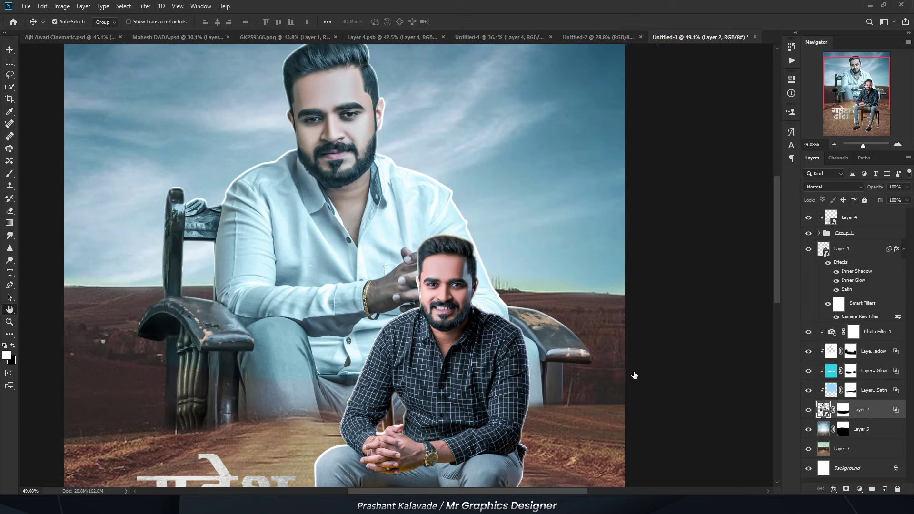
pyautogui.click(583, 427)
pyautogui.press('Return')
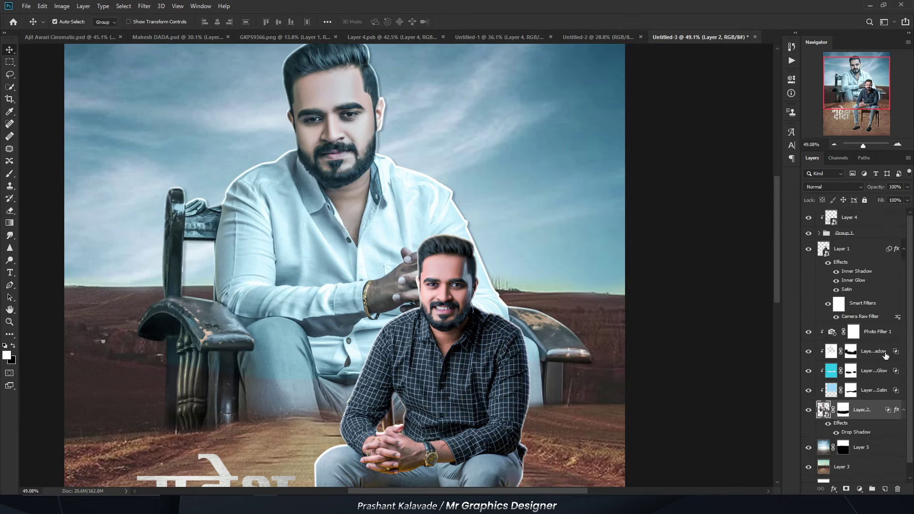
# - Separate Layer 2's drop shadow onto its own layer and select it
pyautogui.rightClick(897, 412)
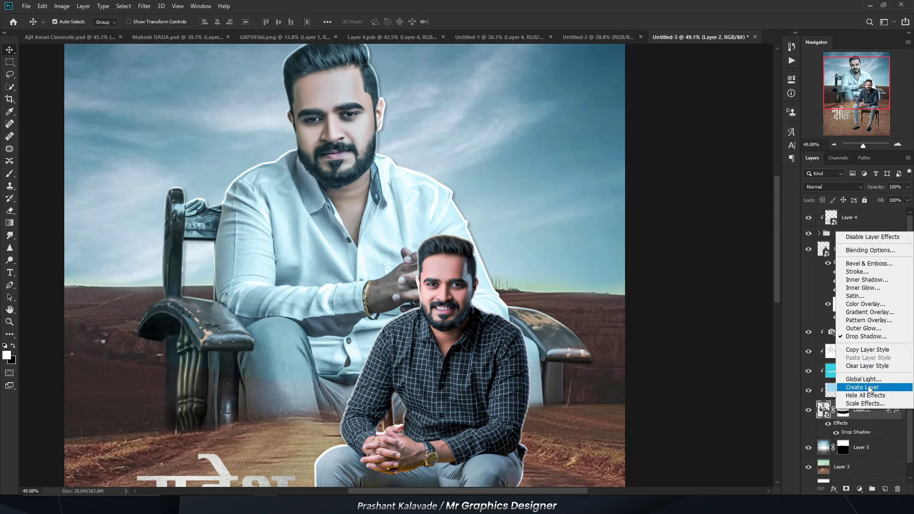
pyautogui.click(872, 394)
pyautogui.press('Return')
pyautogui.click(857, 436)
# - Mask the drop shadow layer and erase part of it near the large man's head
pyautogui.click(845, 488)
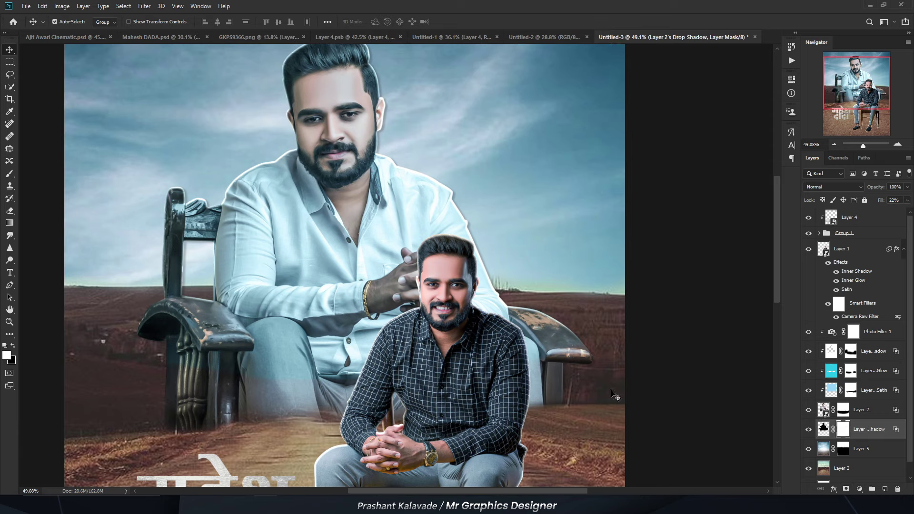
pyautogui.press('e')
pyautogui.moveTo(410, 386); pyautogui.dragTo(430, 336)
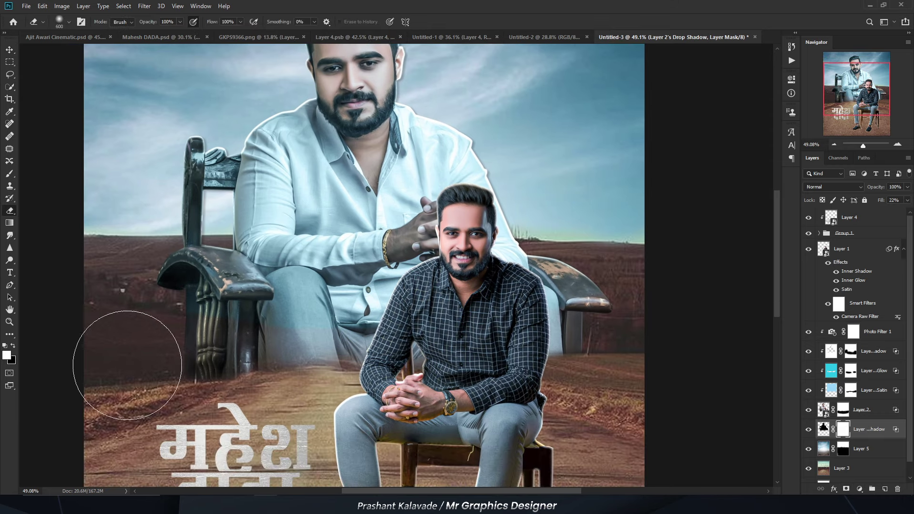
pyautogui.scroll(1, 173, 247)
pyautogui.scroll(1, 167, 280)
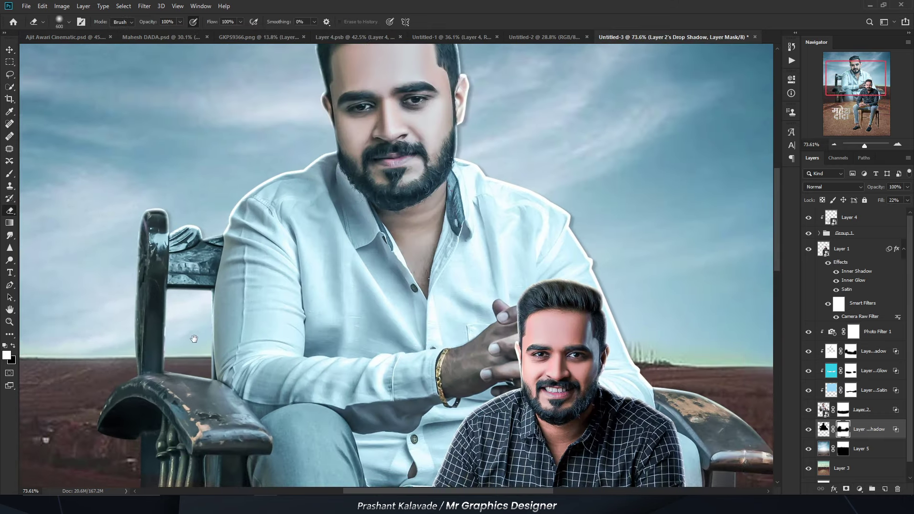
pyautogui.moveTo(167, 280); pyautogui.dragTo(200, 448)
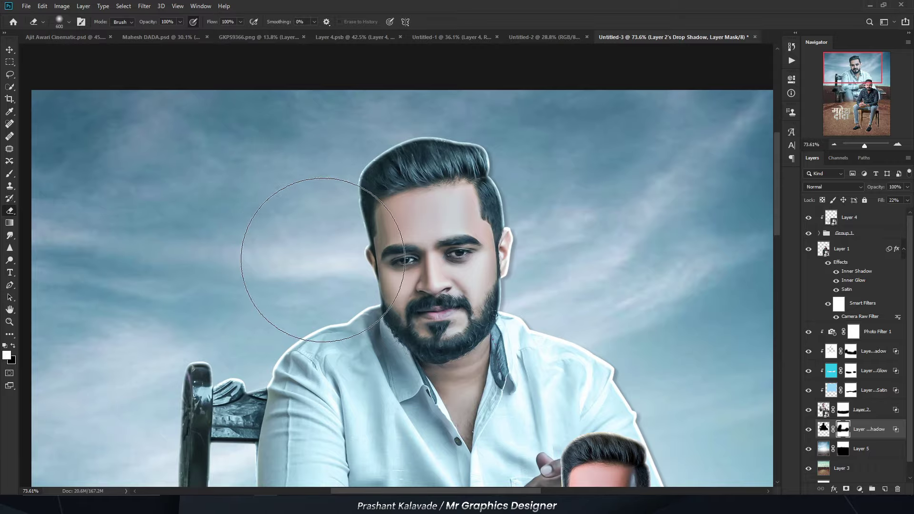
pyautogui.moveTo(387, 316); pyautogui.dragTo(297, 303)
pyautogui.scroll(2, 454, 290)
pyautogui.scroll(-3, 397, 194)
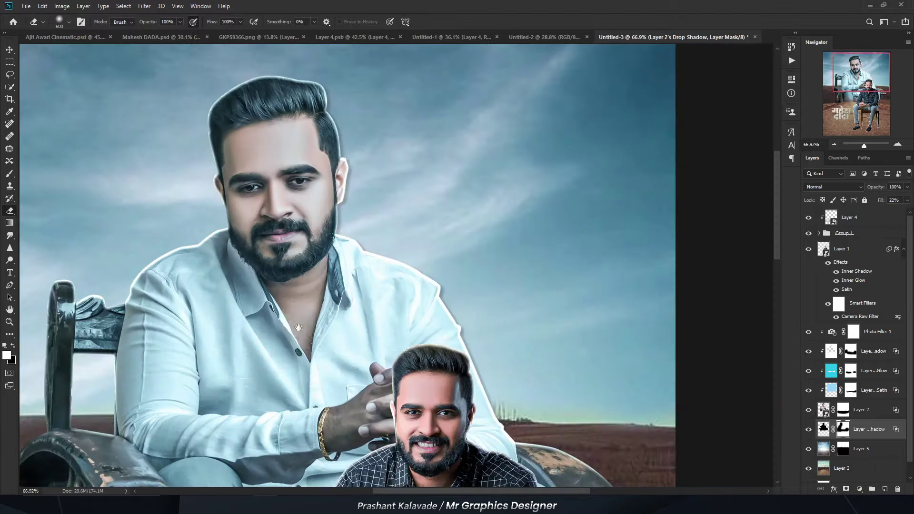
pyautogui.scroll(-1, 433, 414)
# - Fit the image in view and select the front man's layer with the Move tool
pyautogui.hotkey('ctrl', '0')
pyautogui.press('v')
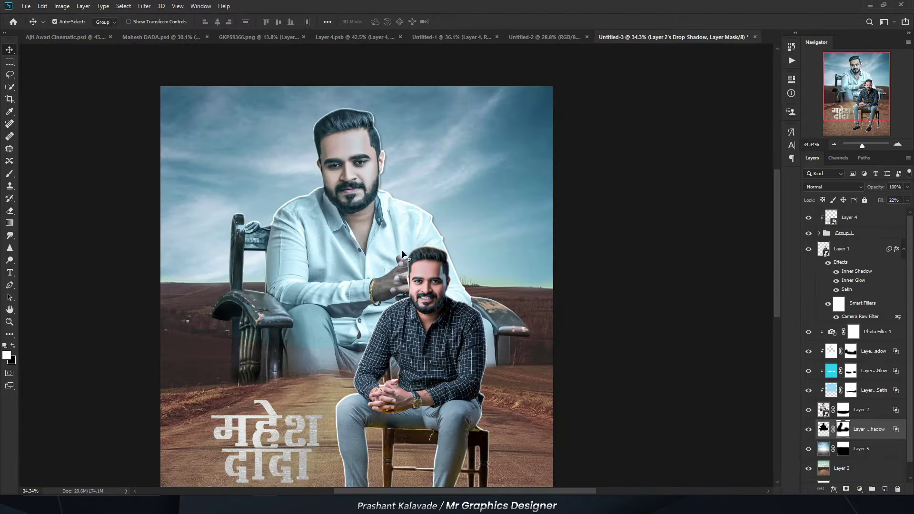
pyautogui.scroll(1, 386, 248)
pyautogui.scroll(1, 386, 248)
pyautogui.scroll(1, 399, 286)
pyautogui.scroll(-1, 409, 303)
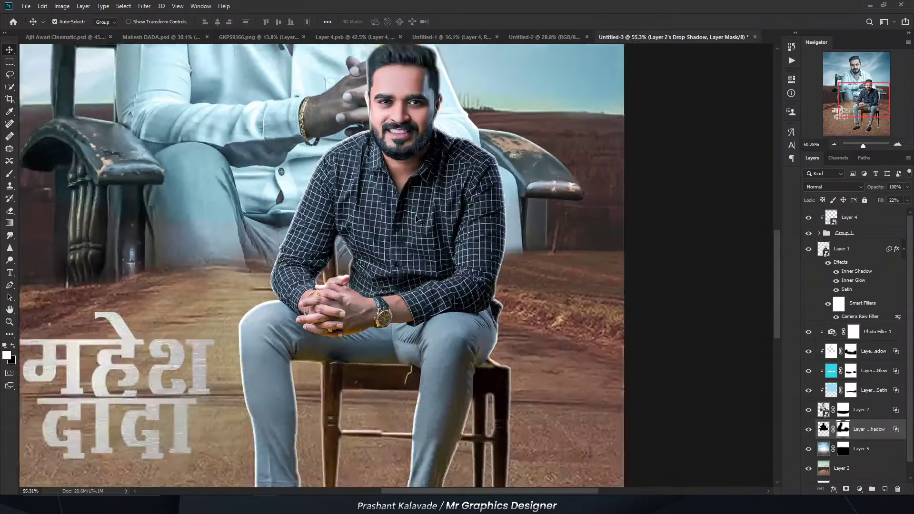
pyautogui.click(409, 241)
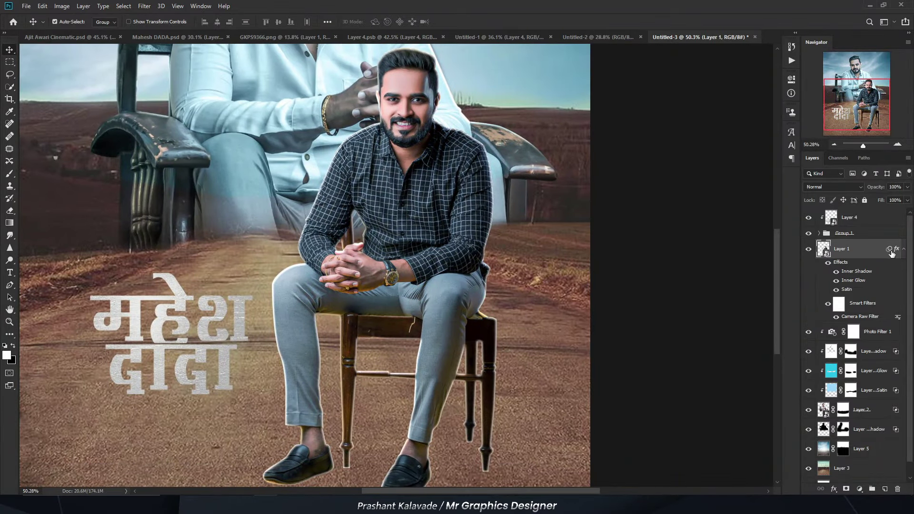
# - Split Layer 1's effects into layers, then mask and erase the Satin layer around the shoes
pyautogui.rightClick(892, 252)
pyautogui.click(848, 410)
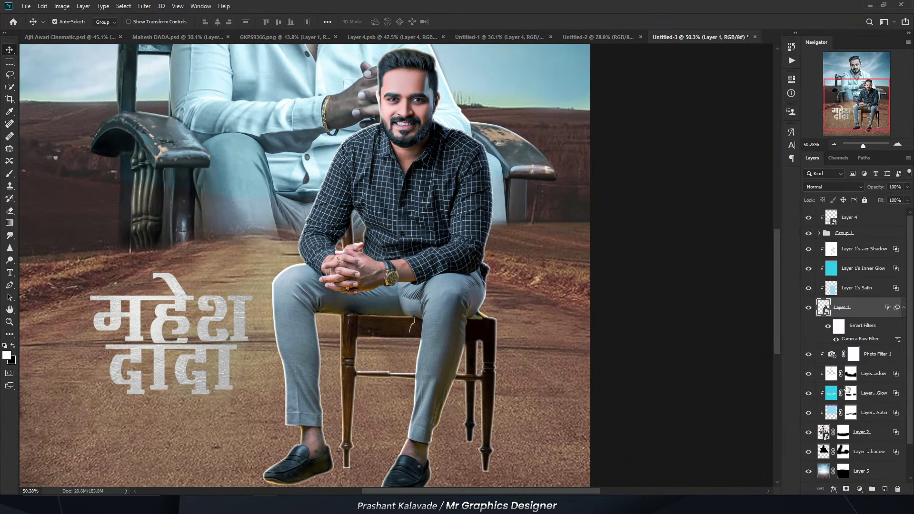
pyautogui.click(844, 289)
pyautogui.click(847, 491)
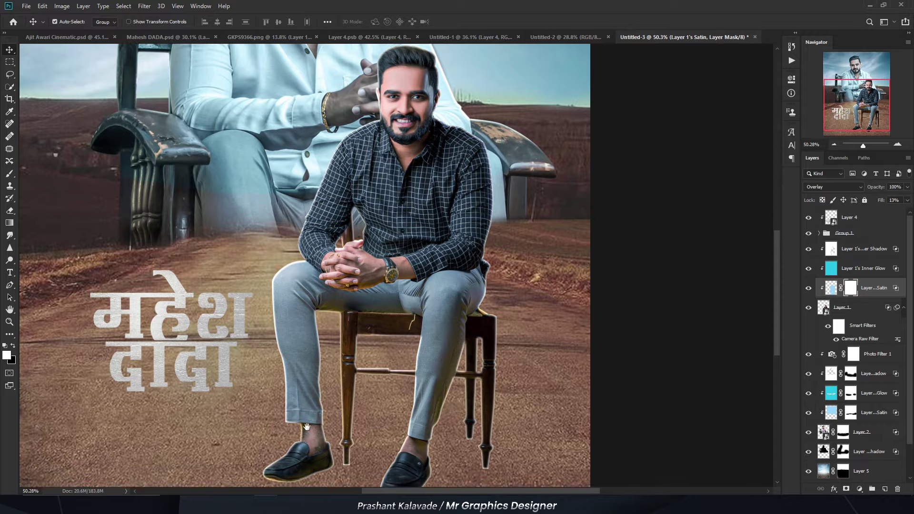
pyautogui.scroll(-3, 304, 266)
pyautogui.press('e')
pyautogui.scroll(2, 305, 285)
pyautogui.moveTo(195, 359); pyautogui.dragTo(429, 348)
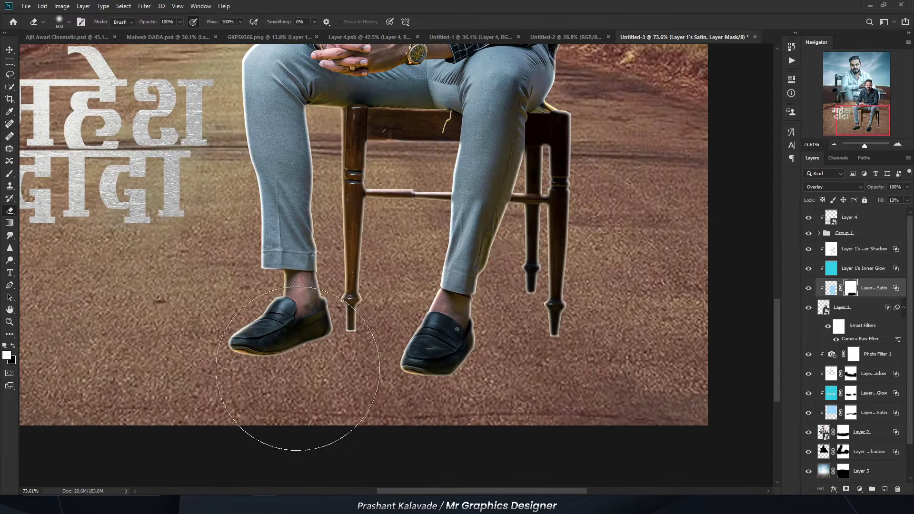
# - Mask the Inner Shadow layer and erase it over shoes, chair legs and, at 21%, the legs
pyautogui.click(852, 233)
pyautogui.click(862, 252)
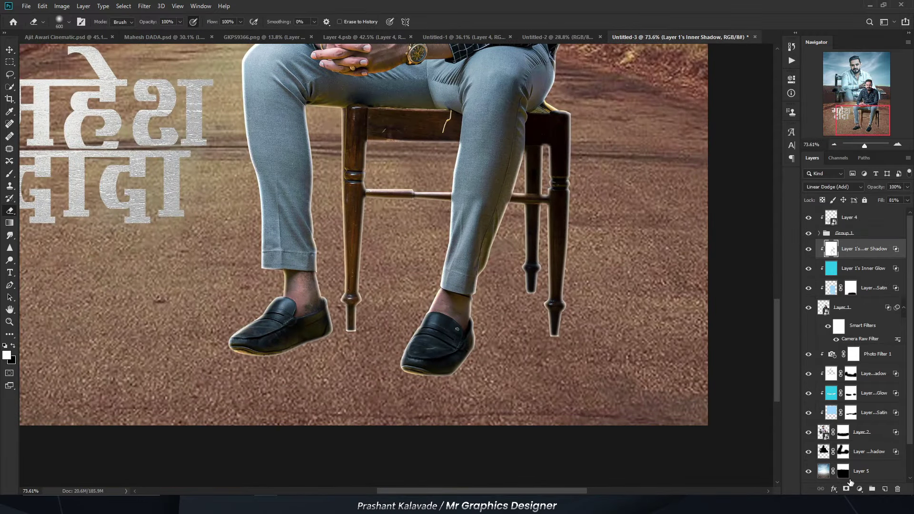
pyautogui.click(846, 489)
pyautogui.press('[')
pyautogui.press('[')
pyautogui.moveTo(255, 408); pyautogui.dragTo(519, 353)
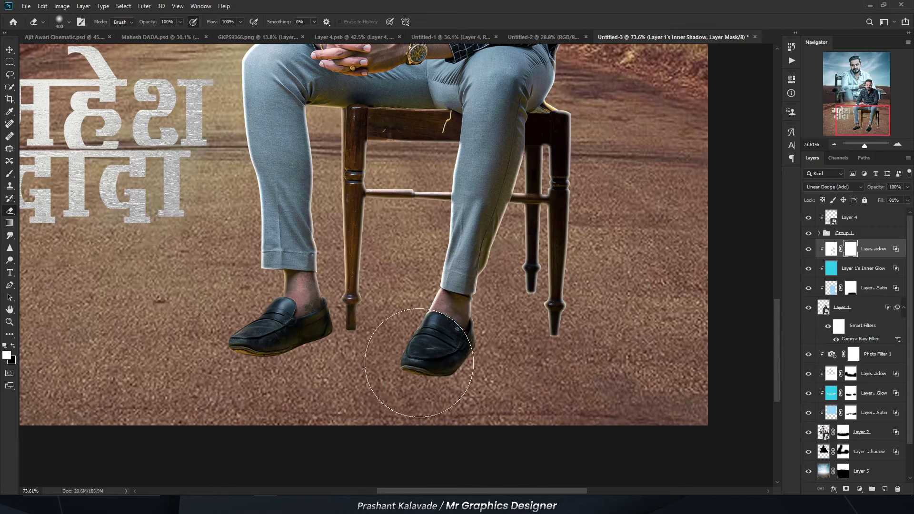
pyautogui.scroll(2, 519, 353)
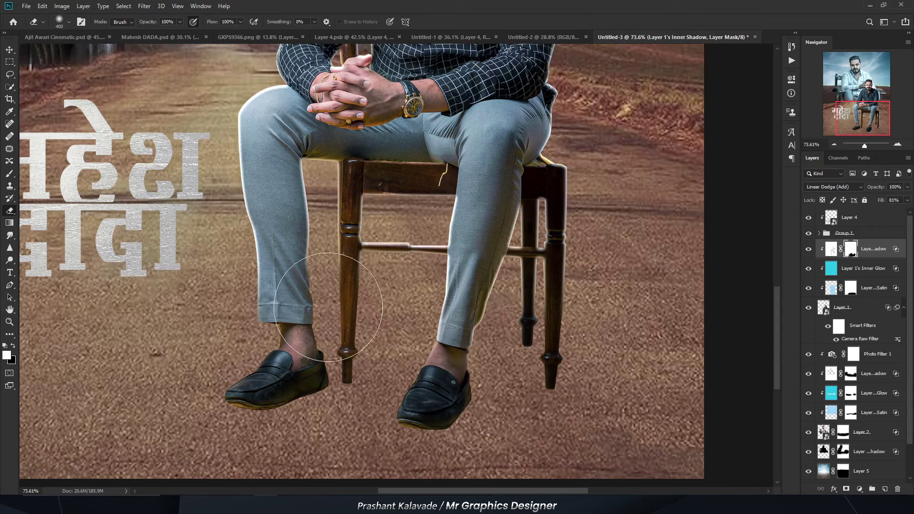
pyautogui.moveTo(225, 296); pyautogui.dragTo(269, 387)
pyautogui.press(']')
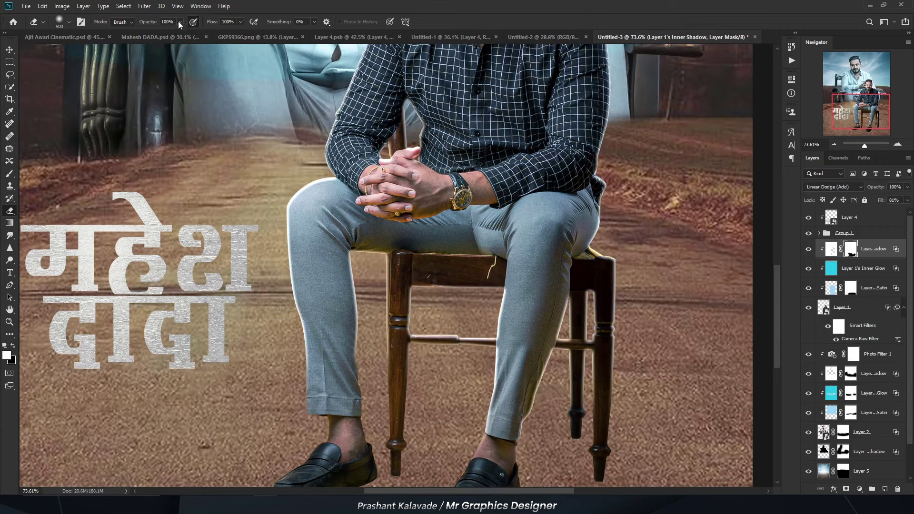
pyautogui.moveTo(146, 34); pyautogui.dragTo(145, 34)
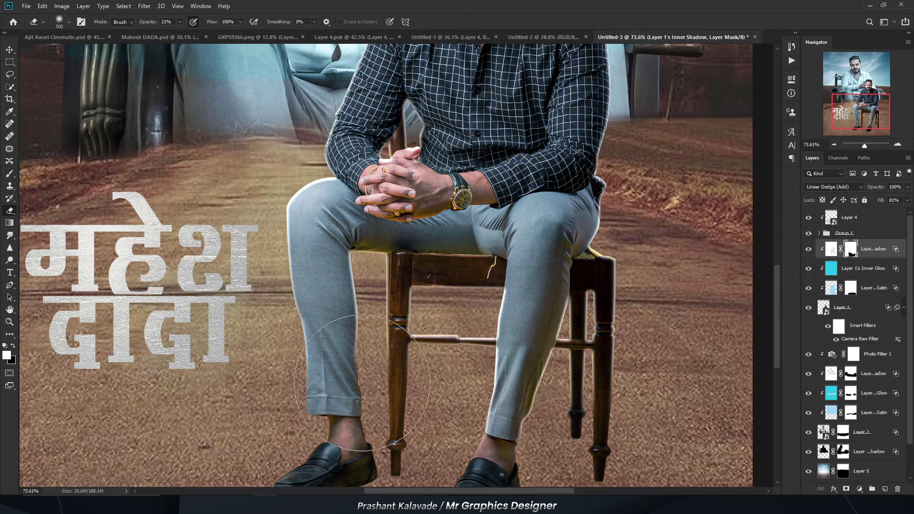
pyautogui.moveTo(362, 383); pyautogui.dragTo(561, 320)
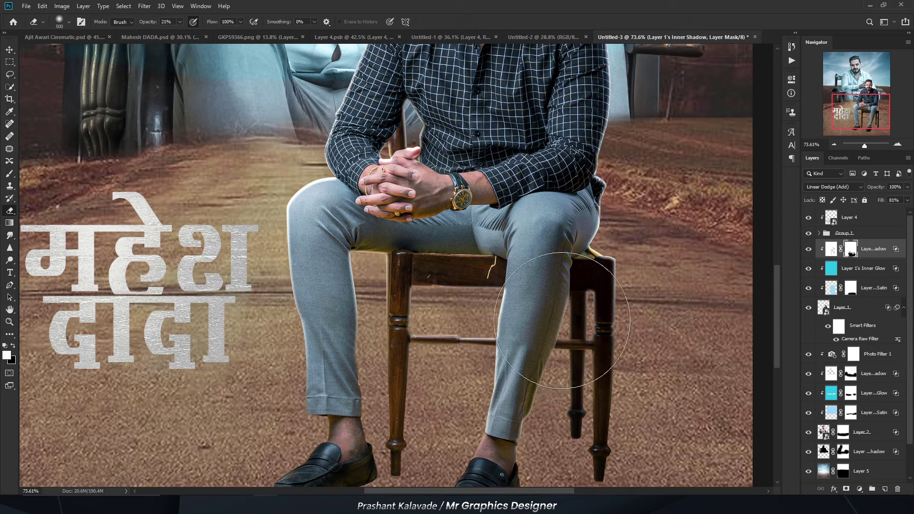
pyautogui.scroll(-2, 420, 243)
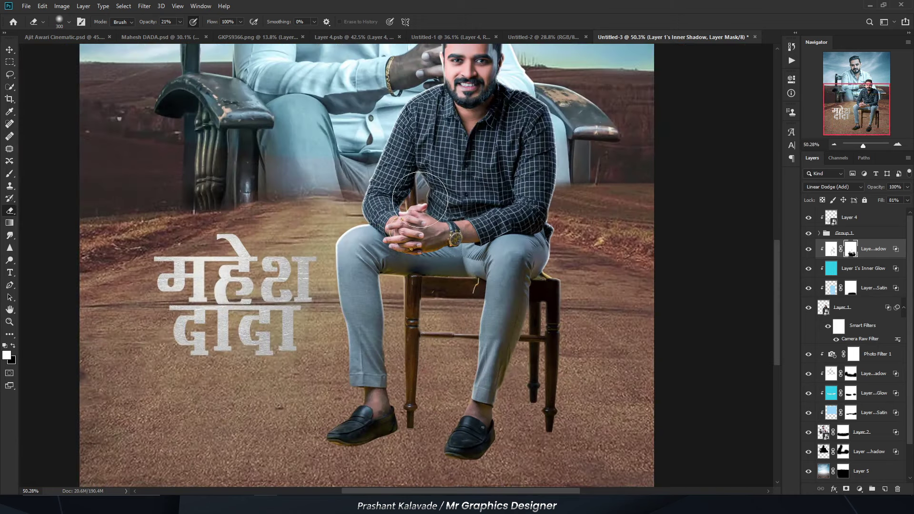
pyautogui.scroll(1, 426, 352)
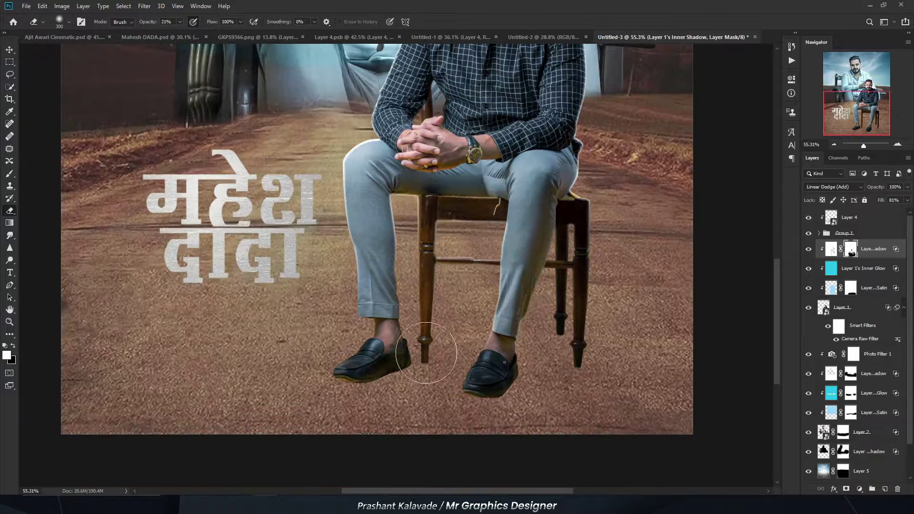
# - Add an empty Layer 6 above Photo Filter 1
pyautogui.press('v')
pyautogui.scroll(-1, 333, 261)
pyautogui.scroll(1, 336, 260)
pyautogui.scroll(1, 338, 258)
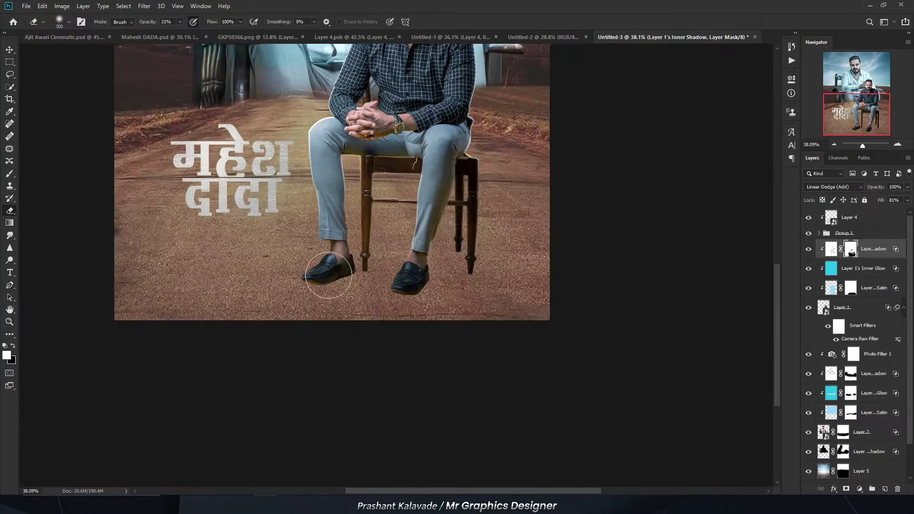
pyautogui.scroll(1, 339, 257)
pyautogui.click(864, 358)
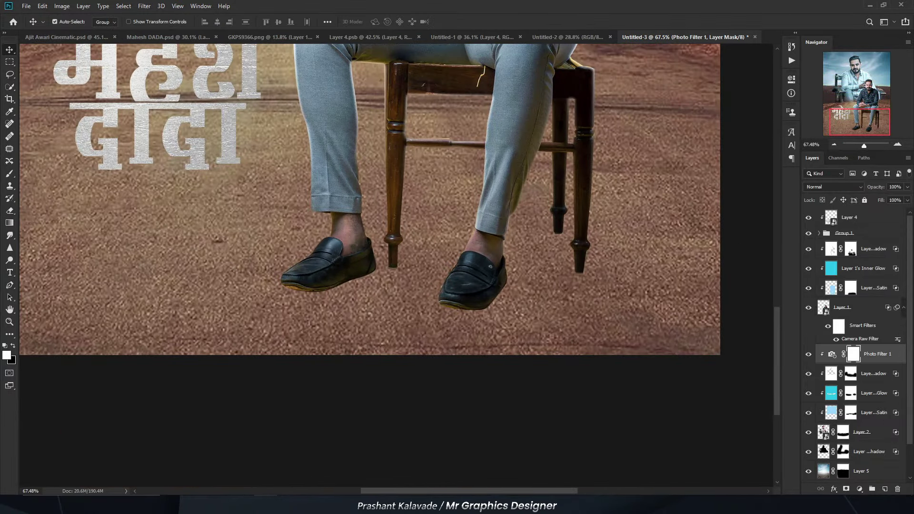
pyautogui.click(884, 489)
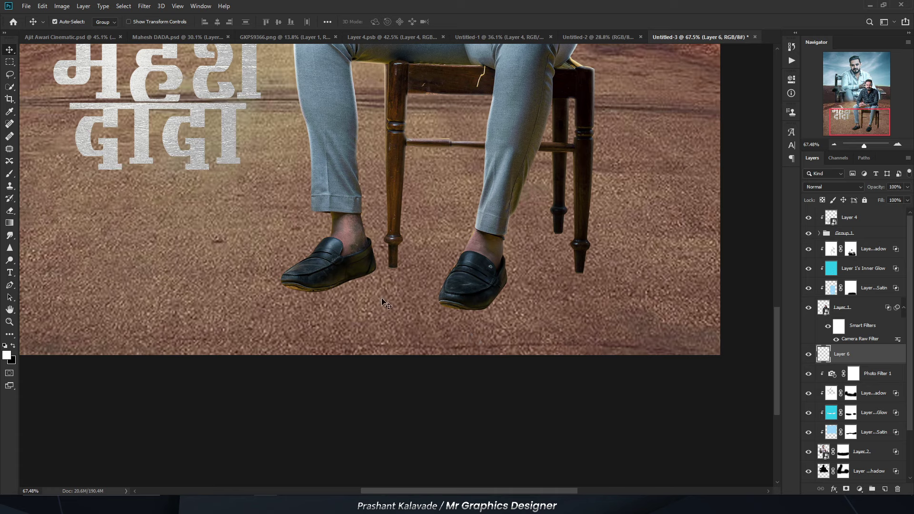
# - Paint a soft black shadow under the right shoe on Layer 6
pyautogui.press('b')
pyautogui.scroll(2, 333, 276)
pyautogui.scroll(1, 286, 309)
pyautogui.scroll(1, 262, 333)
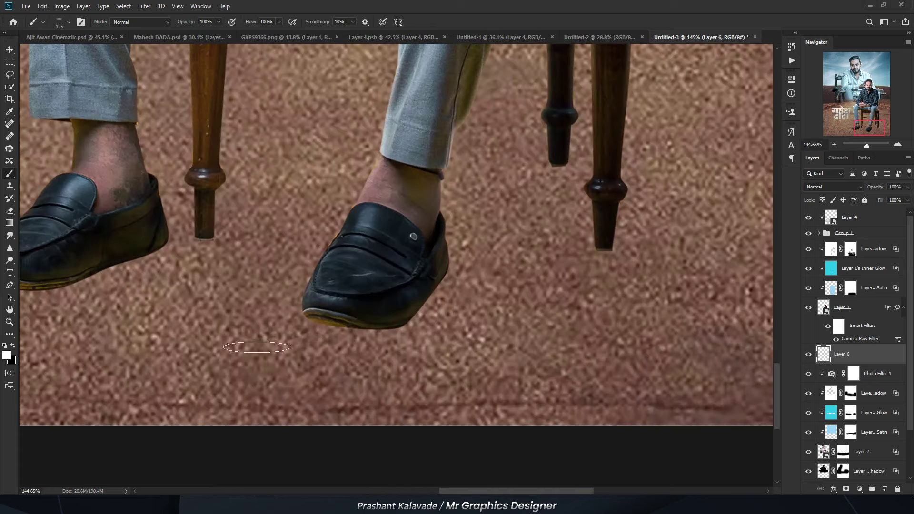
pyautogui.scroll(-4, 256, 347)
pyautogui.scroll(2, 362, 329)
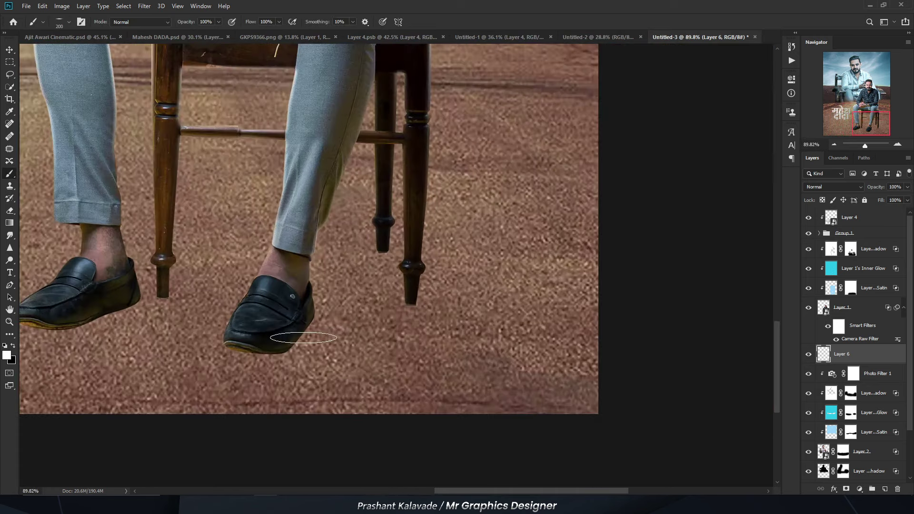
pyautogui.click(298, 342)
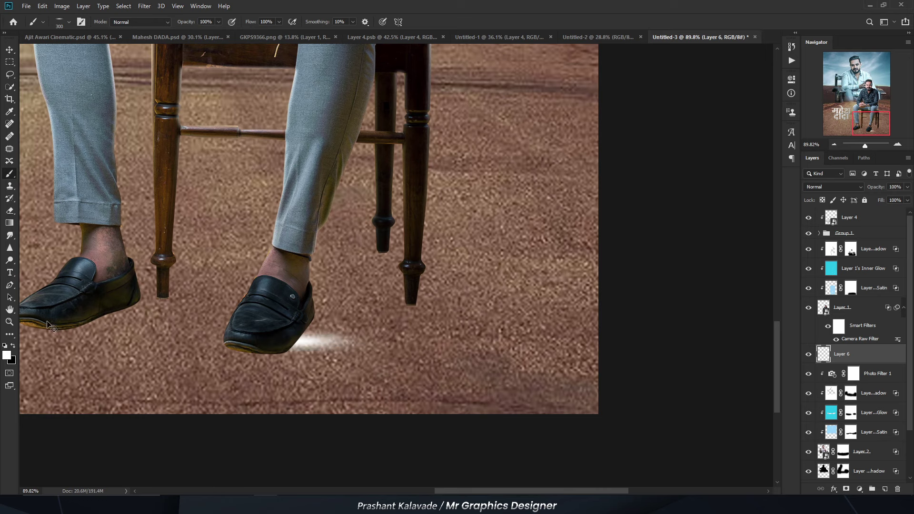
pyautogui.hotkey('ctrl', 'z')
pyautogui.press('x')
pyautogui.click(7, 355)
pyautogui.press('Escape')
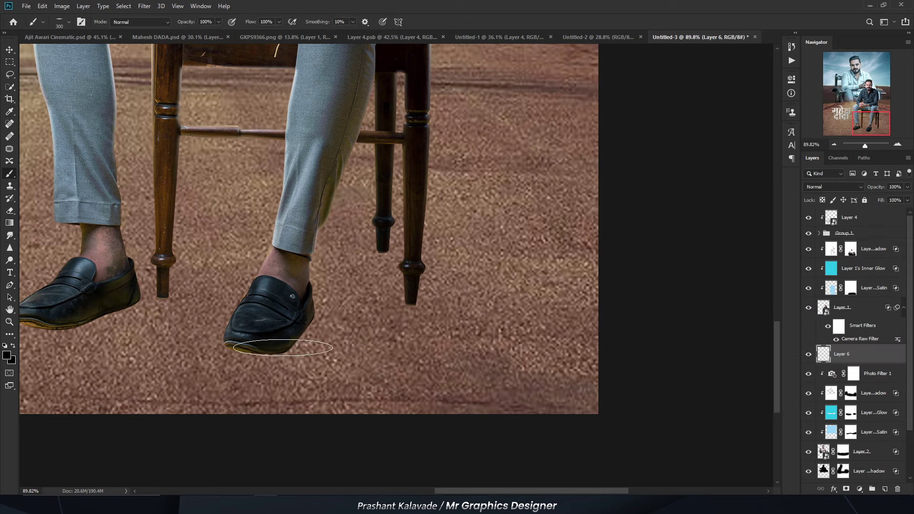
pyautogui.scroll(1, 283, 348)
pyautogui.moveTo(298, 350); pyautogui.dragTo(333, 354)
# - Transform the right shoe shadow so it stretches back toward the upper right
pyautogui.scroll(-2, 265, 366)
pyautogui.press('v')
pyautogui.hotkey('ctrl', 't')
pyautogui.scroll(1, 357, 341)
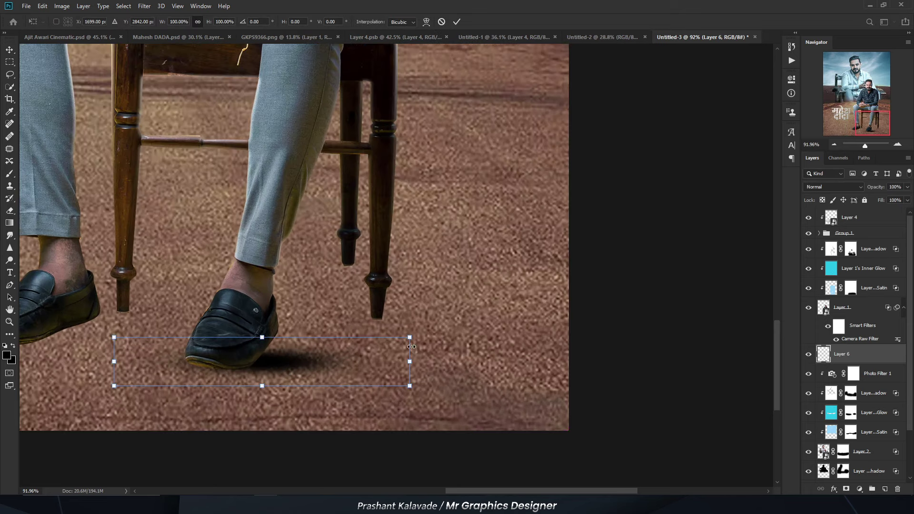
pyautogui.moveTo(408, 337); pyautogui.dragTo(497, 210)
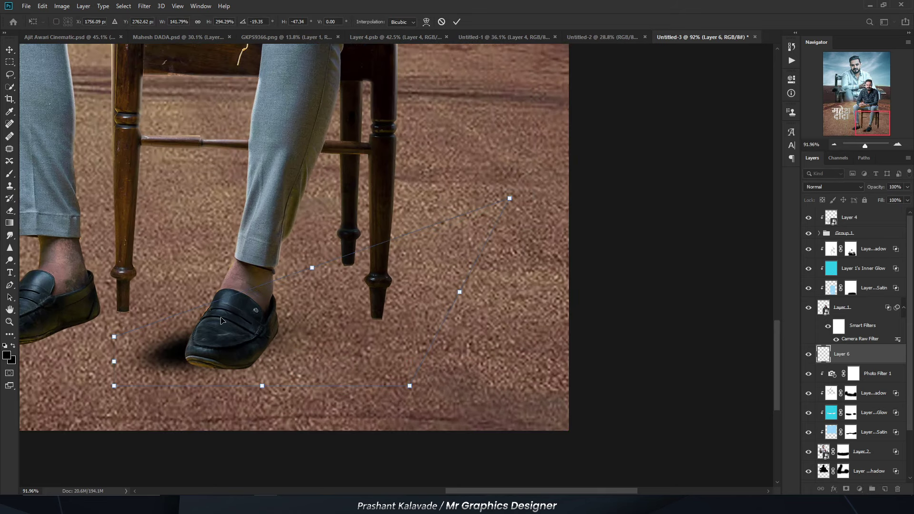
pyautogui.moveTo(184, 341); pyautogui.dragTo(247, 325)
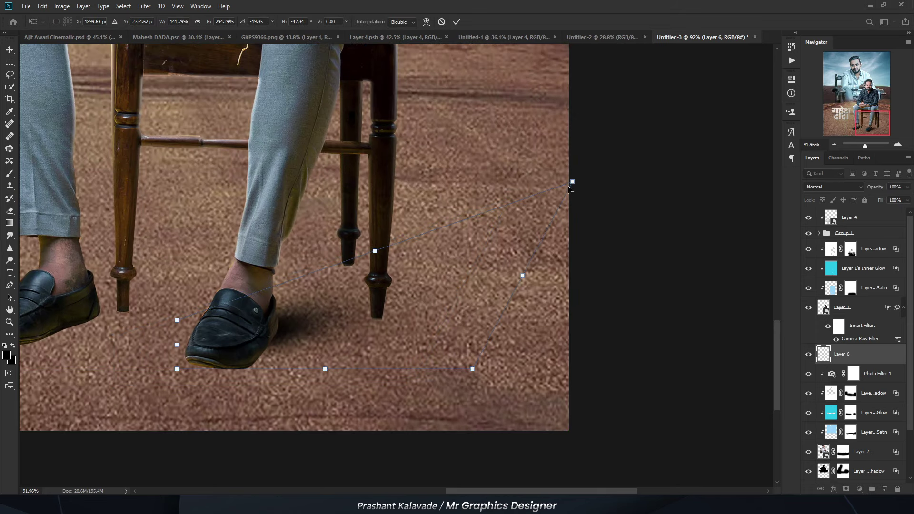
pyautogui.moveTo(570, 189); pyautogui.dragTo(548, 148)
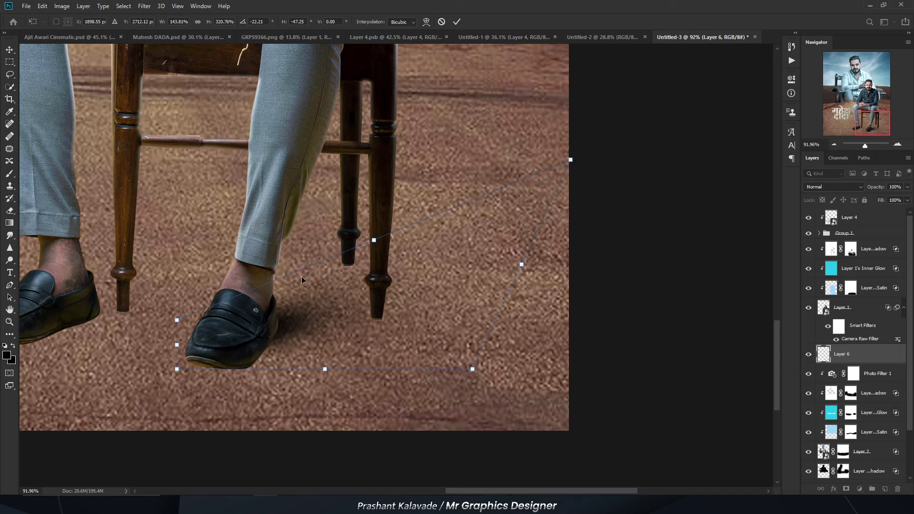
pyautogui.moveTo(218, 325); pyautogui.dragTo(220, 334)
pyautogui.press('Return')
# - Duplicate the shoe shadow, place it under the left shoe and skew it to match
pyautogui.scroll(-2, 220, 338)
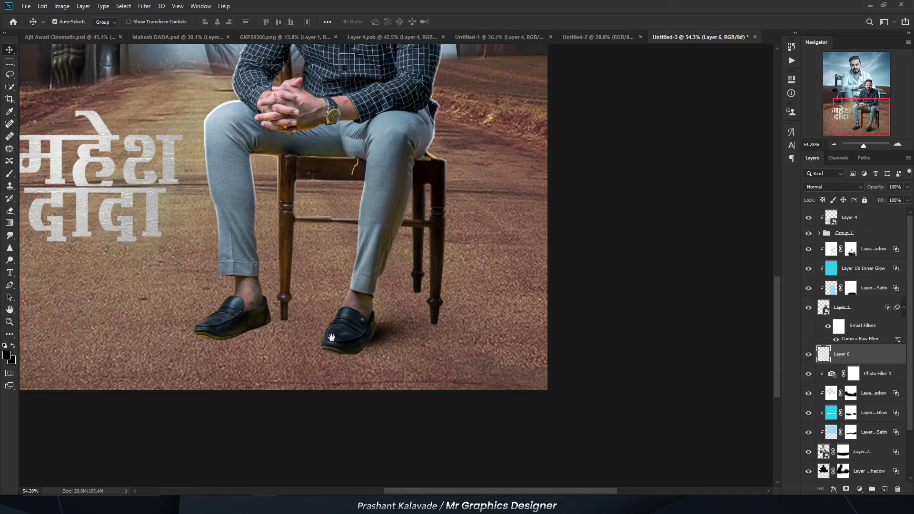
pyautogui.scroll(2, 405, 338)
pyautogui.hotkey('ctrl', 'j')
pyautogui.moveTo(405, 338); pyautogui.dragTo(226, 318)
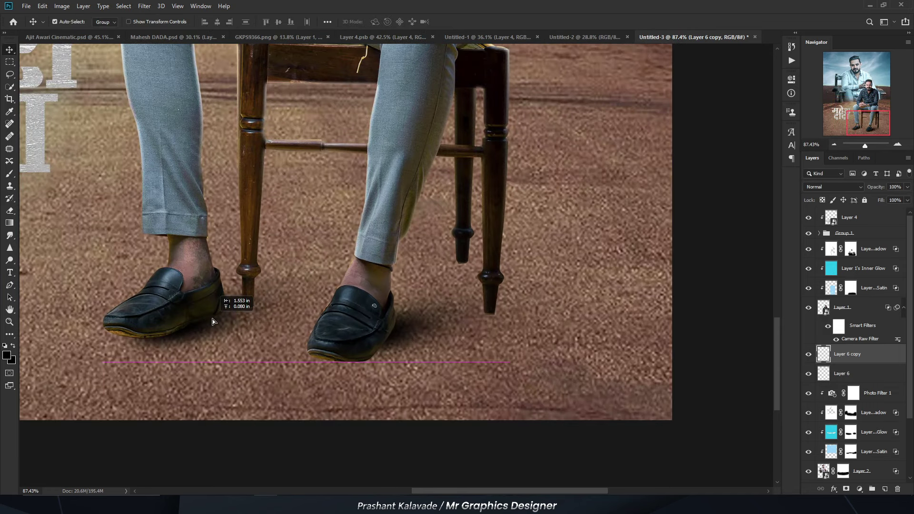
pyautogui.scroll(1, 239, 323)
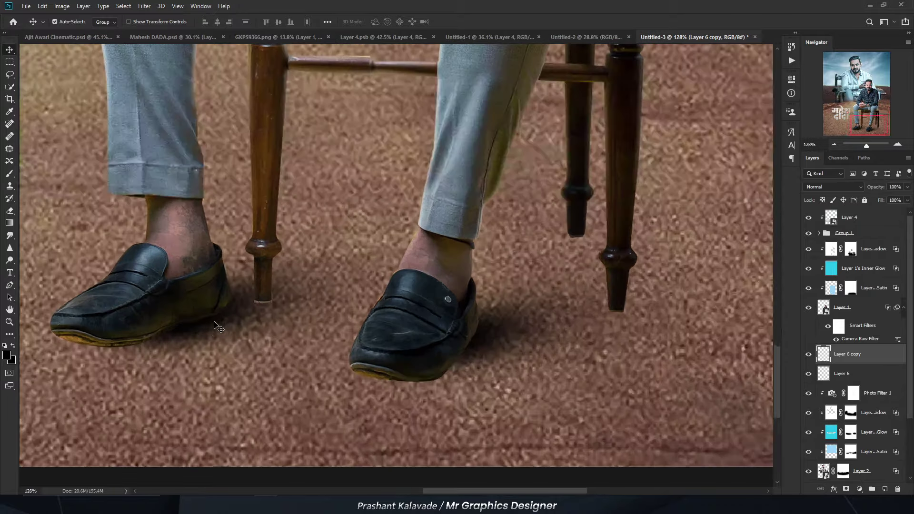
pyautogui.scroll(-2, 214, 314)
pyautogui.hotkey('ctrl', 't')
pyautogui.moveTo(405, 300); pyautogui.dragTo(428, 267)
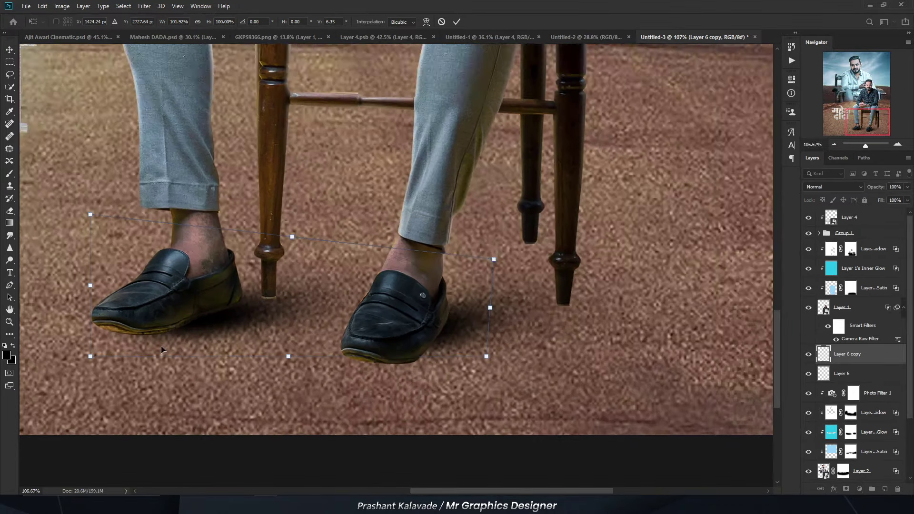
pyautogui.scroll(2, 190, 329)
pyautogui.moveTo(157, 333); pyautogui.dragTo(175, 331)
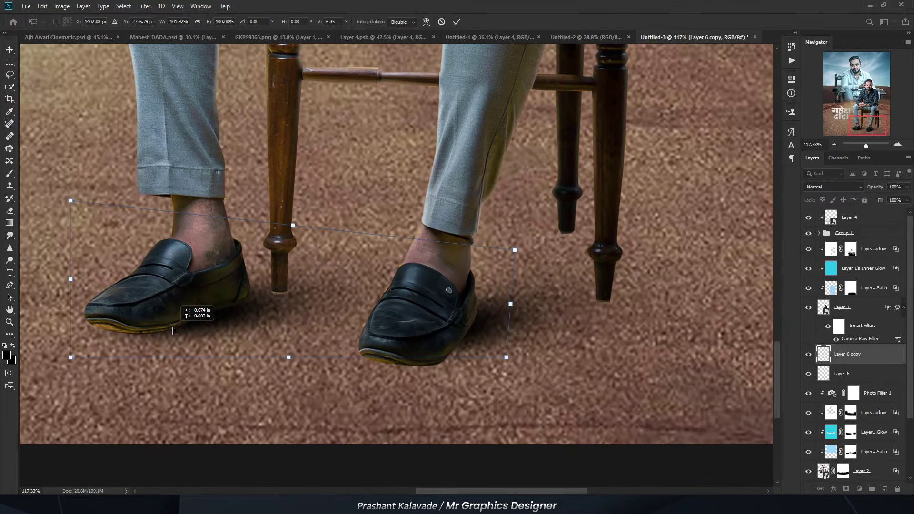
pyautogui.press('Return')
# - On new Layer 7, brush small contact shadows beneath the chair legs
pyautogui.click(883, 488)
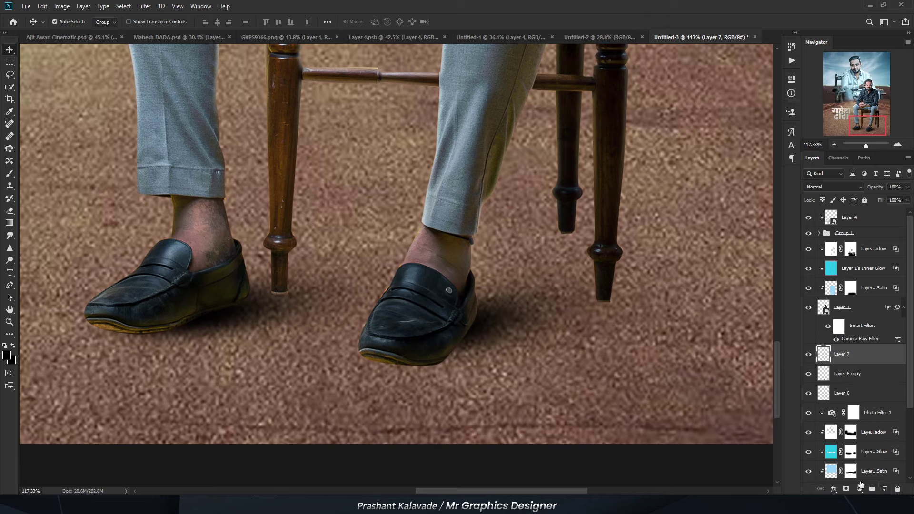
pyautogui.press('b')
pyautogui.scroll(2, 375, 314)
pyautogui.press('[')
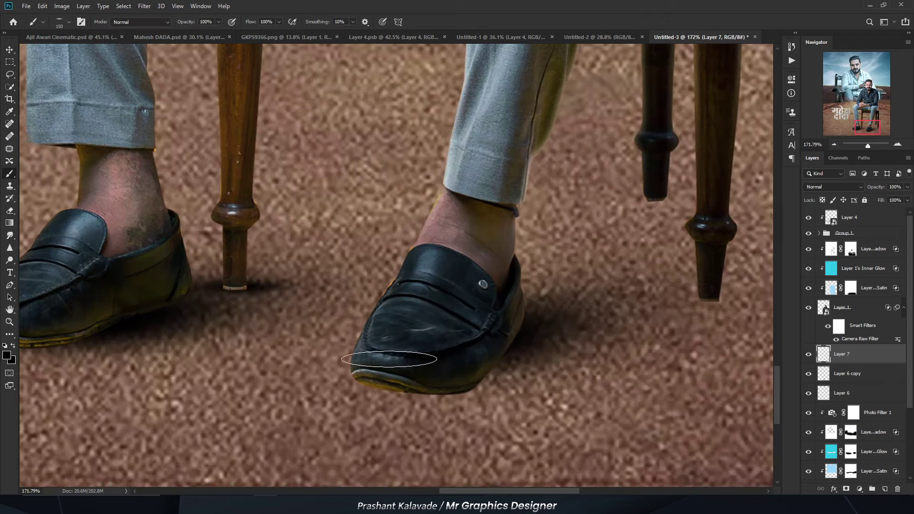
pyautogui.moveTo(193, 299); pyautogui.dragTo(551, 305)
pyautogui.click(456, 293)
pyautogui.scroll(-2, 456, 294)
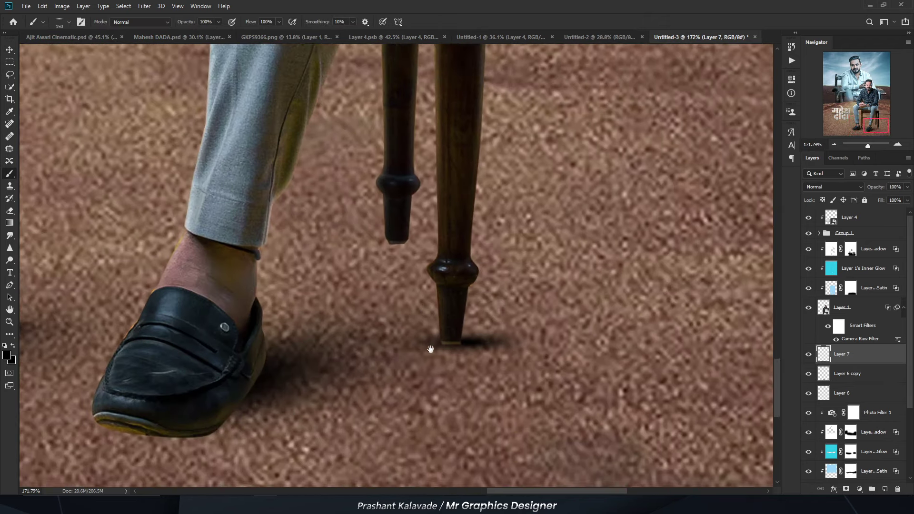
pyautogui.scroll(-1, 443, 305)
pyautogui.click(418, 316)
pyautogui.scroll(2, 418, 316)
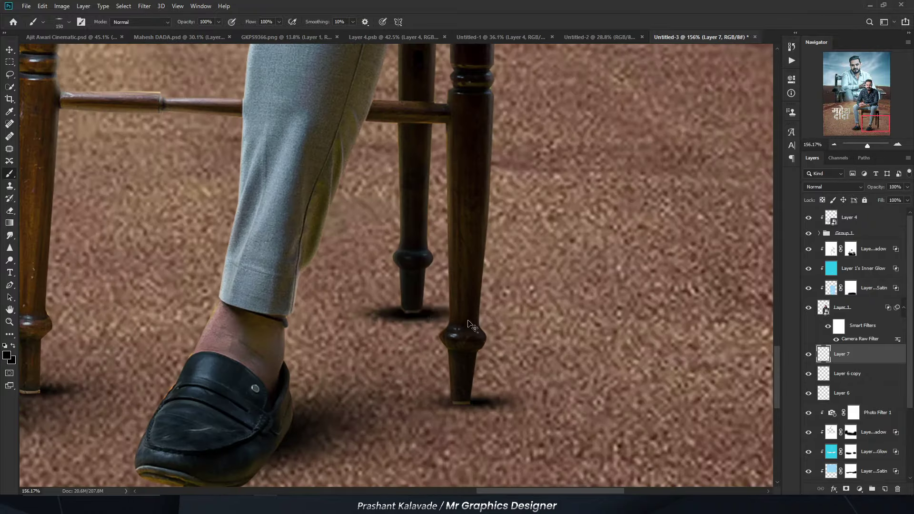
pyautogui.hotkey('ctrl', 'z')
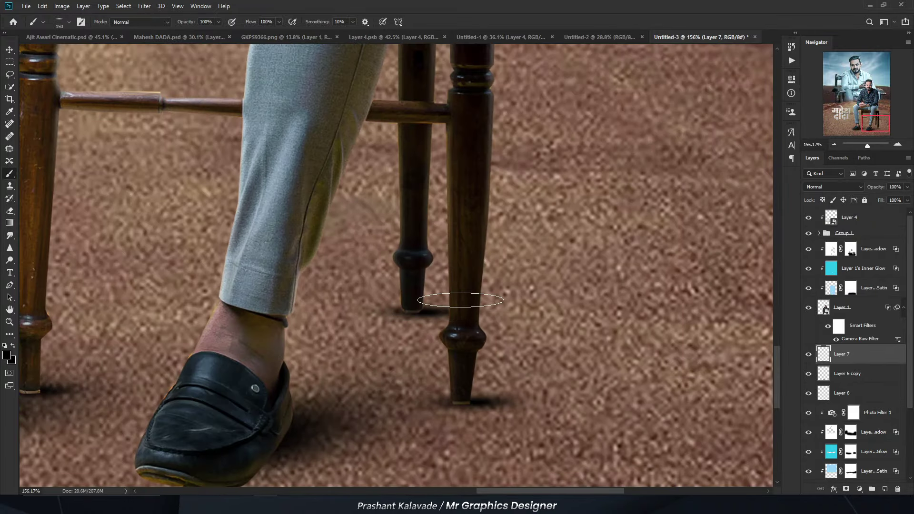
pyautogui.scroll(-2, 461, 300)
pyautogui.scroll(2, 337, 302)
pyautogui.scroll(-2, 414, 276)
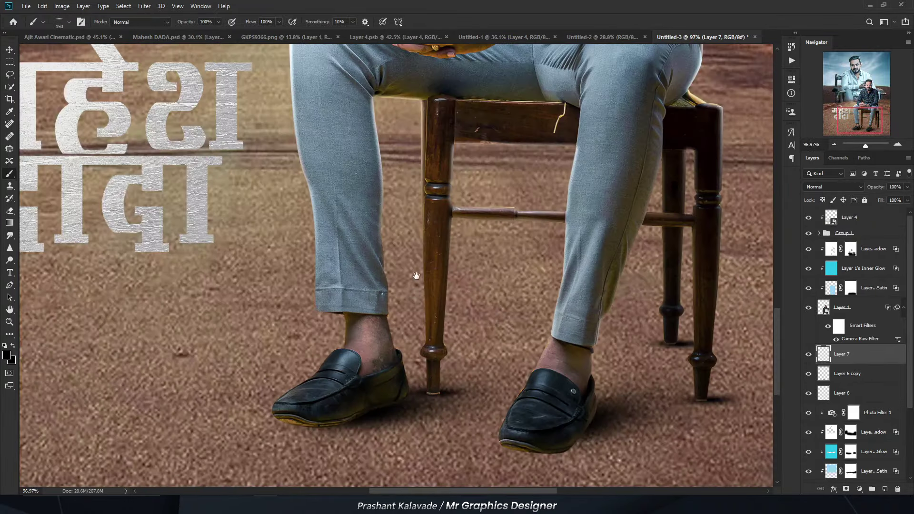
pyautogui.scroll(-1, 326, 306)
pyautogui.scroll(-2, 629, 338)
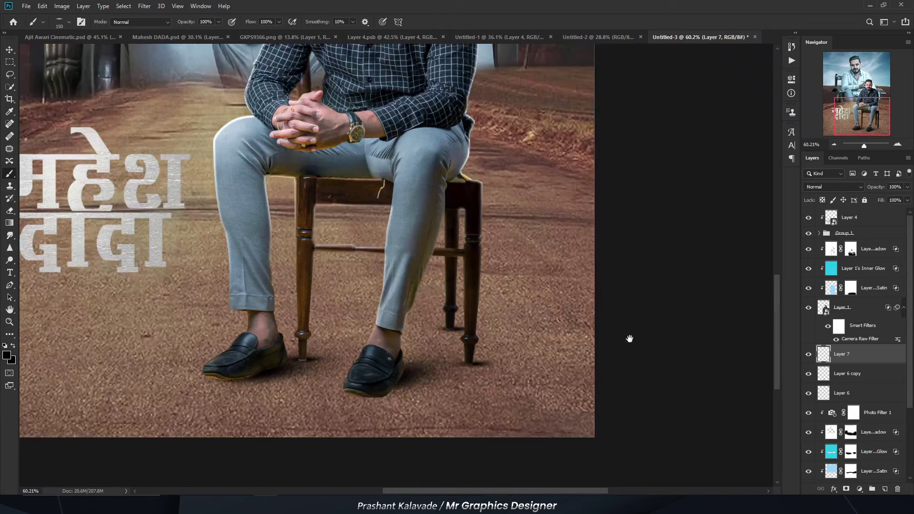
# - Duplicate the seated man's Layer 1 and move the original below Layer 6
pyautogui.click(838, 312)
pyautogui.hotkey('ctrl', 'j')
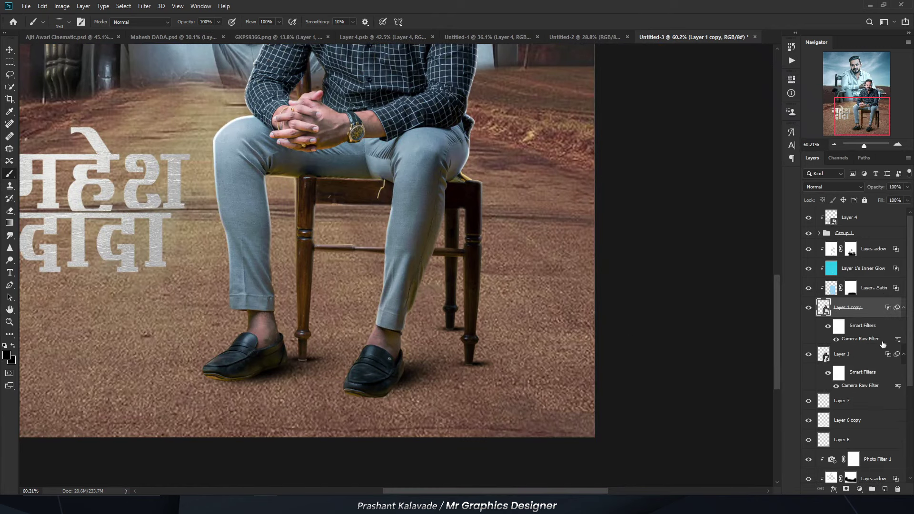
pyautogui.click(904, 355)
pyautogui.click(846, 352)
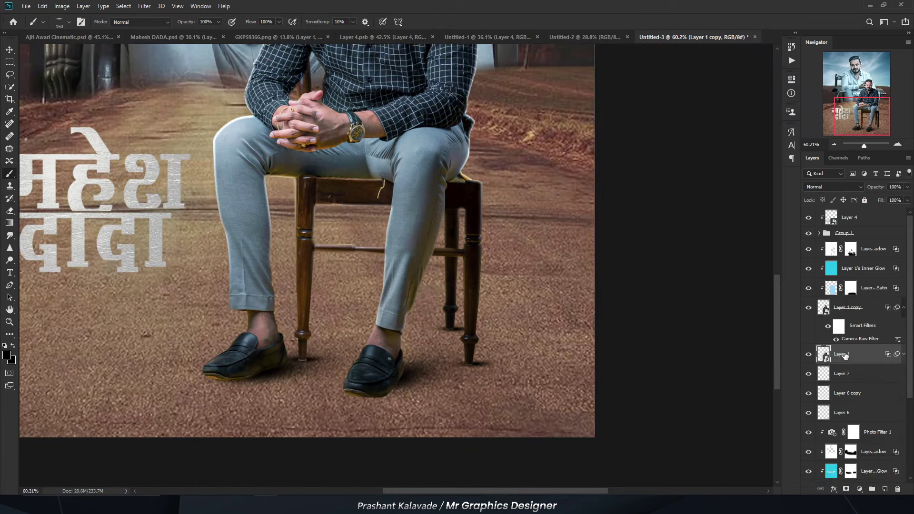
pyautogui.rightClick(847, 352)
pyautogui.press('Escape')
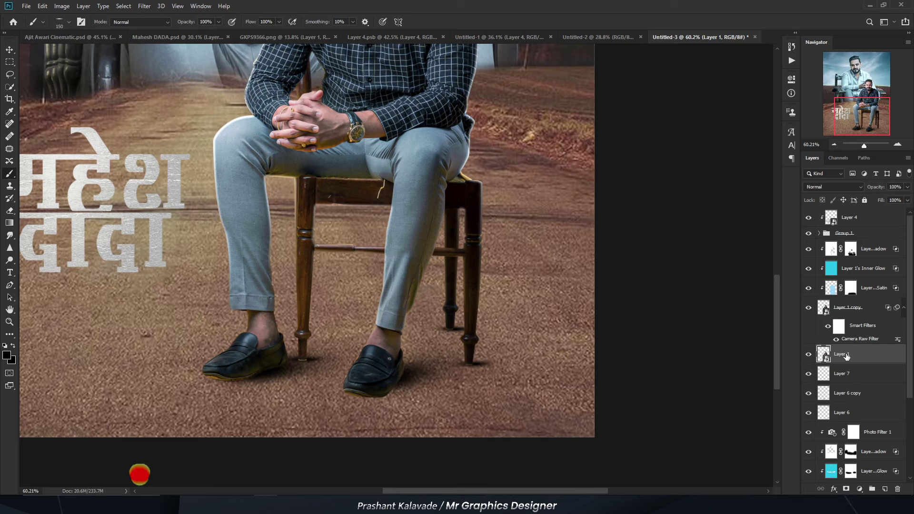
pyautogui.moveTo(845, 356); pyautogui.dragTo(846, 421)
pyautogui.moveTo(467, 356); pyautogui.dragTo(446, 391)
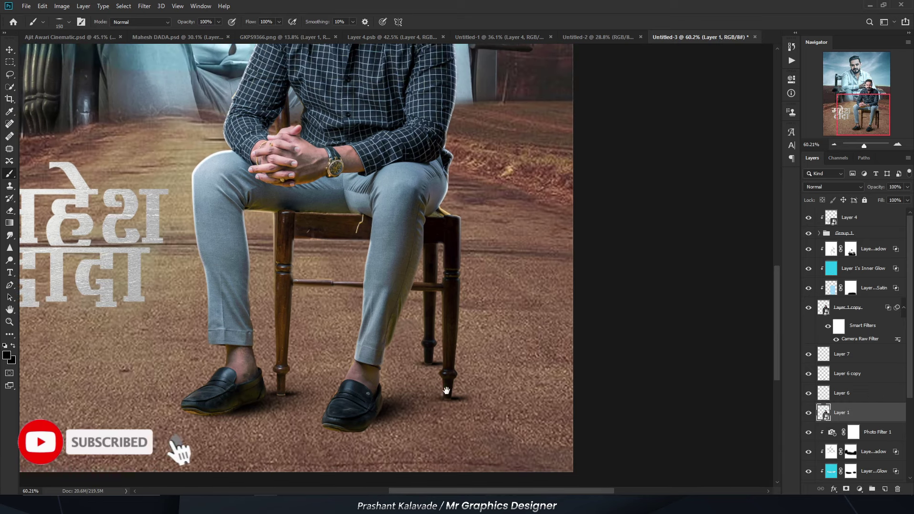
# - Give Layer 1 a black Color Overlay in Normal mode
pyautogui.doubleClick(861, 413)
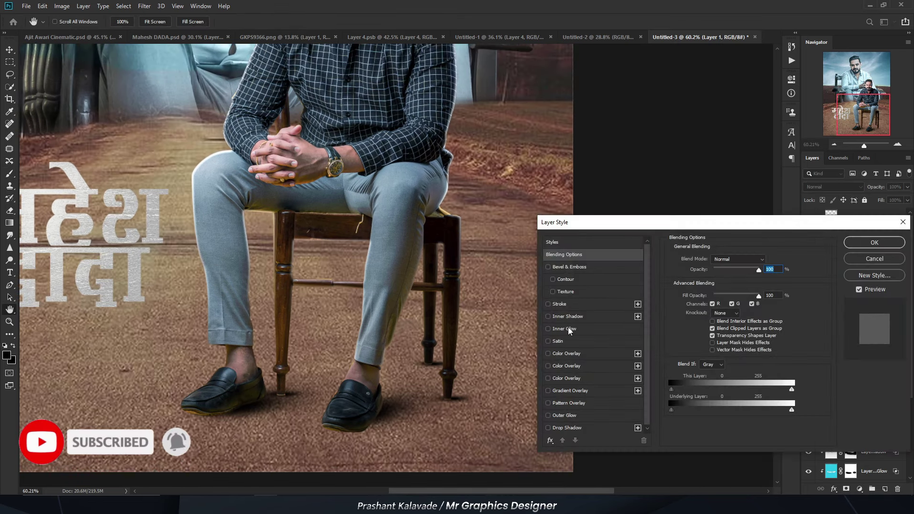
pyautogui.click(568, 354)
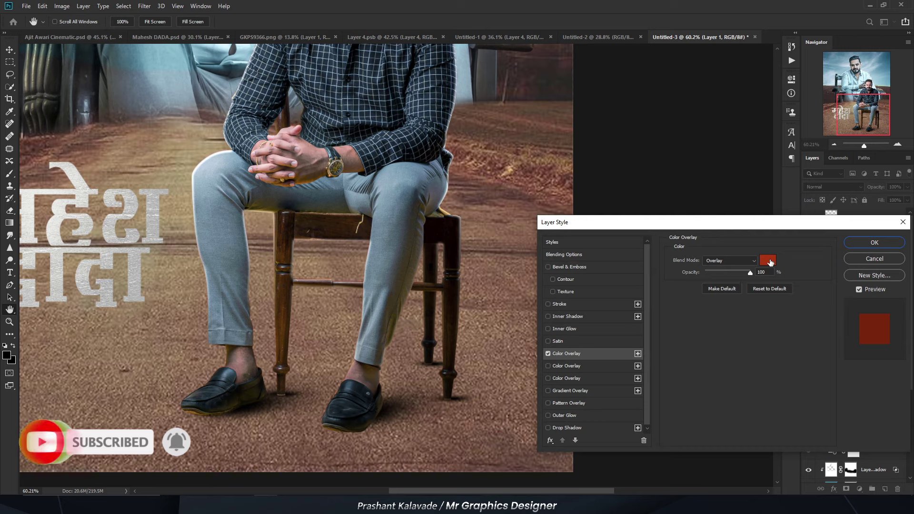
pyautogui.click(735, 261)
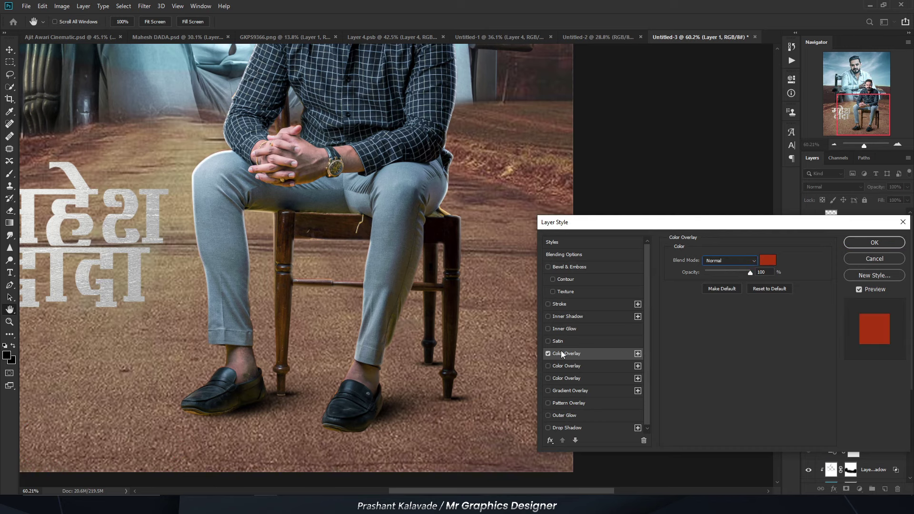
pyautogui.click(767, 260)
pyautogui.click(690, 376)
pyautogui.click(876, 259)
pyautogui.click(874, 242)
# - Fit the whole poster in view and begin a free transform on the silhouette
pyautogui.hotkey('ctrl', '0')
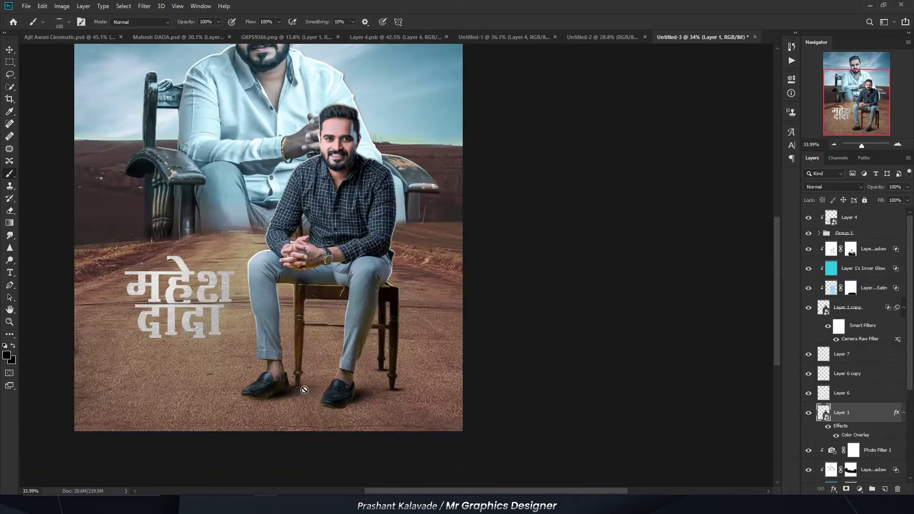
pyautogui.hotkey('ctrl', 't')
pyautogui.scroll(-1, 332, 310)
pyautogui.scroll(-2, 333, 310)
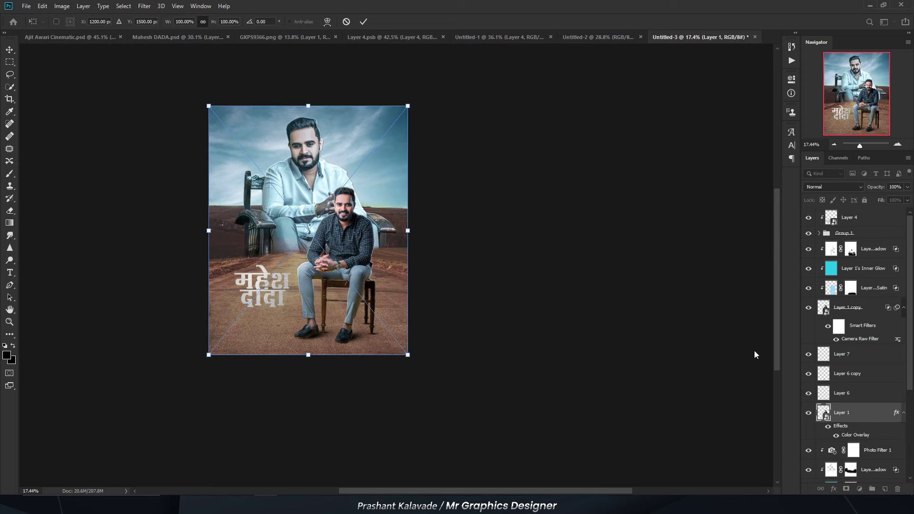
# - Restart Free Transform on the black silhouette layer with the full poster in view
pyautogui.press('Return')
pyautogui.rightClick(837, 417)
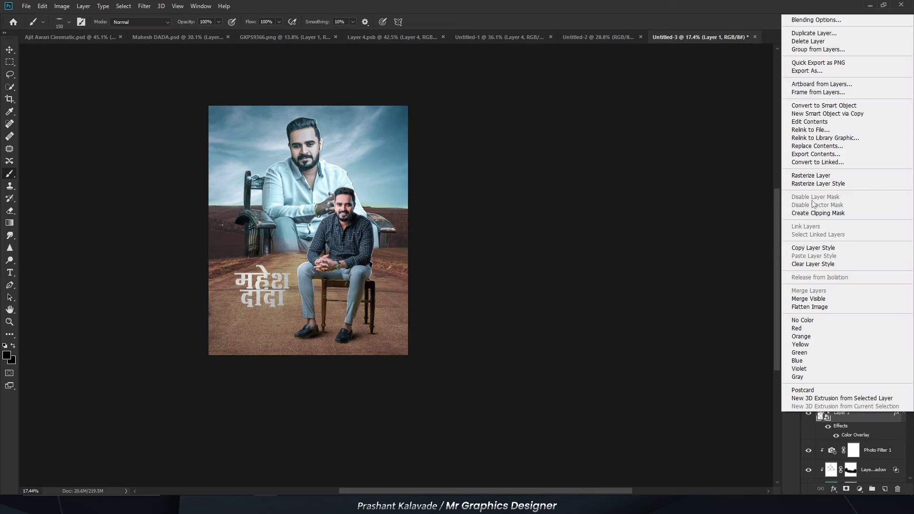
pyautogui.click(804, 114)
pyautogui.hotkey('ctrl', 't')
pyautogui.hotkey('ctrl', '0')
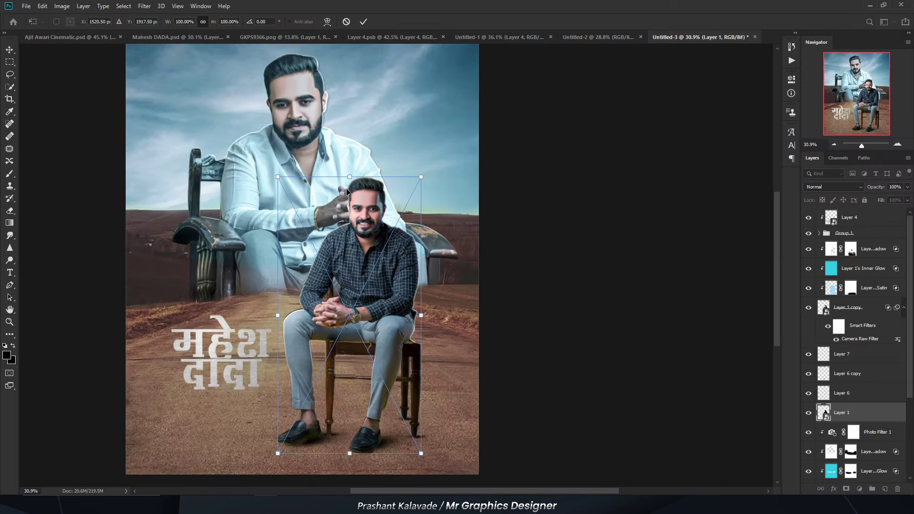
pyautogui.scroll(1, 347, 190)
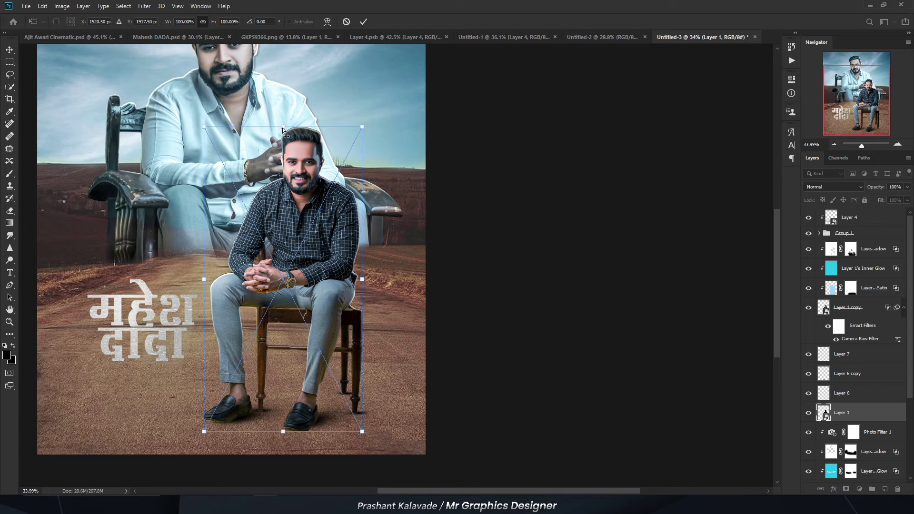
# - Skew and flatten the black silhouette into a long shadow across the road, then commit
pyautogui.moveTo(283, 127)
pyautogui.mouseDown()
pyautogui.moveTo(376, 354)
pyautogui.moveTo(383, 341)
pyautogui.mouseUp()
pyautogui.scroll(6, 295, 408)
pyautogui.moveTo(283, 413); pyautogui.dragTo(274, 394)
pyautogui.scroll(-5, 333, 333)
pyautogui.scroll(5, 456, 260)
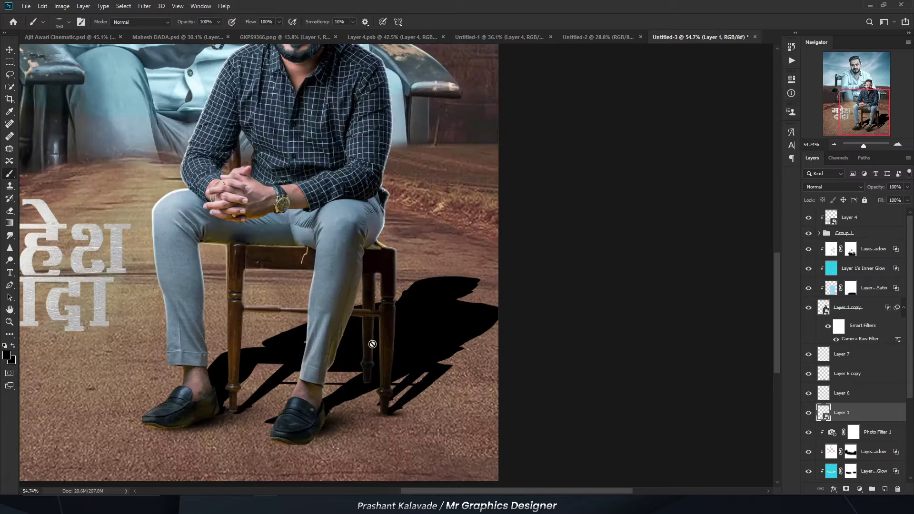
pyautogui.moveTo(428, 275)
pyautogui.mouseDown()
pyautogui.moveTo(448, 328)
pyautogui.moveTo(447, 320)
pyautogui.mouseUp()
pyautogui.moveTo(296, 391); pyautogui.dragTo(298, 387)
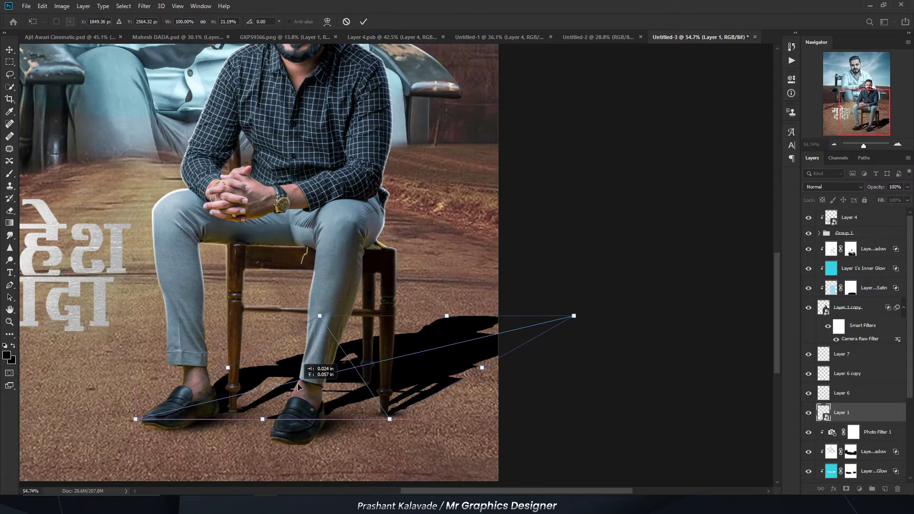
pyautogui.press('Return')
pyautogui.scroll(-5, 327, 384)
pyautogui.scroll(5, 306, 369)
# - Apply a Gaussian Blur of about 16.6 radius to the cast shadow
pyautogui.scroll(1, 247, 167)
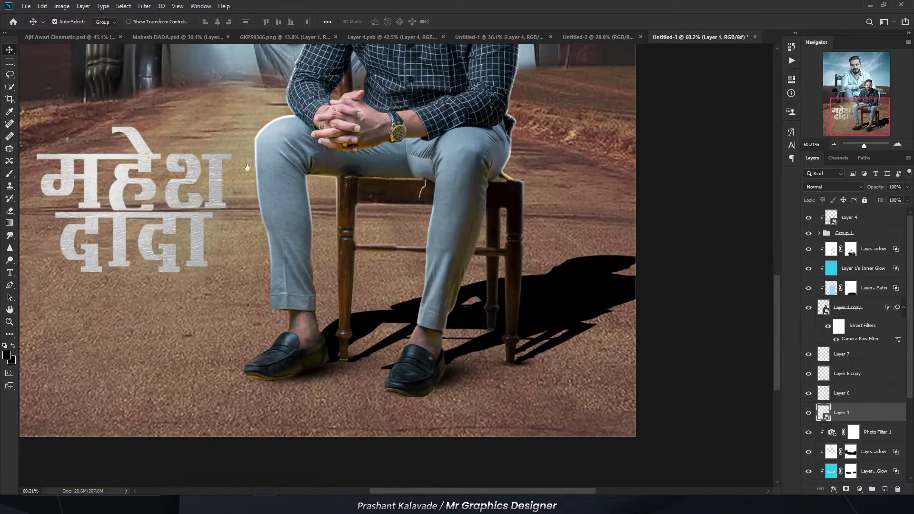
pyautogui.click(144, 7)
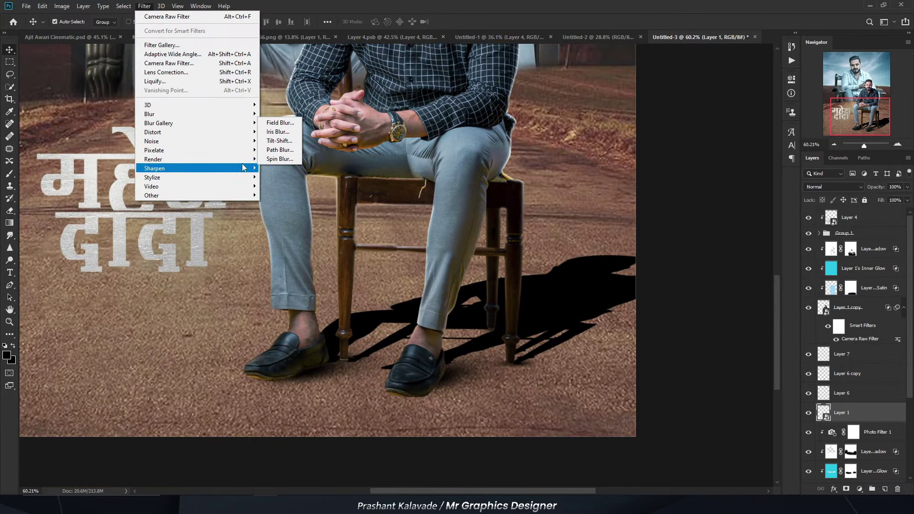
pyautogui.moveTo(150, 114)
pyautogui.click(286, 151)
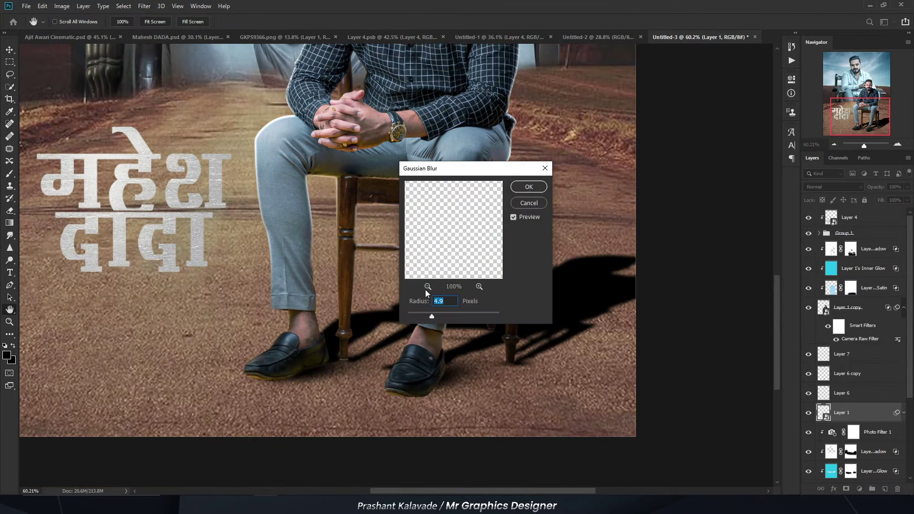
pyautogui.moveTo(432, 169); pyautogui.dragTo(174, 139)
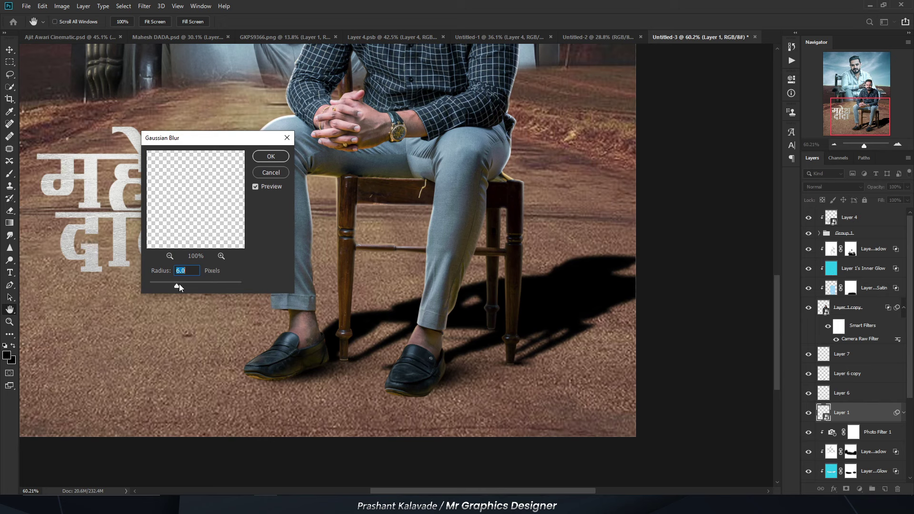
pyautogui.moveTo(186, 284); pyautogui.dragTo(188, 284)
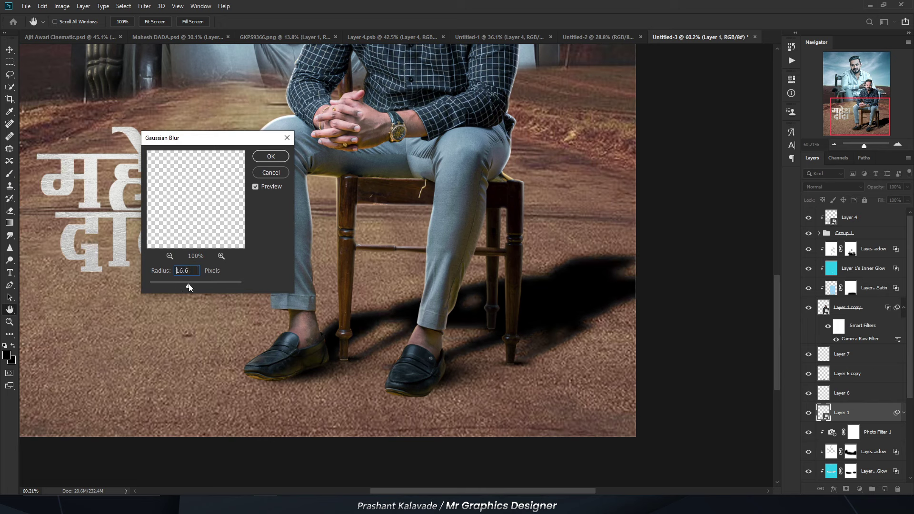
pyautogui.press('Return')
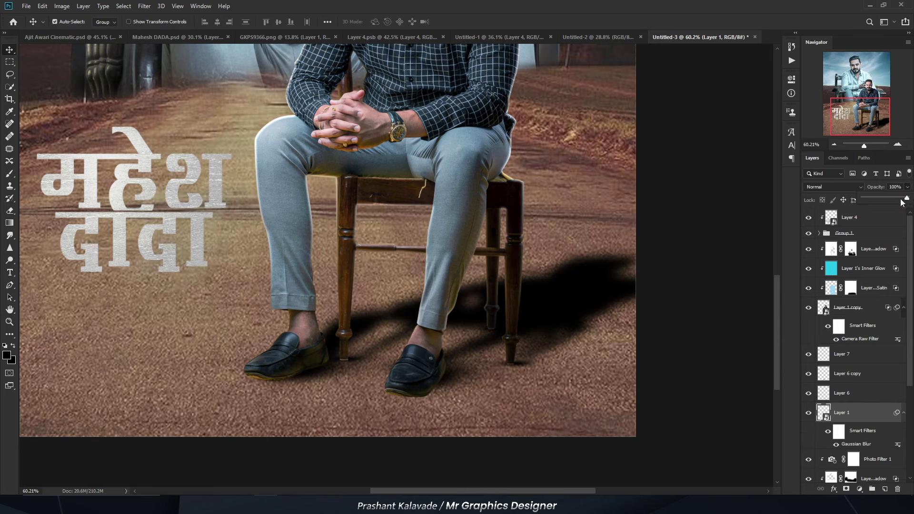
# - Set the shadow layer to Multiply at 47% opacity
pyautogui.moveTo(900, 202); pyautogui.dragTo(891, 201)
pyautogui.click(833, 187)
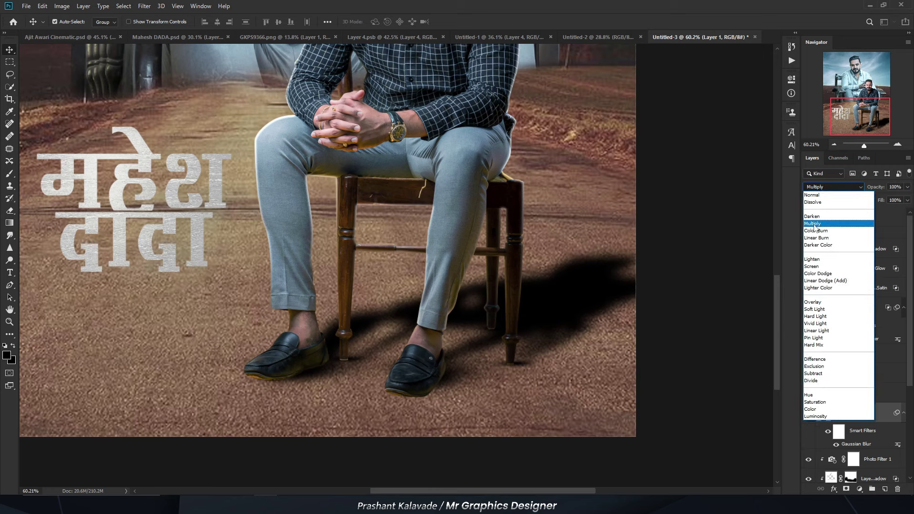
pyautogui.click(815, 223)
pyautogui.moveTo(905, 197); pyautogui.dragTo(882, 200)
# - Add a new empty Layer 8 above the cast-shadow layer for contact shadows
pyautogui.scroll(-2, 396, 390)
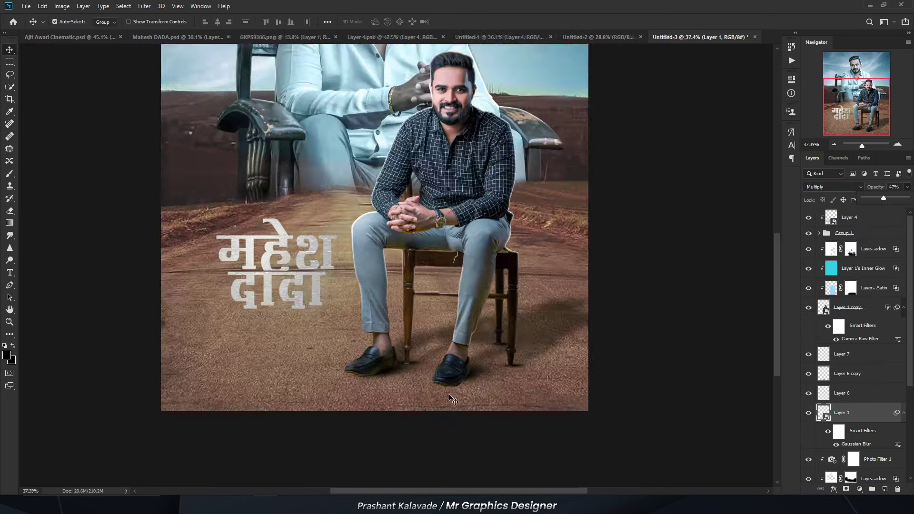
pyautogui.scroll(3, 395, 390)
pyautogui.scroll(-1, 396, 390)
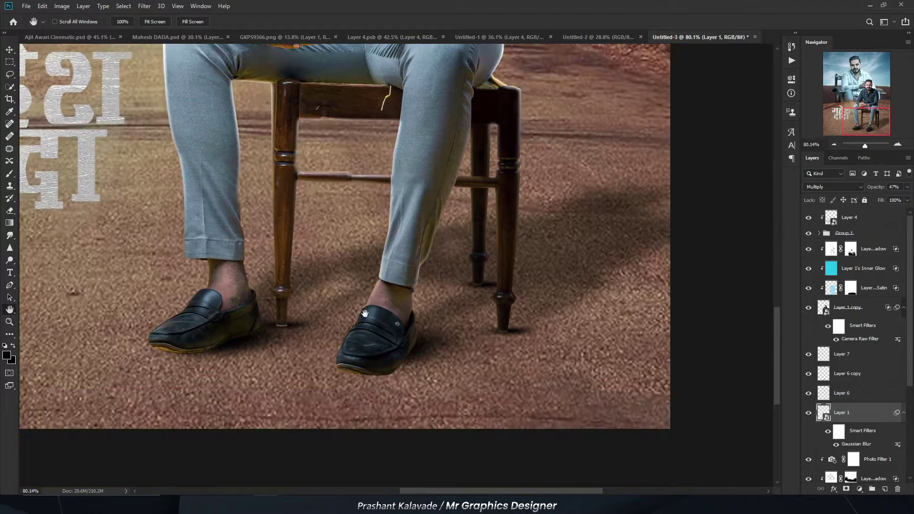
pyautogui.scroll(2, 371, 333)
pyautogui.scroll(1, 358, 288)
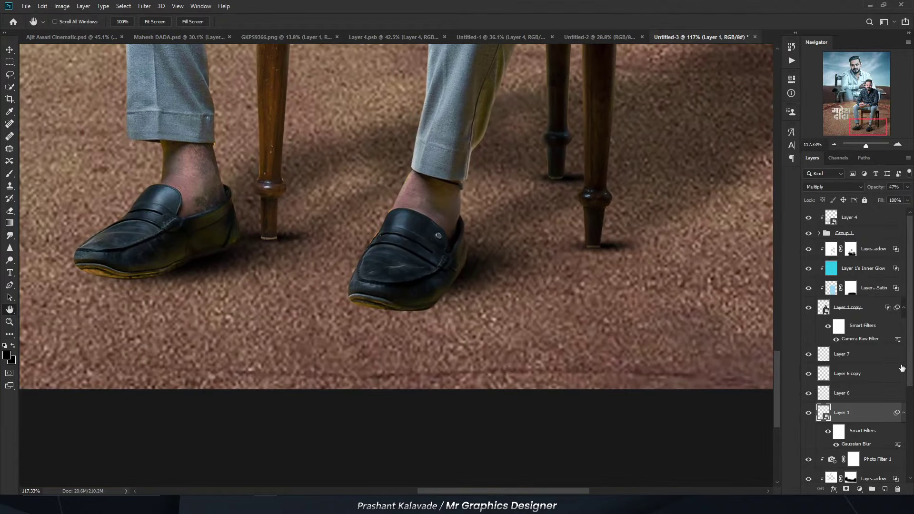
pyautogui.click(885, 489)
# - Brush soft black contact shadows under the right and left shoes
pyautogui.press('b')
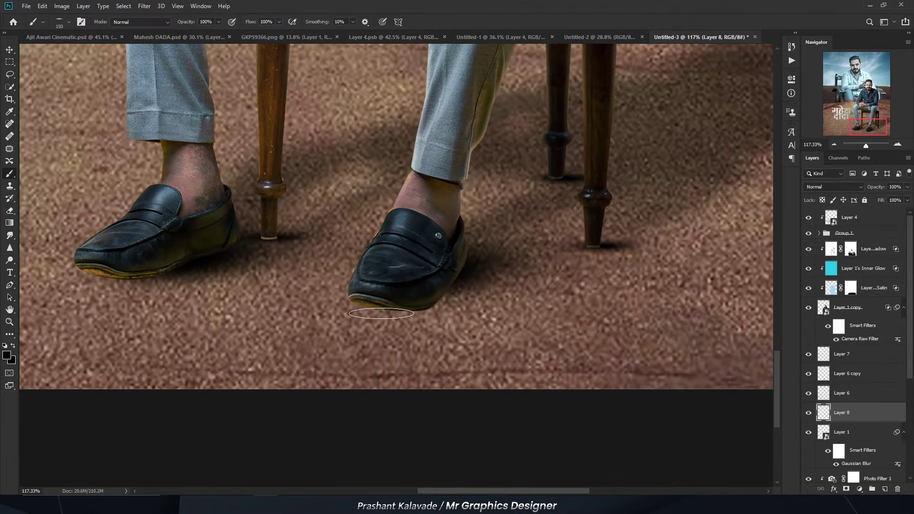
pyautogui.moveTo(386, 311); pyautogui.dragTo(384, 315)
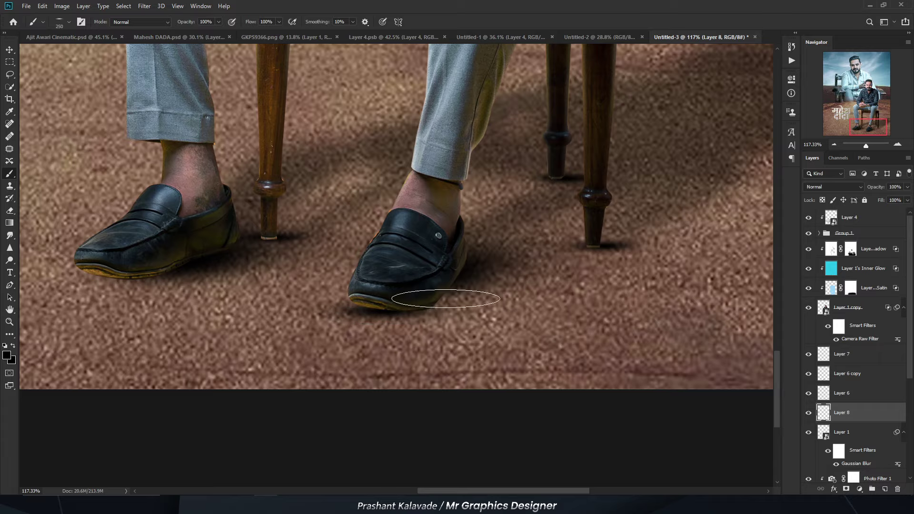
pyautogui.scroll(-2, 445, 298)
pyautogui.moveTo(323, 328); pyautogui.dragTo(376, 334)
pyautogui.scroll(2, 255, 305)
pyautogui.press('[')
pyautogui.press('[')
pyautogui.scroll(1, 286, 323)
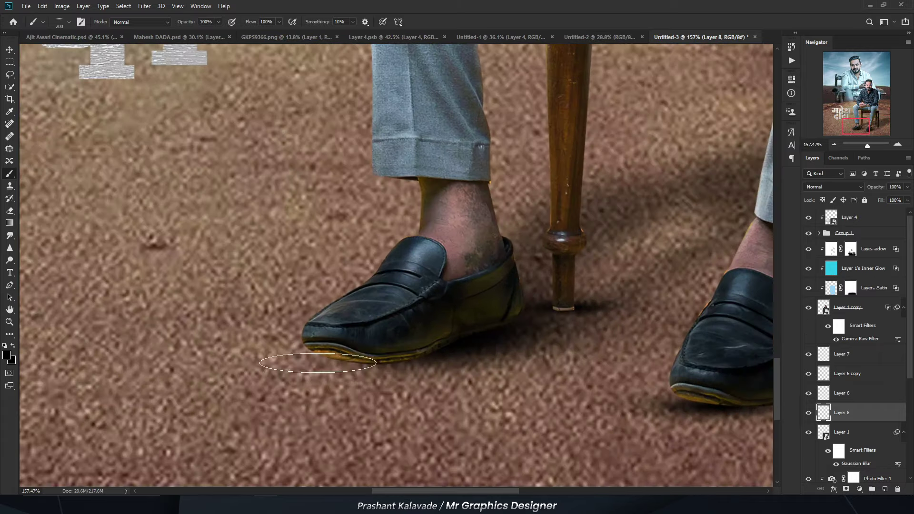
pyautogui.scroll(-5, 317, 364)
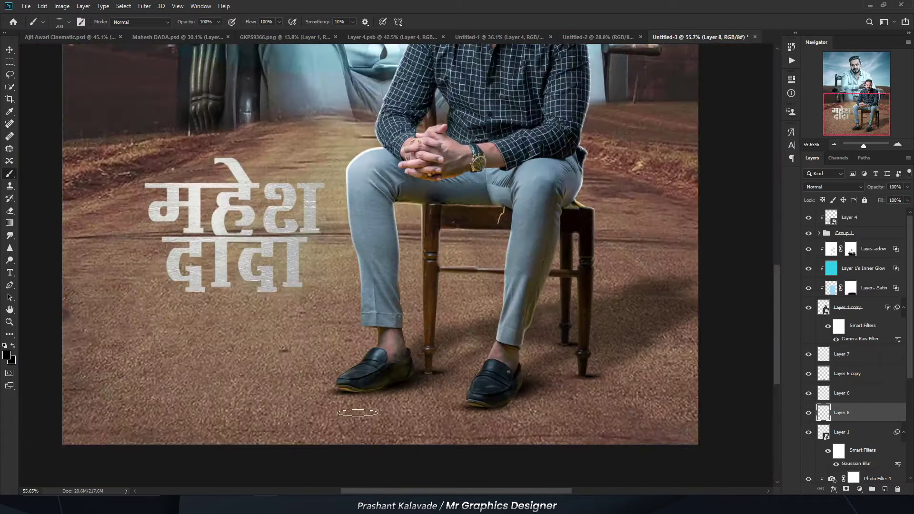
pyautogui.press('v')
pyautogui.scroll(-3, 357, 413)
pyautogui.scroll(2, 395, 372)
pyautogui.scroll(2, 429, 285)
# - Add a default Exposure adjustment layer directly above sky Layer 5
pyautogui.moveTo(445, 224); pyautogui.dragTo(450, 187)
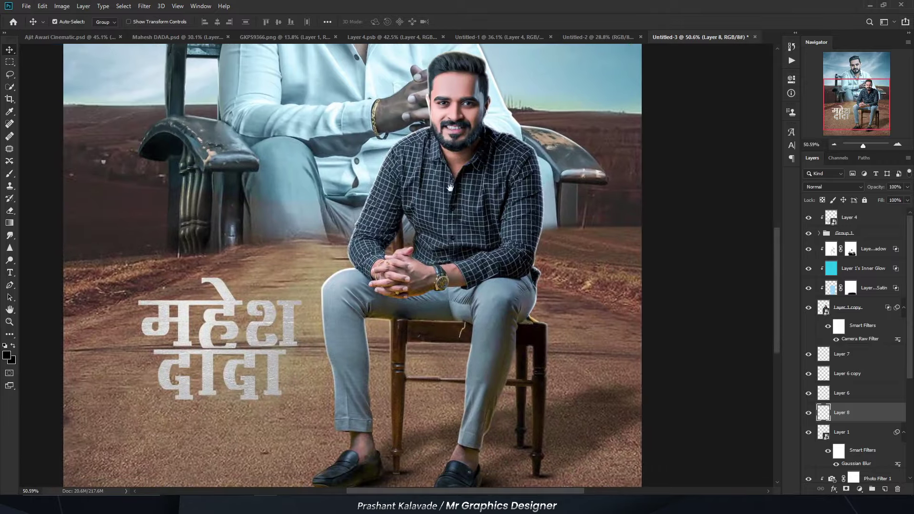
pyautogui.scroll(-2, 450, 187)
pyautogui.scroll(-3, 871, 428)
pyautogui.scroll(-2, 871, 428)
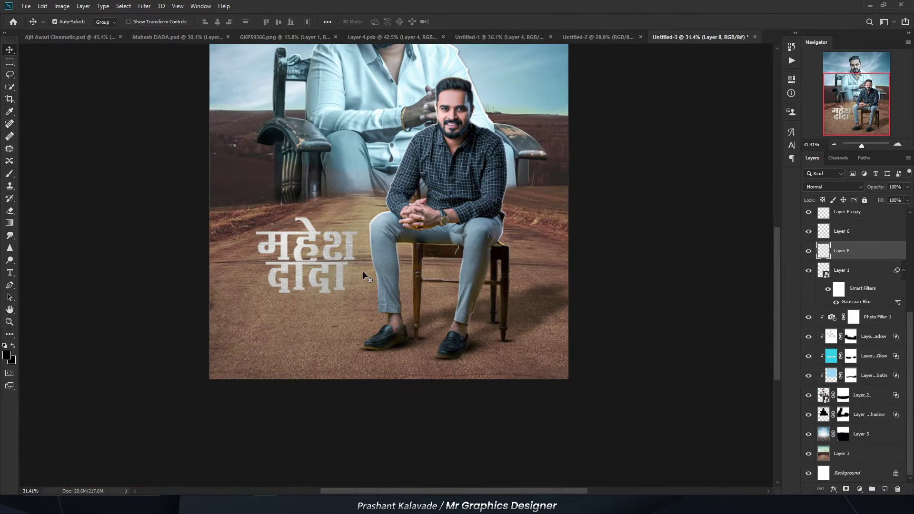
pyautogui.scroll(-2, 366, 277)
pyautogui.scroll(3, 380, 276)
pyautogui.moveTo(396, 313); pyautogui.dragTo(396, 256)
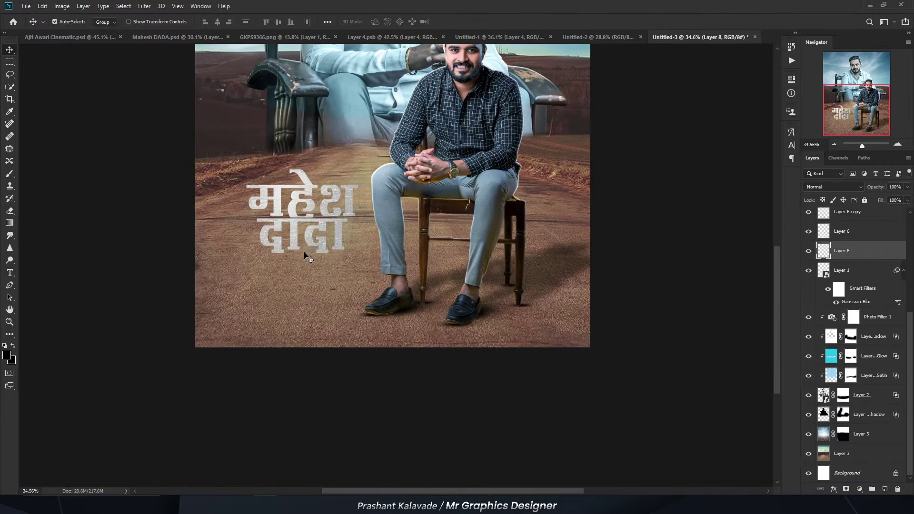
pyautogui.scroll(1, 360, 242)
pyautogui.click(885, 450)
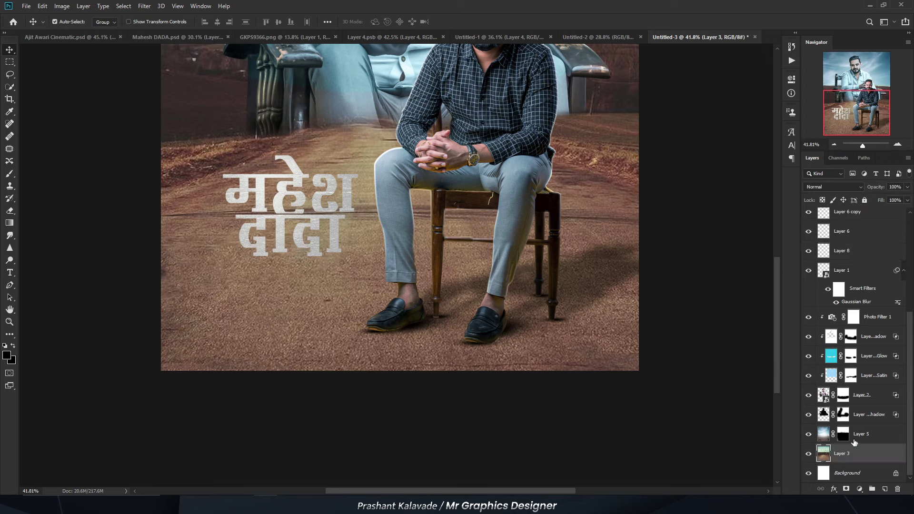
pyautogui.click(862, 438)
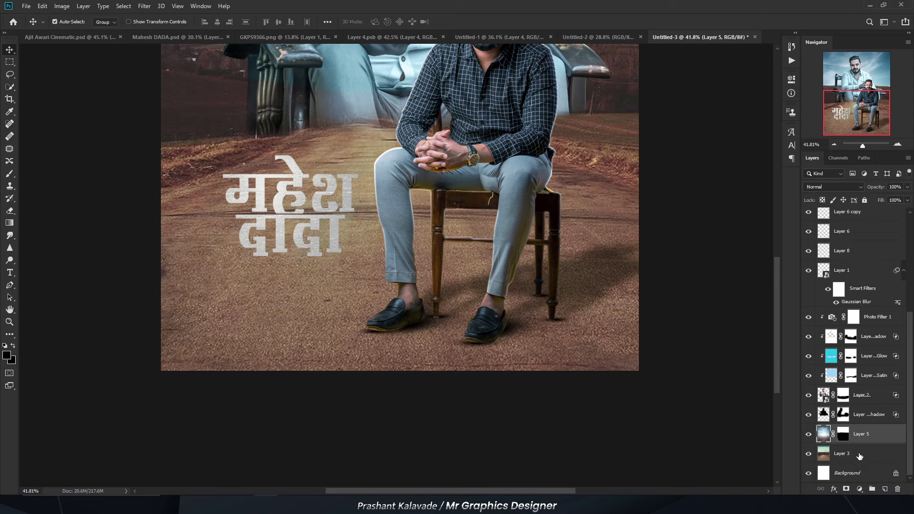
pyautogui.click(858, 489)
pyautogui.click(855, 374)
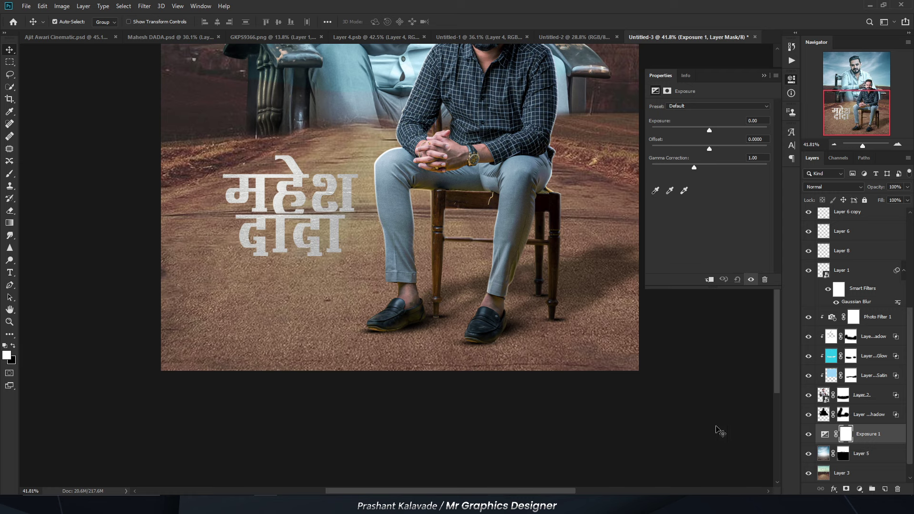
# - Darken Exposure 1 with a gamma change and invert its mask to hide the darkening
pyautogui.hotkey('ctrl', '2')
pyautogui.moveTo(738, 169); pyautogui.dragTo(733, 169)
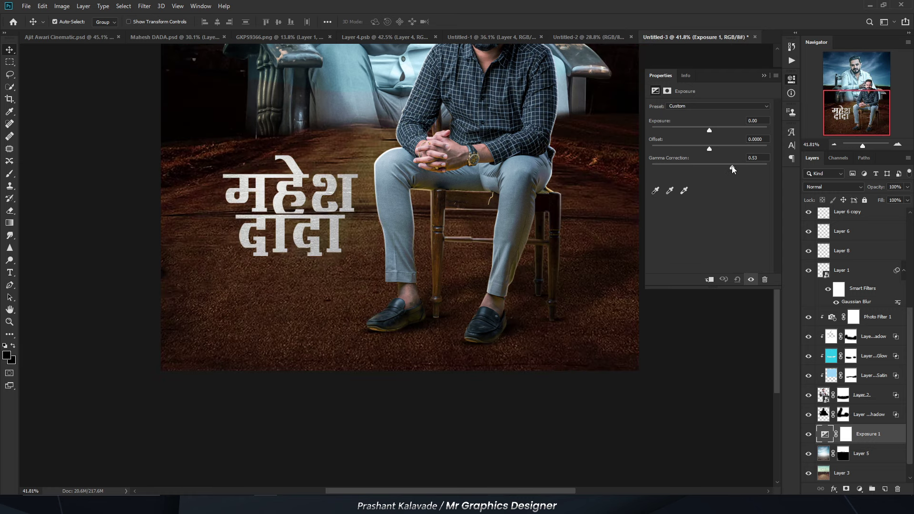
pyautogui.click(764, 75)
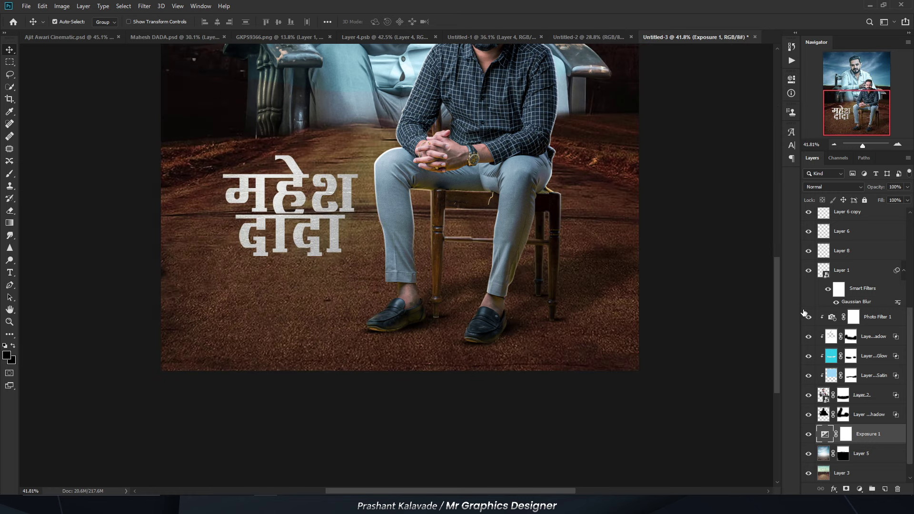
pyautogui.click(845, 435)
pyautogui.hotkey('ctrl', 'i')
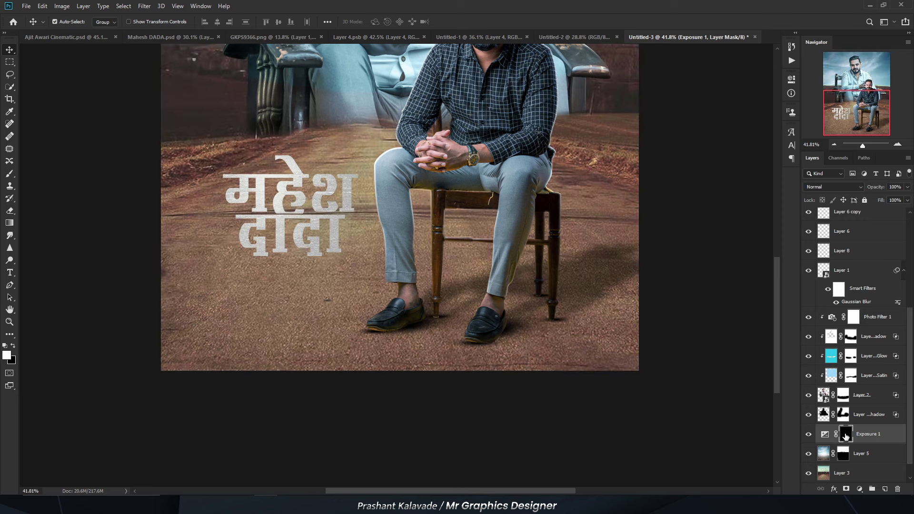
# - Paint the darkening back onto the lower-left ground with a large soft white brush
pyautogui.press('b')
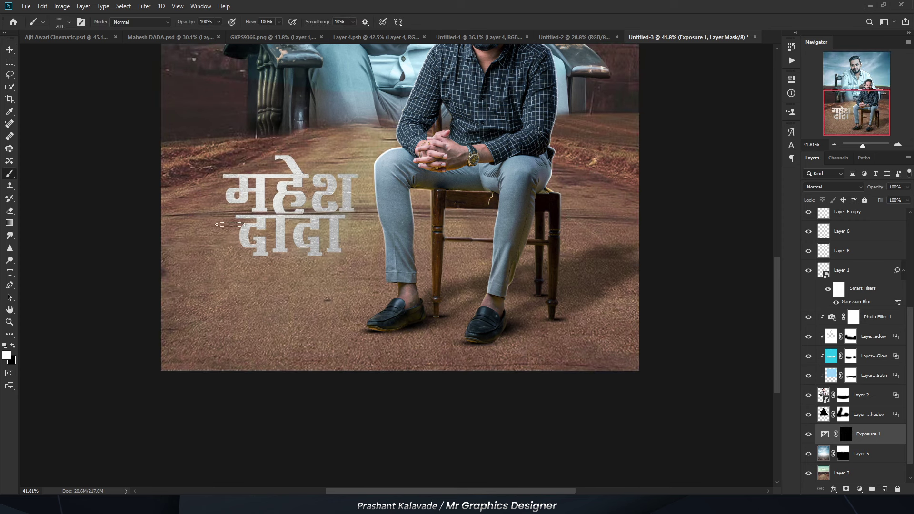
pyautogui.click(61, 23)
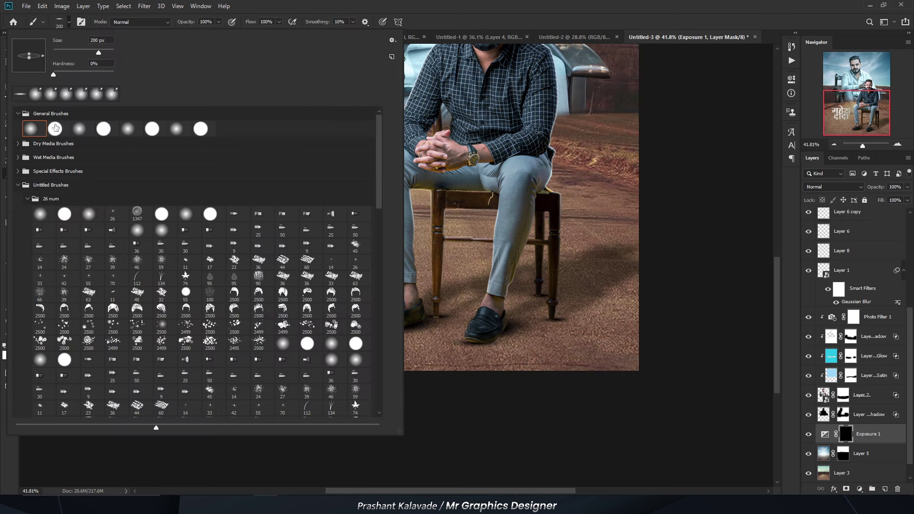
pyautogui.doubleClick(30, 129)
pyautogui.scroll(-3, 255, 250)
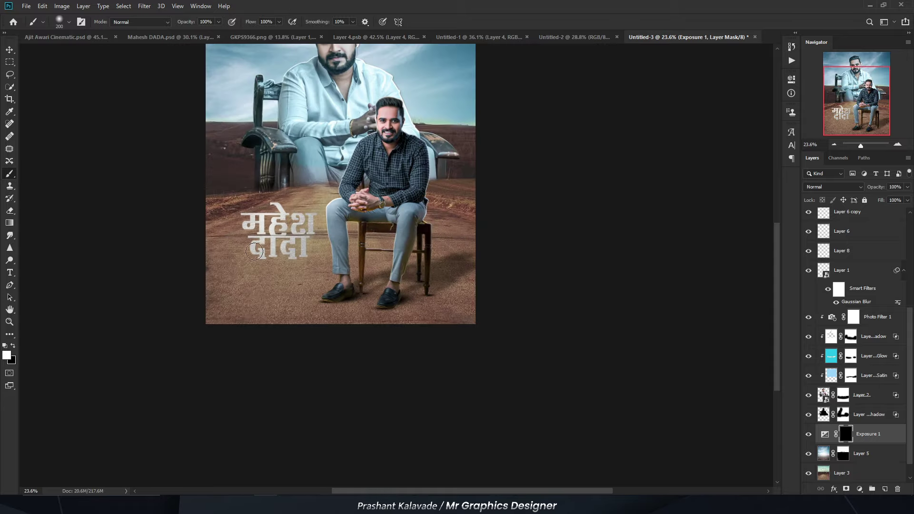
pyautogui.press(']')
pyautogui.press(']')
pyautogui.press(']')
pyautogui.moveTo(102, 317)
pyautogui.mouseDown()
pyautogui.moveTo(163, 245)
pyautogui.moveTo(321, 254)
pyautogui.moveTo(514, 245)
pyautogui.mouseUp()
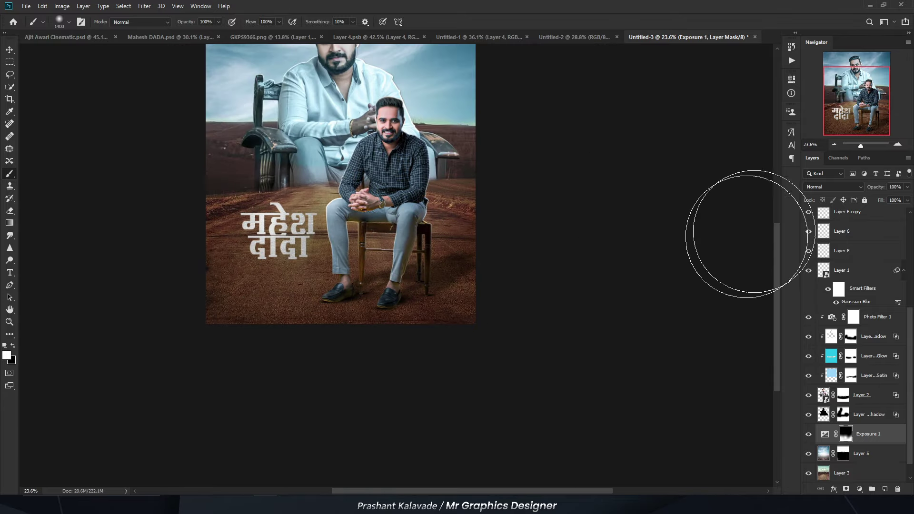
pyautogui.scroll(-3, 287, 461)
pyautogui.scroll(2, 288, 461)
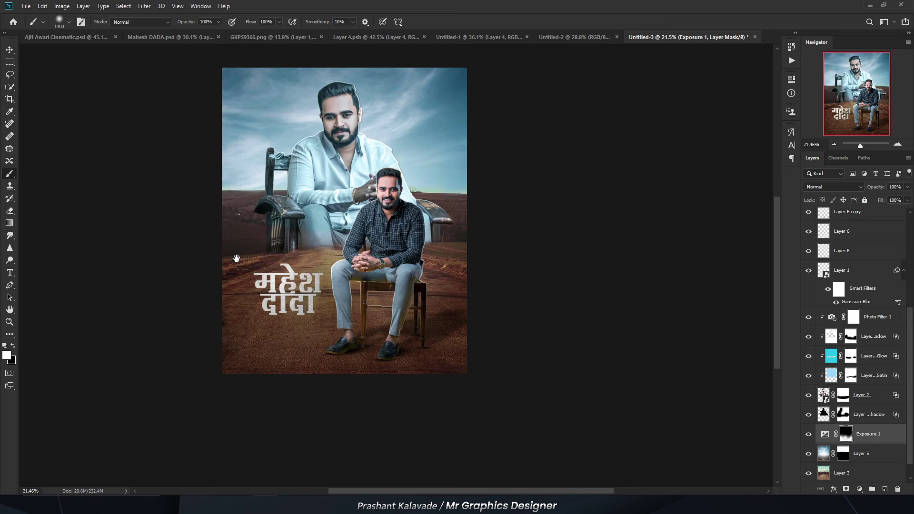
# - Lower Exposure 1's opacity and select Layer 1's Inner Glow layer
pyautogui.moveTo(892, 200); pyautogui.dragTo(889, 200)
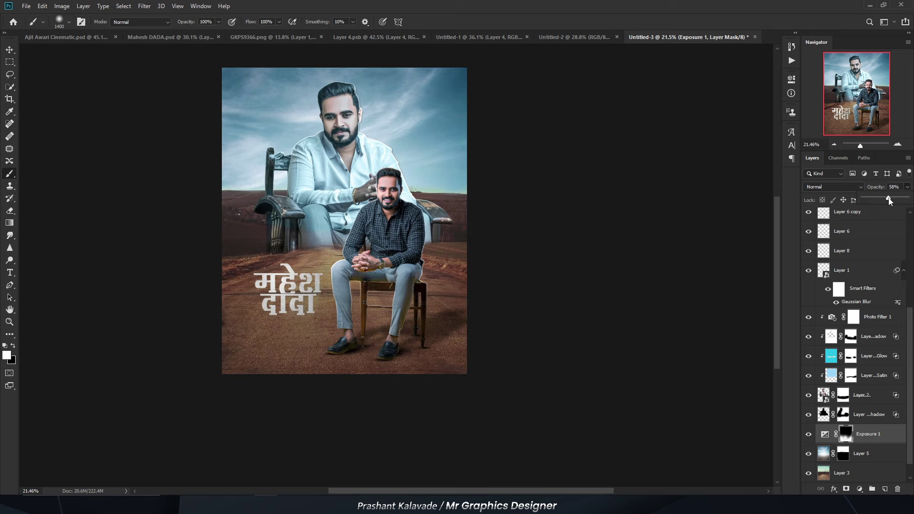
pyautogui.click(10, 49)
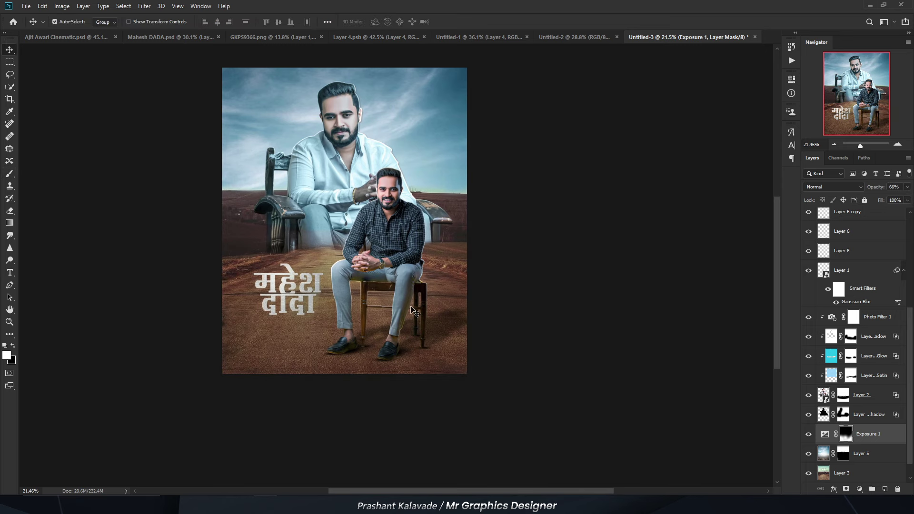
pyautogui.scroll(3, 349, 307)
pyautogui.click(408, 219)
pyautogui.scroll(1, 408, 220)
# - Add a new Exposure adjustment clipped to the inner shadow layer
pyautogui.scroll(2, 408, 220)
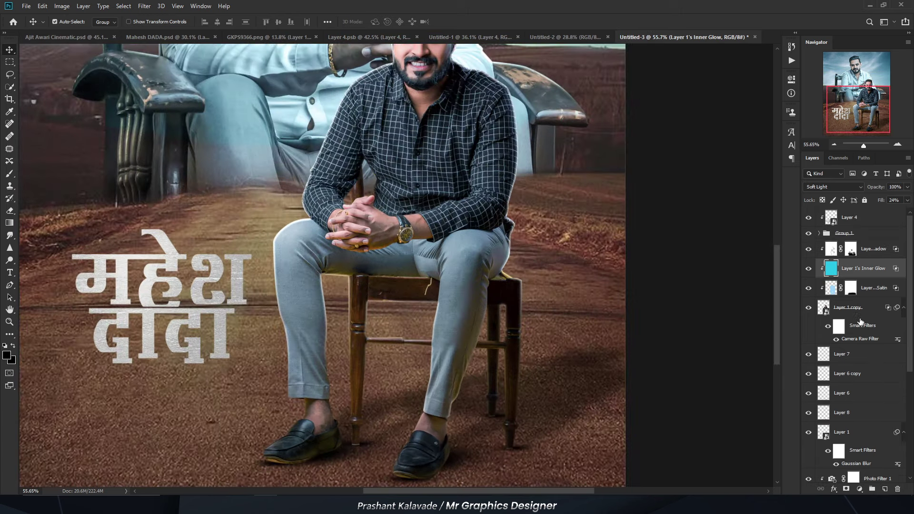
pyautogui.click(875, 252)
pyautogui.scroll(-3, 449, 279)
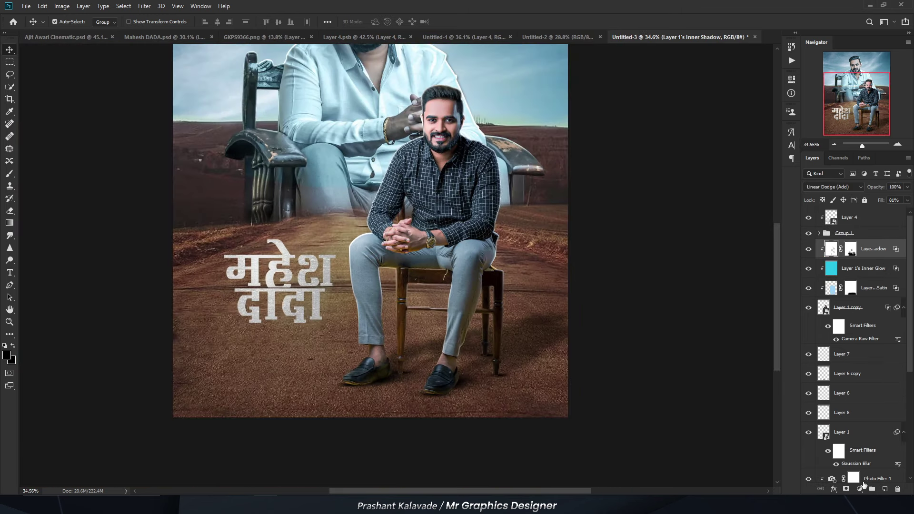
pyautogui.click(860, 488)
pyautogui.click(856, 372)
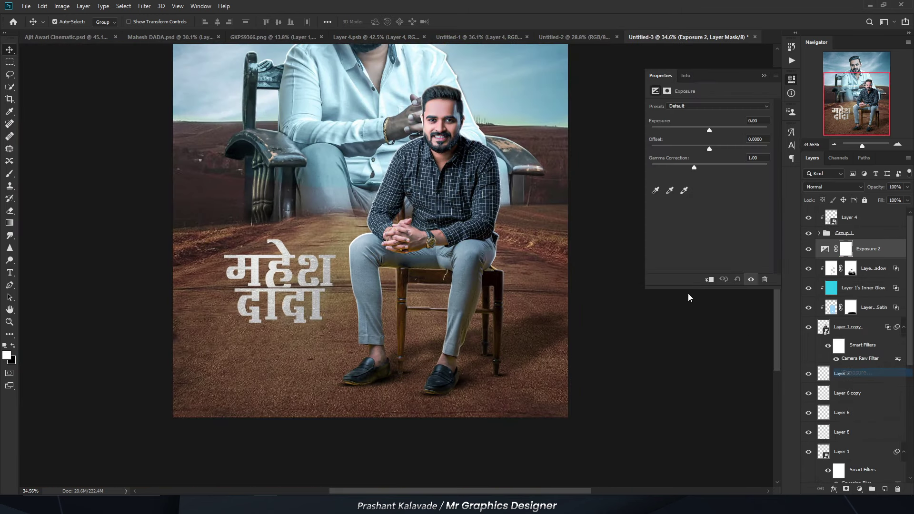
pyautogui.click(708, 279)
pyautogui.click(764, 76)
# - Set Exposure 2 gamma to 0.79 and invert its mask
pyautogui.doubleClick(831, 250)
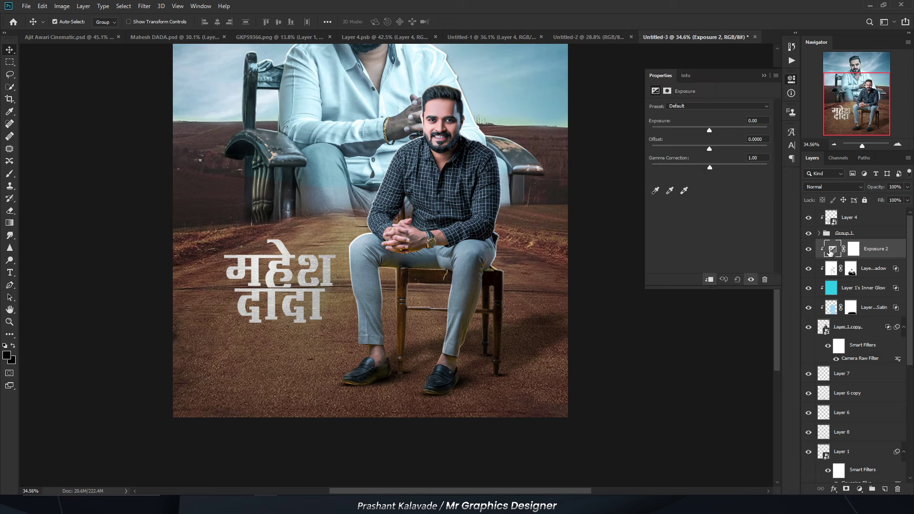
pyautogui.moveTo(714, 168); pyautogui.dragTo(719, 168)
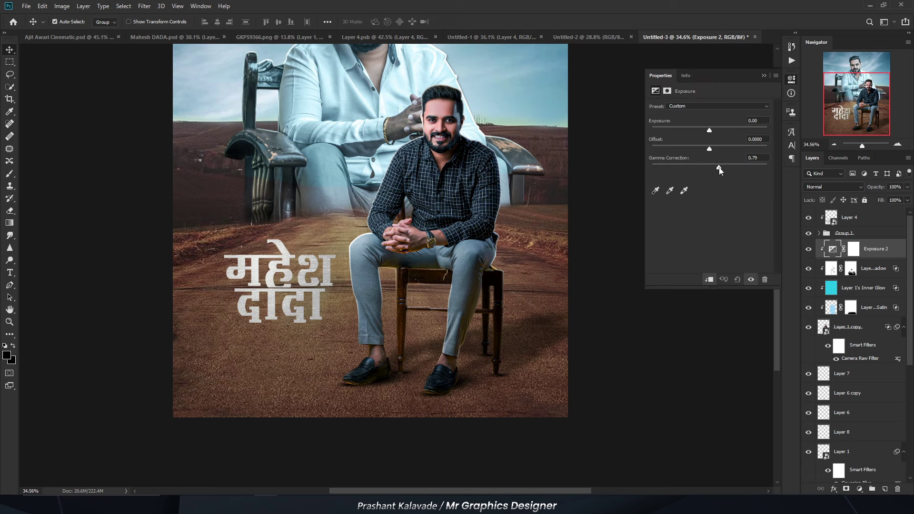
pyautogui.click(764, 76)
pyautogui.click(851, 250)
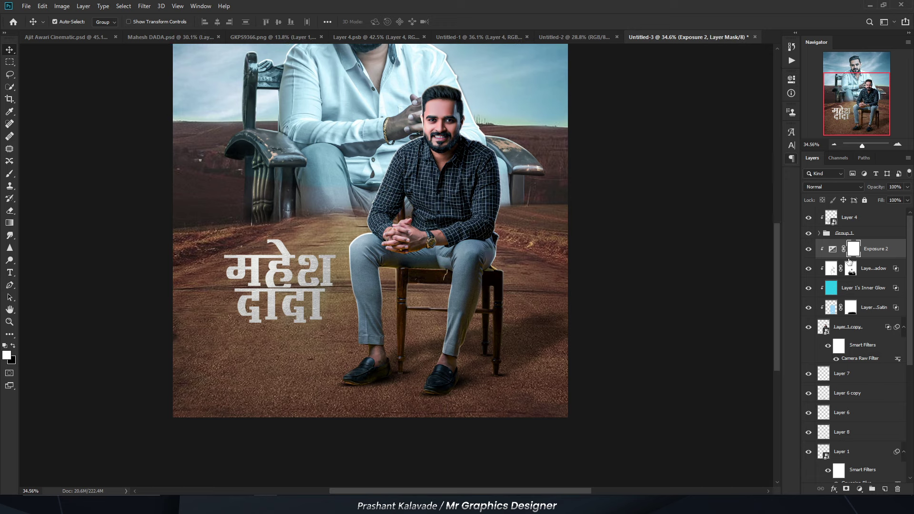
pyautogui.hotkey('ctrl', 'i')
# - Paint the darkening beside the right shoe with a smaller soft white brush
pyautogui.press('b')
pyautogui.scroll(1, 535, 372)
pyautogui.press('[')
pyautogui.press('[')
pyautogui.press('[')
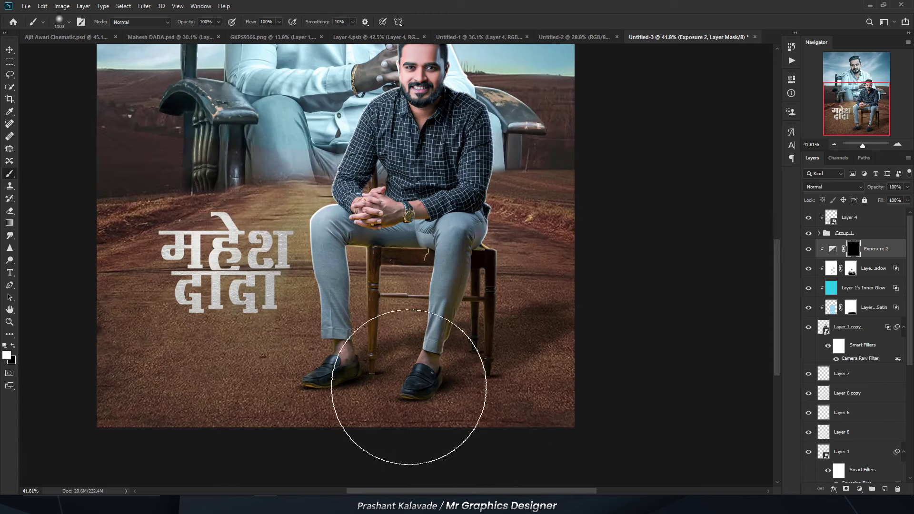
pyautogui.press('[')
pyautogui.press('[')
pyautogui.press('[')
pyautogui.press('[')
pyautogui.press('[')
pyautogui.press('[')
pyautogui.press('[')
pyautogui.scroll(2, 417, 410)
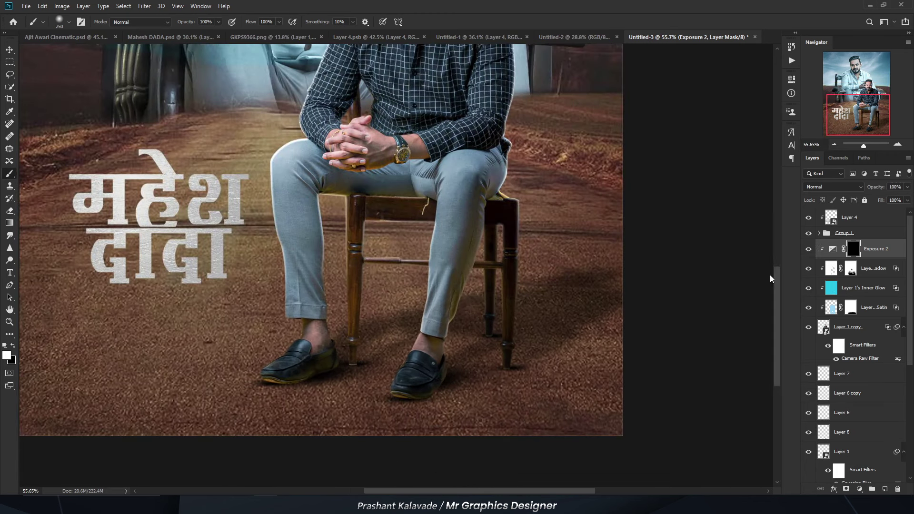
pyautogui.moveTo(452, 397)
pyautogui.mouseDown()
pyautogui.moveTo(399, 388)
pyautogui.moveTo(370, 298)
pyautogui.moveTo(387, 255)
pyautogui.mouseUp()
pyautogui.press(']')
pyautogui.press(']')
pyautogui.press(']')
pyautogui.press(']')
pyautogui.press(']')
pyautogui.press(']')
pyautogui.press('[')
pyautogui.press('[')
pyautogui.press('[')
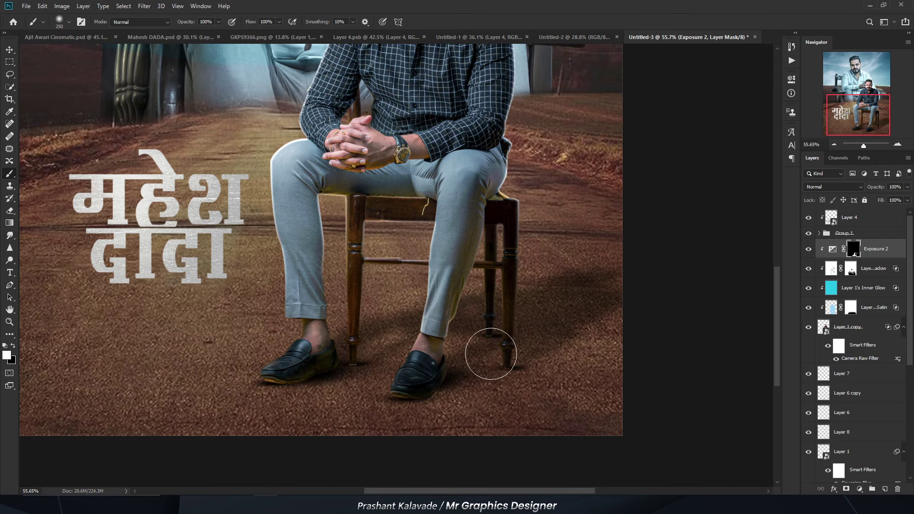
# - Paint the darkening around the chair's right side with an enlarged brush
pyautogui.scroll(1, 526, 259)
pyautogui.scroll(1, 295, 265)
pyautogui.scroll(1, 280, 225)
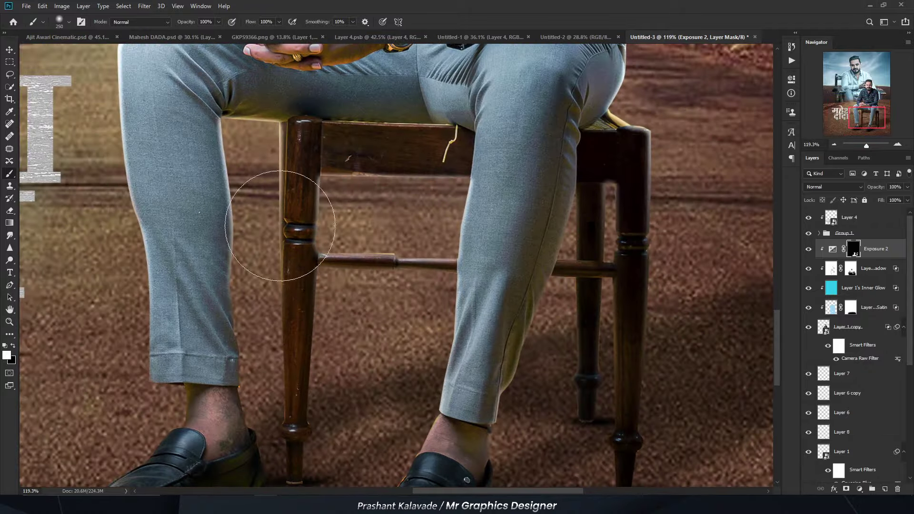
pyautogui.scroll(-3, 280, 225)
pyautogui.scroll(1, 276, 238)
pyautogui.scroll(2, 274, 247)
pyautogui.press(']')
pyautogui.press(']')
pyautogui.press(']')
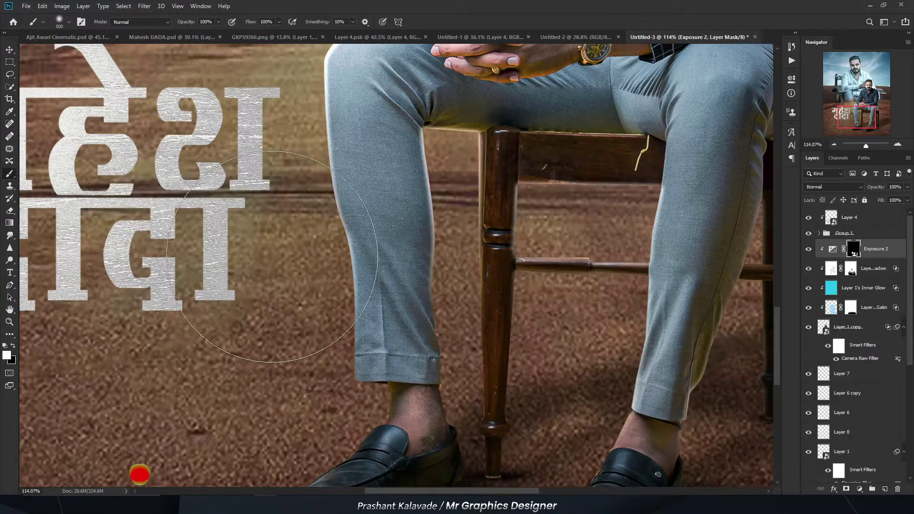
pyautogui.scroll(-3, 272, 257)
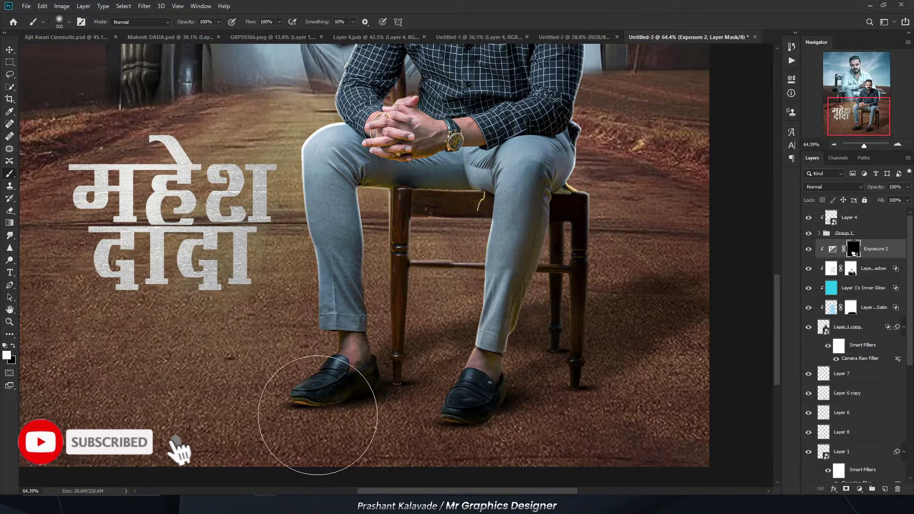
pyautogui.scroll(-3, 190, 377)
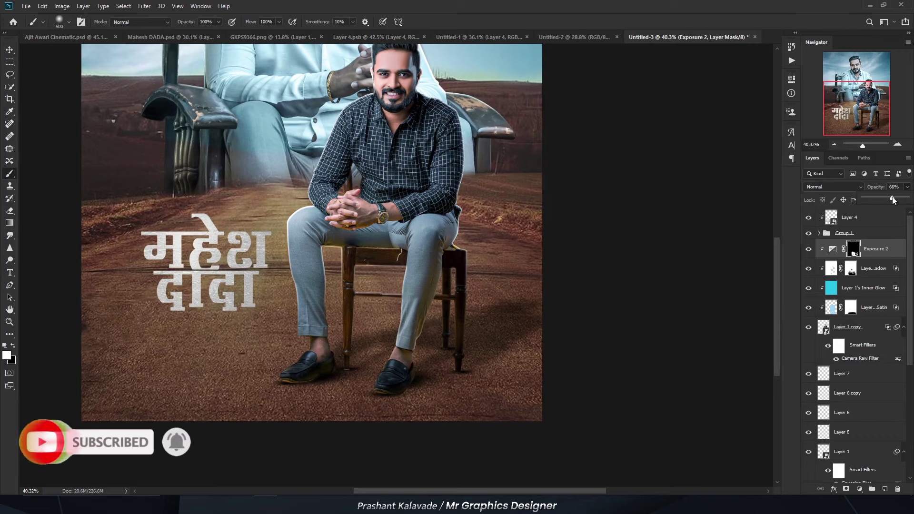
pyautogui.scroll(-2, 469, 316)
pyautogui.scroll(3, 526, 214)
pyautogui.press(']')
pyautogui.press(']')
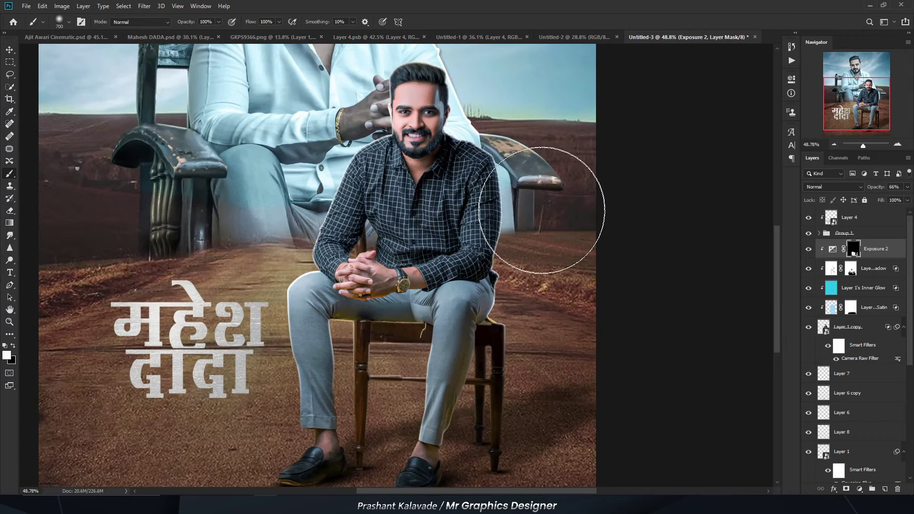
pyautogui.moveTo(544, 210); pyautogui.dragTo(530, 163)
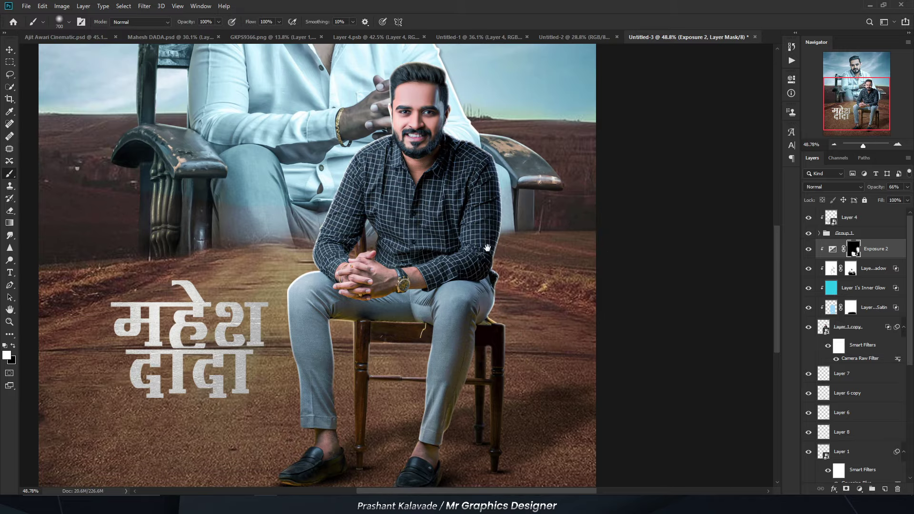
# - Reduce the brush size and select Layer 2's Inner Glow layer
pyautogui.scroll(4, 555, 280)
pyautogui.scroll(2, 476, 190)
pyautogui.press('[')
pyautogui.press('[')
pyautogui.scroll(-3, 508, 217)
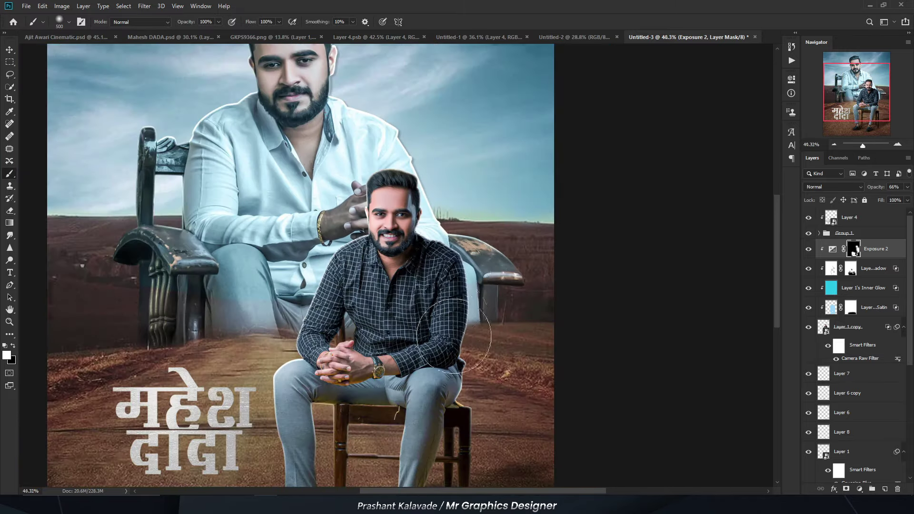
pyautogui.scroll(-2, 475, 204)
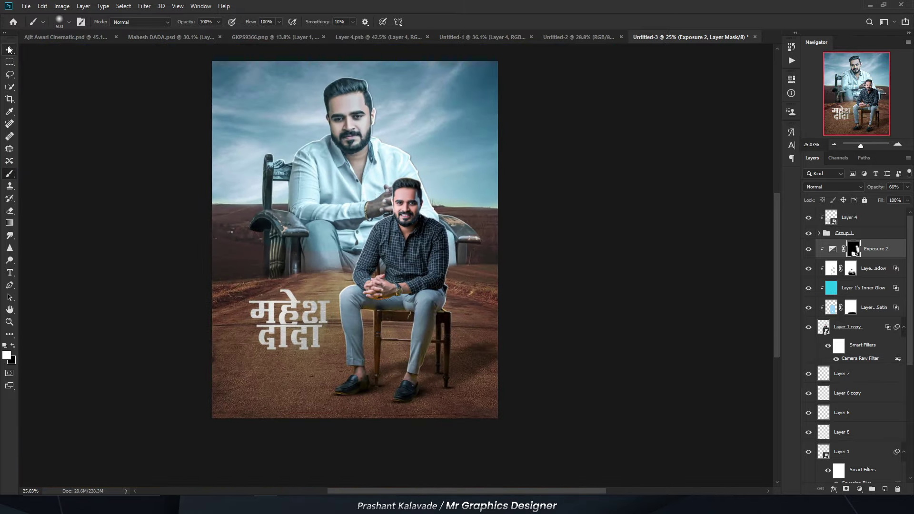
pyautogui.click(9, 49)
pyautogui.click(233, 176)
pyautogui.scroll(2, 233, 176)
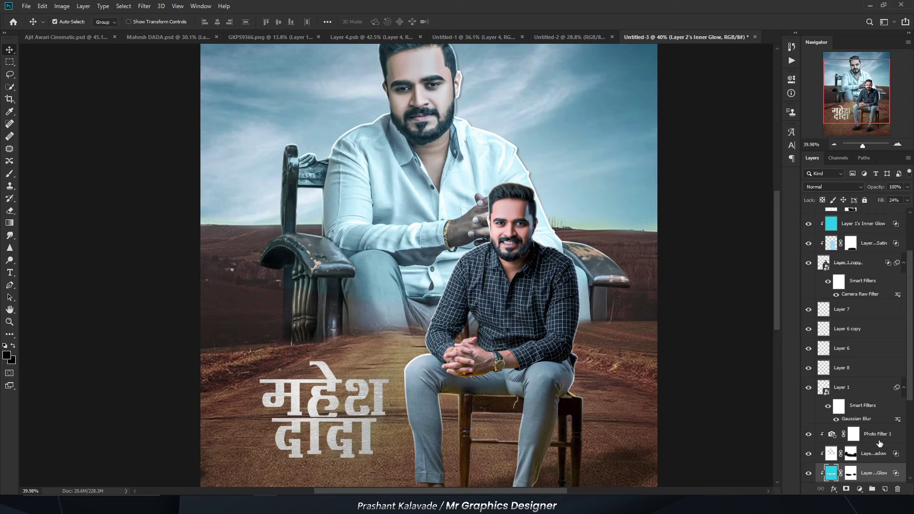
# - Add a new Exposure adjustment above Photo Filter 1, clipped to the layer below
pyautogui.click(879, 440)
pyautogui.click(859, 488)
pyautogui.click(851, 374)
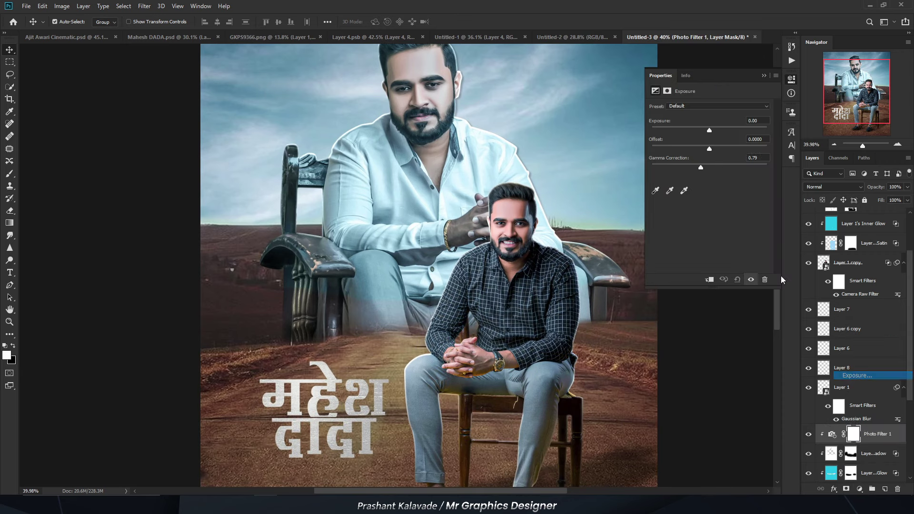
pyautogui.click(709, 279)
pyautogui.click(762, 76)
# - Set Exposure 3 gamma to 0.62 and invert its mask
pyautogui.doubleClick(832, 434)
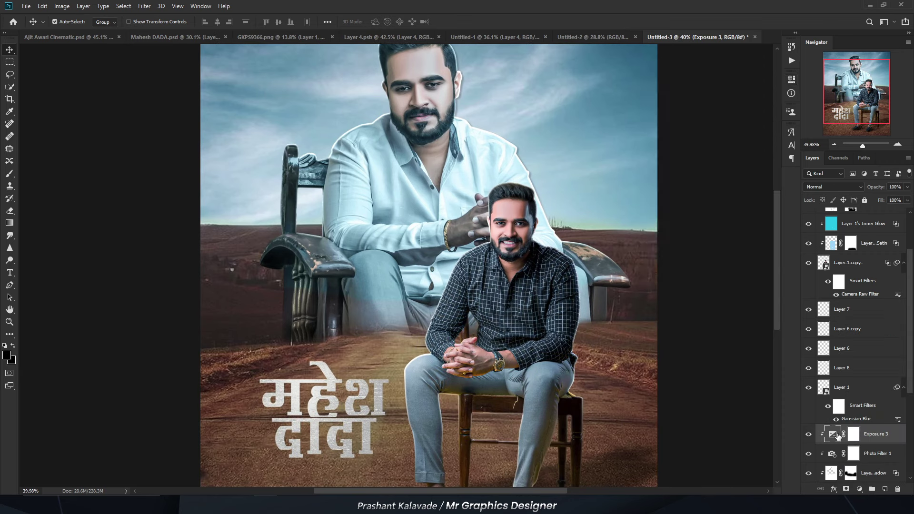
pyautogui.moveTo(709, 169); pyautogui.dragTo(727, 172)
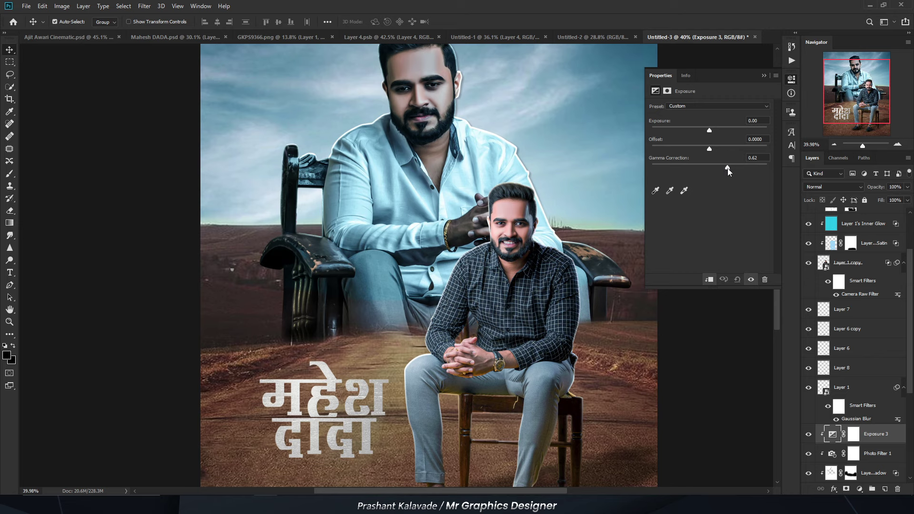
pyautogui.click(763, 76)
pyautogui.click(854, 433)
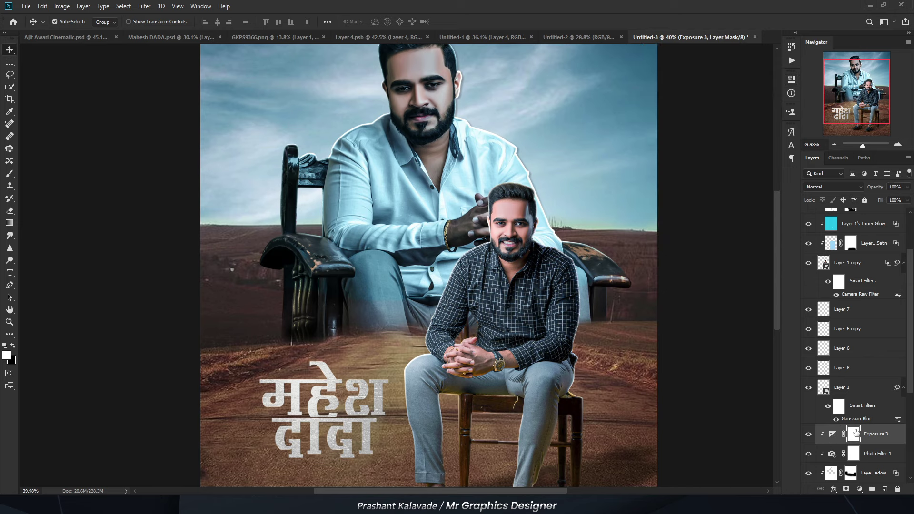
pyautogui.hotkey('ctrl', 'i')
# - Brush and erase on the Exposure 3 mask to reveal ground patches beside the chair
pyautogui.press('b')
pyautogui.scroll(2, 197, 359)
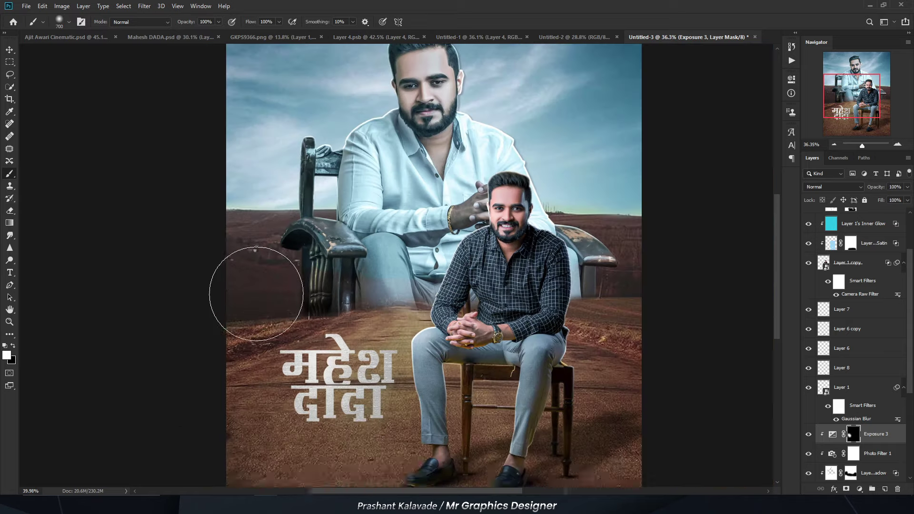
pyautogui.scroll(-2, 223, 314)
pyautogui.scroll(1, 209, 308)
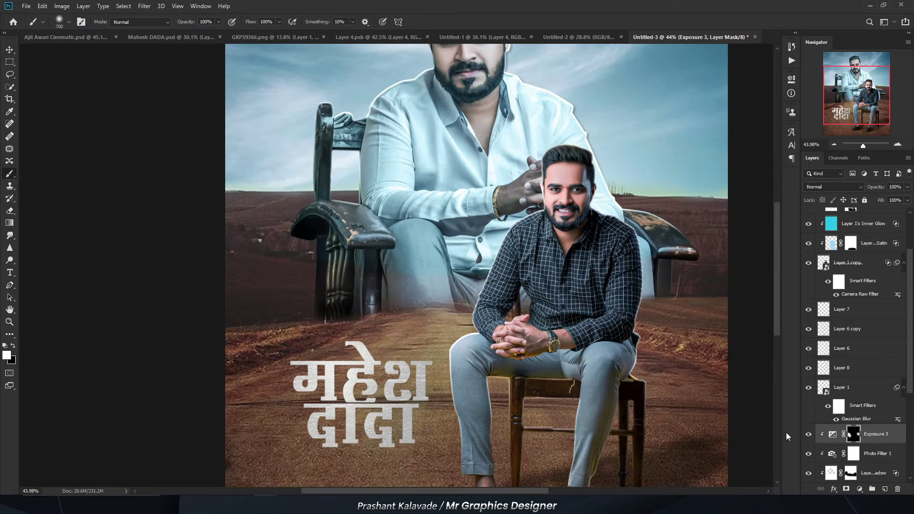
pyautogui.press('e')
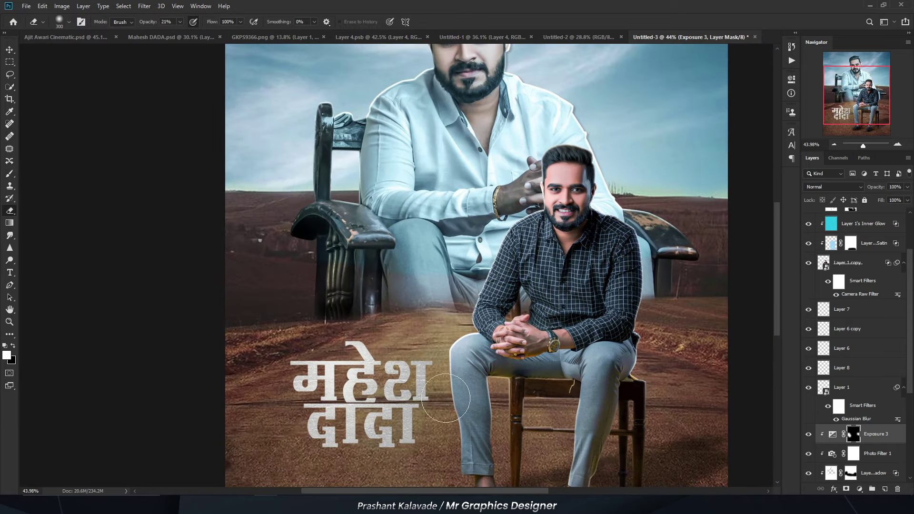
pyautogui.press(']')
pyautogui.press(']')
pyautogui.scroll(-2, 404, 305)
# - Switch to the Move tool and pan the canvas toward the title
pyautogui.press('v')
pyautogui.moveTo(338, 280)
pyautogui.mouseDown()
pyautogui.moveTo(238, 250)
pyautogui.moveTo(260, 299)
pyautogui.mouseUp()
pyautogui.scroll(8, 285, 304)
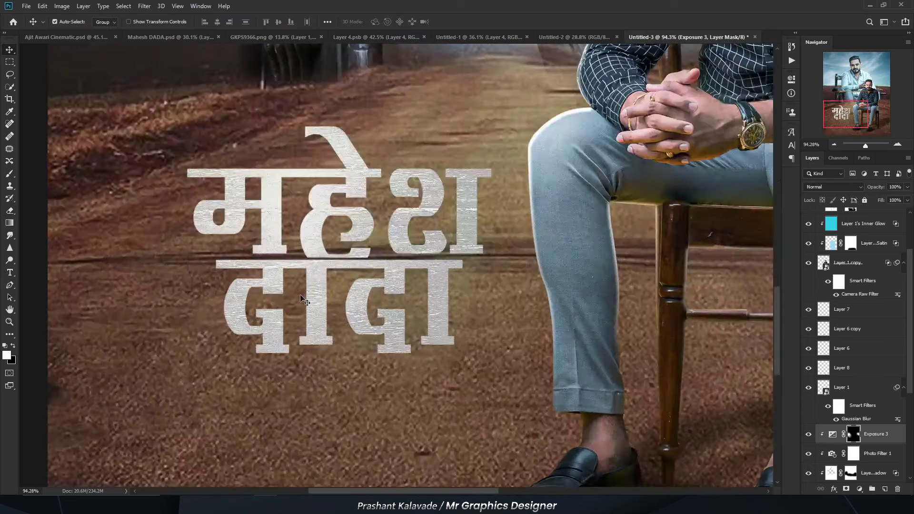
# - Add an Exposure 4 adjustment clipped to Layer 4, tweaking its gamma and exposure
pyautogui.click(327, 277)
pyautogui.click(857, 486)
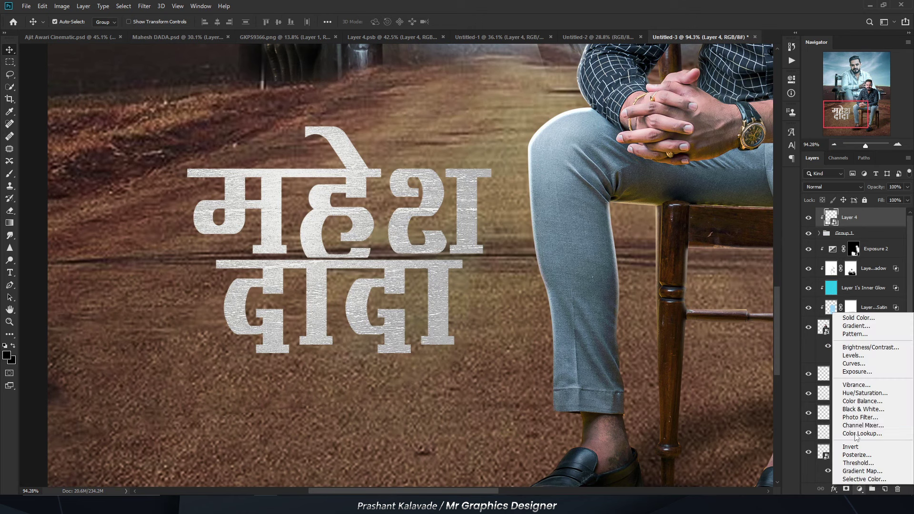
pyautogui.click(851, 370)
pyautogui.click(709, 279)
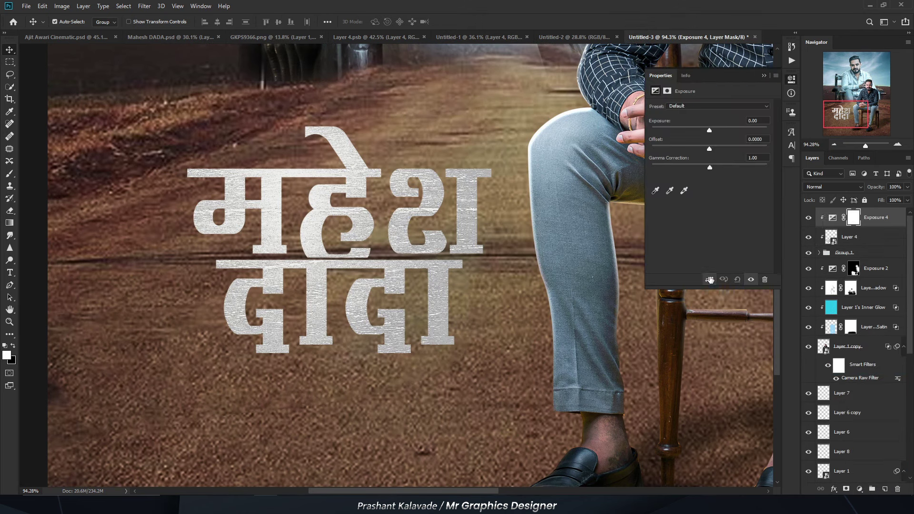
pyautogui.moveTo(741, 168)
pyautogui.mouseDown()
pyautogui.moveTo(683, 169)
pyautogui.moveTo(721, 169)
pyautogui.moveTo(693, 171)
pyautogui.moveTo(706, 168)
pyautogui.mouseUp()
pyautogui.moveTo(711, 129); pyautogui.dragTo(709, 129)
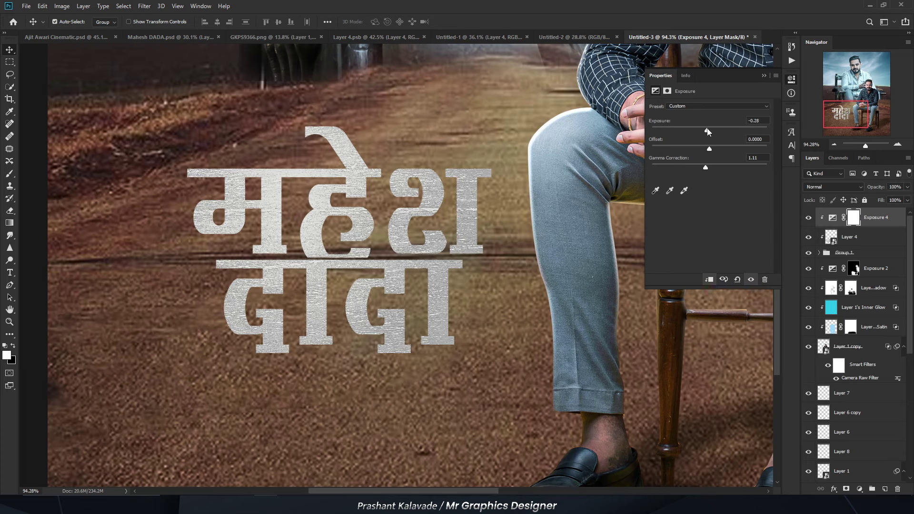
pyautogui.click(763, 76)
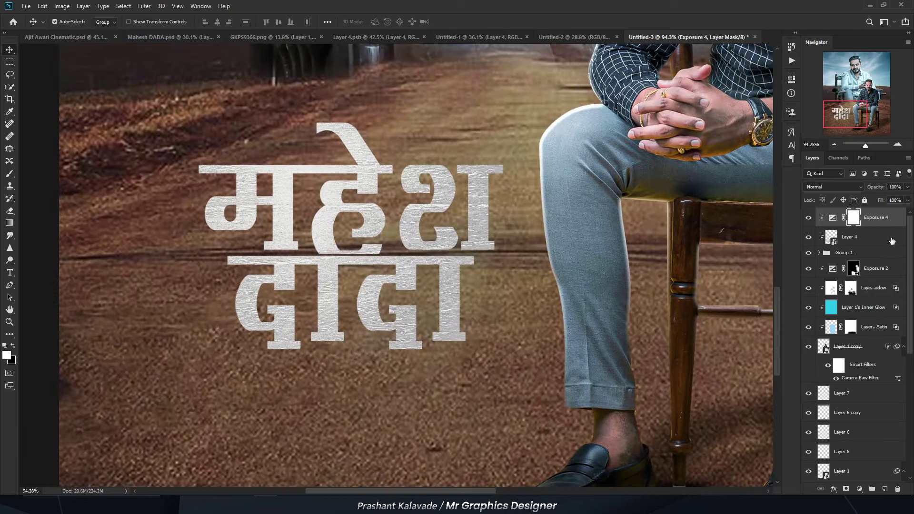
# - Apply Levels to Layer 4, raising the black input to darken the texture's shadows
pyautogui.click(879, 241)
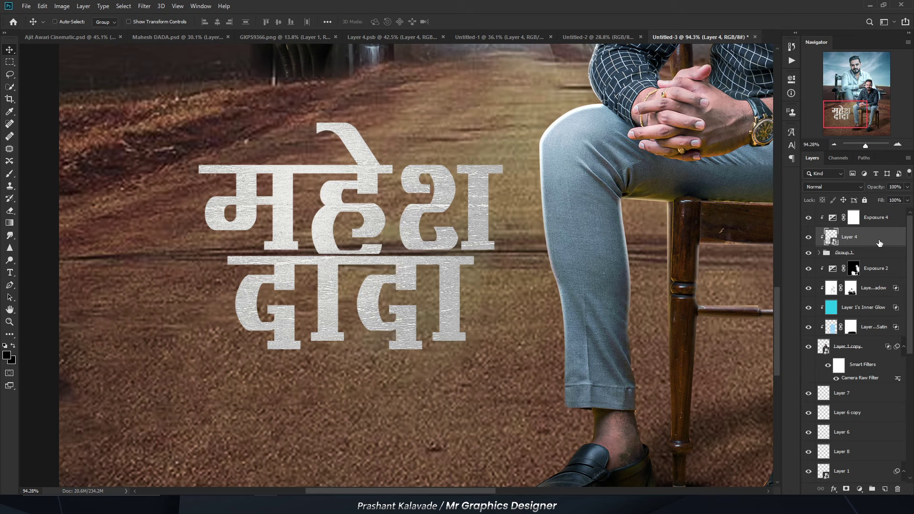
pyautogui.hotkey('ctrl', 'l')
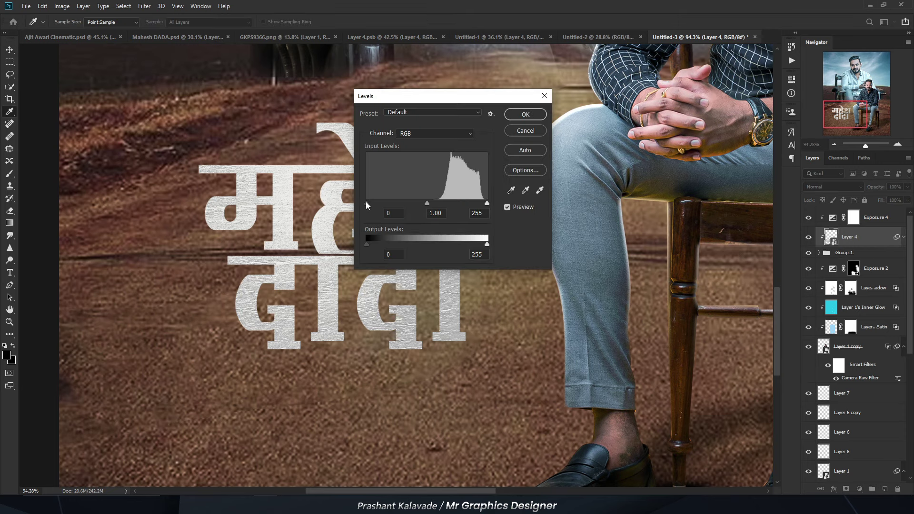
pyautogui.moveTo(366, 203)
pyautogui.mouseDown()
pyautogui.moveTo(417, 203)
pyautogui.moveTo(407, 204)
pyautogui.mouseUp()
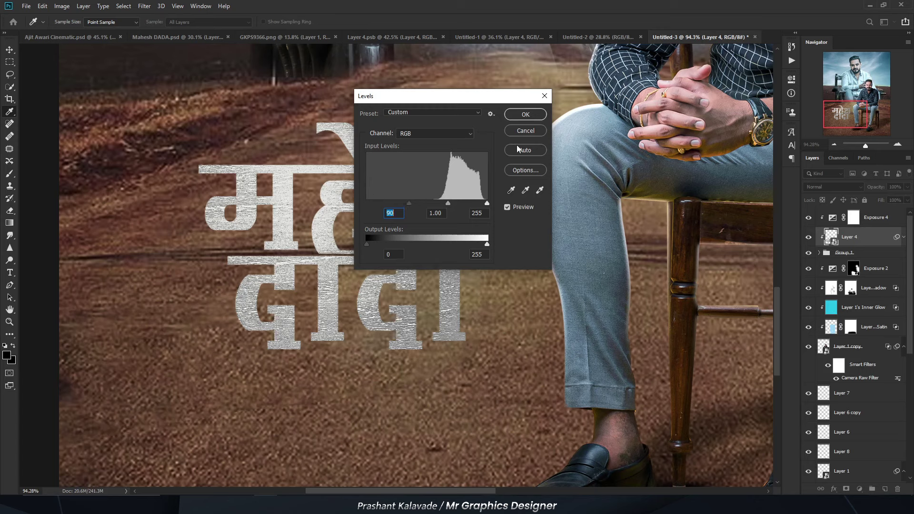
pyautogui.click(523, 115)
# - Give Group 1 a drop shadow at 90° angle, about half opacity, with a larger soft size
pyautogui.doubleClick(874, 284)
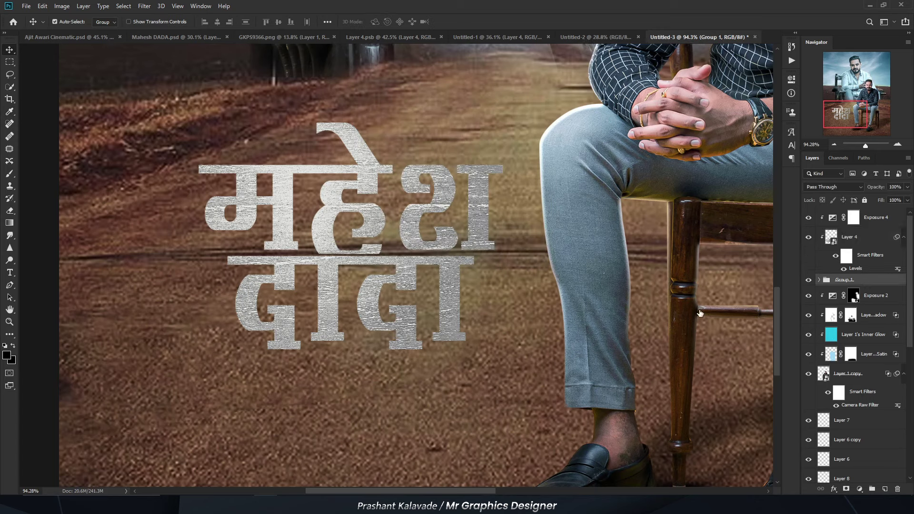
pyautogui.click(591, 428)
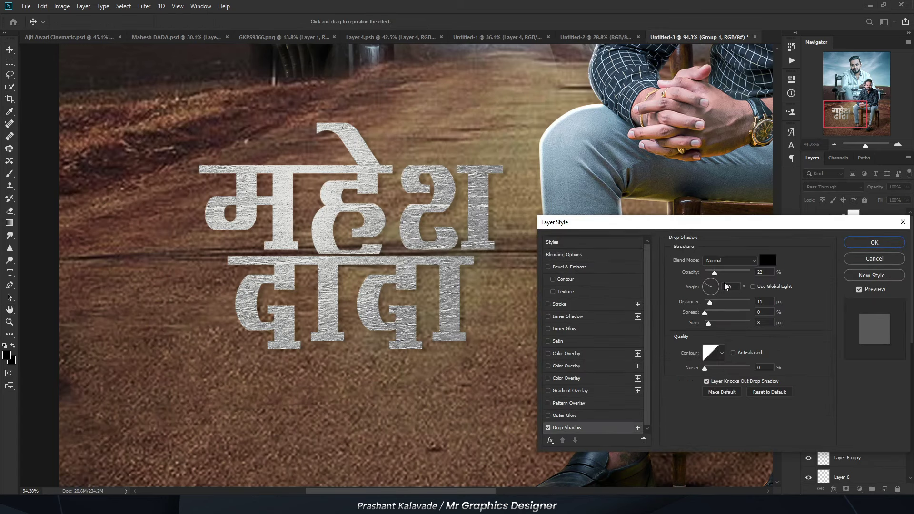
pyautogui.doubleClick(739, 287)
pyautogui.write('90')
pyautogui.hotkey('shift', 'Tab')
pyautogui.write('100')
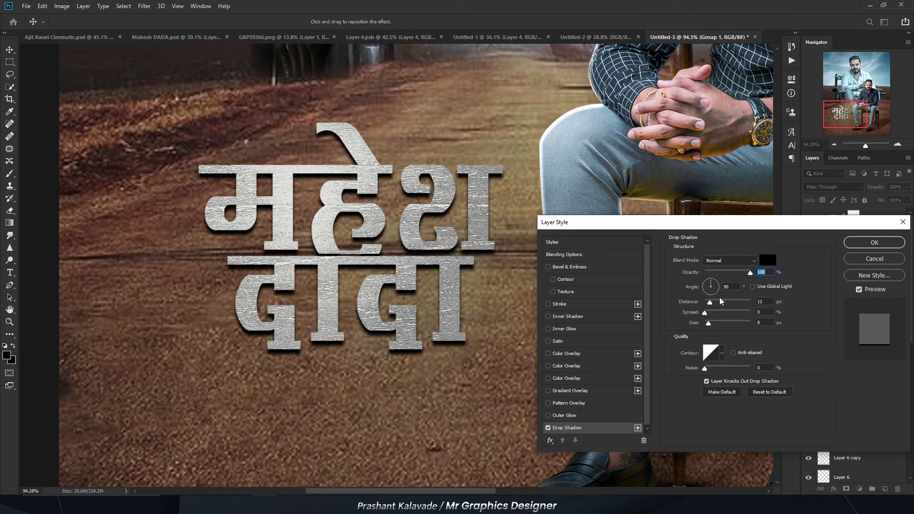
pyautogui.moveTo(715, 324)
pyautogui.mouseDown()
pyautogui.moveTo(704, 323)
pyautogui.moveTo(709, 302)
pyautogui.mouseUp()
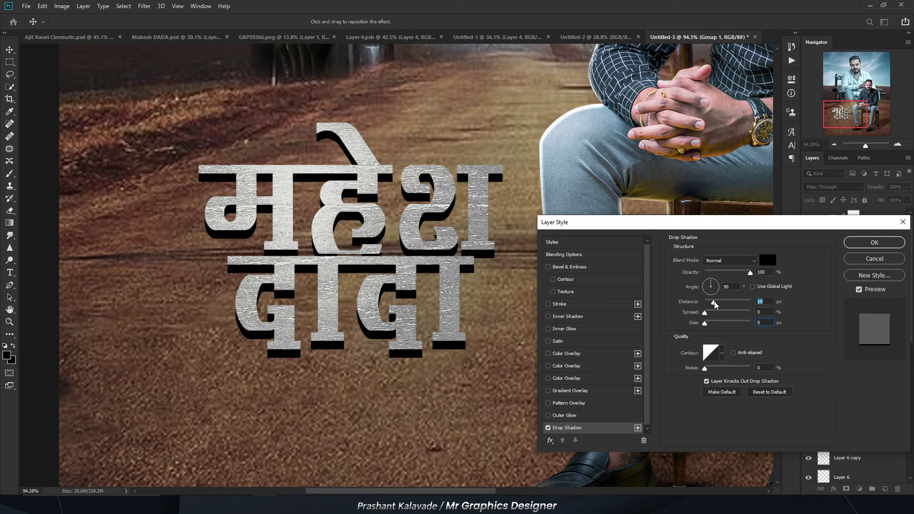
pyautogui.click(731, 272)
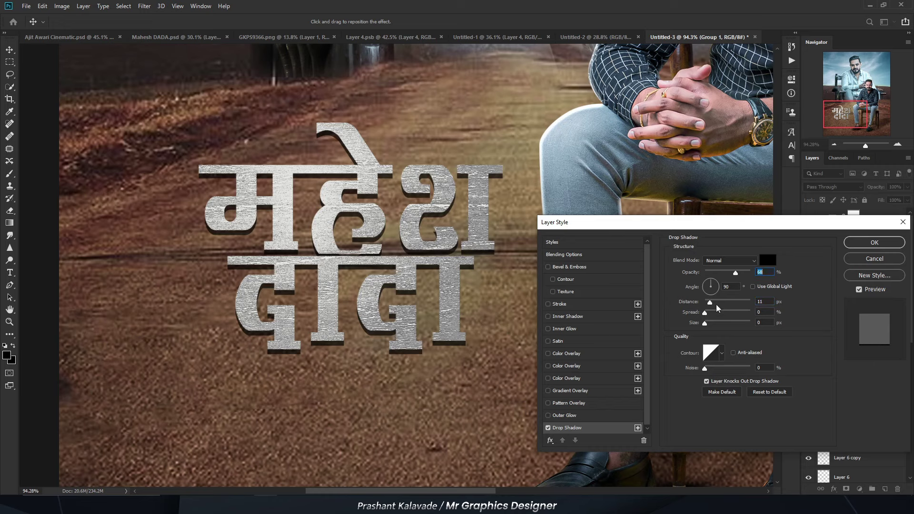
pyautogui.click(709, 323)
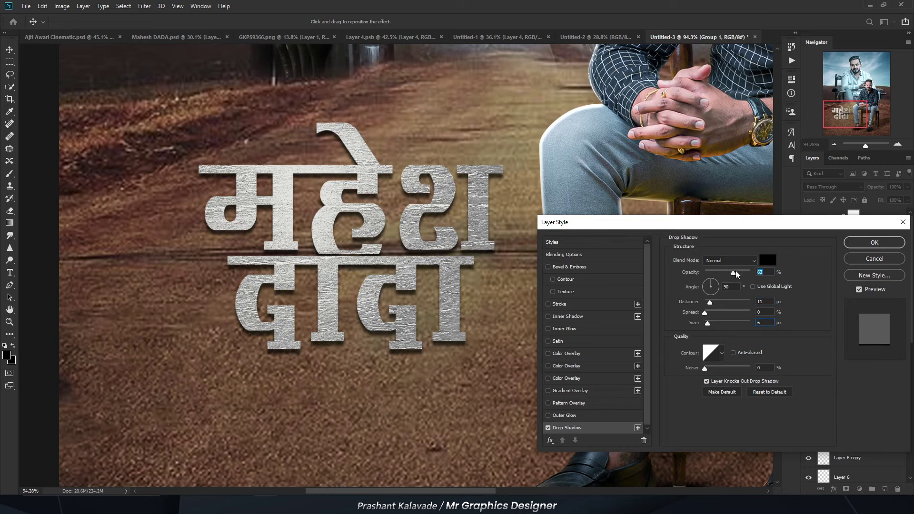
pyautogui.press('Return')
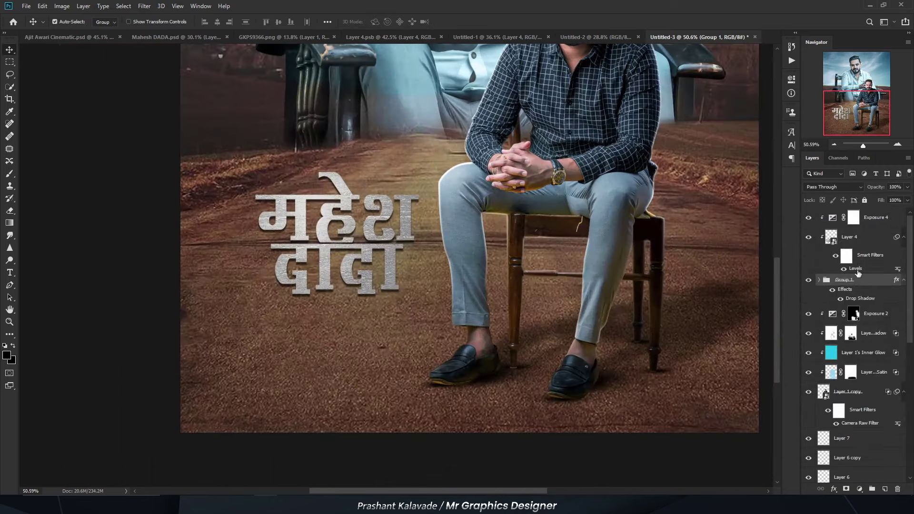
# - Add a new empty layer above Exposure 2 and set up a soft brush
pyautogui.click(888, 322)
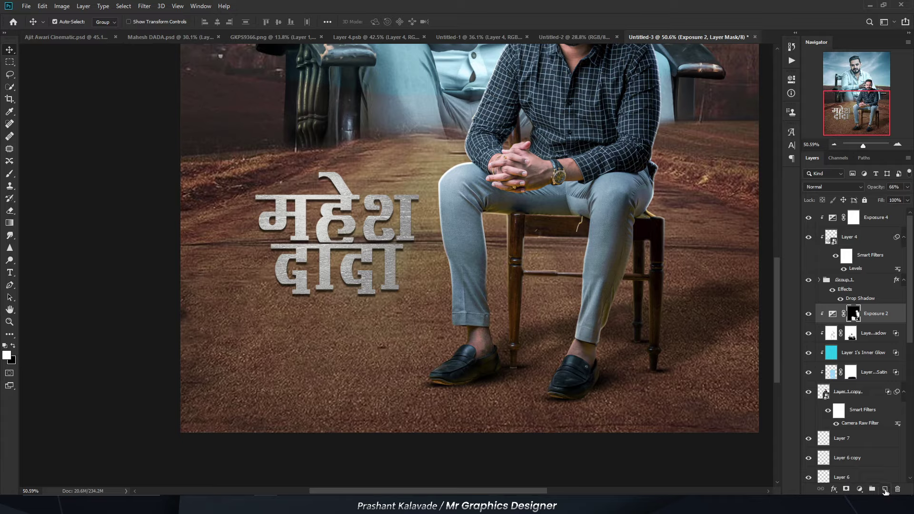
pyautogui.click(884, 489)
pyautogui.press('b')
pyautogui.scroll(2, 340, 286)
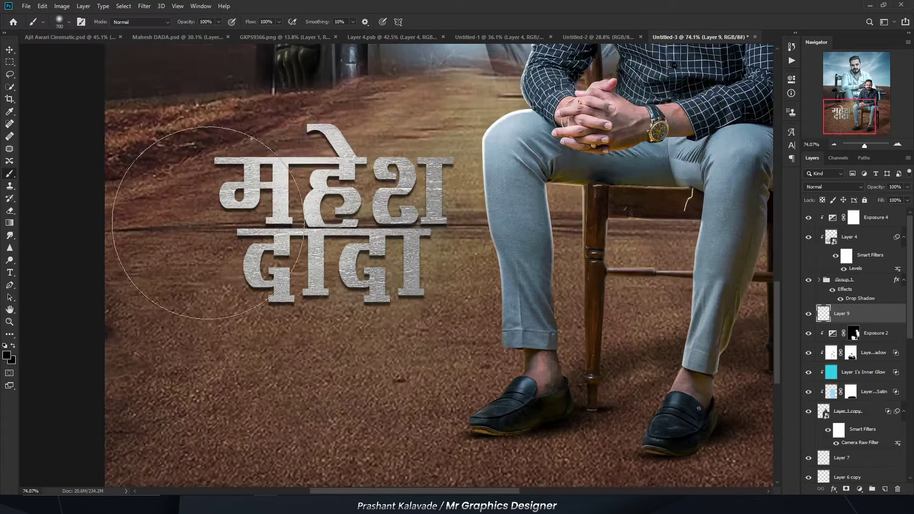
pyautogui.click(58, 23)
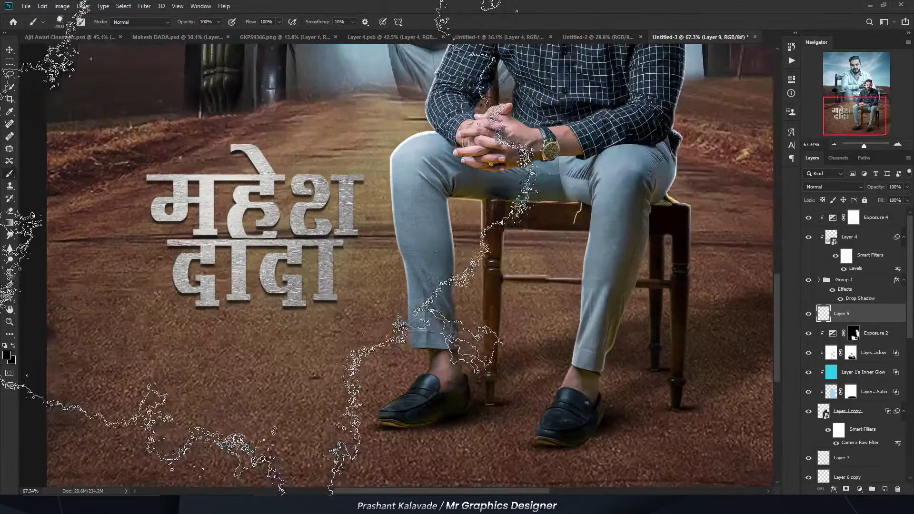
pyautogui.press('[')
pyautogui.press('[')
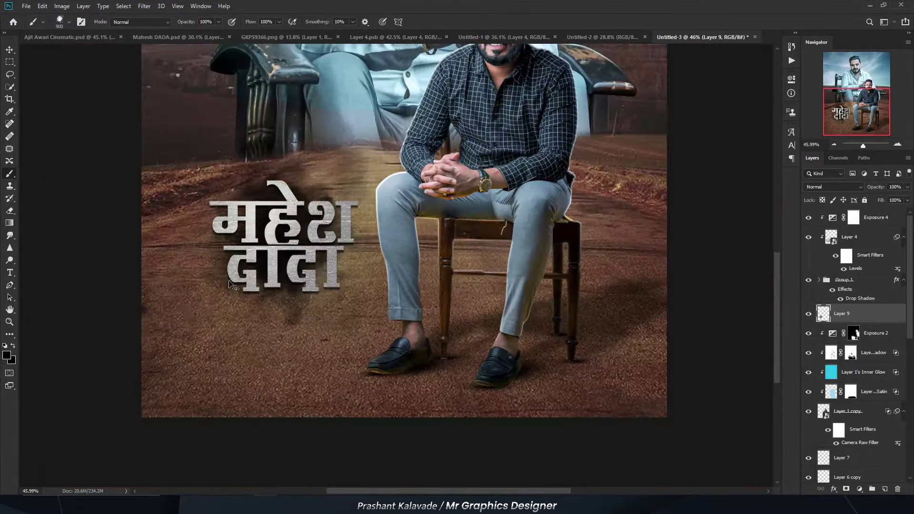
pyautogui.hotkey('ctrl', 'z')
# - Sample a dark brown from the ground and paint a glow behind the title
pyautogui.click(7, 354)
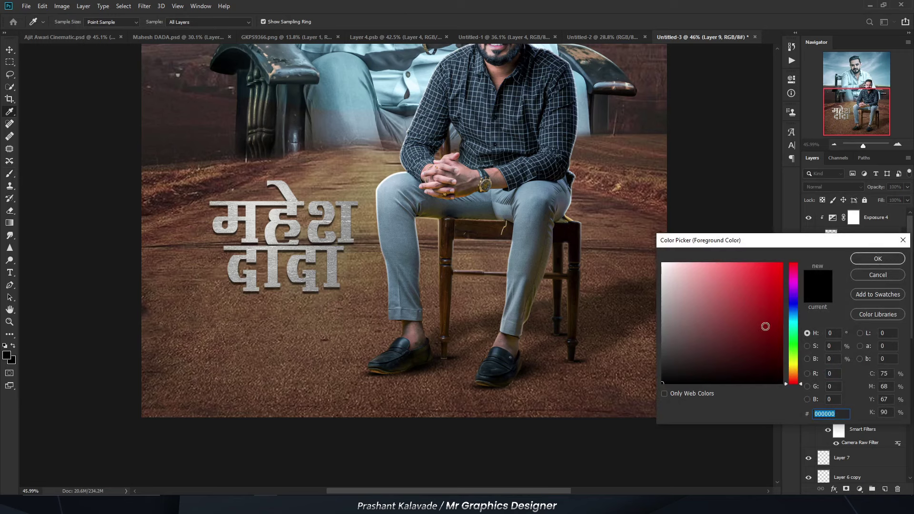
pyautogui.click(482, 357)
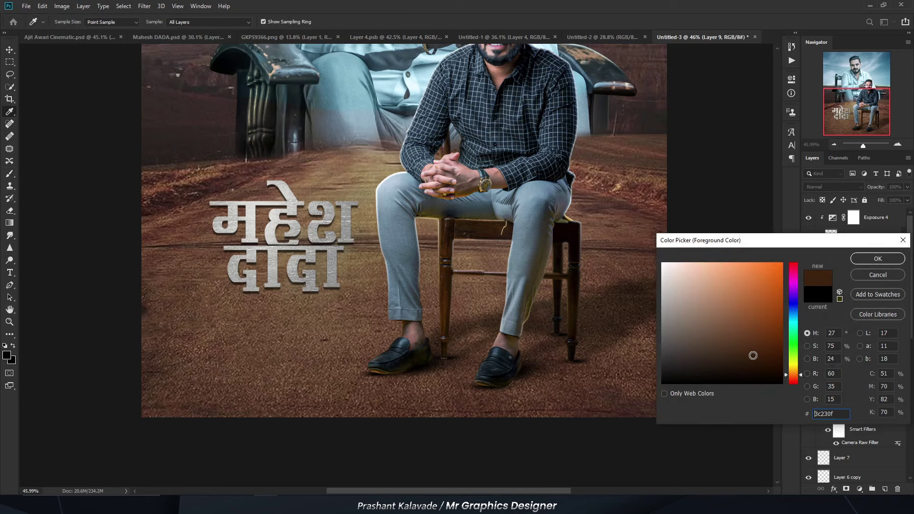
pyautogui.press('Return')
pyautogui.moveTo(373, 314); pyautogui.dragTo(198, 315)
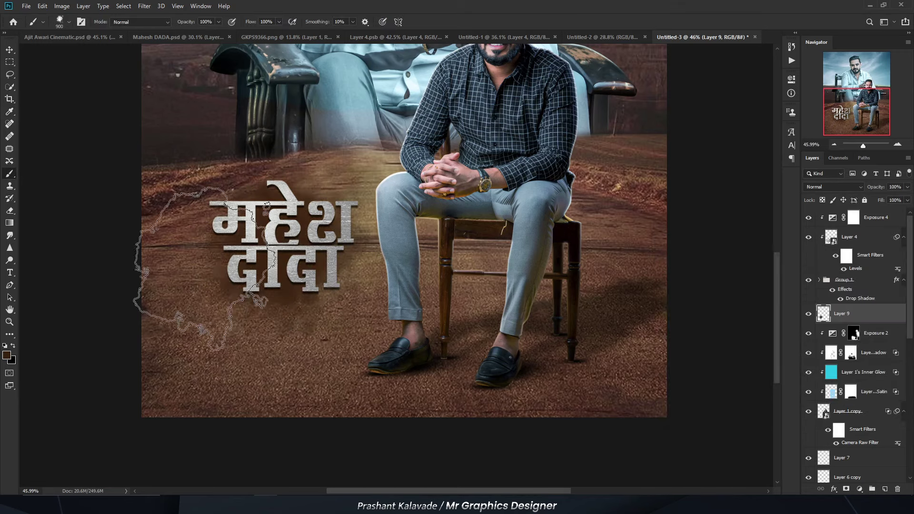
pyautogui.scroll(-3, 198, 315)
pyautogui.scroll(2, 142, 228)
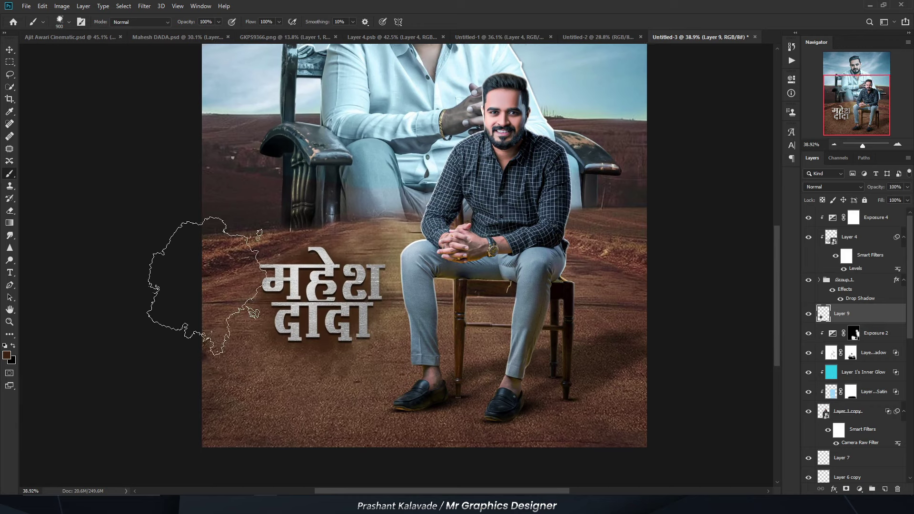
# - Free Transform the brown glow to enlarge it behind the title
pyautogui.hotkey('ctrl', 't')
pyautogui.moveTo(220, 224); pyautogui.dragTo(213, 213)
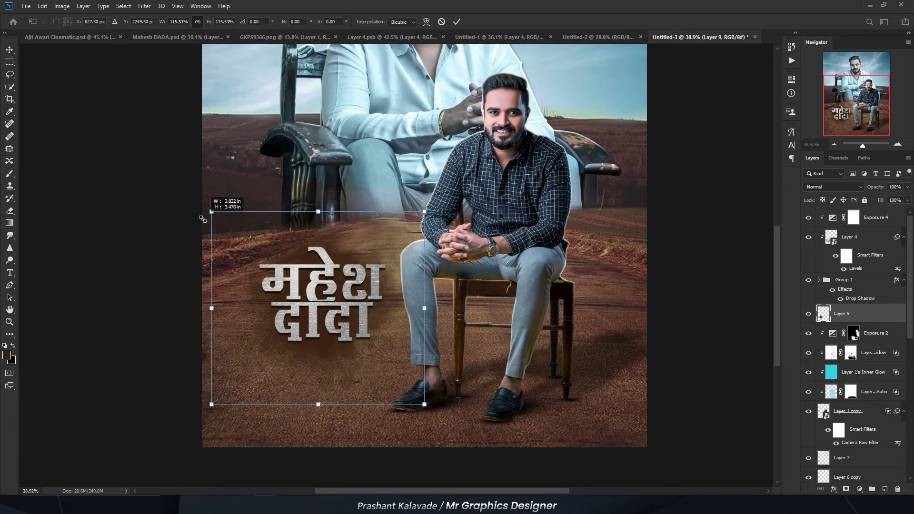
pyautogui.press('Return')
pyautogui.keyDown('alt'); pyautogui.scroll(3, 296, 325); pyautogui.keyUp('alt')
# - Give Group 1 a zero-distance inner shadow and a textured Bevel & Emboss sized 27 px
pyautogui.keyDown('alt'); pyautogui.scroll(3, 296, 325); pyautogui.keyUp('alt')
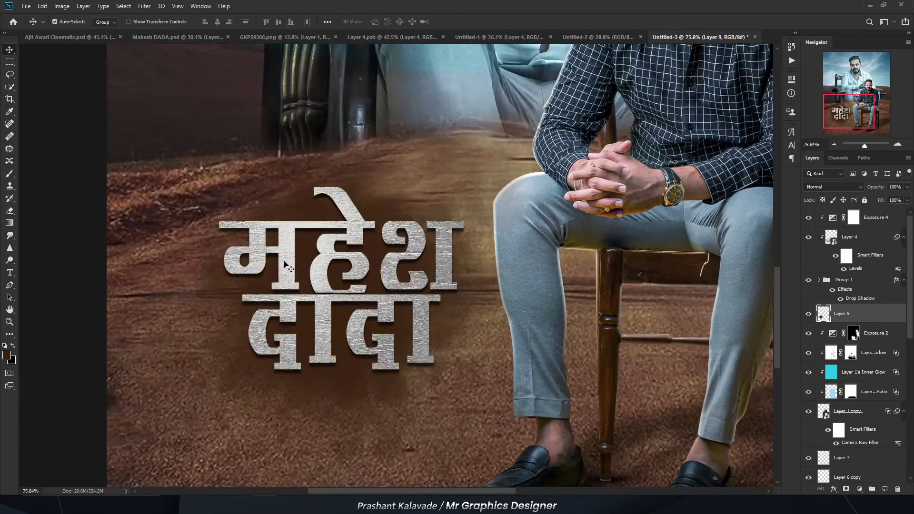
pyautogui.click(890, 280)
pyautogui.doubleClick(869, 284)
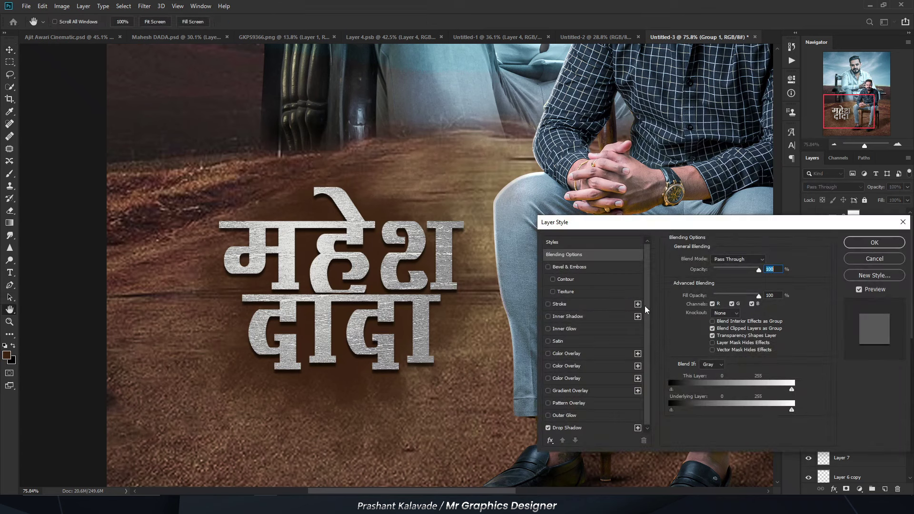
pyautogui.click(582, 318)
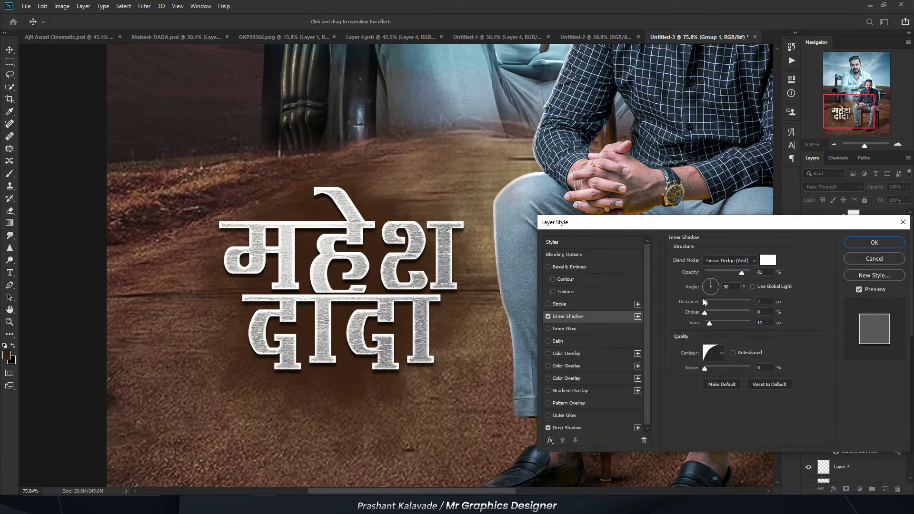
pyautogui.moveTo(702, 299); pyautogui.dragTo(709, 325)
pyautogui.click(554, 267)
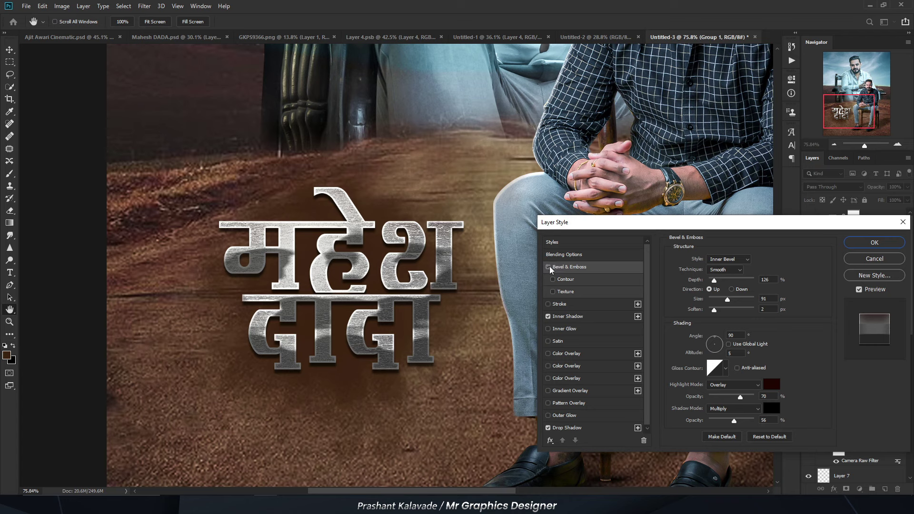
pyautogui.click(553, 292)
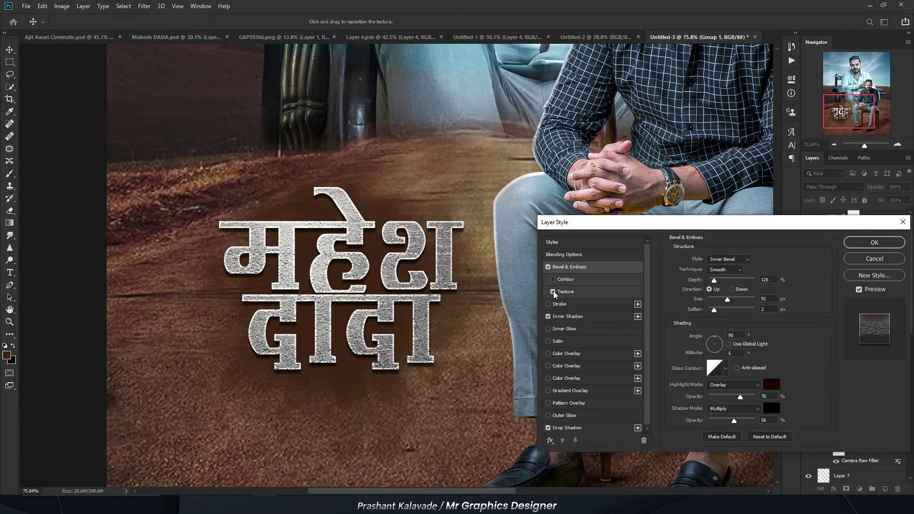
pyautogui.moveTo(724, 303); pyautogui.dragTo(716, 303)
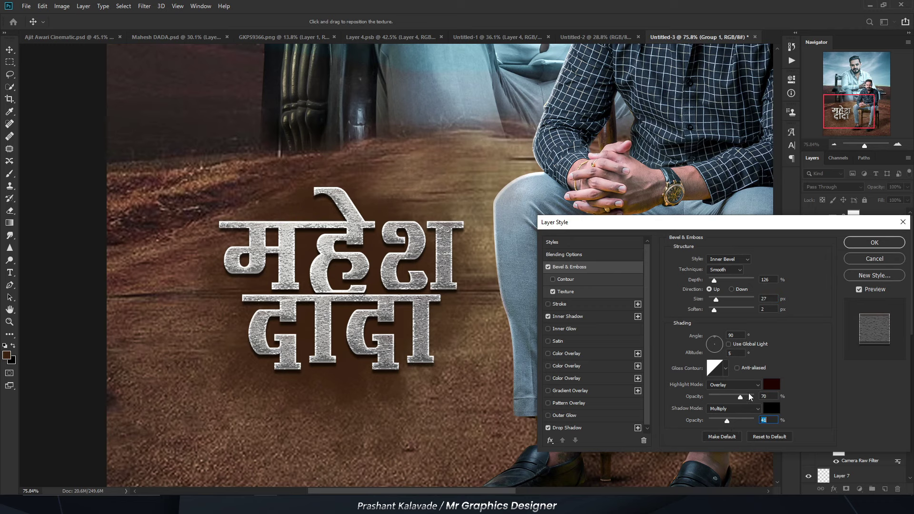
pyautogui.click(771, 384)
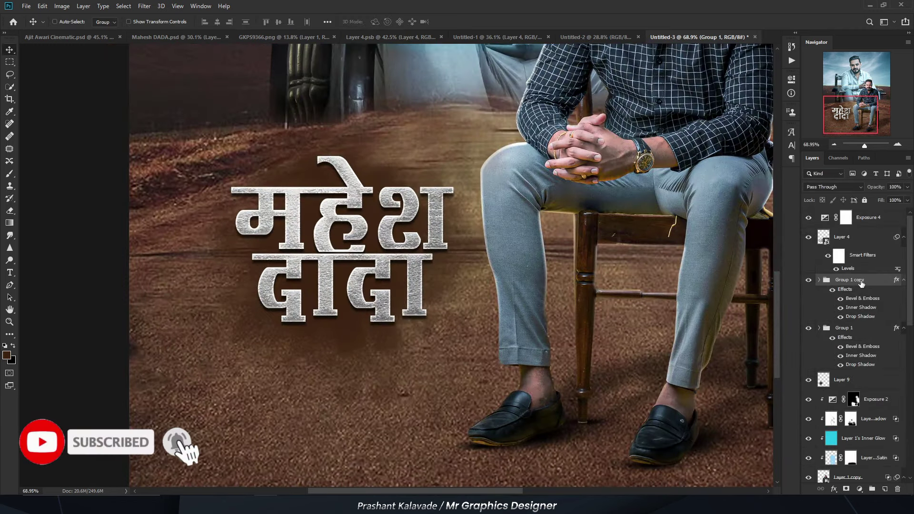
# - Clip the silver texture Layer 4 and Exposure 4 into the duplicated title letters
pyautogui.click(861, 283)
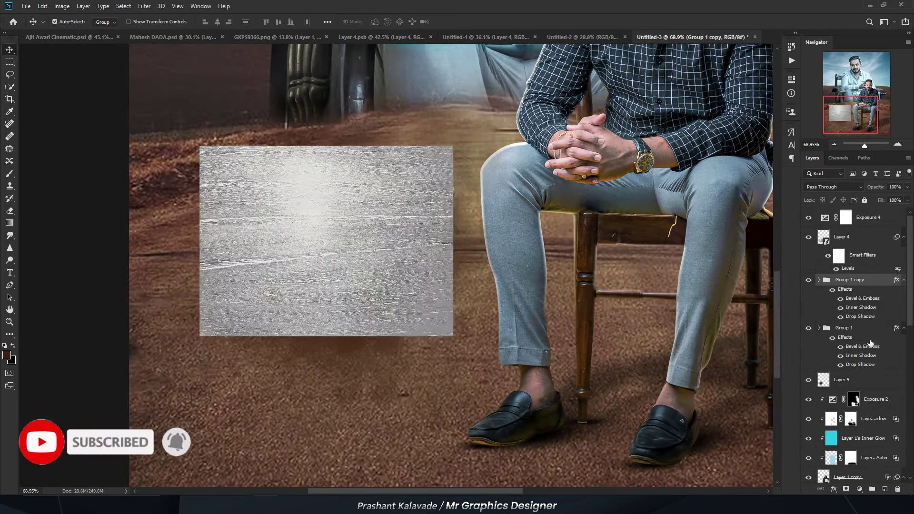
pyautogui.rightClick(855, 250)
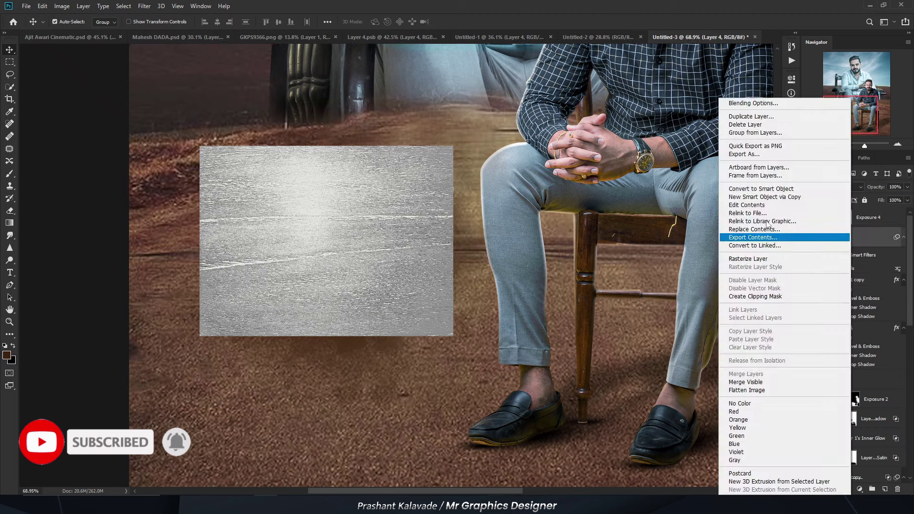
pyautogui.click(780, 298)
pyautogui.rightClick(873, 225)
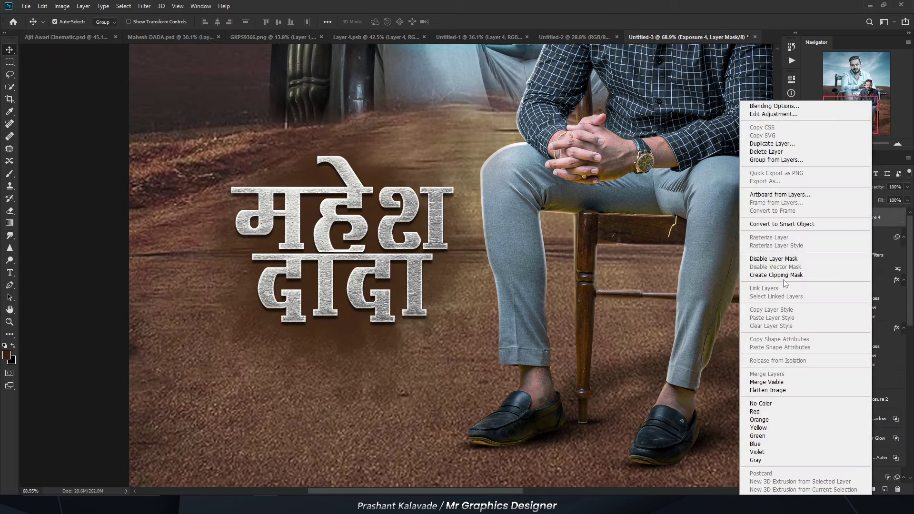
pyautogui.click(766, 265)
# - Split the original title's effects into layers and enlarge it behind the textured copy
pyautogui.click(896, 328)
pyautogui.rightClick(897, 328)
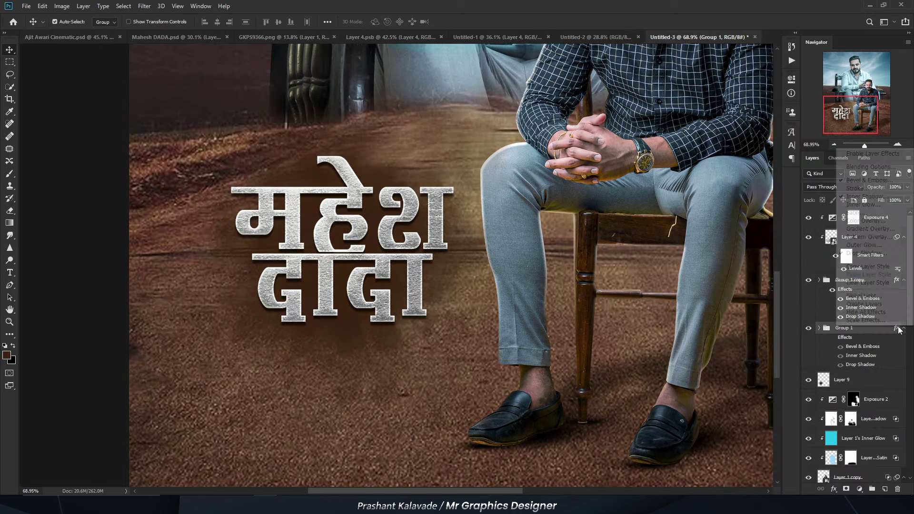
pyautogui.click(871, 303)
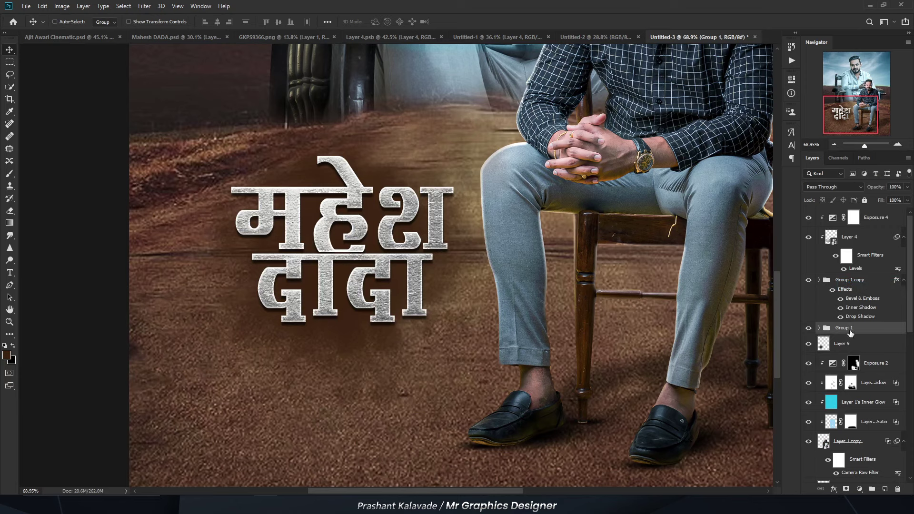
pyautogui.hotkey('ctrl', 't')
pyautogui.moveTo(227, 155); pyautogui.dragTo(215, 135)
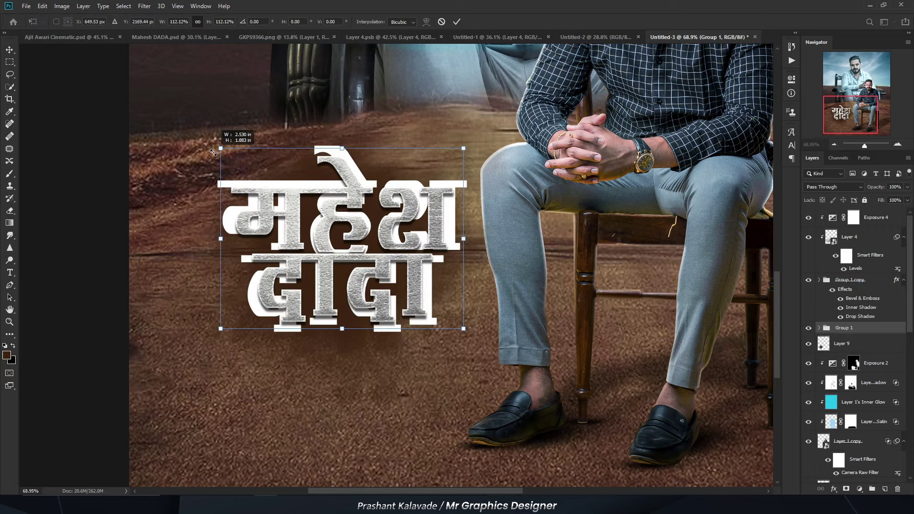
pyautogui.press('Return')
# - Set the enlarged title group's blend mode to Soft Light
pyautogui.keyDown('alt'); pyautogui.scroll(3, 283, 167); pyautogui.keyUp('alt')
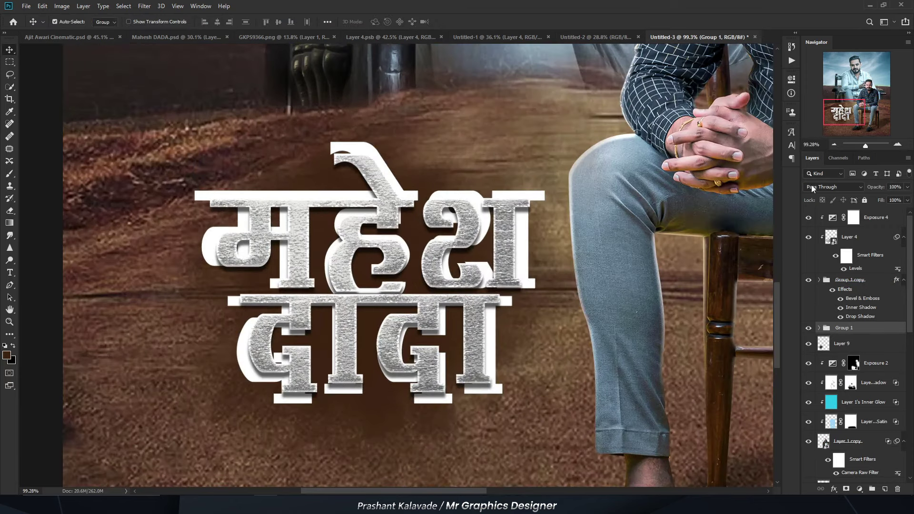
pyautogui.click(812, 187)
pyautogui.click(827, 328)
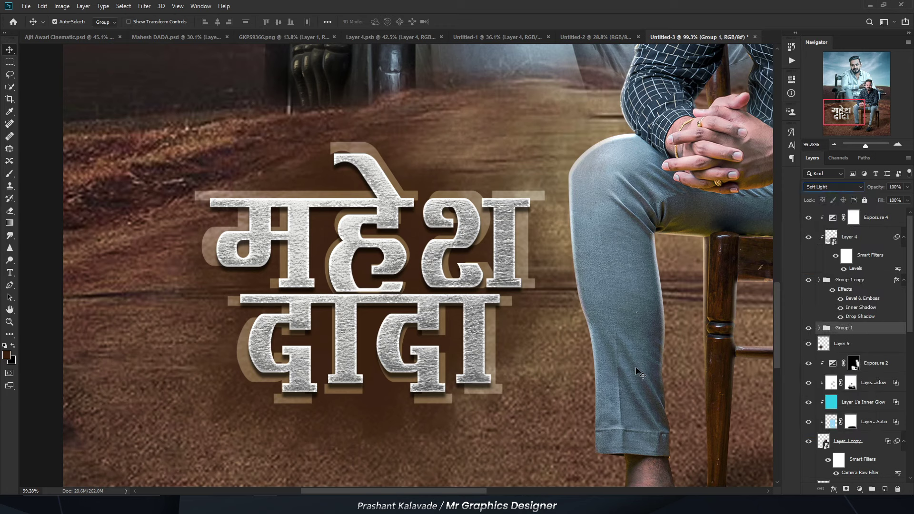
pyautogui.click(875, 363)
pyautogui.keyDown('alt'); pyautogui.scroll(2, 384, 215); pyautogui.keyUp('alt')
# - Convert the enlarged title group to a smart object at 58% opacity
pyautogui.moveTo(491, 229); pyautogui.dragTo(479, 196)
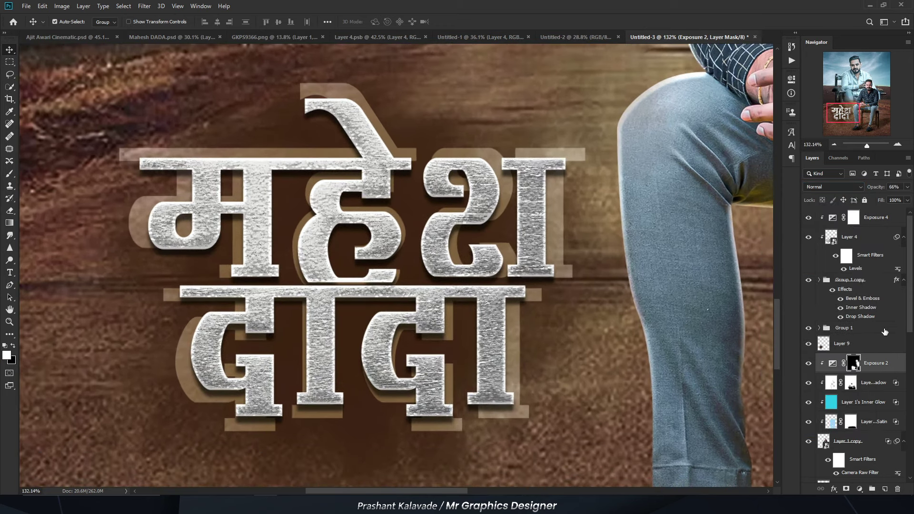
pyautogui.click(884, 329)
pyautogui.rightClick(864, 332)
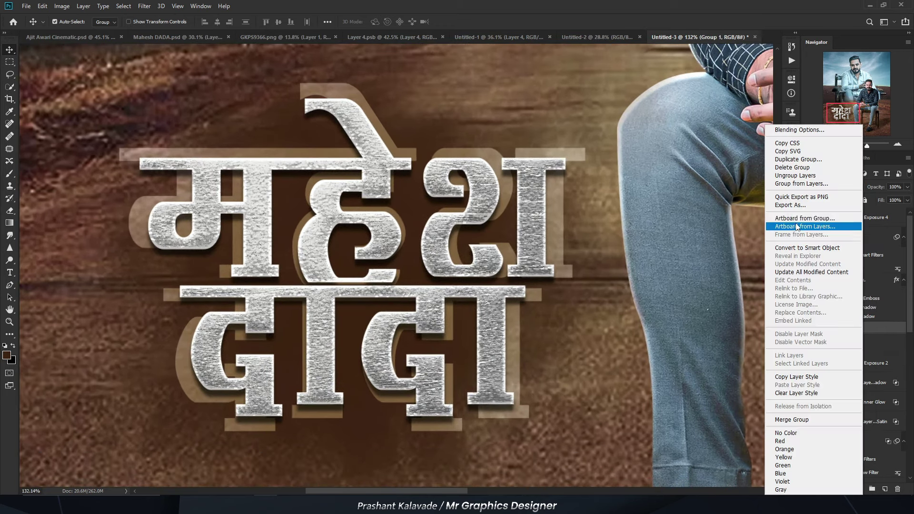
pyautogui.click(808, 238)
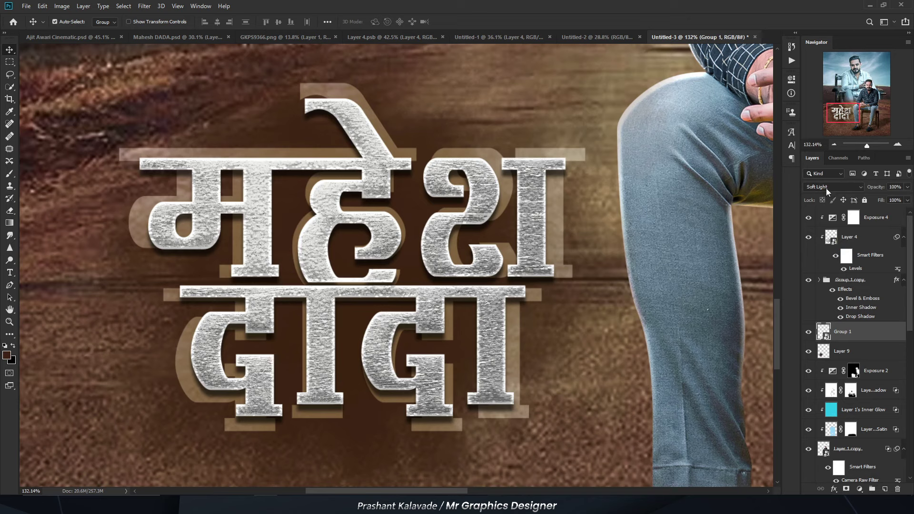
pyautogui.click(906, 186)
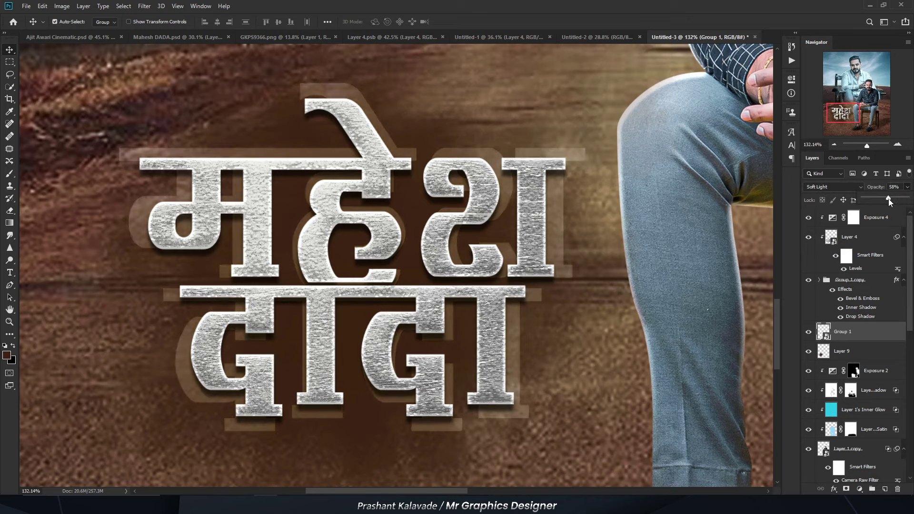
pyautogui.click(144, 6)
pyautogui.moveTo(149, 114)
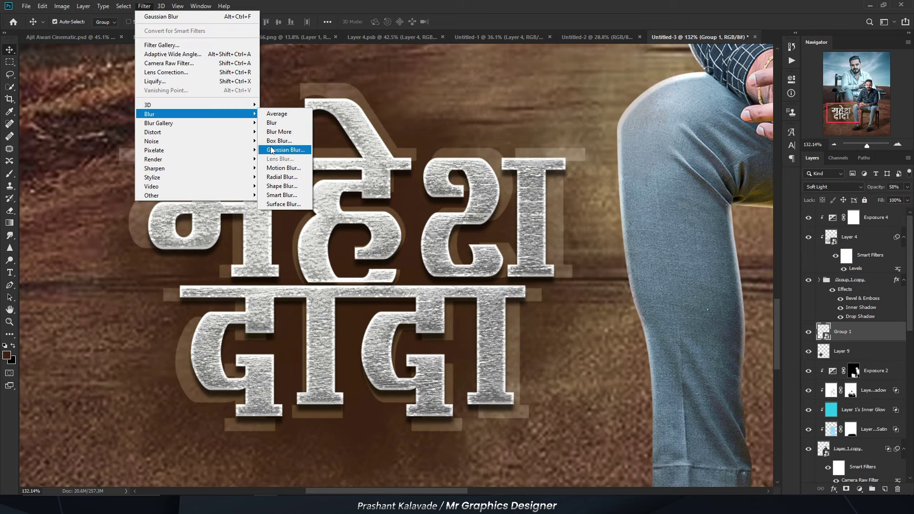
# - Apply a Gaussian Blur with radius about 3.6 pixels to the enlarged title copy
pyautogui.click(286, 149)
pyautogui.moveTo(179, 284); pyautogui.dragTo(167, 286)
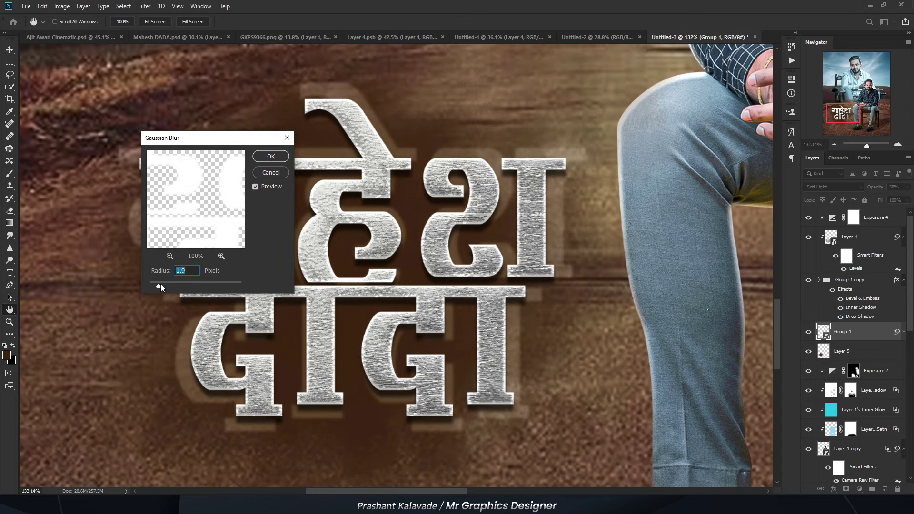
pyautogui.press('Return')
pyautogui.scroll(-5, 294, 304)
# - Scale the whole title block up to about 136% at the poster's lower left
pyautogui.press('v')
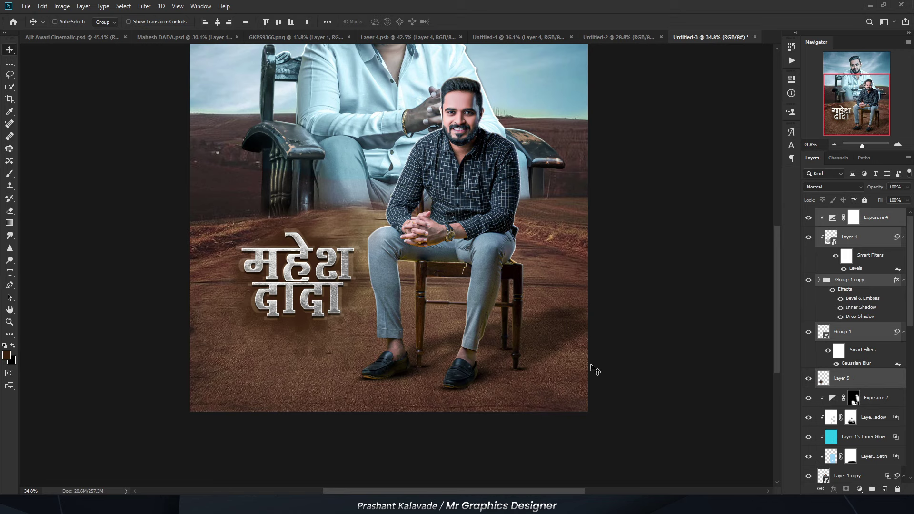
pyautogui.hotkey('ctrl', 't')
pyautogui.scroll(-2, 308, 314)
pyautogui.moveTo(234, 349); pyautogui.dragTo(210, 368)
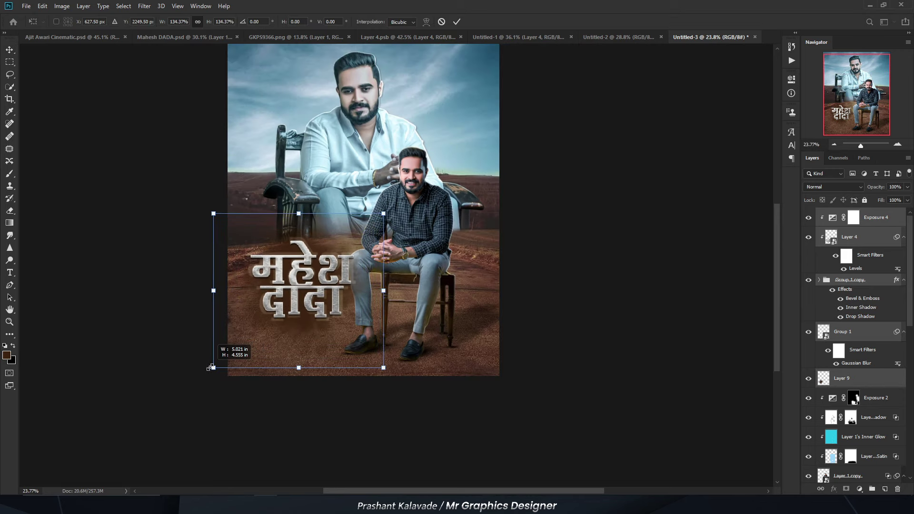
pyautogui.press('Return')
pyautogui.scroll(-2, 278, 298)
pyautogui.scroll(2, 278, 297)
pyautogui.scroll(3, 279, 298)
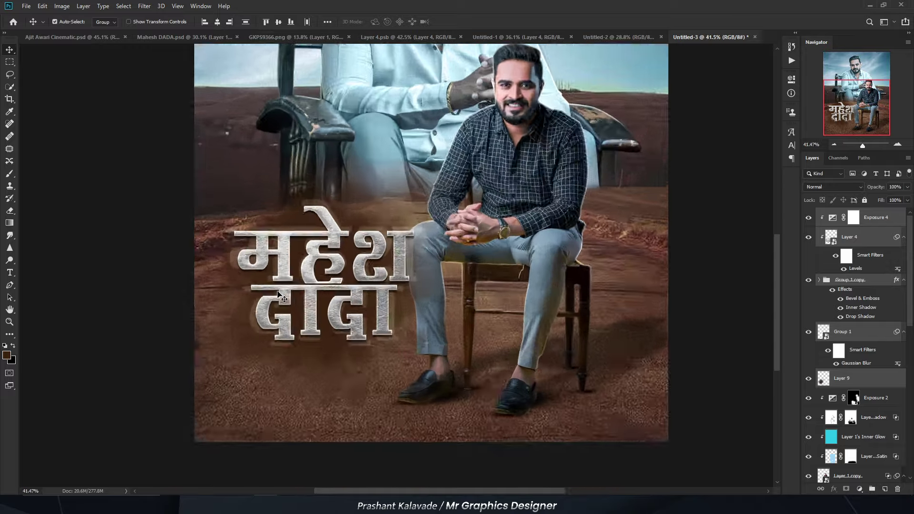
pyautogui.scroll(2, 269, 298)
pyautogui.scroll(2, 257, 299)
pyautogui.scroll(2, 245, 298)
pyautogui.scroll(-3, 242, 299)
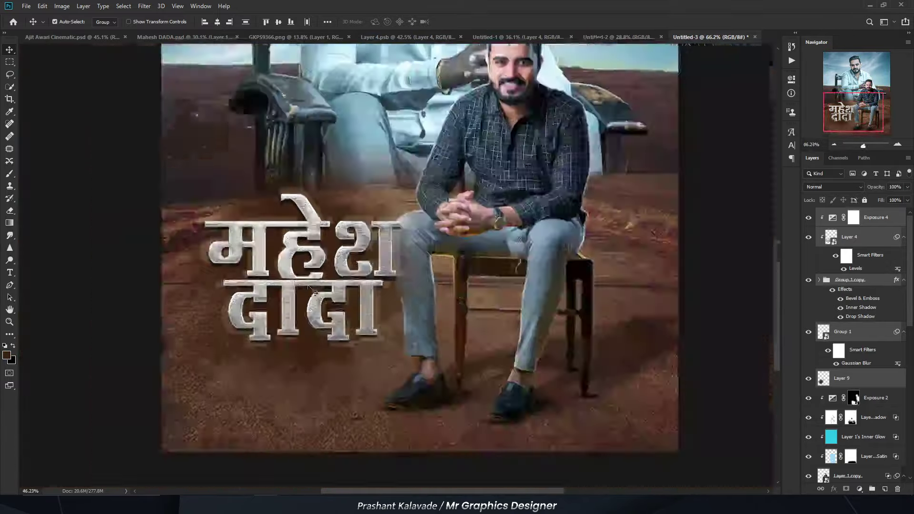
pyautogui.scroll(-2, 252, 266)
# - Start a new text layer in the sky using Khand Bold in white (#ffffff)
pyautogui.press('t')
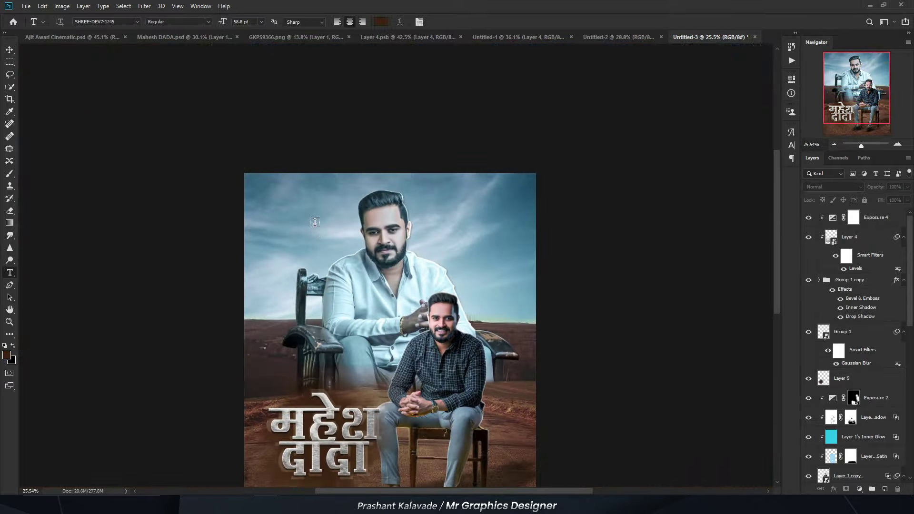
pyautogui.scroll(2, 264, 233)
pyautogui.click(267, 235)
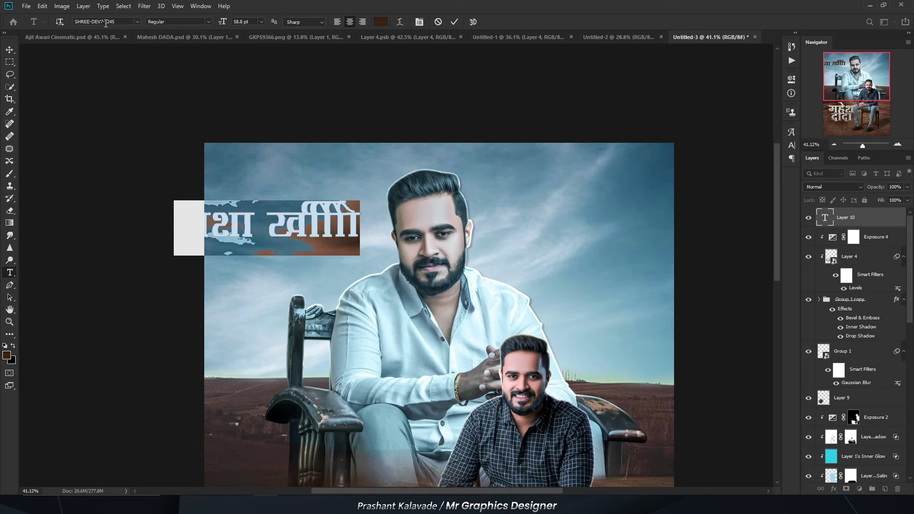
pyautogui.write('khand')
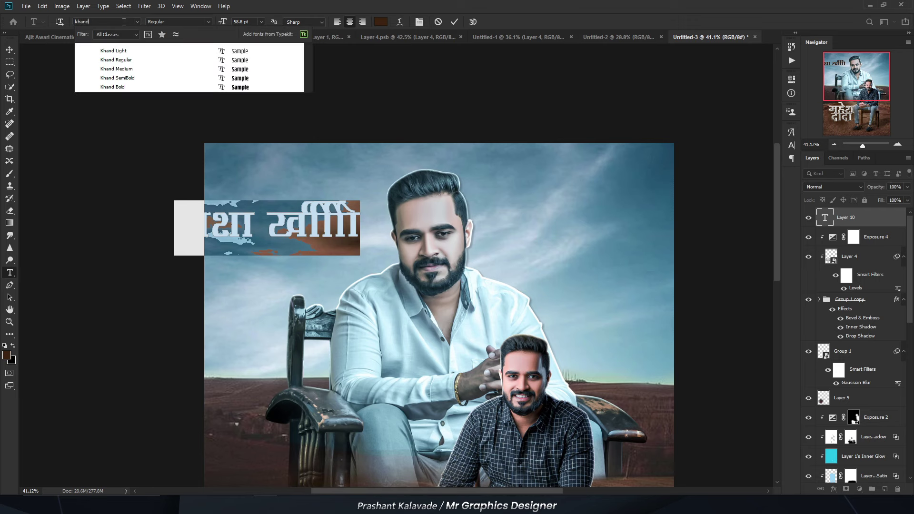
pyautogui.click(113, 86)
pyautogui.click(381, 22)
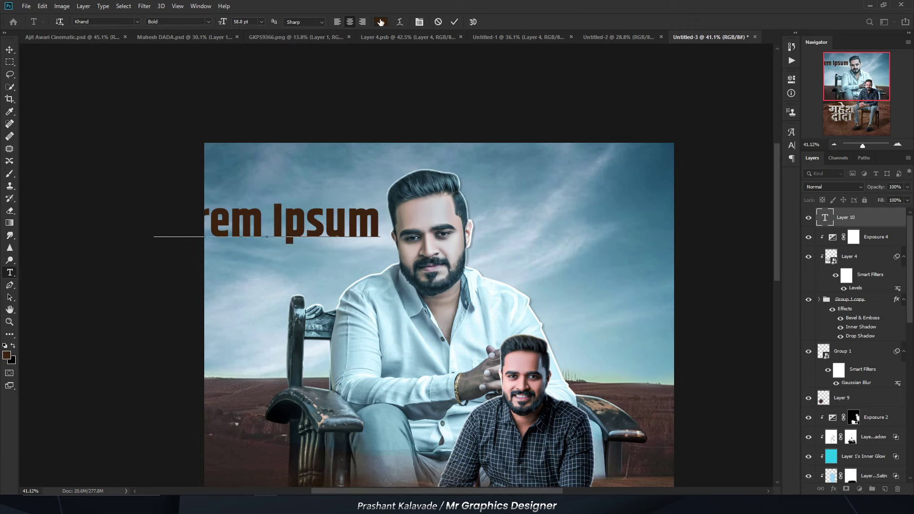
pyautogui.write('ffffff')
pyautogui.press('Return')
# - Type 'YOUTH ICON' at the top centre and tighten its line spacing
pyautogui.moveTo(232, 279); pyautogui.dragTo(354, 261)
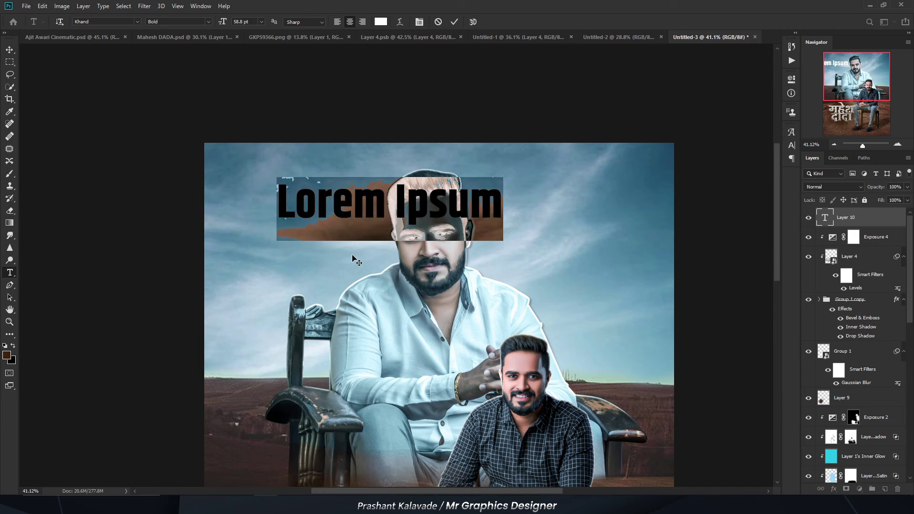
pyautogui.write('Y')
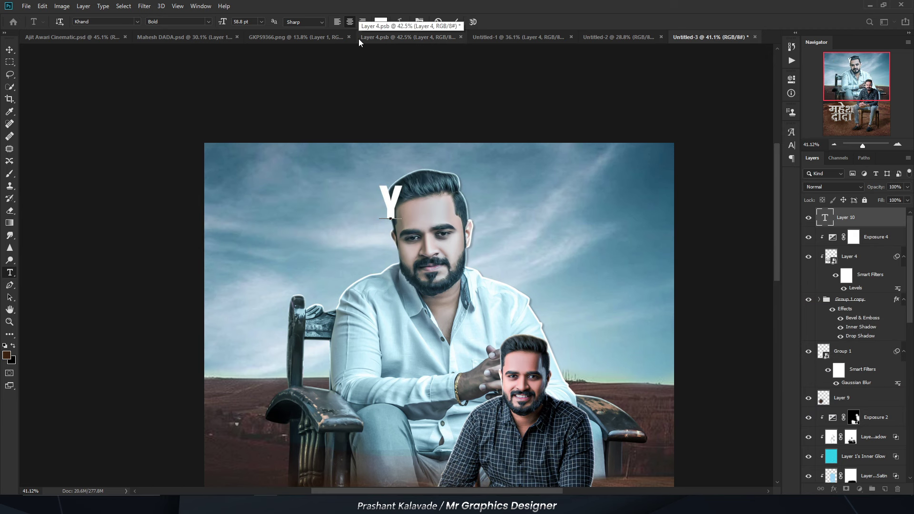
pyautogui.write('OUTH')
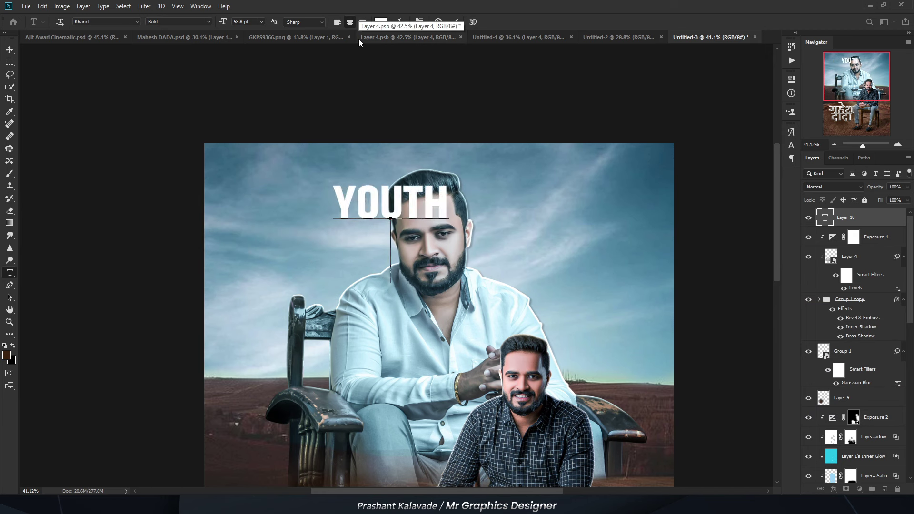
pyautogui.write(' ICON')
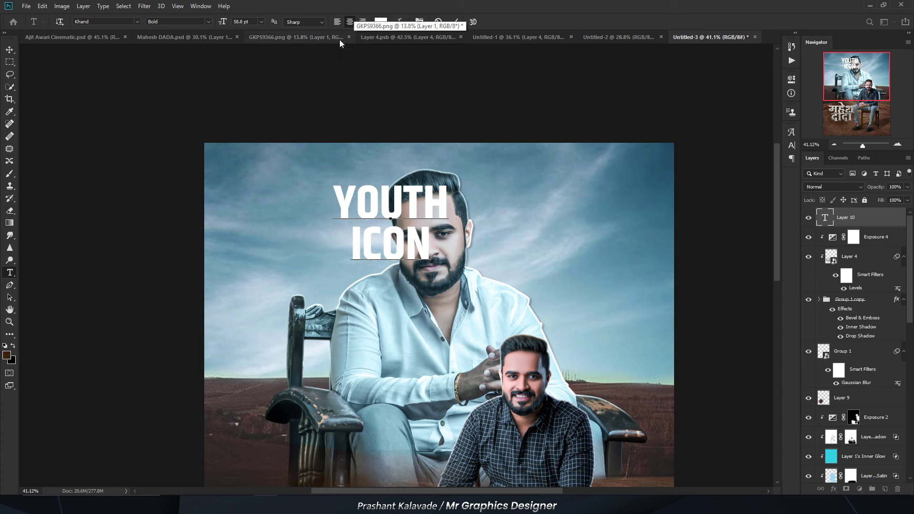
pyautogui.hotkey('ctrl', 'a')
pyautogui.click(791, 145)
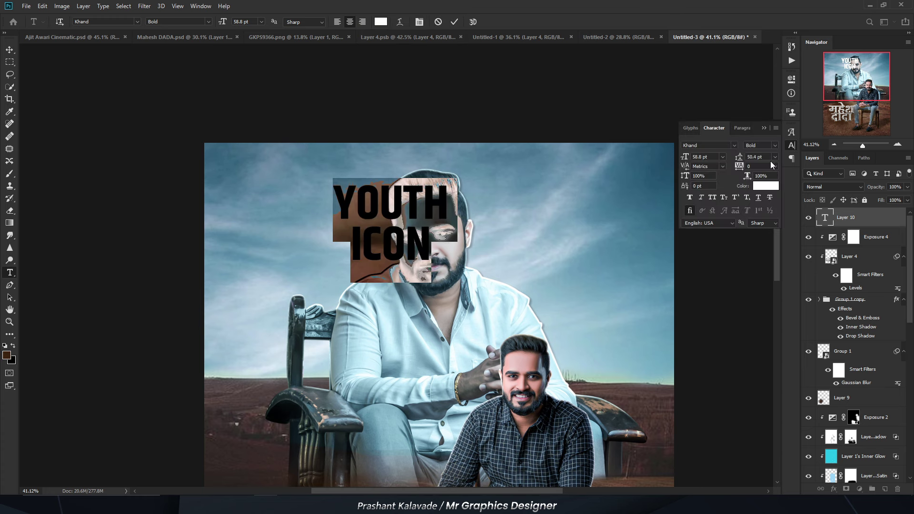
pyautogui.press('Down')
pyautogui.press('Down')
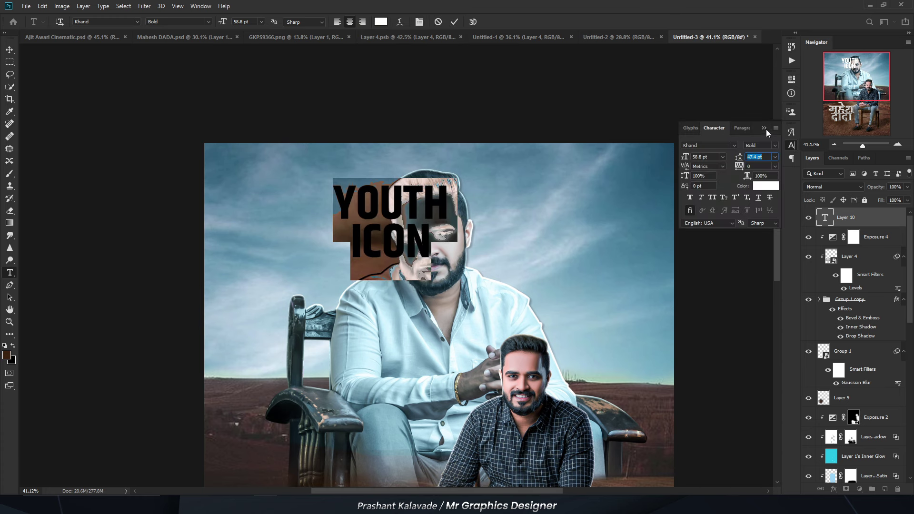
pyautogui.click(763, 127)
# - Move the YOUTH ICON text to the right and scale it up
pyautogui.hotkey('ctrl', 'Return')
pyautogui.press('v')
pyautogui.hotkey('ctrl', '-')
pyautogui.moveTo(367, 203)
pyautogui.mouseDown()
pyautogui.moveTo(425, 226)
pyautogui.moveTo(319, 179)
pyautogui.mouseUp()
pyautogui.hotkey('ctrl', 't')
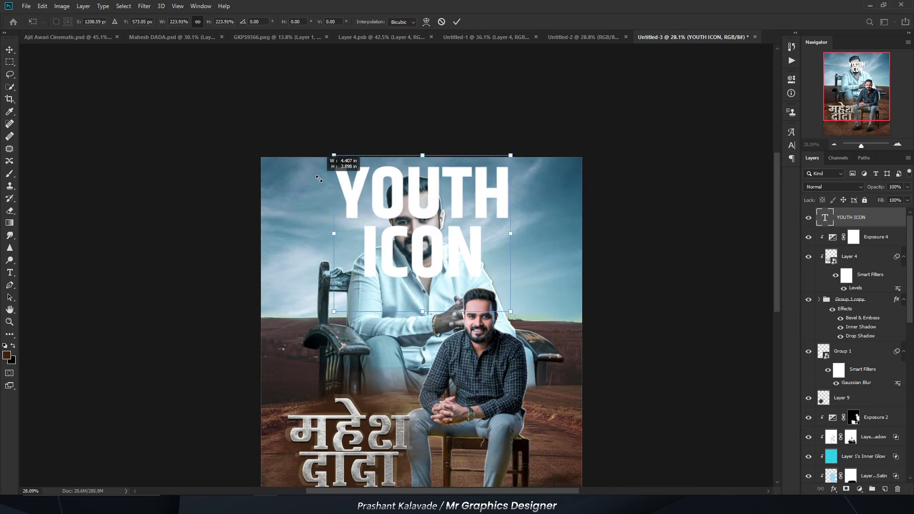
pyautogui.press('Return')
pyautogui.doubleClick(825, 217)
pyautogui.hotkey('ctrl', '+')
# - Set YOUTH ICON to horizontal scale 116%, vertical scale 103% and tracking 20
pyautogui.click(791, 145)
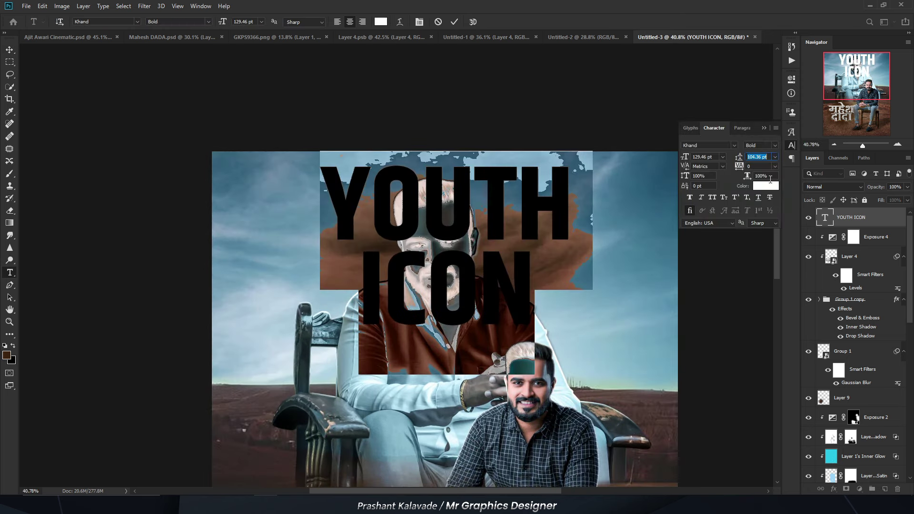
pyautogui.press('Up')
pyautogui.press('Up')
pyautogui.press('Up')
pyautogui.press('Up')
pyautogui.press('Up')
pyautogui.press('Up')
pyautogui.press('Up')
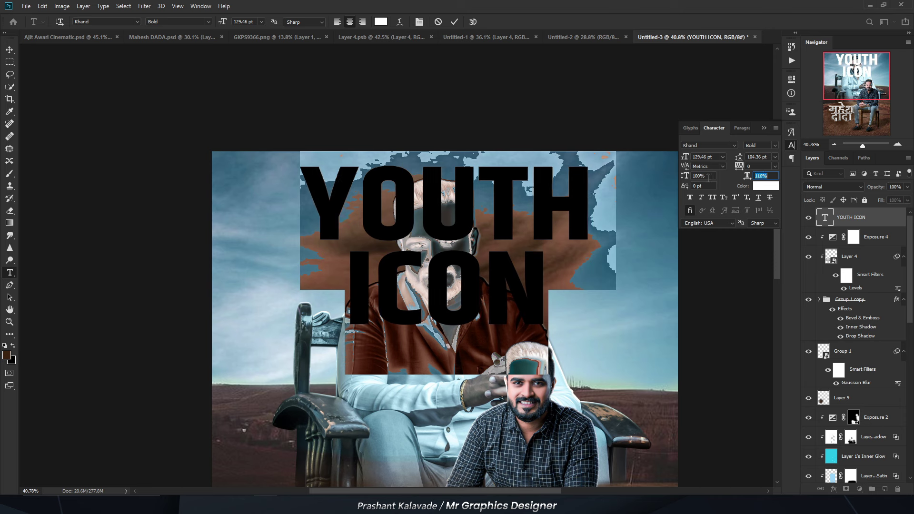
pyautogui.click(702, 176)
pyautogui.press('Up')
pyautogui.press('Up')
pyautogui.press('Up')
pyautogui.press('Down')
pyautogui.click(755, 166)
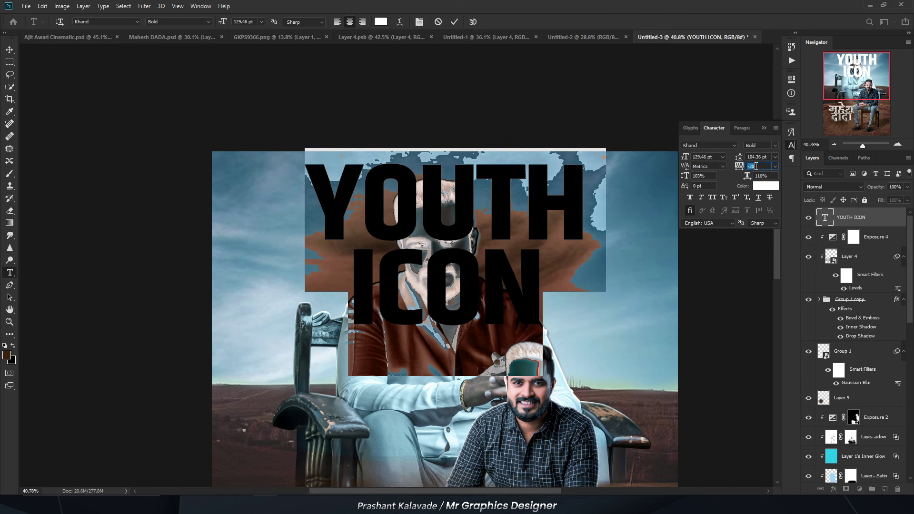
pyautogui.press('Up')
pyautogui.press('Up')
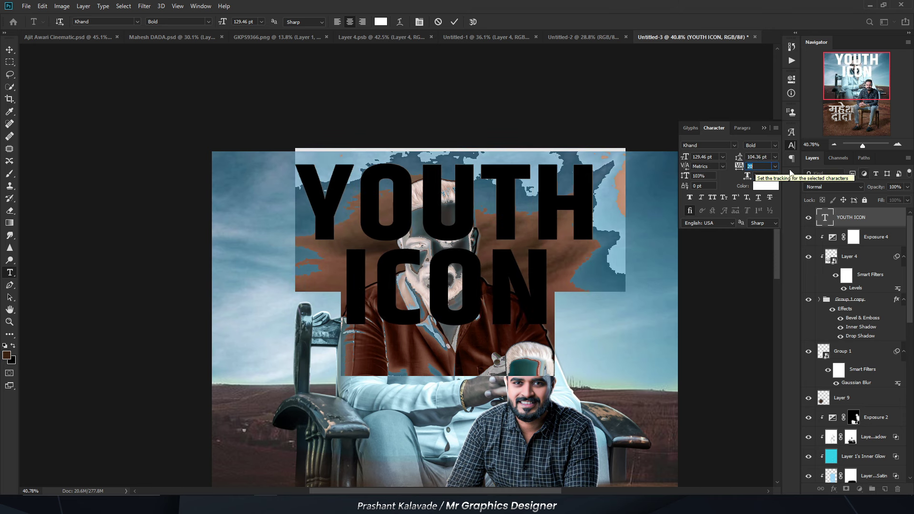
# - Move the YOUTH ICON layer down to just above Exposure 1, behind the man
pyautogui.click(9, 50)
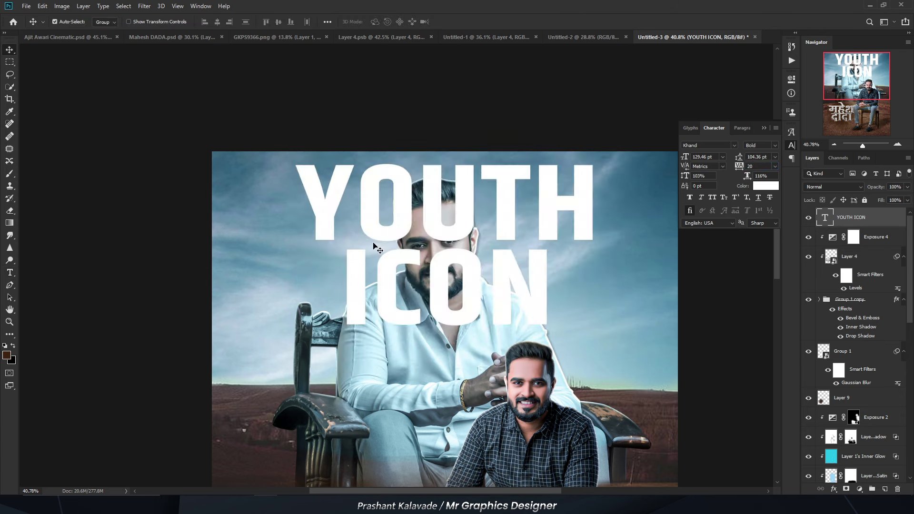
pyautogui.moveTo(363, 204); pyautogui.dragTo(357, 208)
pyautogui.moveTo(863, 218); pyautogui.dragTo(856, 381)
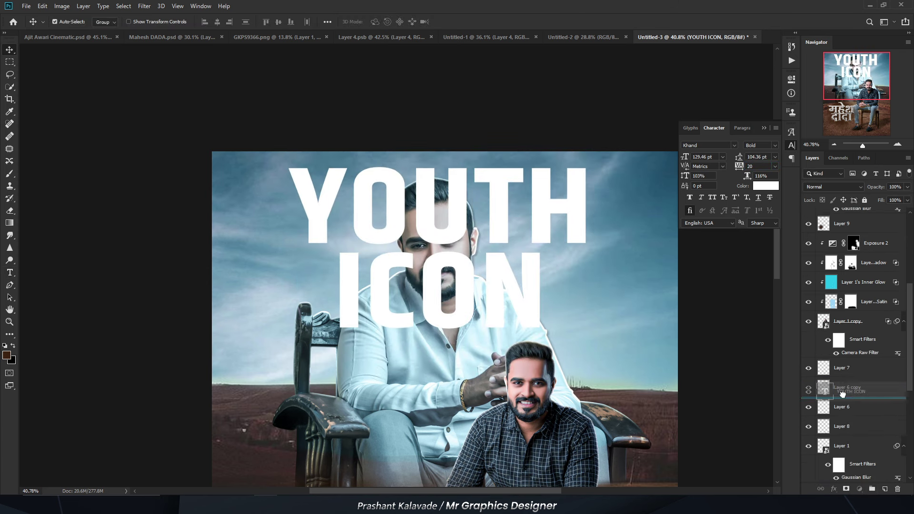
pyautogui.moveTo(856, 381)
pyautogui.mouseDown()
pyautogui.moveTo(856, 481)
pyautogui.moveTo(859, 396)
pyautogui.mouseUp()
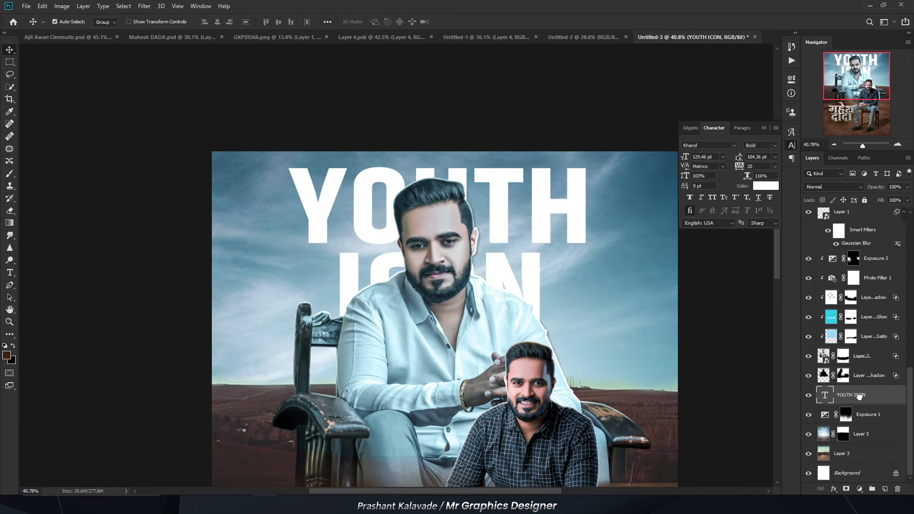
pyautogui.scroll(1, 455, 276)
pyautogui.scroll(-2, 433, 262)
pyautogui.scroll(-1, 414, 248)
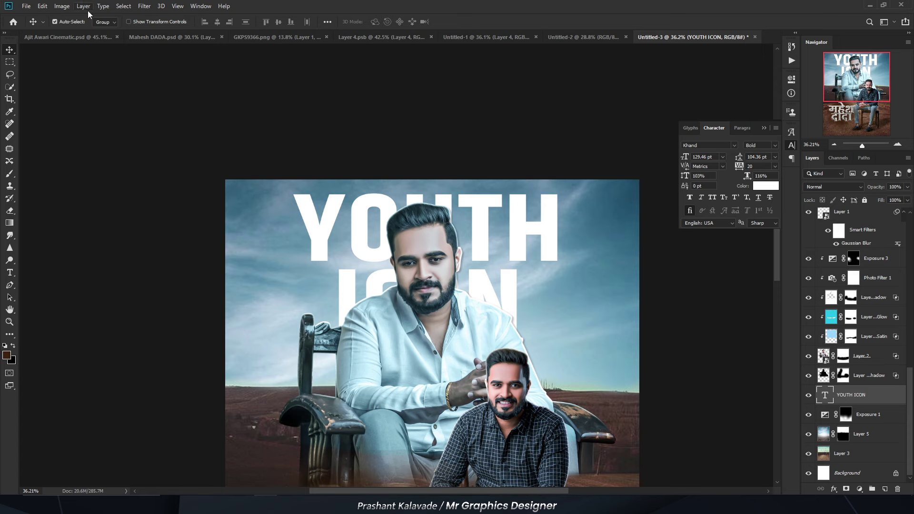
# - Convert YOUTH ICON to a smart object blended in Soft Light
pyautogui.rightClick(872, 397)
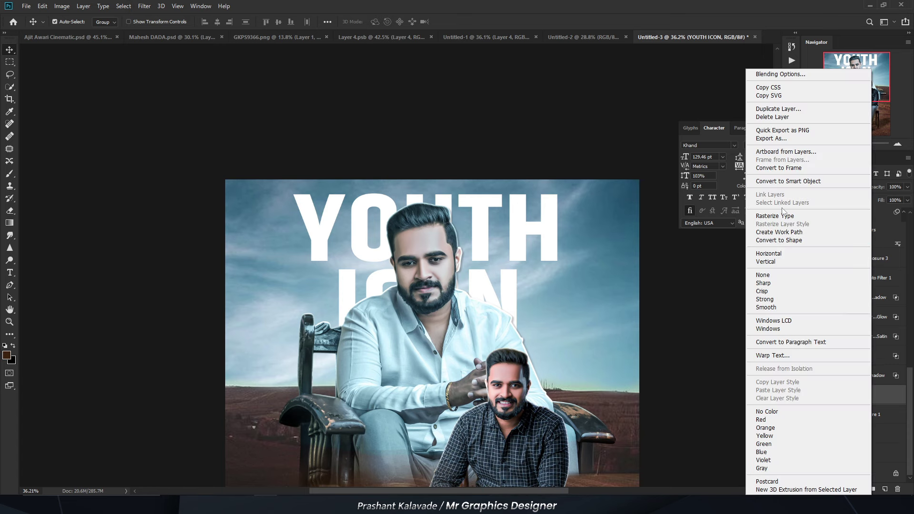
pyautogui.click(809, 177)
pyautogui.scroll(2, 457, 252)
pyautogui.click(833, 187)
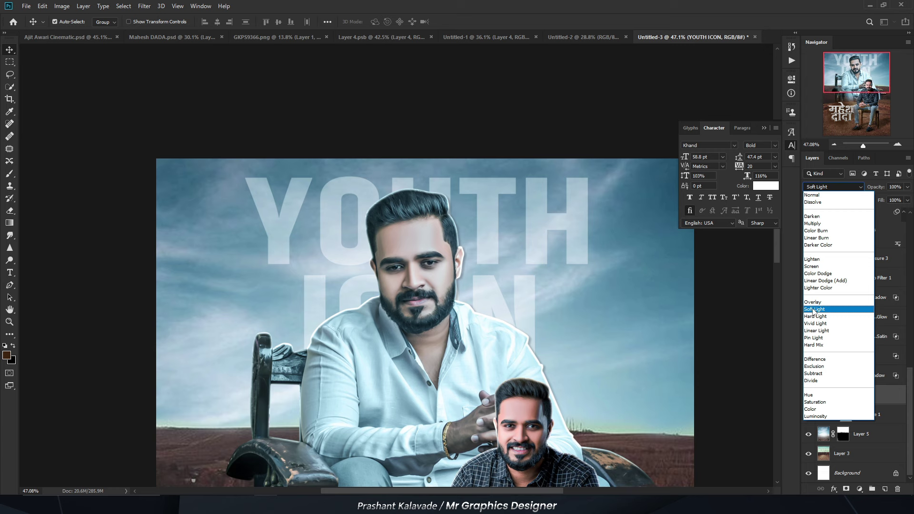
pyautogui.click(814, 309)
# - Apply a slight Gaussian Blur to the YOUTH ICON title
pyautogui.keyDown('ctrl'); pyautogui.click(841, 396); pyautogui.keyUp('ctrl')
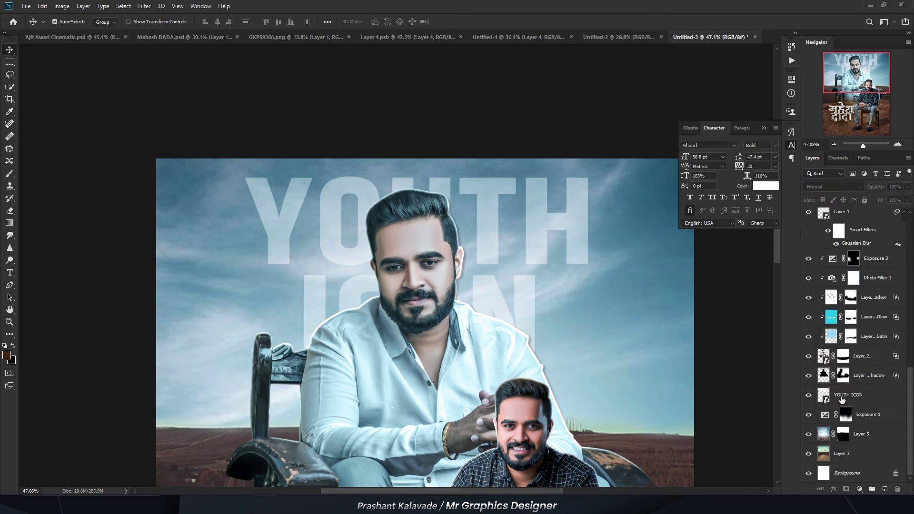
pyautogui.click(150, 7)
pyautogui.moveTo(149, 114)
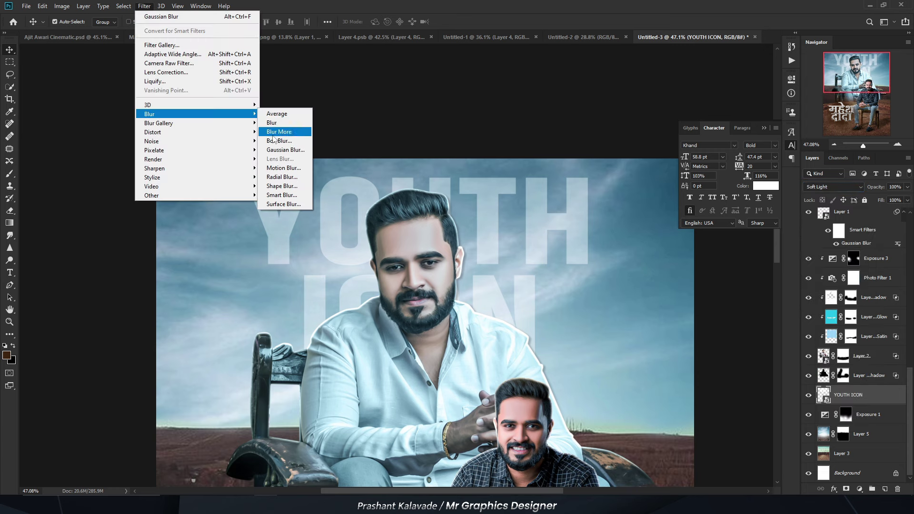
pyautogui.click(285, 150)
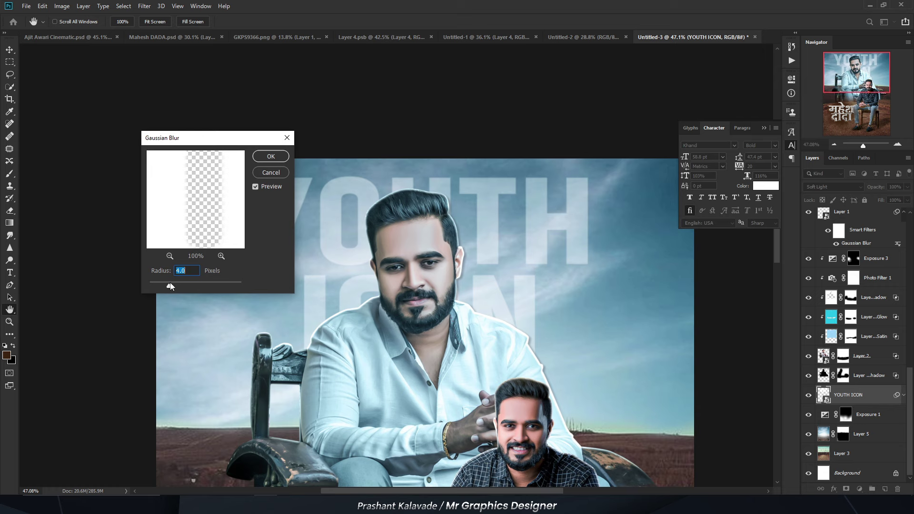
pyautogui.click(270, 156)
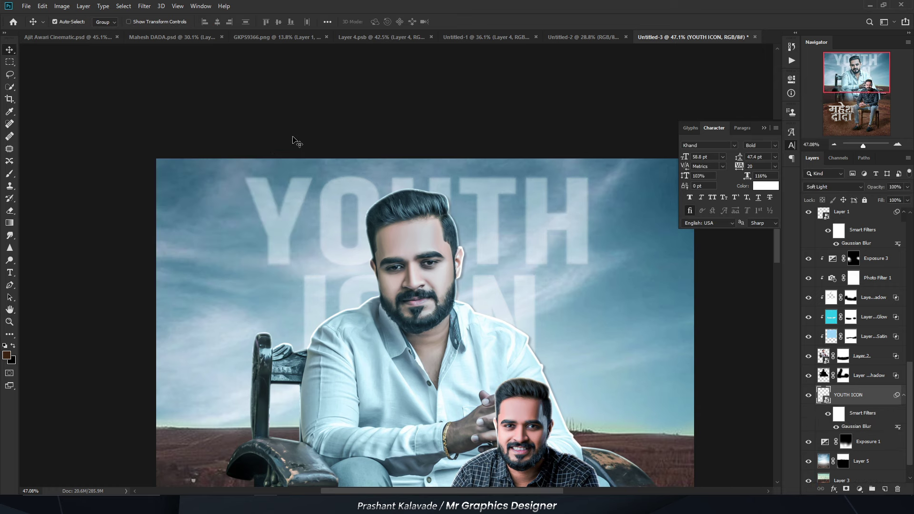
pyautogui.scroll(-2, 292, 140)
# - Enlarge YOUTH ICON slightly and stretch it up to the poster's top edge
pyautogui.hotkey('ctrl', 't')
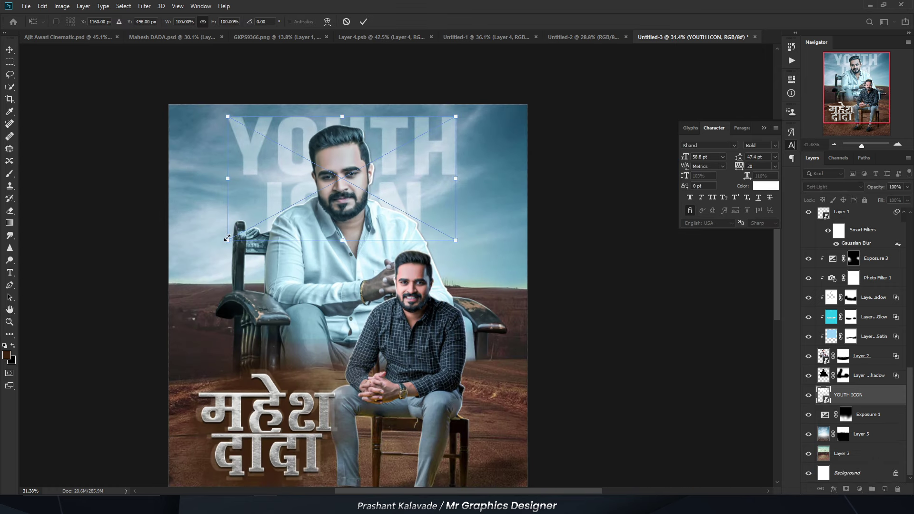
pyautogui.moveTo(227, 239); pyautogui.dragTo(222, 242)
pyautogui.press('Return')
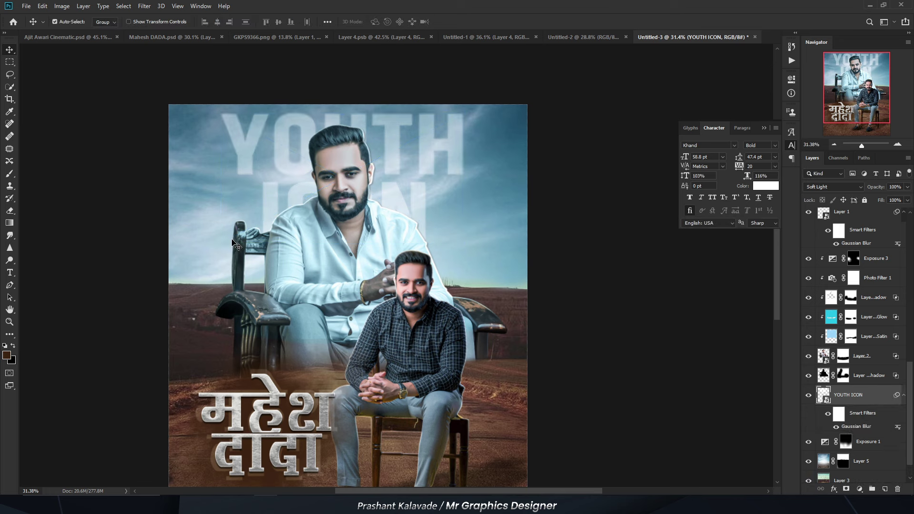
pyautogui.scroll(-2, 257, 143)
pyautogui.scroll(1, 278, 144)
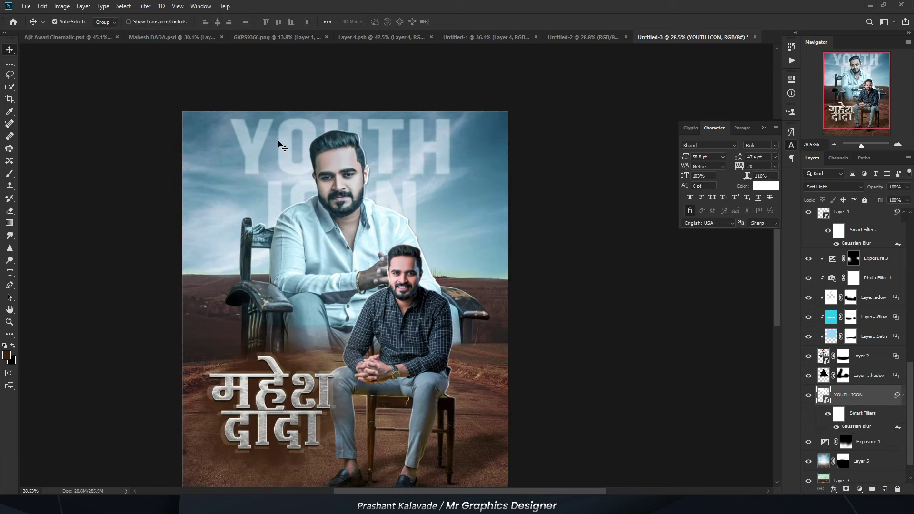
pyautogui.hotkey('ctrl', 't')
pyautogui.scroll(1, 327, 123)
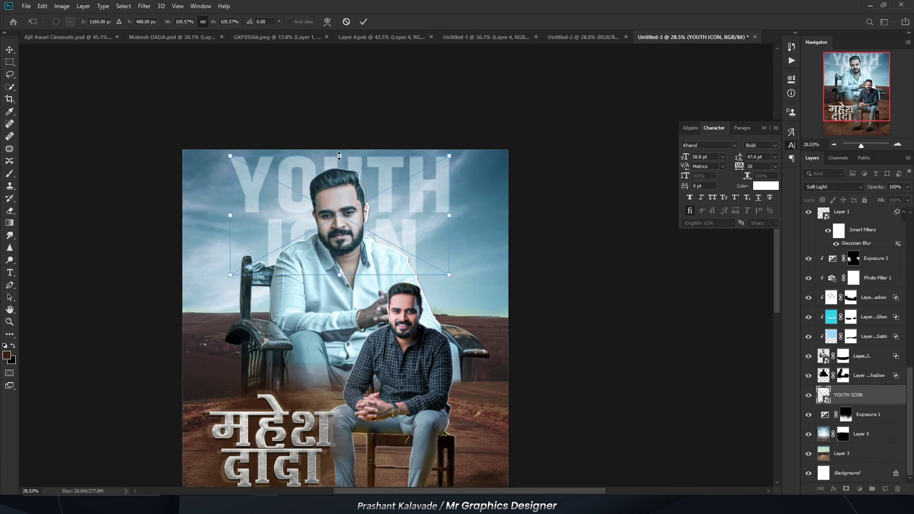
pyautogui.moveTo(339, 156); pyautogui.dragTo(339, 149)
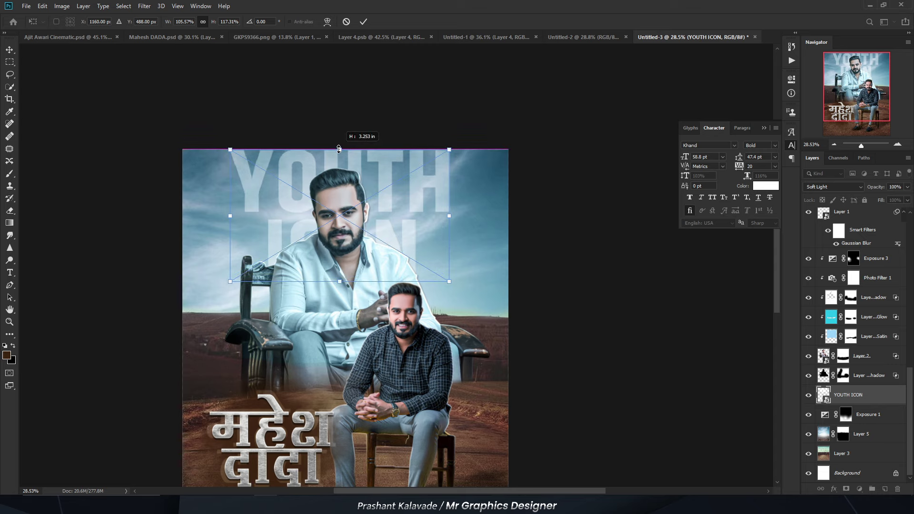
pyautogui.press('Return')
pyautogui.hotkey('ctrl', 'f')
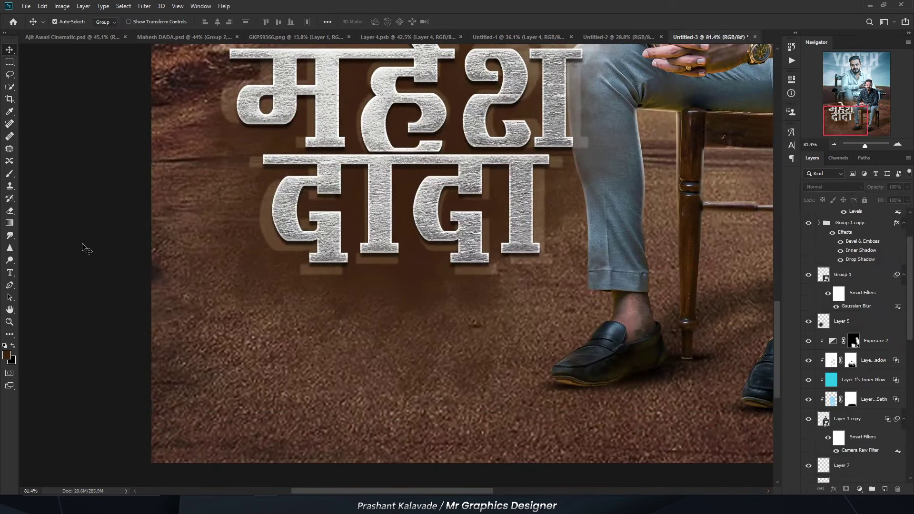
# - Paste the Marathi greeting group, enlarge it, and place it just below the silver title
pyautogui.hotkey('ctrl', 'v')
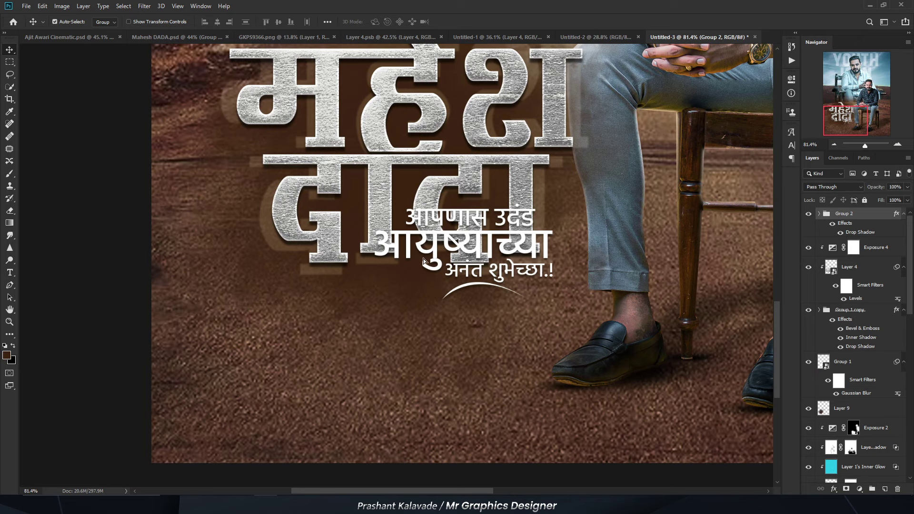
pyautogui.moveTo(423, 261); pyautogui.dragTo(378, 342)
pyautogui.hotkey('ctrl', 't')
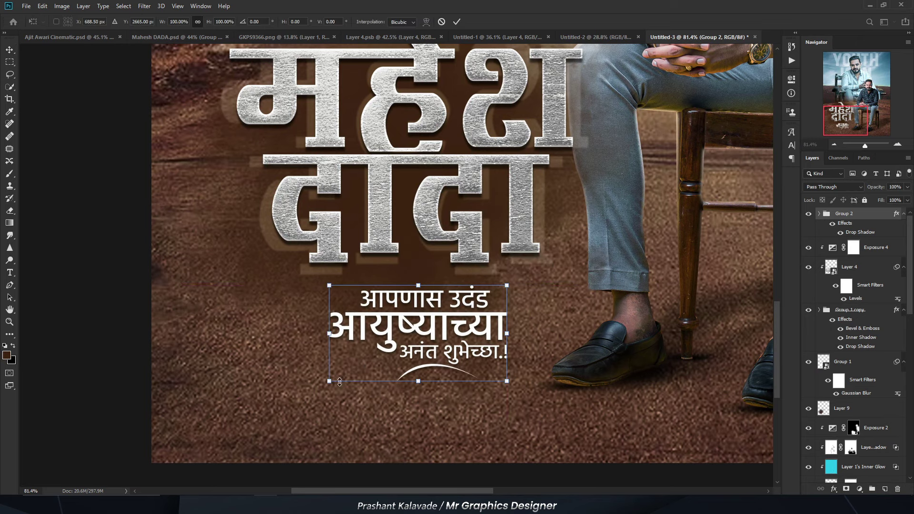
pyautogui.moveTo(339, 381); pyautogui.dragTo(333, 387)
pyautogui.press('Return')
pyautogui.moveTo(397, 333); pyautogui.dragTo(398, 328)
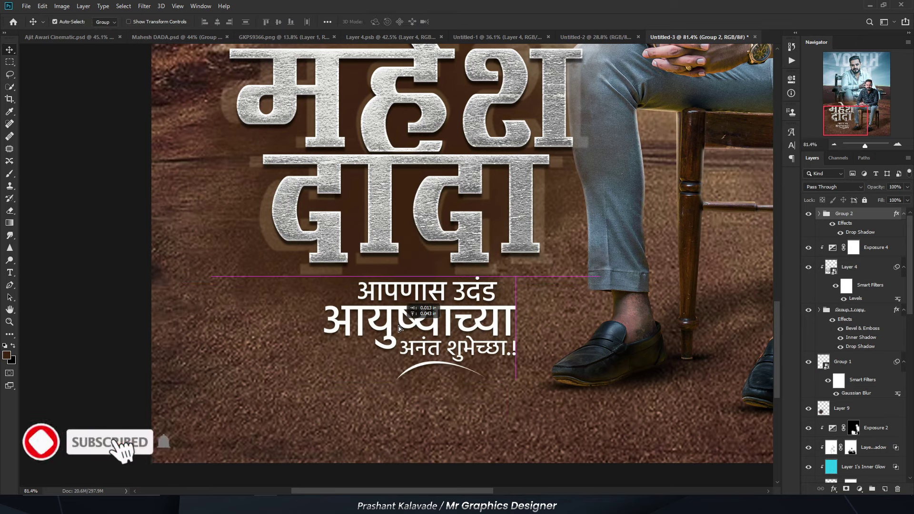
# - Deselect all layers and zoom out to review the greeting's placement
pyautogui.scroll(-3, 381, 338)
pyautogui.scroll(2, 375, 347)
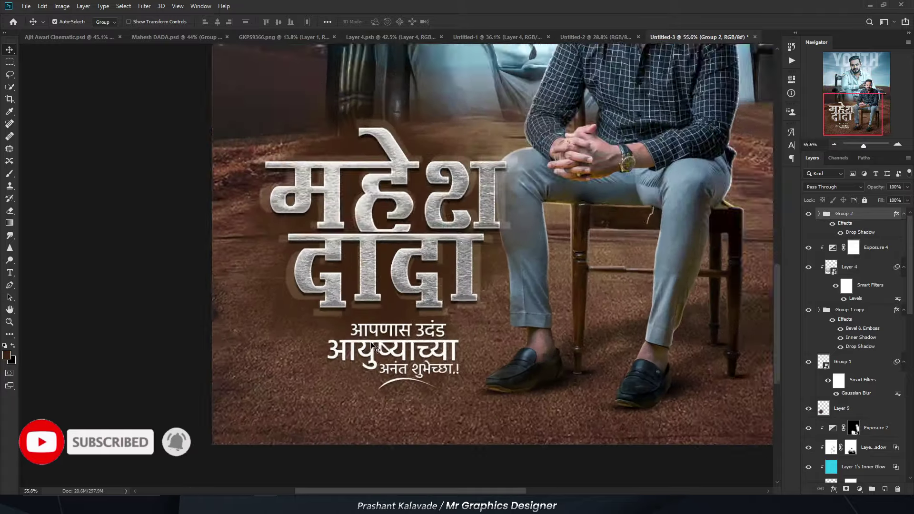
pyautogui.scroll(-2, 374, 349)
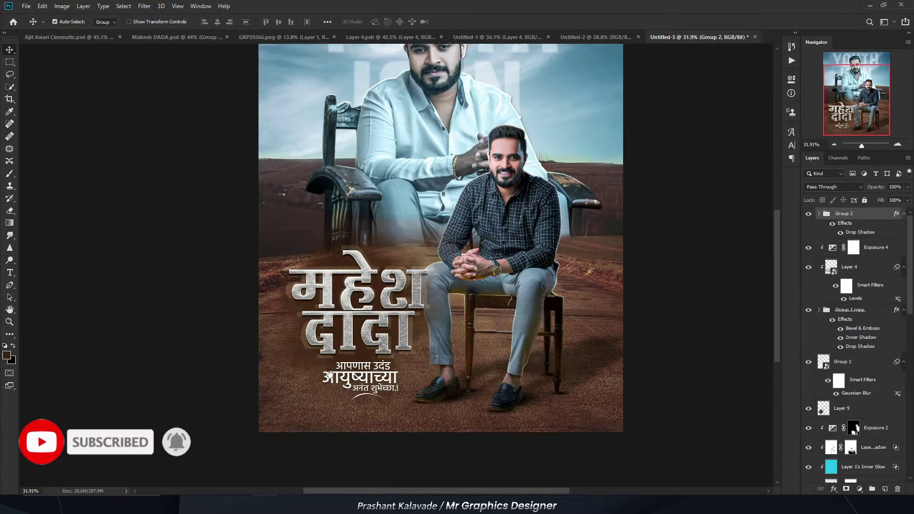
pyautogui.scroll(-1, 330, 375)
pyautogui.scroll(-1, 252, 302)
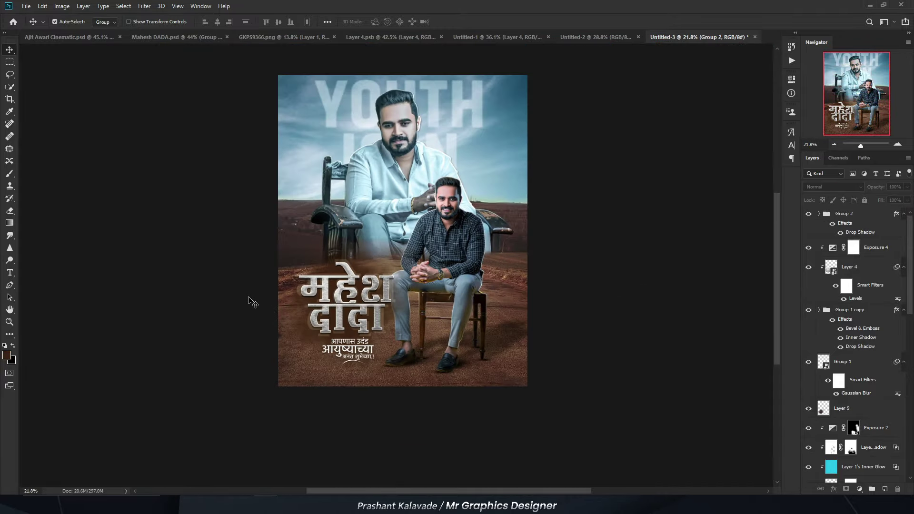
pyautogui.click(252, 303)
pyautogui.moveTo(310, 219); pyautogui.dragTo(304, 220)
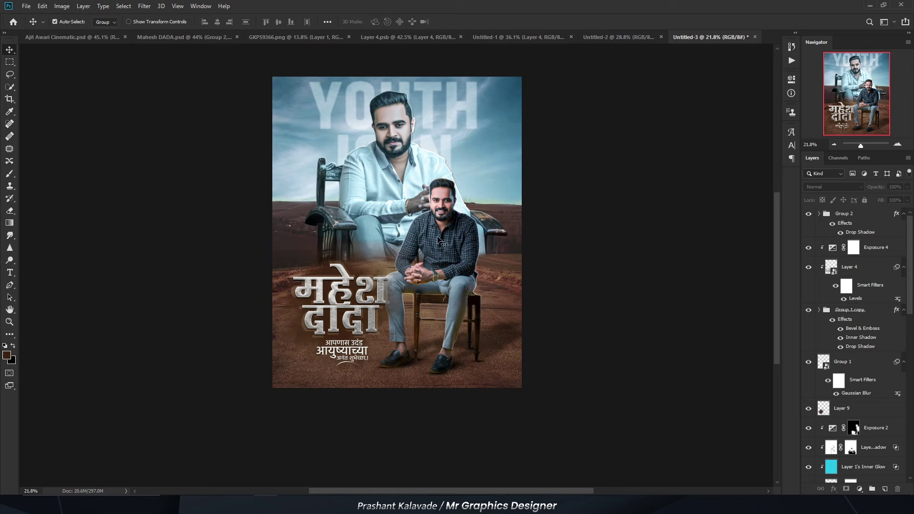
pyautogui.scroll(-3, 856, 333)
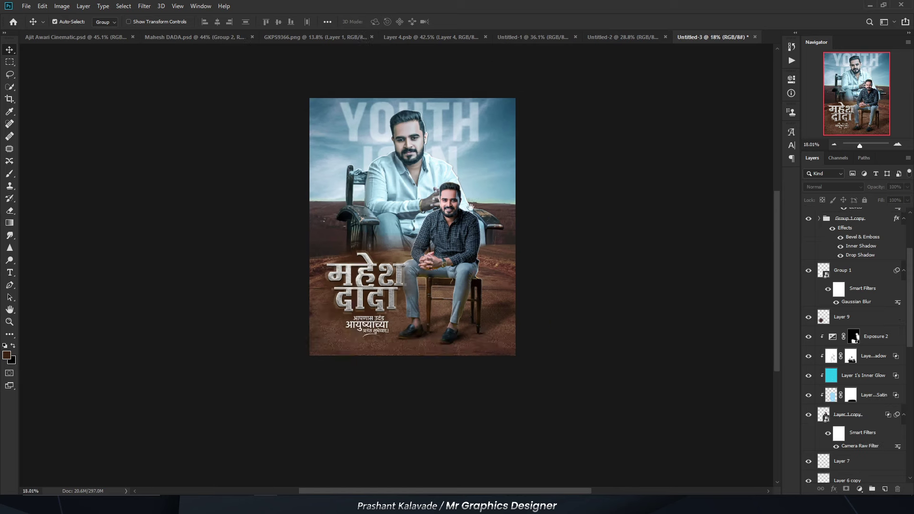
pyautogui.scroll(2, 419, 144)
# - Paste the green texture as a new layer above sky Layer 5 at full opacity
pyautogui.moveTo(646, 185); pyautogui.dragTo(612, 212)
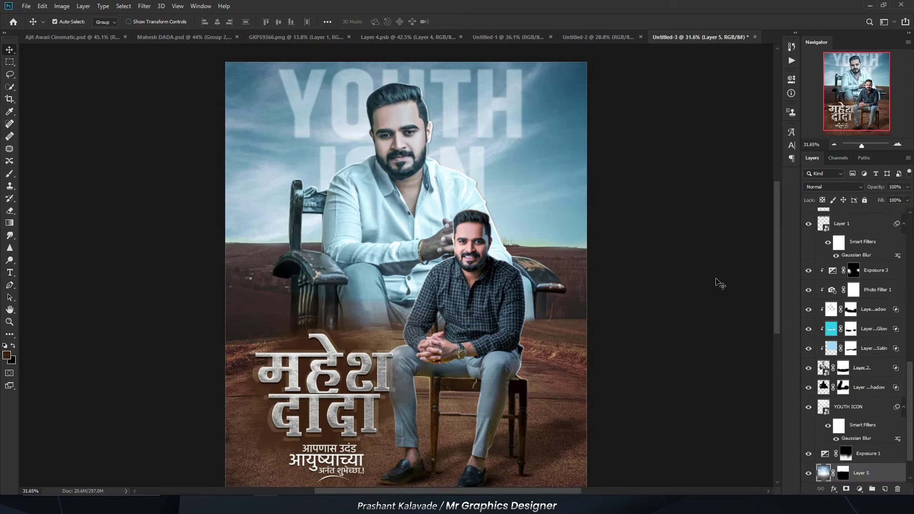
pyautogui.hotkey('ctrl', 'v')
pyautogui.hotkey('ctrl', 't')
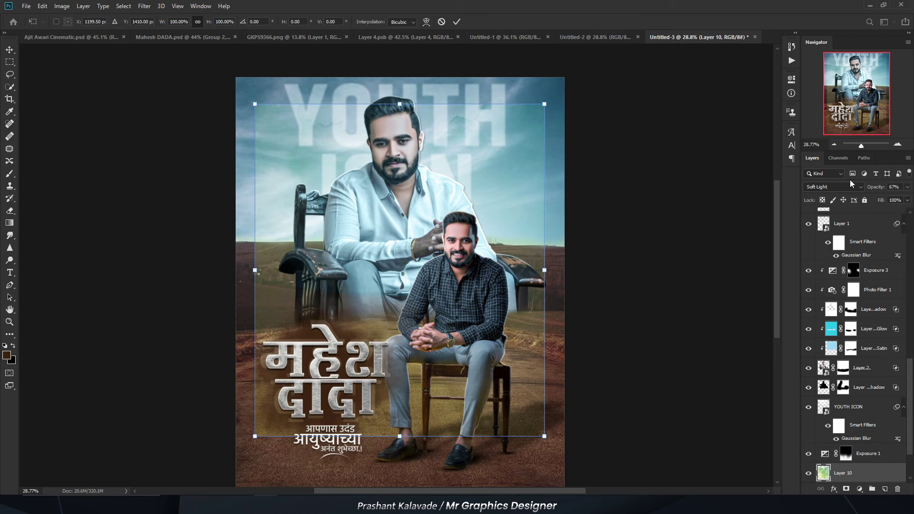
pyautogui.press('Return')
pyautogui.click(833, 186)
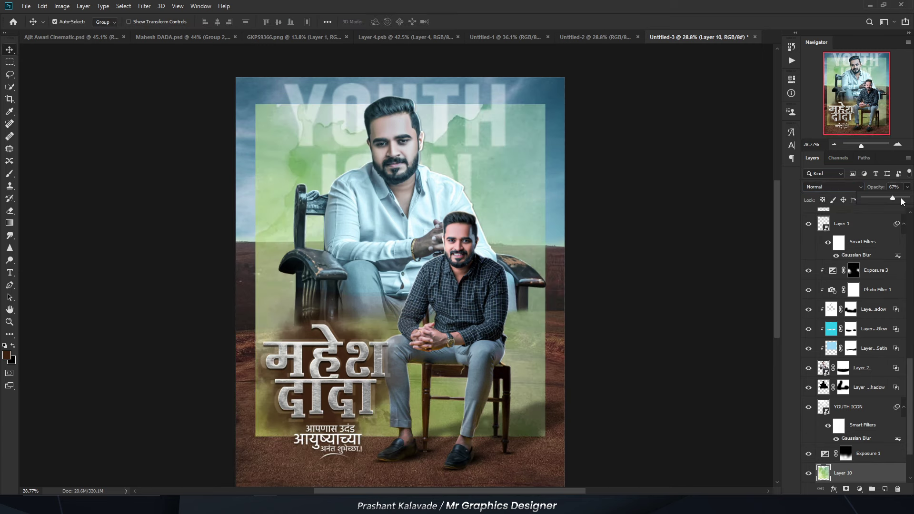
pyautogui.moveTo(902, 201); pyautogui.dragTo(908, 201)
# - Stretch the green texture over the whole poster in Soft Light at 66% opacity
pyautogui.hotkey('ctrl', 't')
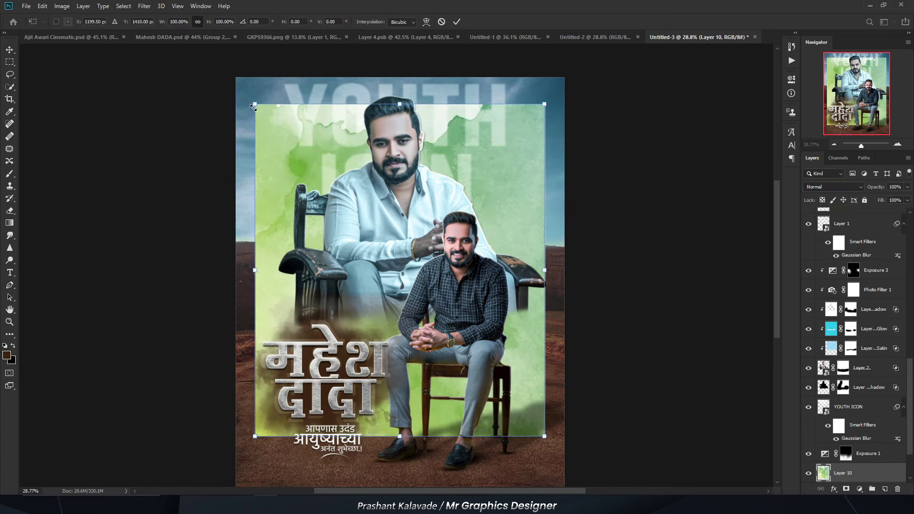
pyautogui.moveTo(254, 104); pyautogui.dragTo(230, 76)
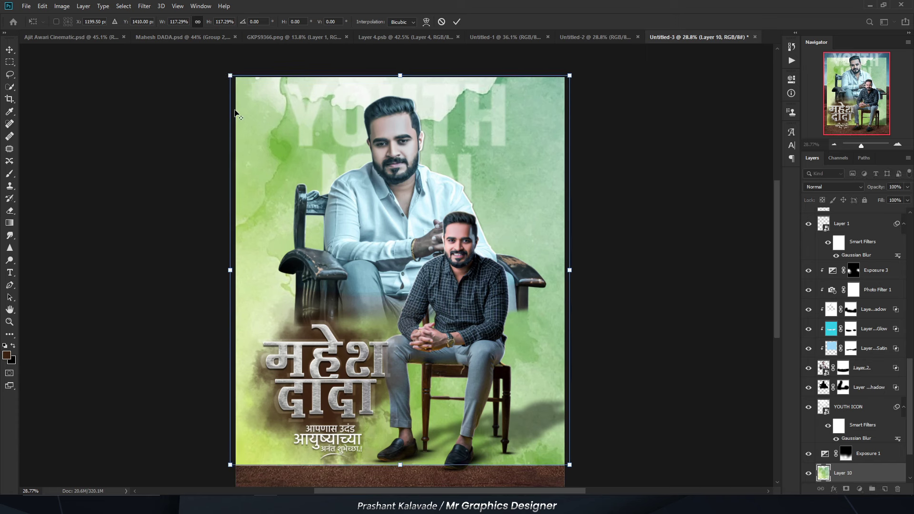
pyautogui.press('Return')
pyautogui.click(816, 187)
pyautogui.click(828, 315)
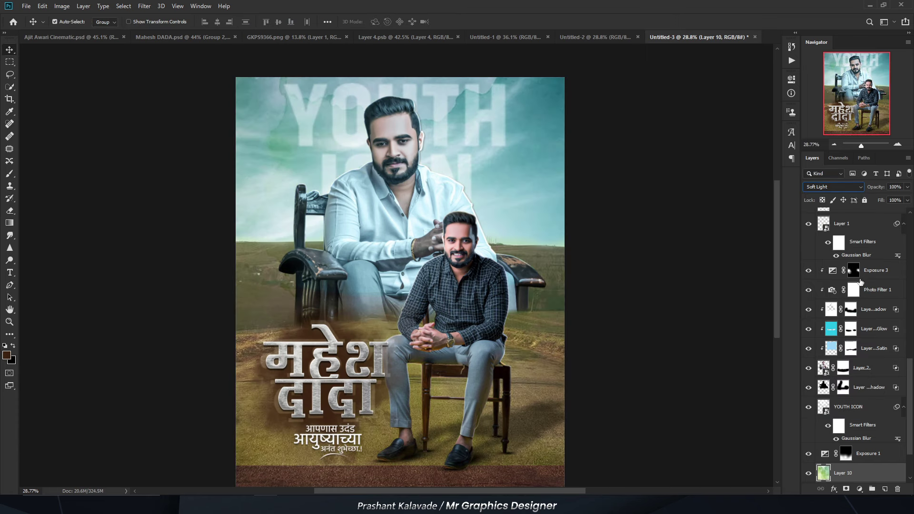
pyautogui.moveTo(878, 201); pyautogui.dragTo(894, 205)
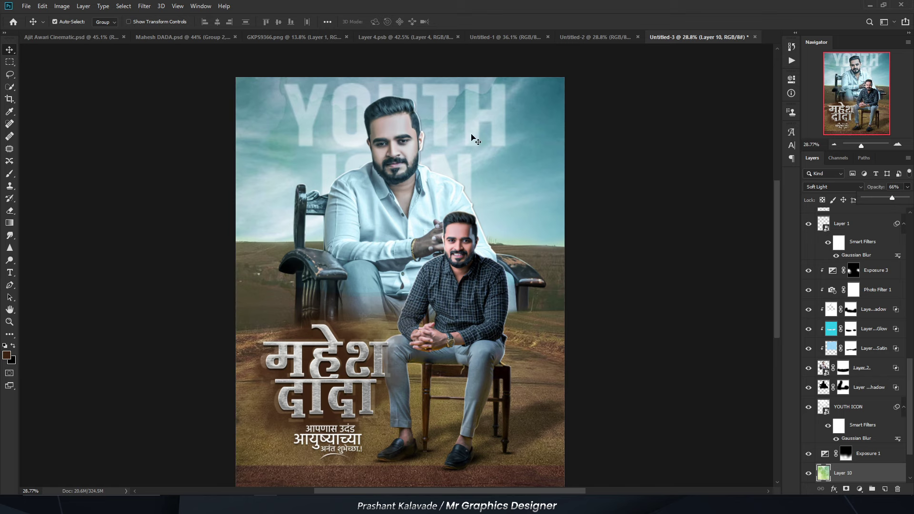
# - Move the green Layer 10 behind the figures and give it a layer mask
pyautogui.scroll(2, 421, 85)
pyautogui.scroll(-1, 457, 95)
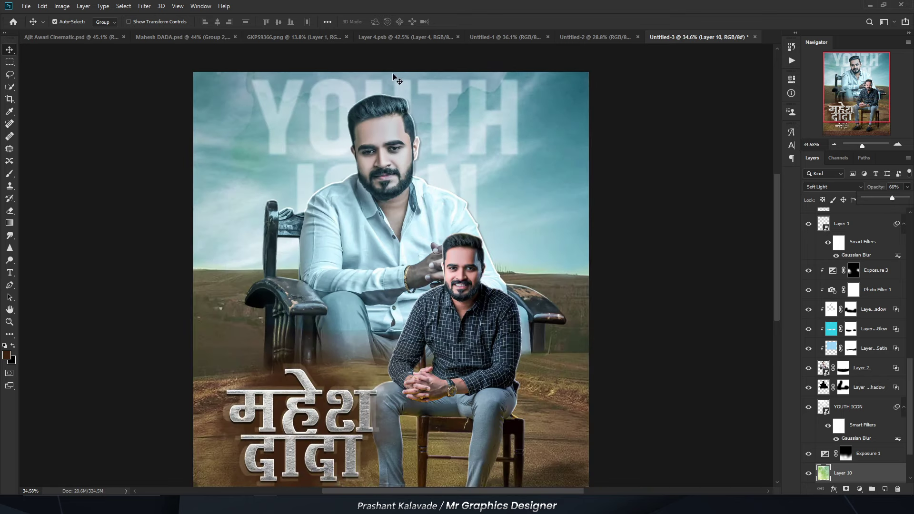
pyautogui.scroll(-1, 353, 75)
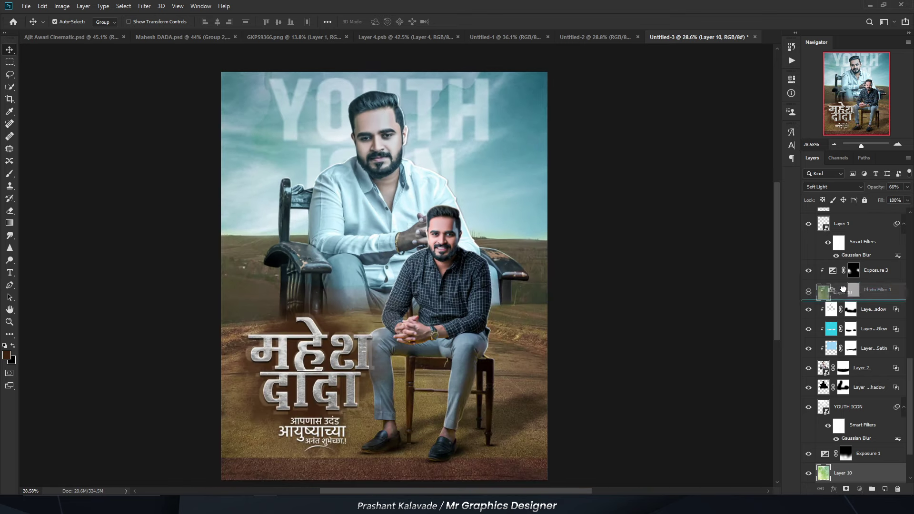
pyautogui.moveTo(848, 473)
pyautogui.mouseDown()
pyautogui.moveTo(840, 267)
pyautogui.moveTo(851, 443)
pyautogui.mouseUp()
pyautogui.scroll(1, 375, 143)
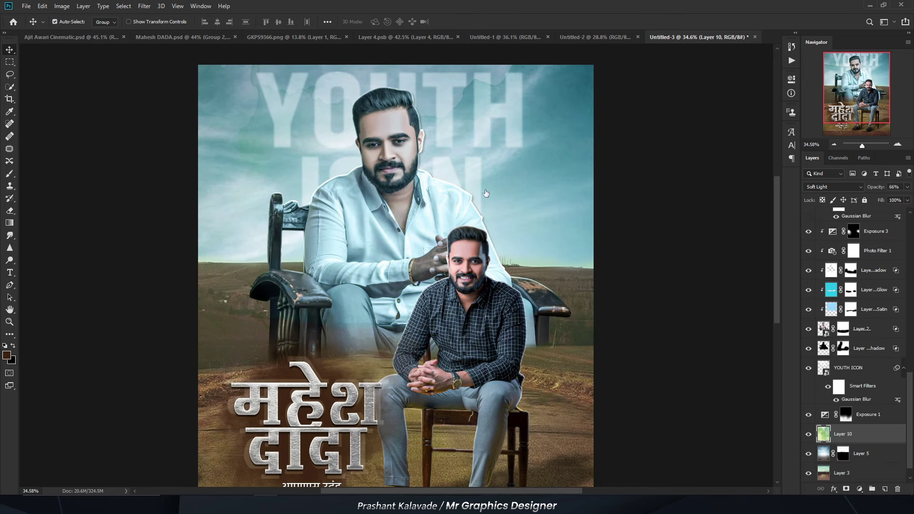
pyautogui.scroll(-2, 389, 143)
pyautogui.scroll(1, 370, 152)
pyautogui.click(845, 490)
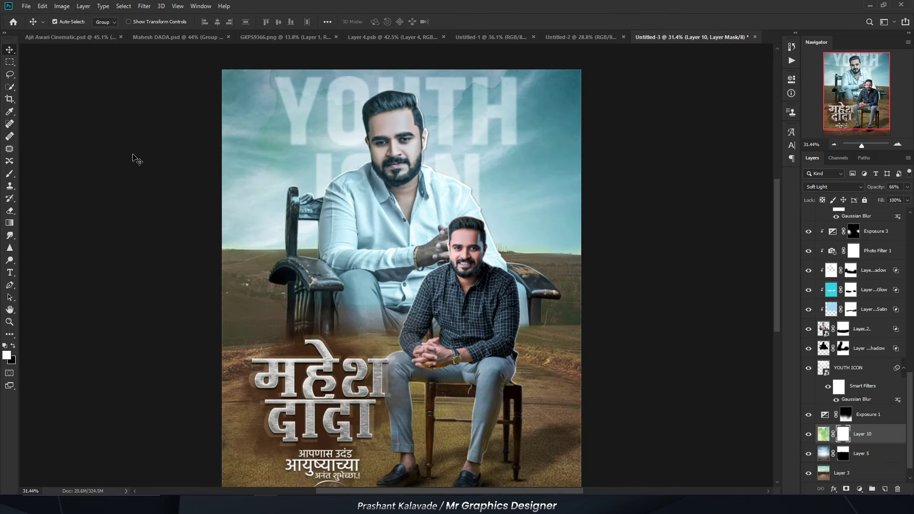
pyautogui.scroll(-1, 134, 157)
pyautogui.press('e')
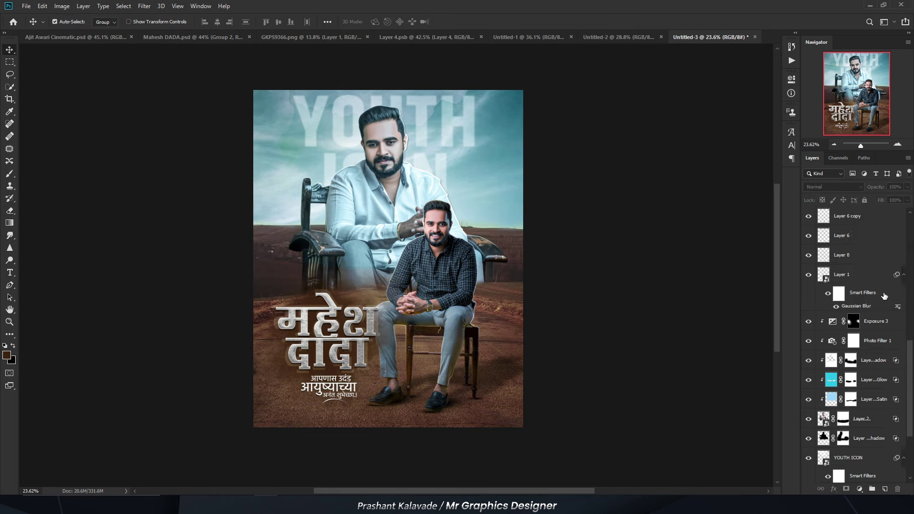
# - Add a new empty layer and set a brighter cyan sampled from the sky as the foreground colour
pyautogui.scroll(3, 880, 300)
pyautogui.scroll(2, 876, 310)
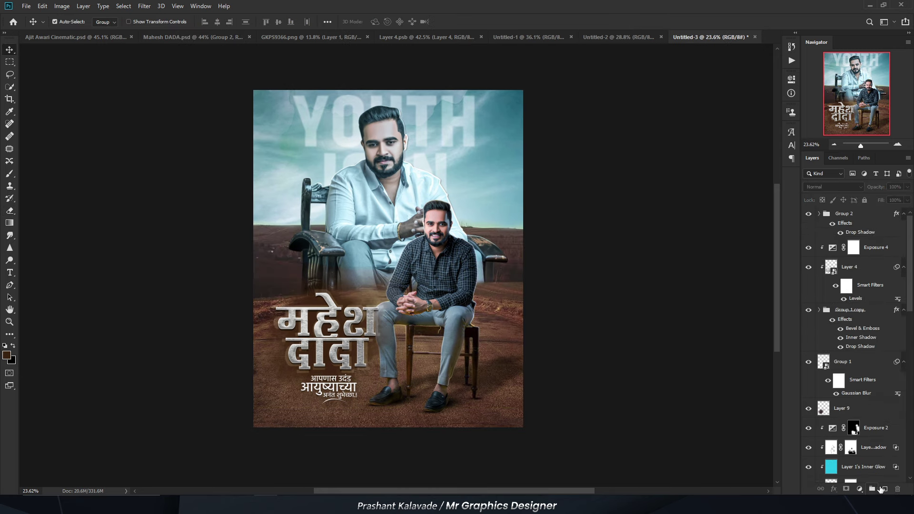
pyautogui.click(882, 489)
pyautogui.press('b')
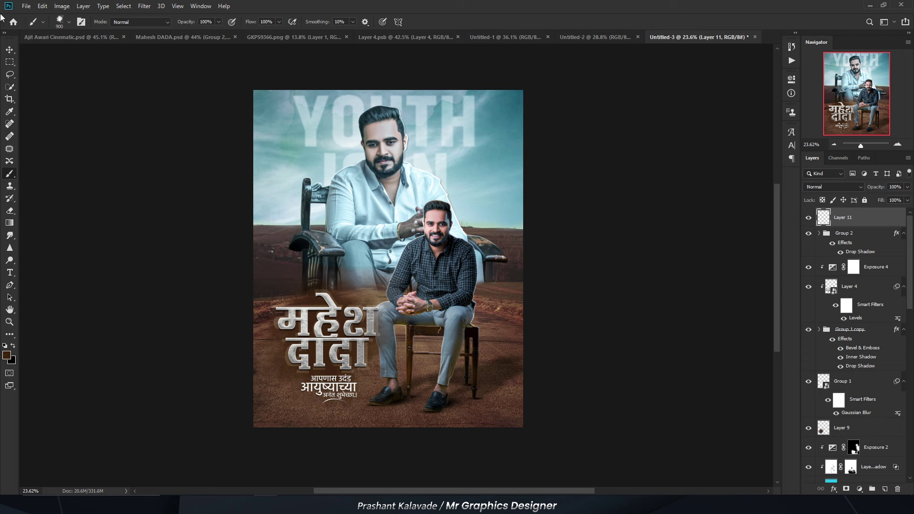
pyautogui.click(69, 22)
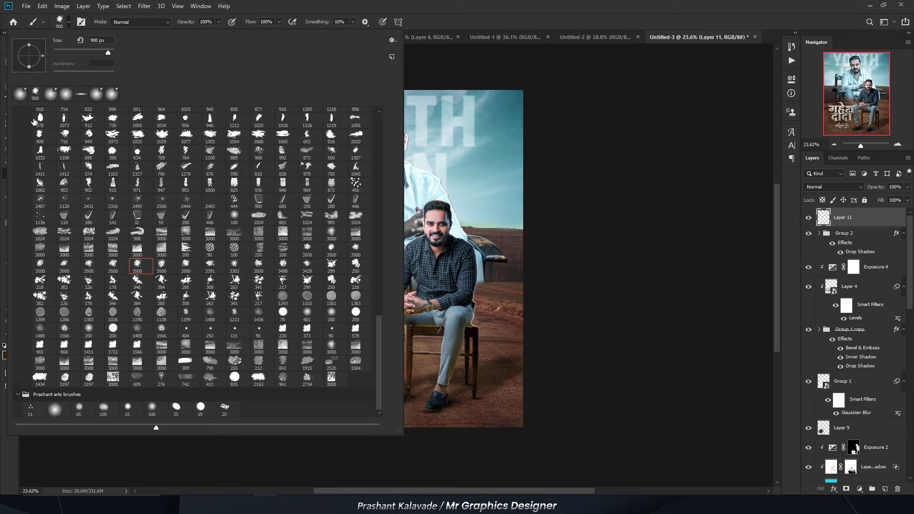
pyautogui.scroll(1, 370, 323)
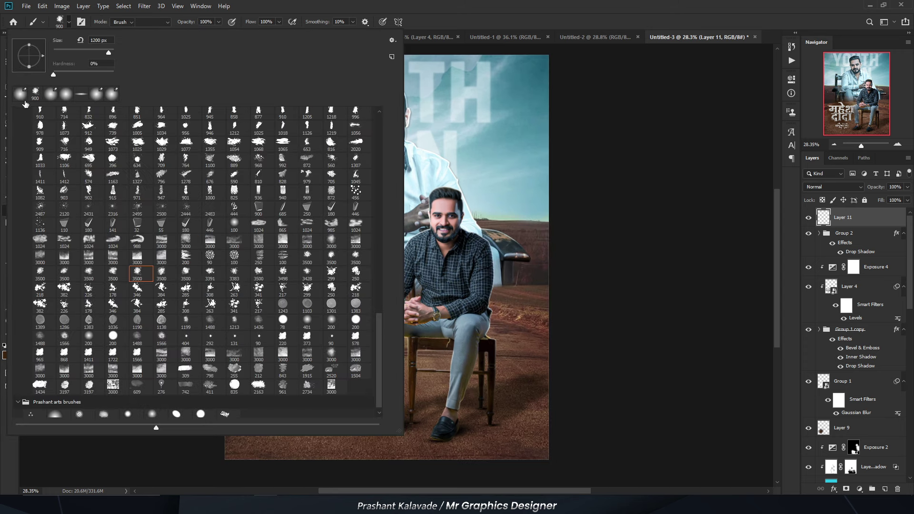
pyautogui.press('i')
pyautogui.click(6, 355)
pyautogui.click(533, 195)
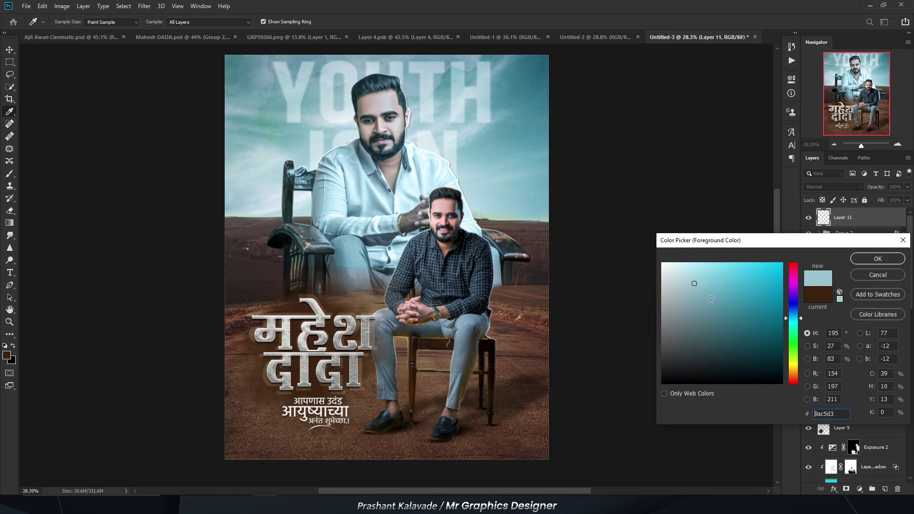
pyautogui.click(714, 281)
pyautogui.press('Return')
pyautogui.press('b')
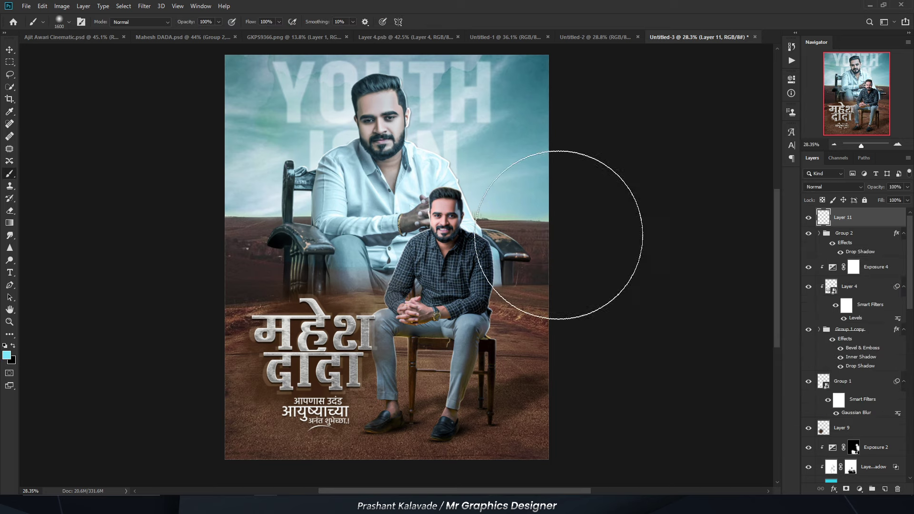
# - Paint cyan over the right-side sky with a large brush, blended Soft Light at 76% opacity
pyautogui.click(550, 195)
pyautogui.press(']')
pyautogui.press(']')
pyautogui.press(']')
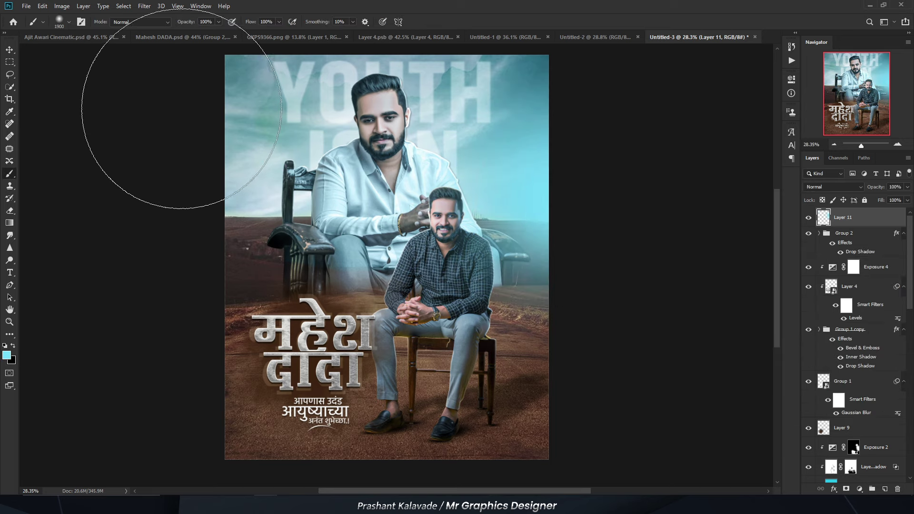
pyautogui.scroll(-3, 200, 214)
pyautogui.hscroll(-2, 200, 214)
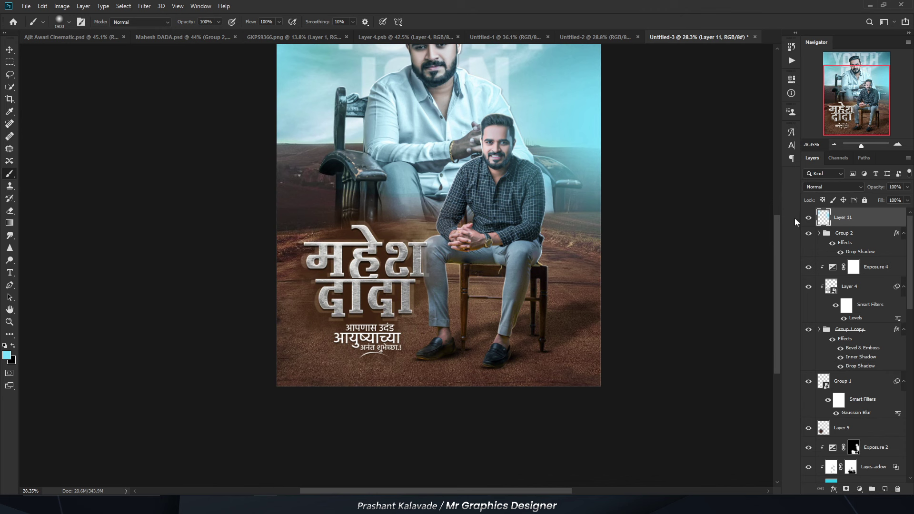
pyautogui.click(828, 186)
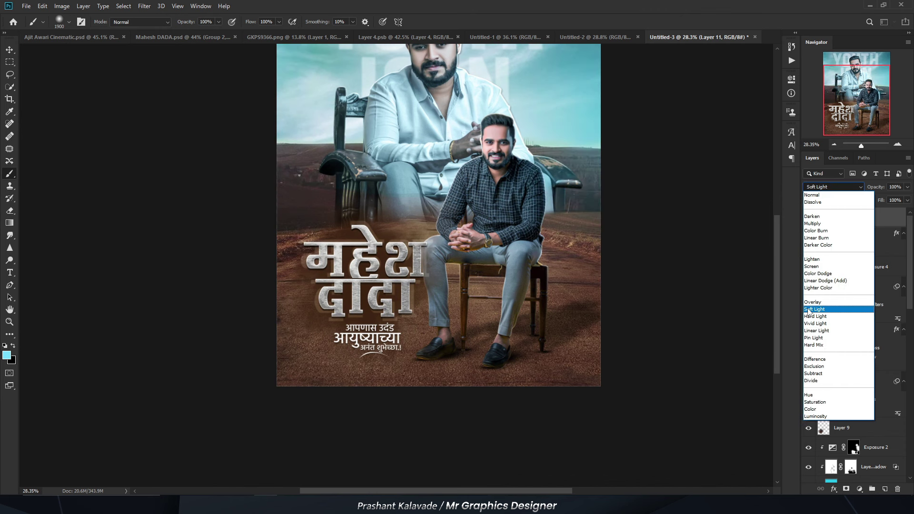
pyautogui.click(809, 311)
pyautogui.scroll(3, 628, 343)
pyautogui.hscroll(2, 628, 343)
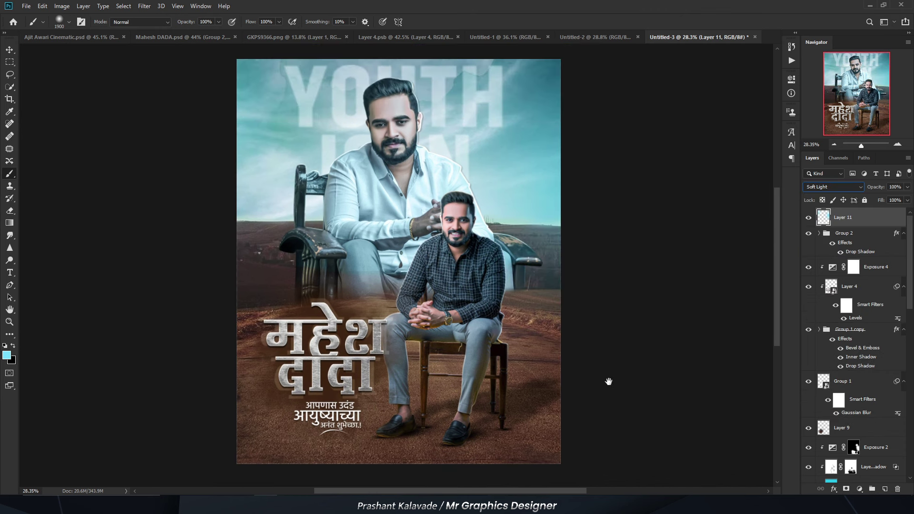
pyautogui.click(807, 218)
pyautogui.moveTo(901, 200); pyautogui.dragTo(897, 200)
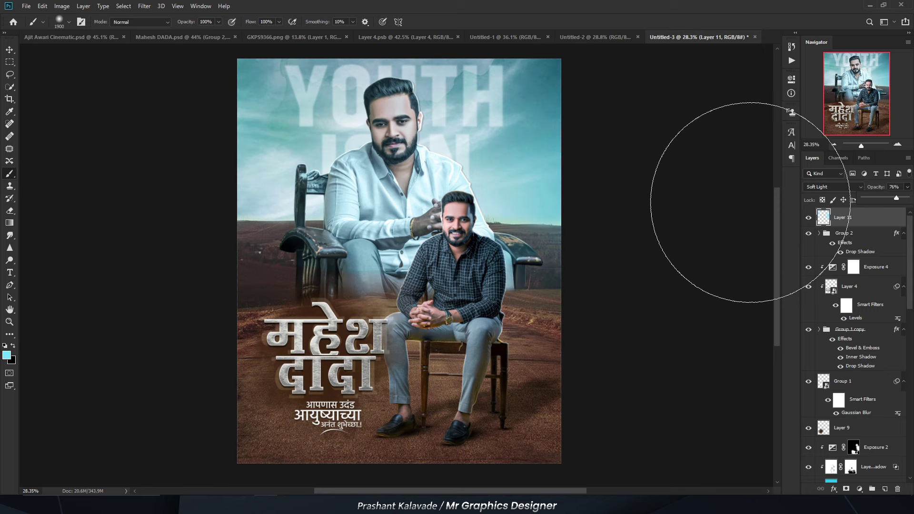
# - On a new layer, brush warm ground-brown over the lower poster in Soft Light at 30% opacity
pyautogui.press('v')
pyautogui.click(884, 487)
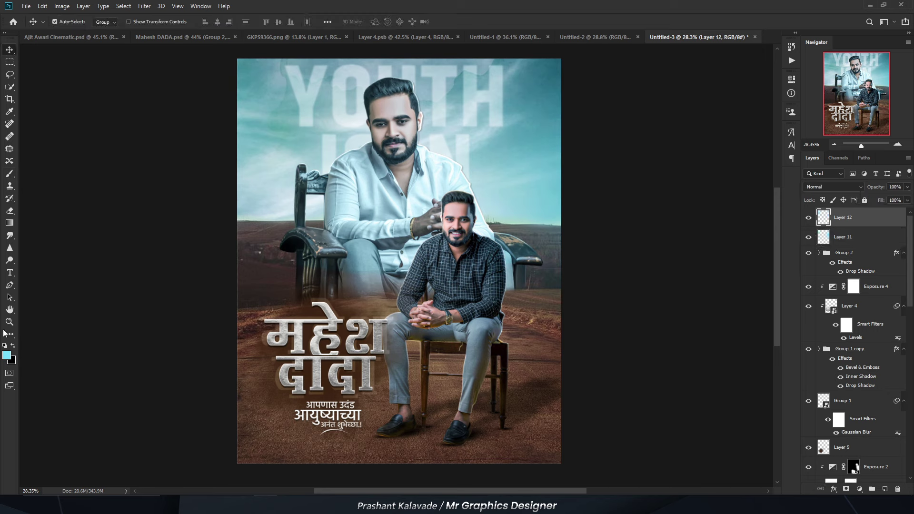
pyautogui.click(7, 356)
pyautogui.moveTo(533, 295); pyautogui.dragTo(648, 305)
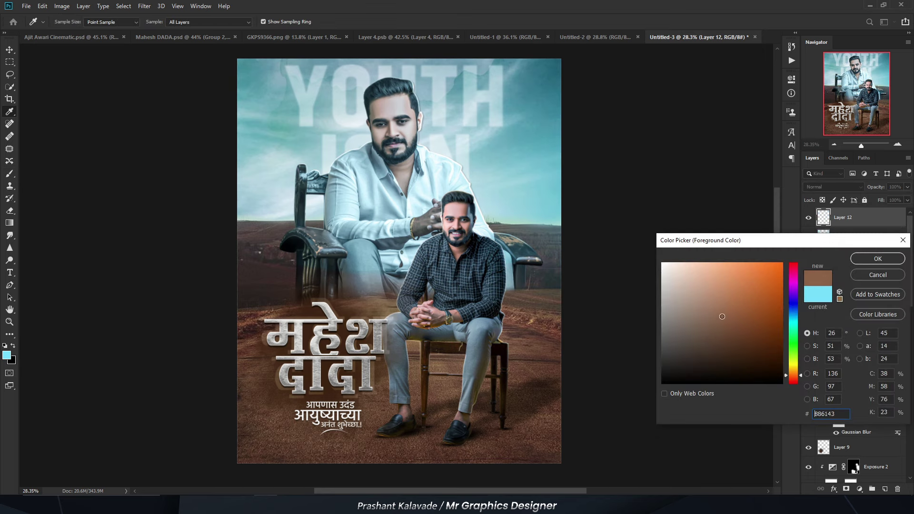
pyautogui.press('Return')
pyautogui.press('3')
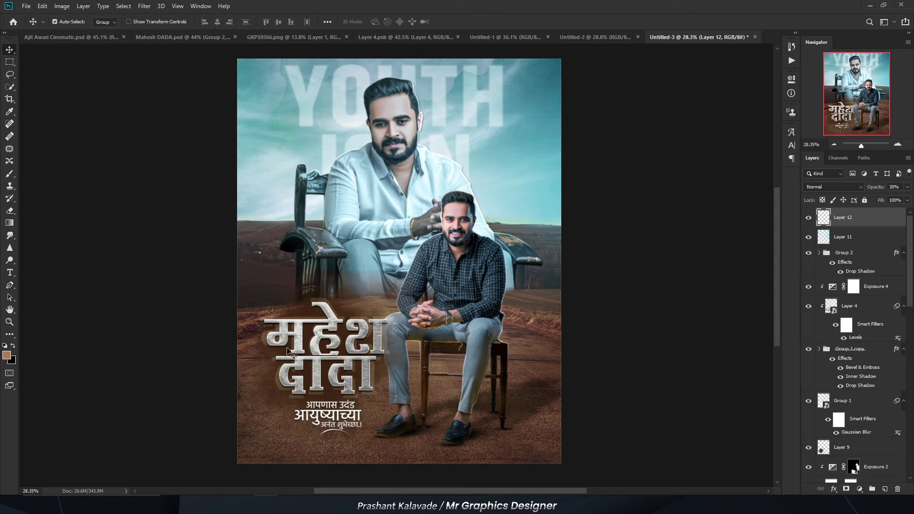
pyautogui.press('b')
pyautogui.moveTo(194, 348); pyautogui.dragTo(82, 378)
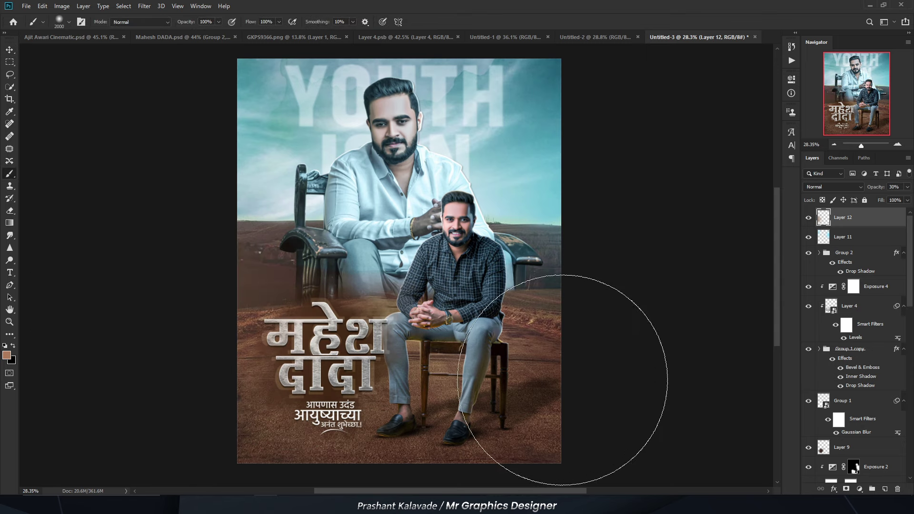
pyautogui.press('[')
pyautogui.click(832, 187)
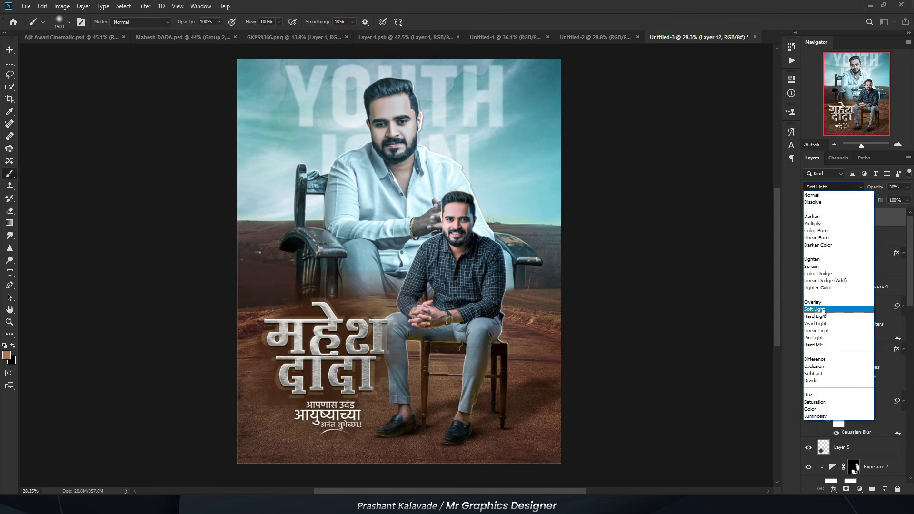
pyautogui.click(823, 311)
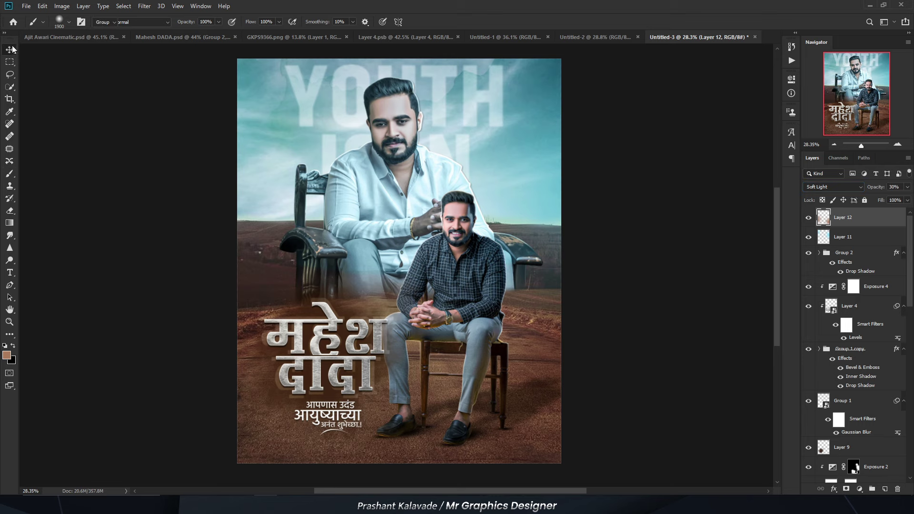
pyautogui.click(13, 49)
pyautogui.click(126, 223)
# - Add a Color Lookup adjustment layer at the top of the stack
pyautogui.scroll(5, 407, 103)
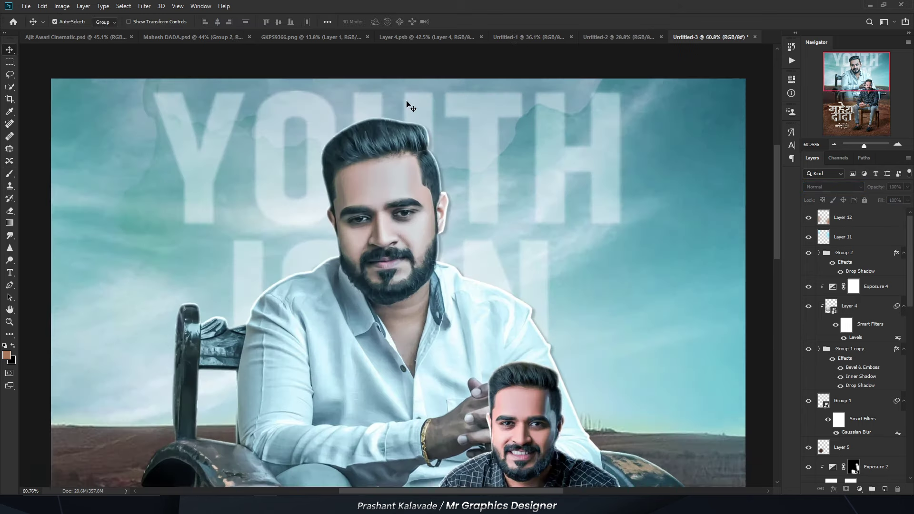
pyautogui.scroll(-3, 407, 103)
pyautogui.scroll(-2, 309, 99)
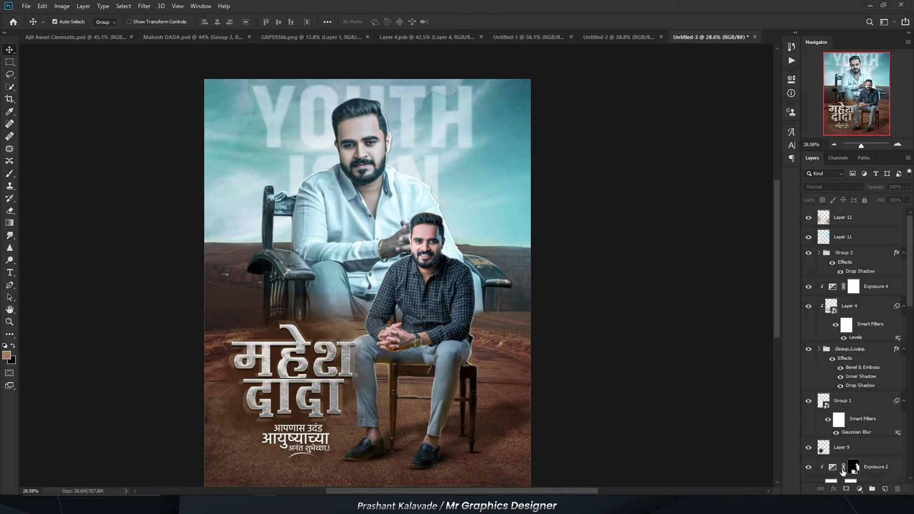
pyautogui.click(859, 488)
pyautogui.click(844, 441)
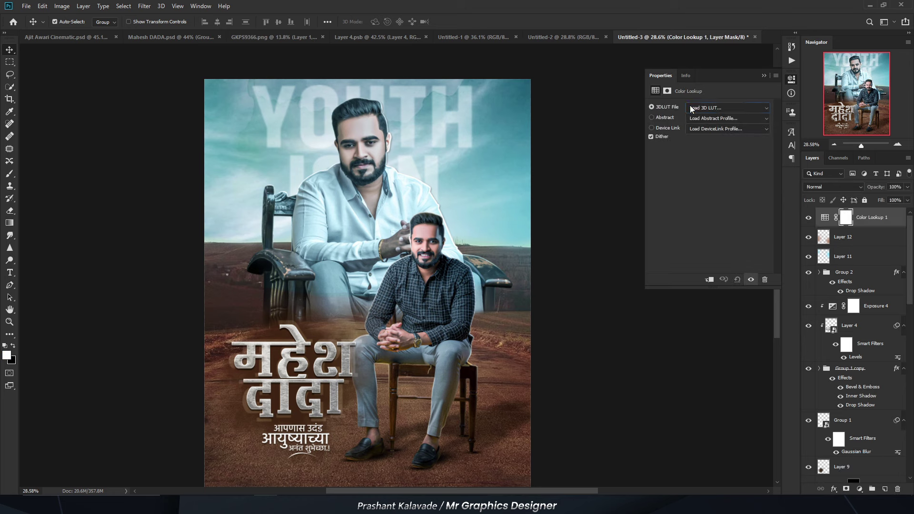
# - Apply the 3Strip.look 3DLUT in the Color Lookup and lower its opacity to 80%
pyautogui.click(691, 108)
pyautogui.click(704, 44)
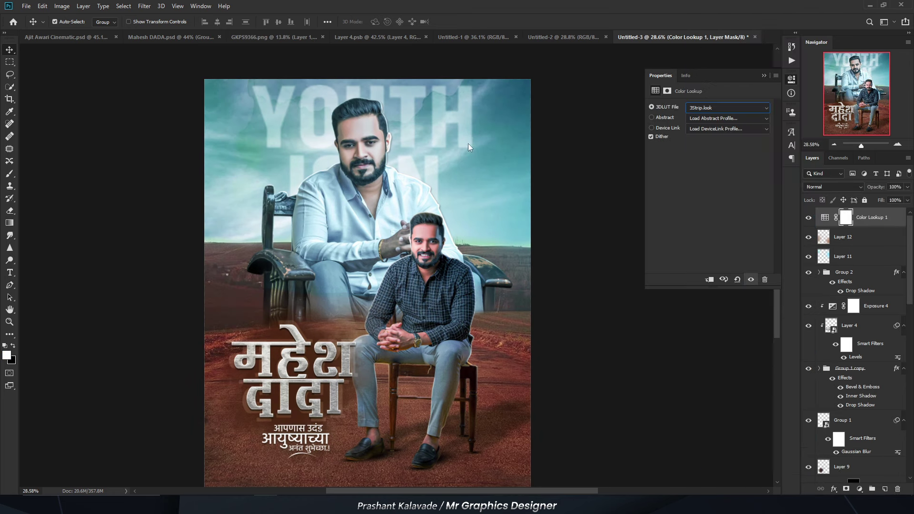
pyautogui.moveTo(348, 163); pyautogui.dragTo(309, 139)
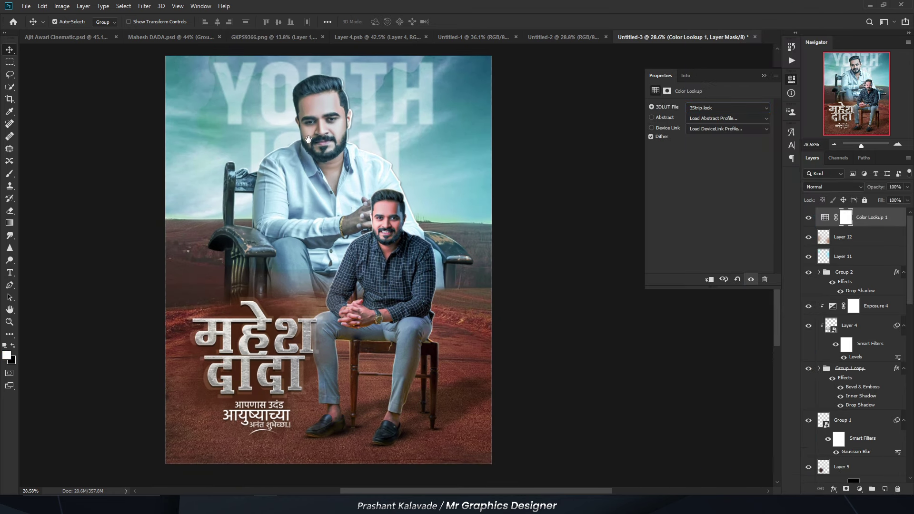
pyautogui.click(764, 77)
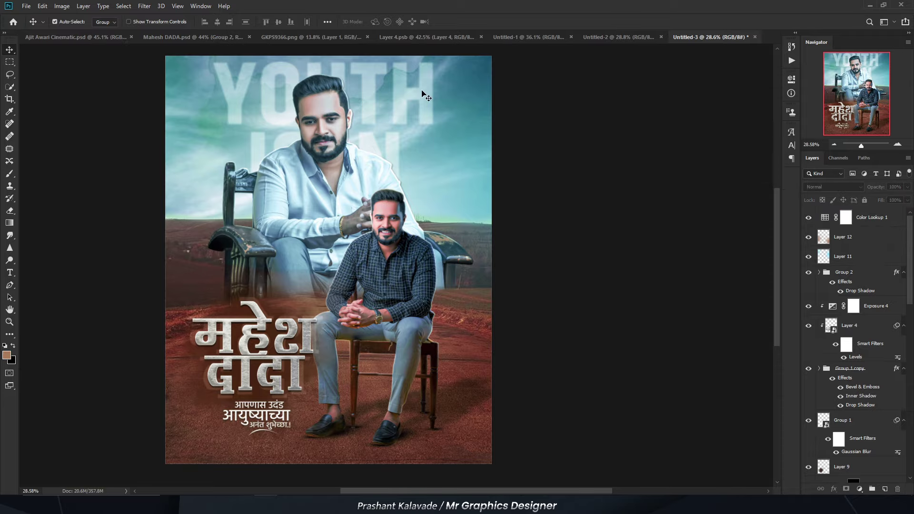
pyautogui.scroll(3, 424, 92)
pyautogui.click(808, 217)
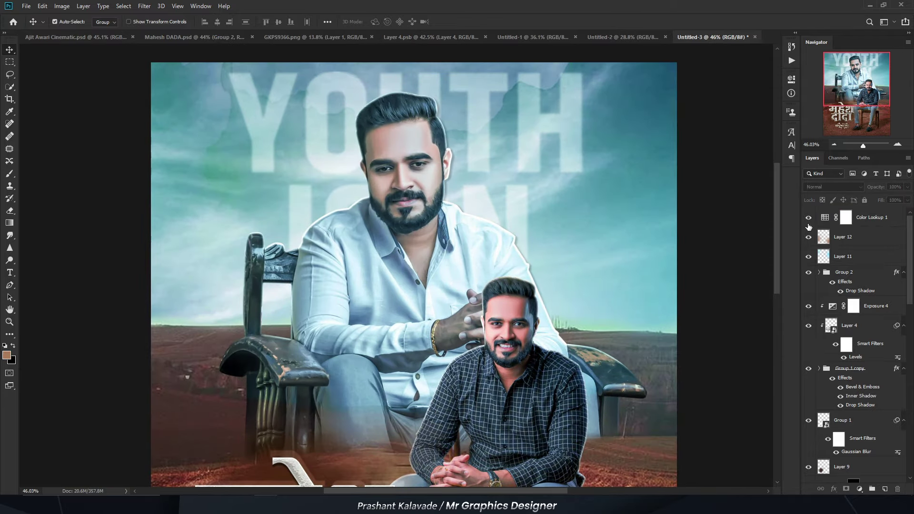
pyautogui.click(892, 225)
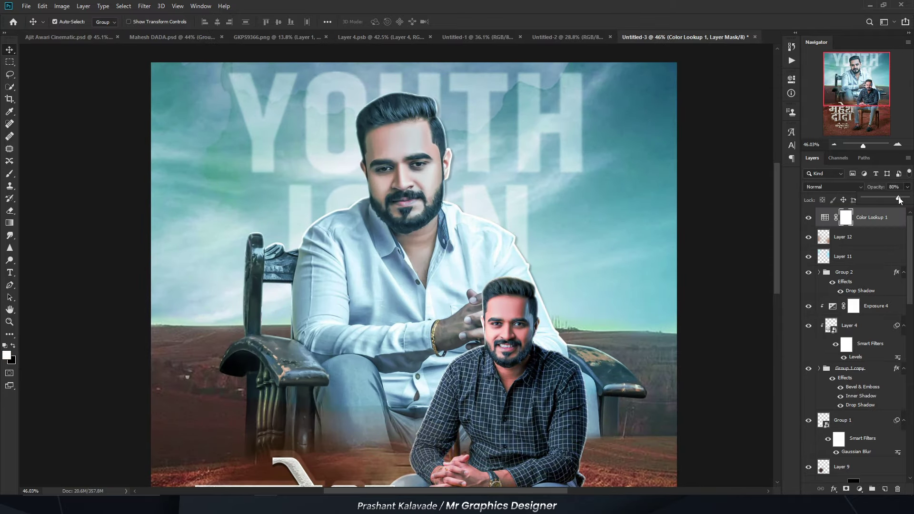
pyautogui.hotkey('ctrl', '0')
pyautogui.scroll(3, 405, 222)
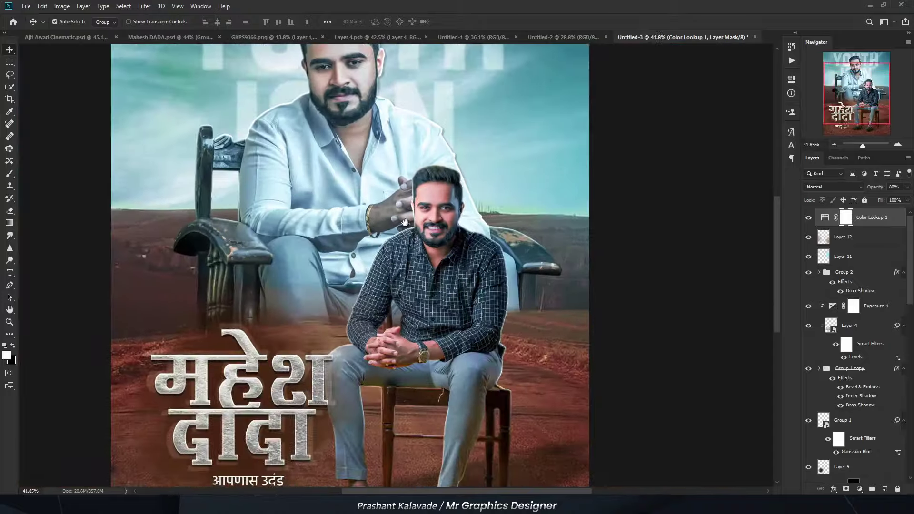
pyautogui.scroll(-1, 405, 223)
pyautogui.click(858, 489)
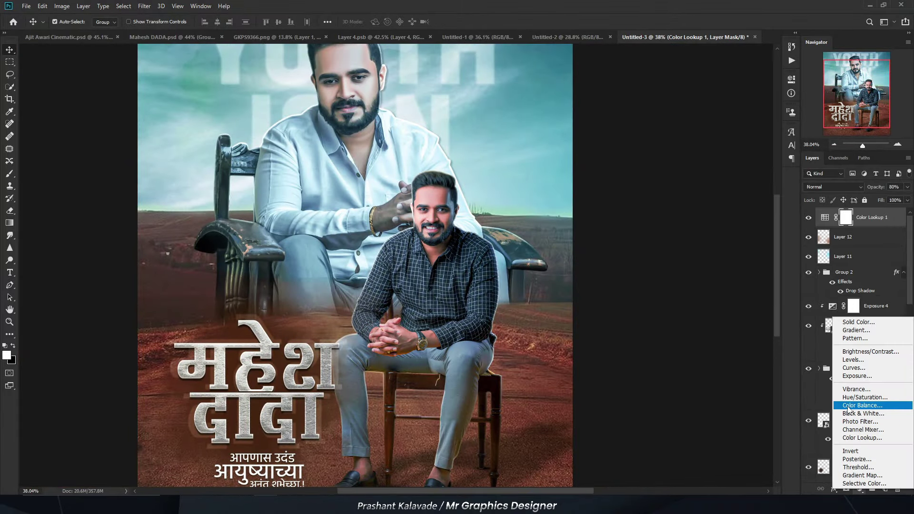
# - Add a Color Balance layer: Midtones Cyan-Red about -12, Shadows -12/+5/+6
pyautogui.click(847, 409)
pyautogui.scroll(-3, 422, 240)
pyautogui.scroll(3, 352, 215)
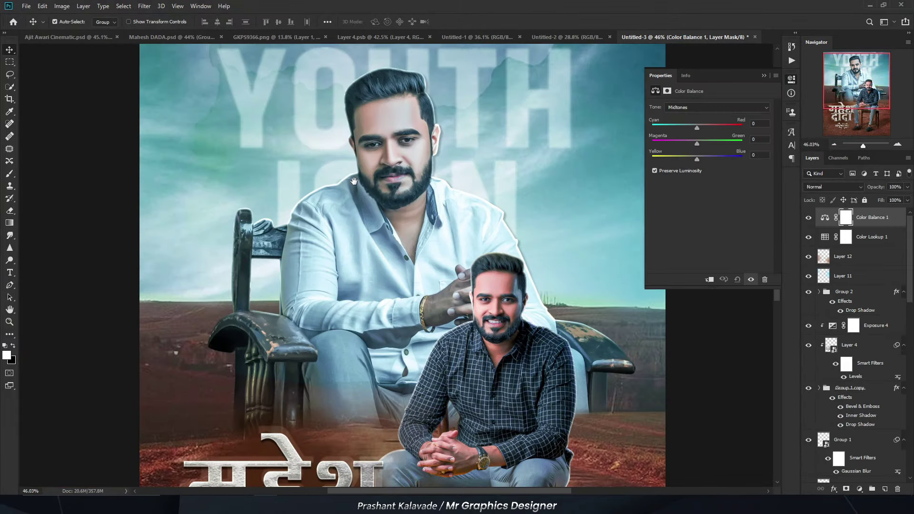
pyautogui.moveTo(696, 124)
pyautogui.mouseDown()
pyautogui.moveTo(720, 126)
pyautogui.moveTo(691, 129)
pyautogui.moveTo(710, 144)
pyautogui.moveTo(678, 159)
pyautogui.moveTo(689, 160)
pyautogui.mouseUp()
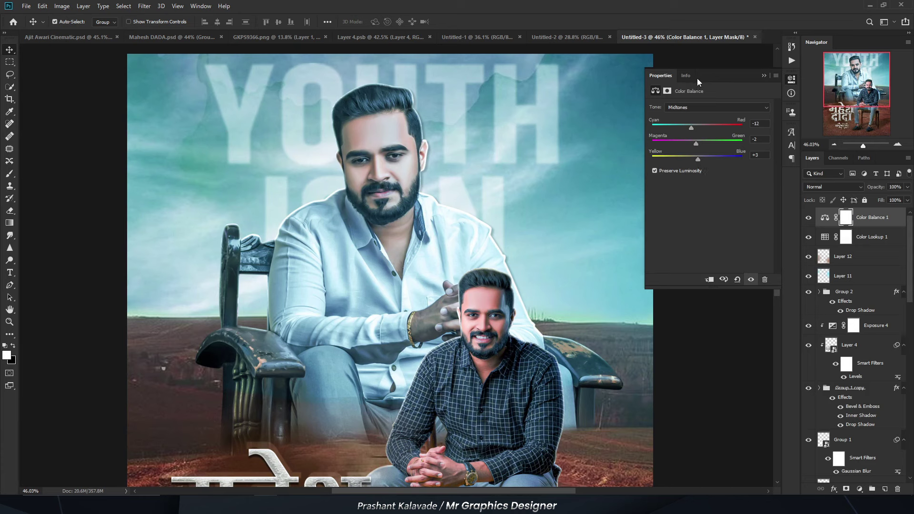
pyautogui.click(681, 107)
pyautogui.moveTo(700, 141); pyautogui.dragTo(699, 158)
pyautogui.hotkey('ctrl', '0')
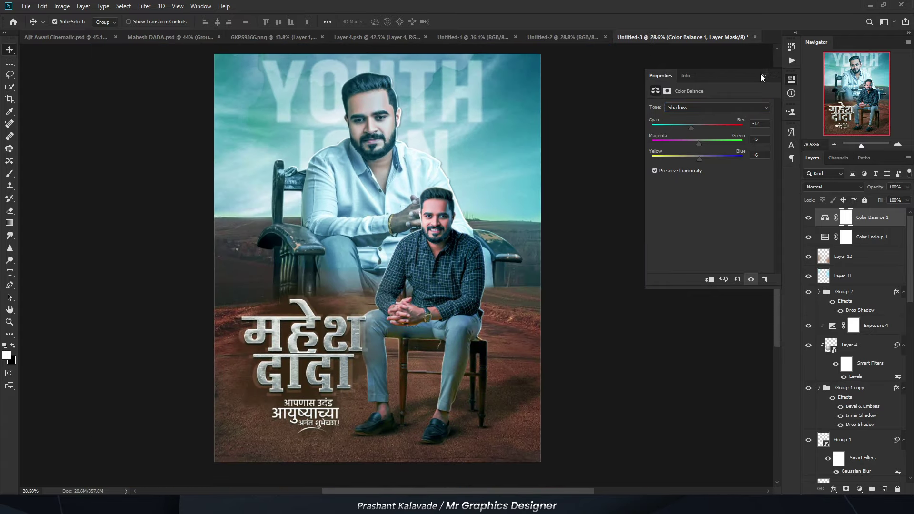
pyautogui.click(762, 76)
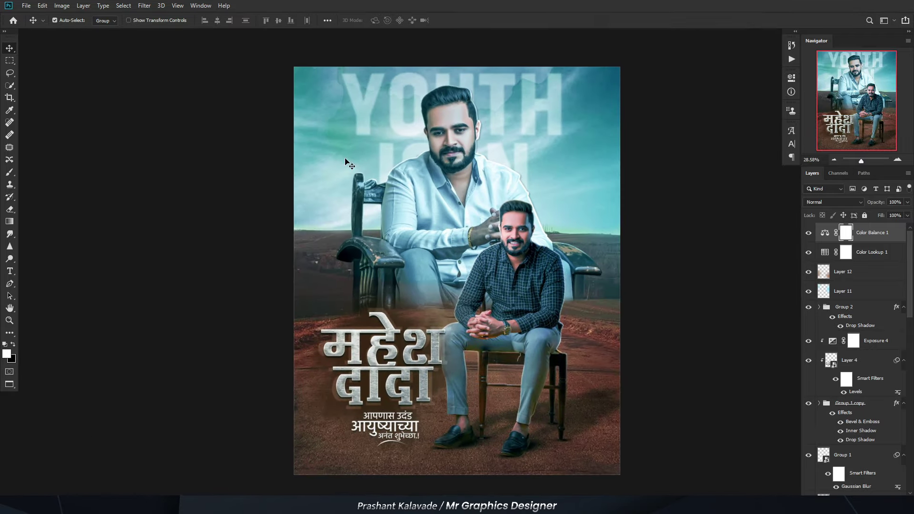
pyautogui.scroll(5, 347, 163)
pyautogui.press('h')
pyautogui.scroll(2, 443, 91)
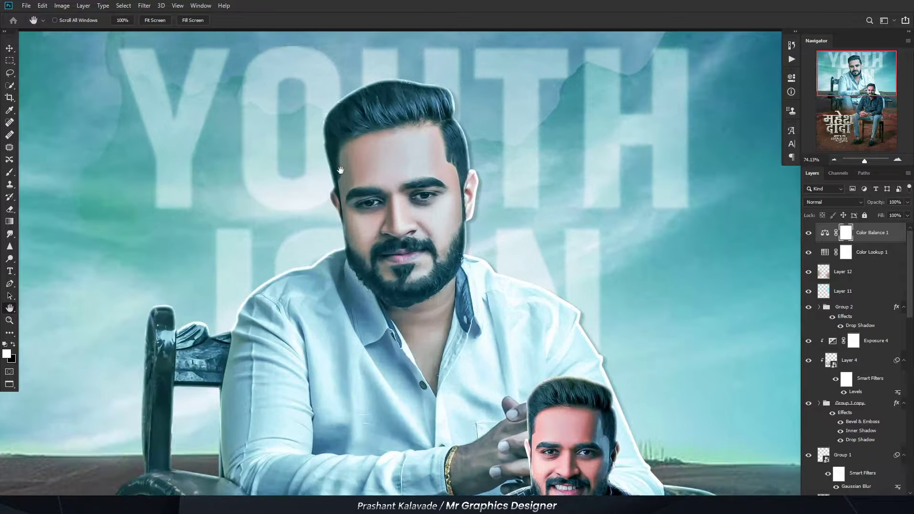
pyautogui.scroll(-2, 329, 158)
pyautogui.scroll(2, 328, 158)
pyautogui.scroll(-2, 328, 158)
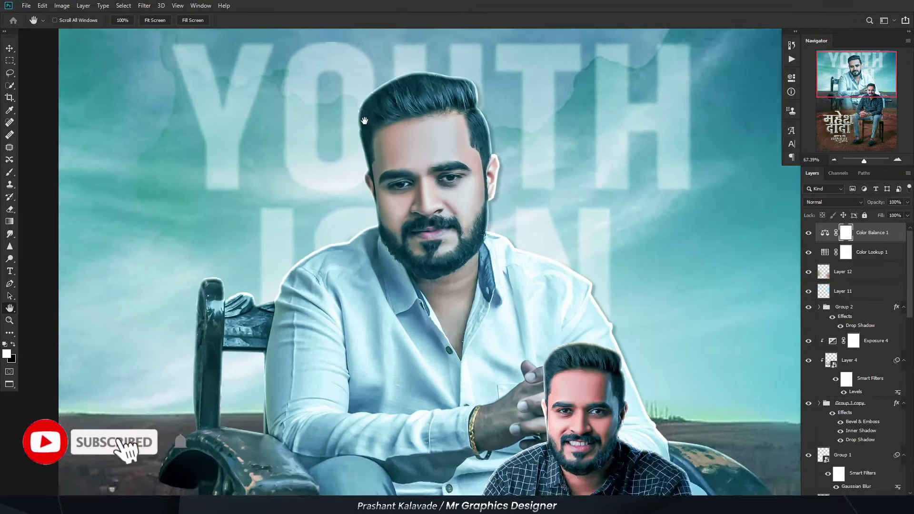
pyautogui.scroll(-1, 331, 191)
pyautogui.scroll(-2, 333, 223)
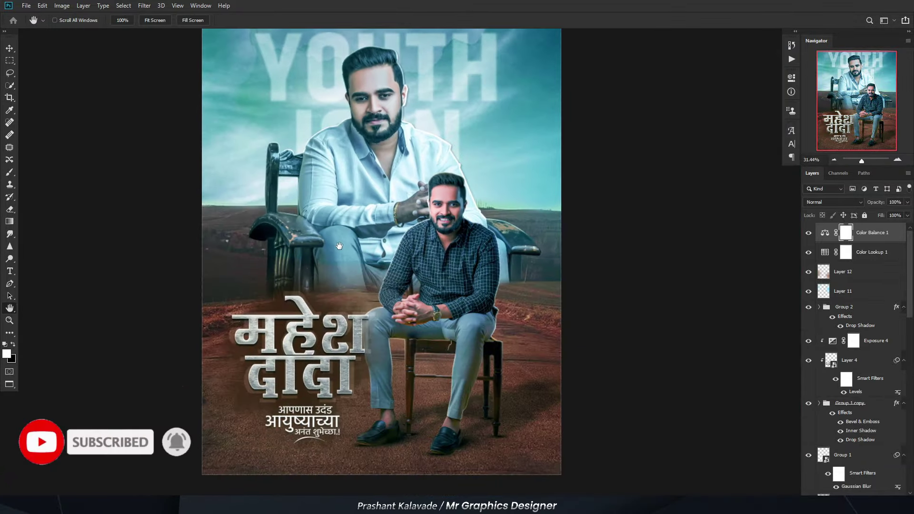
pyautogui.scroll(2, 310, 357)
pyautogui.scroll(1, 295, 333)
pyautogui.scroll(1, 286, 309)
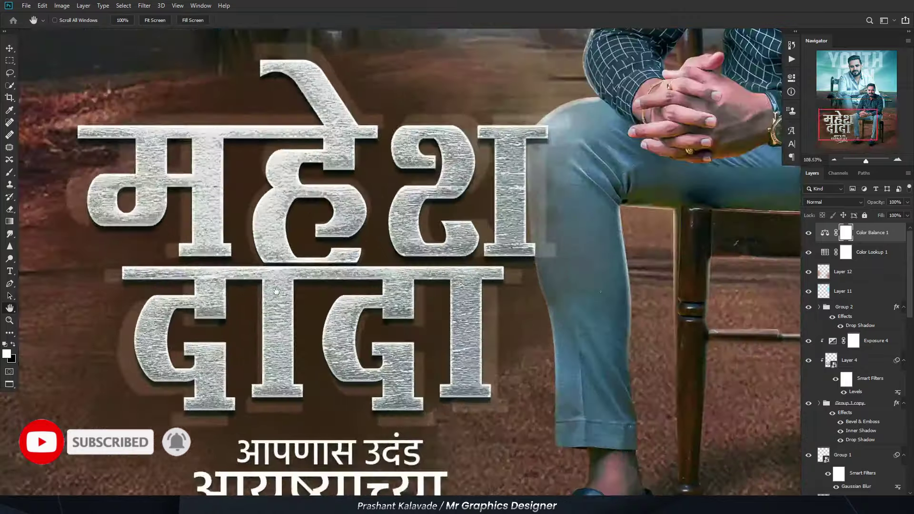
pyautogui.scroll(-1, 274, 288)
pyautogui.scroll(-2, 273, 288)
pyautogui.scroll(2, 361, 333)
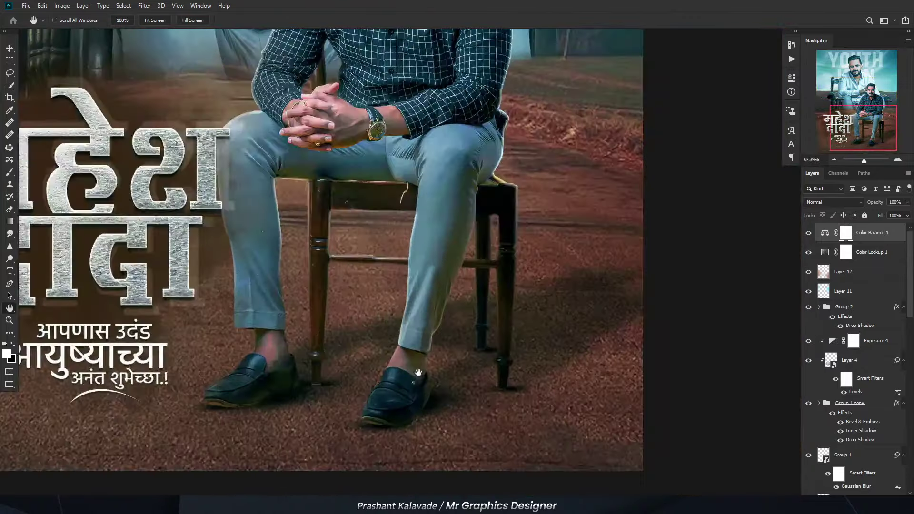
pyautogui.scroll(1, 399, 377)
pyautogui.scroll(-3, 399, 376)
pyautogui.scroll(1, 390, 119)
pyautogui.scroll(1, 409, 157)
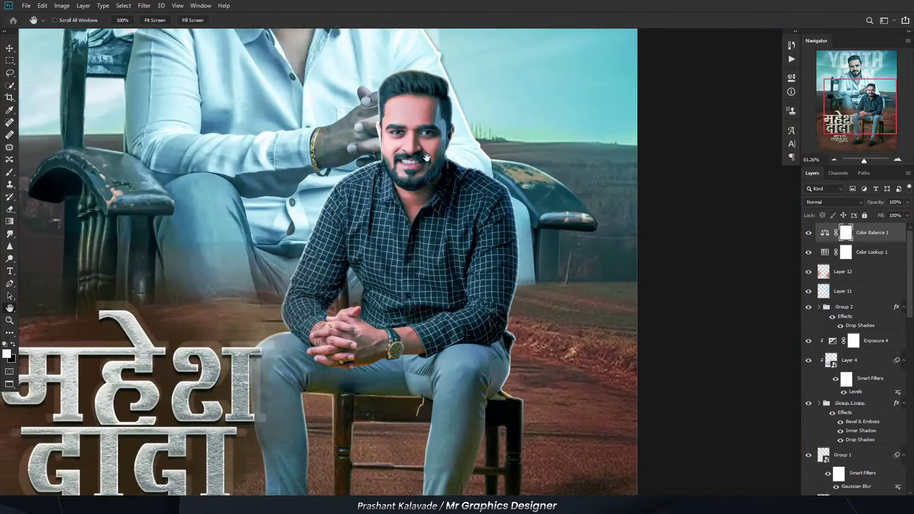
pyautogui.scroll(1, 422, 214)
pyautogui.scroll(-1, 422, 214)
pyautogui.scroll(-1, 381, 214)
pyautogui.scroll(1, 333, 200)
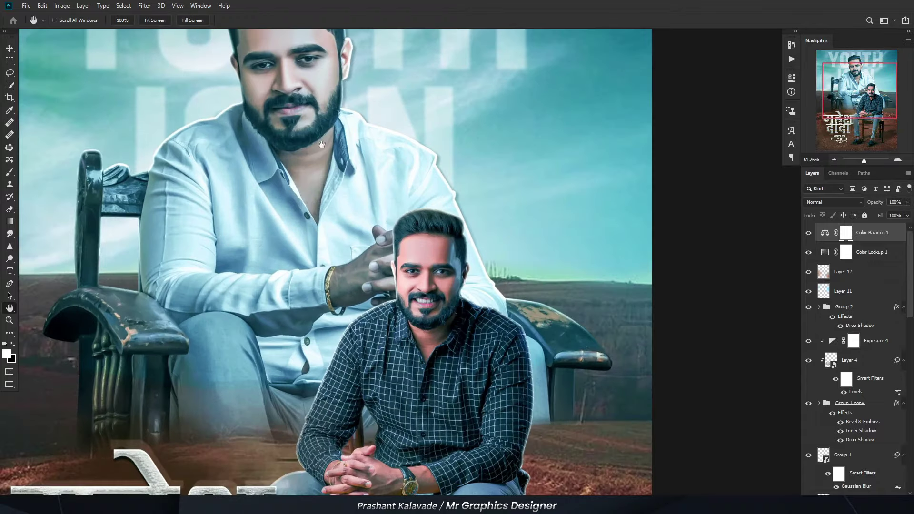
pyautogui.scroll(2, 324, 278)
pyautogui.scroll(2, 392, 220)
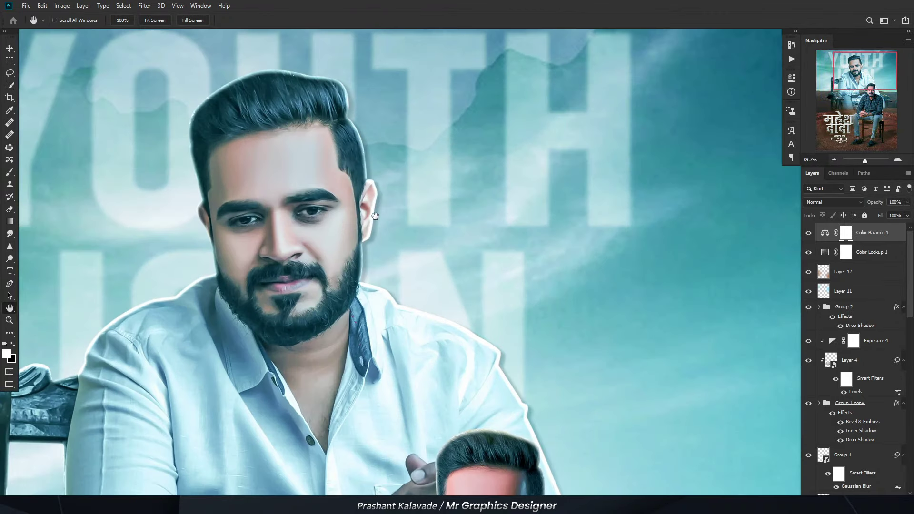
pyautogui.scroll(-2, 368, 194)
pyautogui.scroll(1, 333, 198)
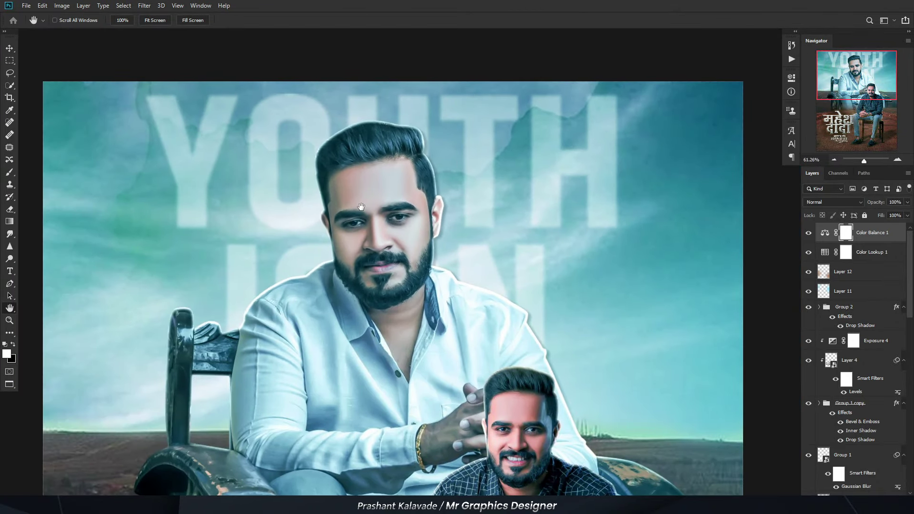
pyautogui.scroll(1, 308, 199)
pyautogui.scroll(-1, 309, 193)
pyautogui.scroll(1, 490, 210)
pyautogui.scroll(-1, 488, 214)
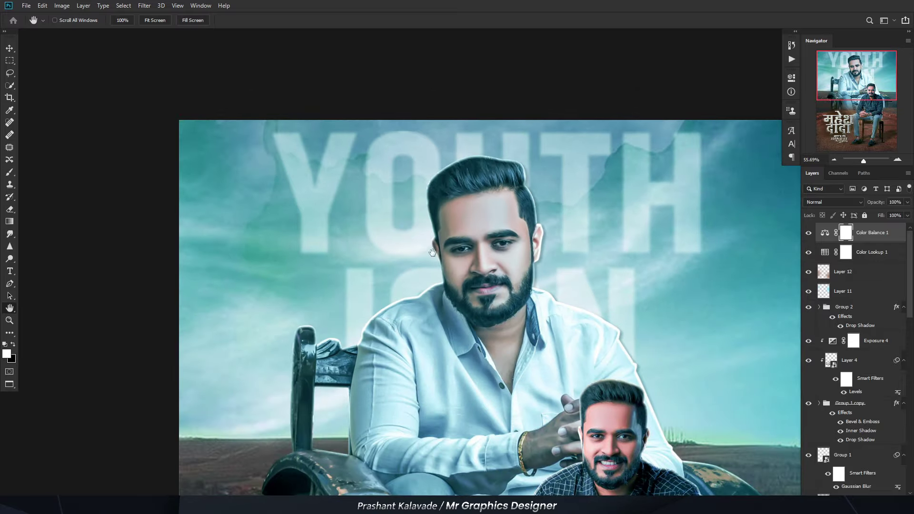
pyautogui.scroll(2, 282, 223)
pyautogui.scroll(-1, 283, 222)
pyautogui.scroll(-1, 278, 214)
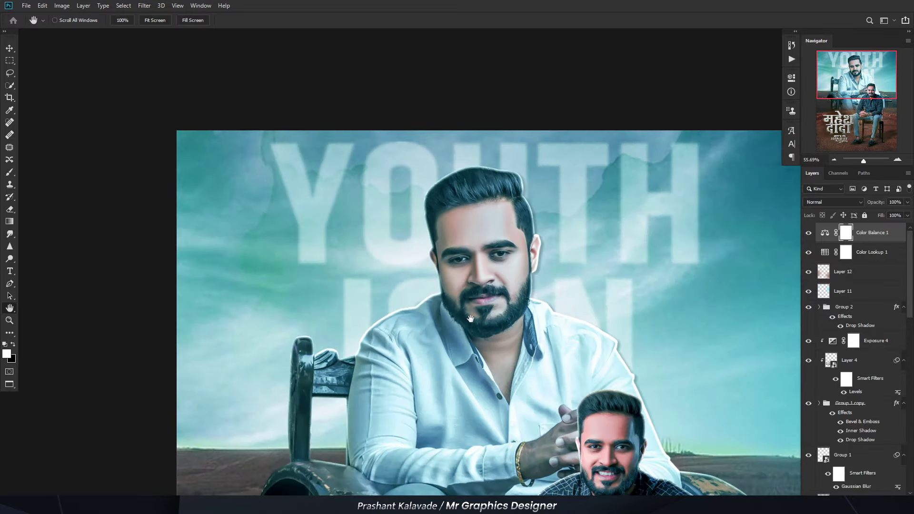
pyautogui.scroll(1, 468, 317)
pyautogui.scroll(-1, 372, 207)
pyautogui.scroll(-1, 373, 216)
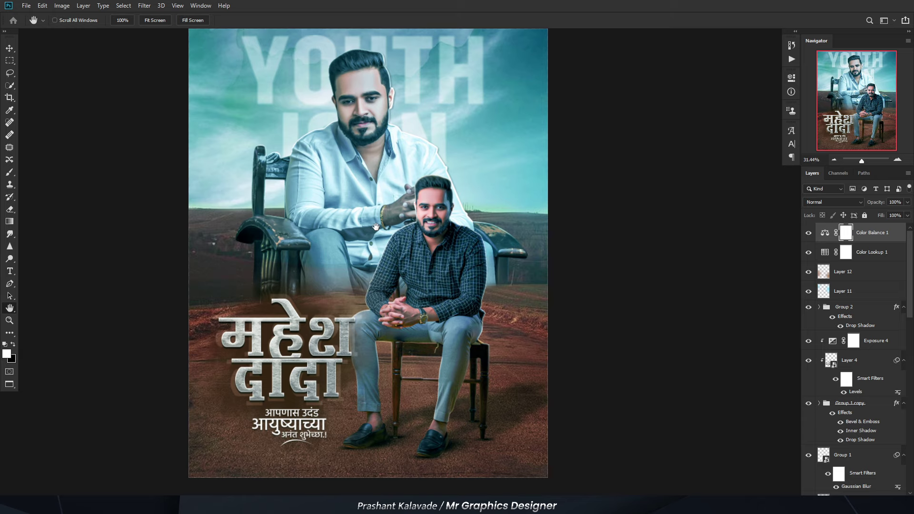
pyautogui.scroll(1, 314, 143)
pyautogui.scroll(2, 300, 157)
pyautogui.scroll(-2, 296, 97)
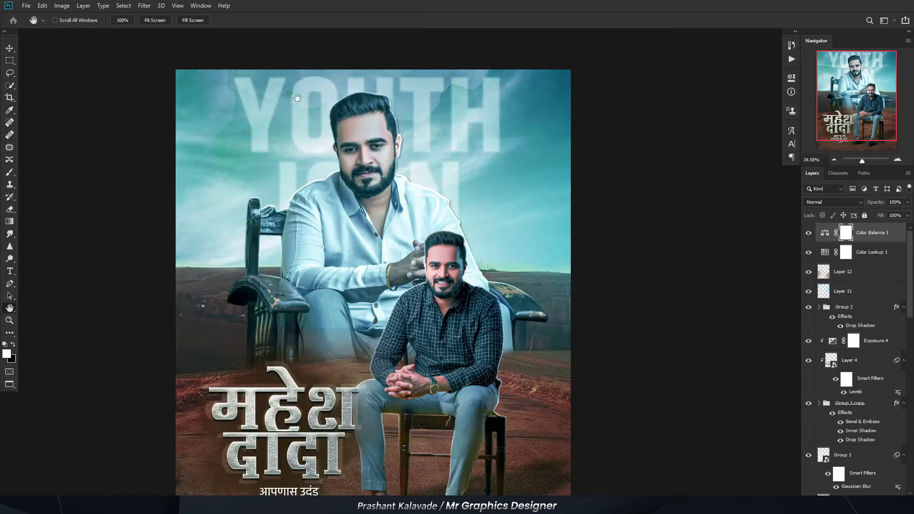
pyautogui.scroll(2, 340, 102)
pyautogui.scroll(-1, 327, 143)
pyautogui.scroll(1, 357, 128)
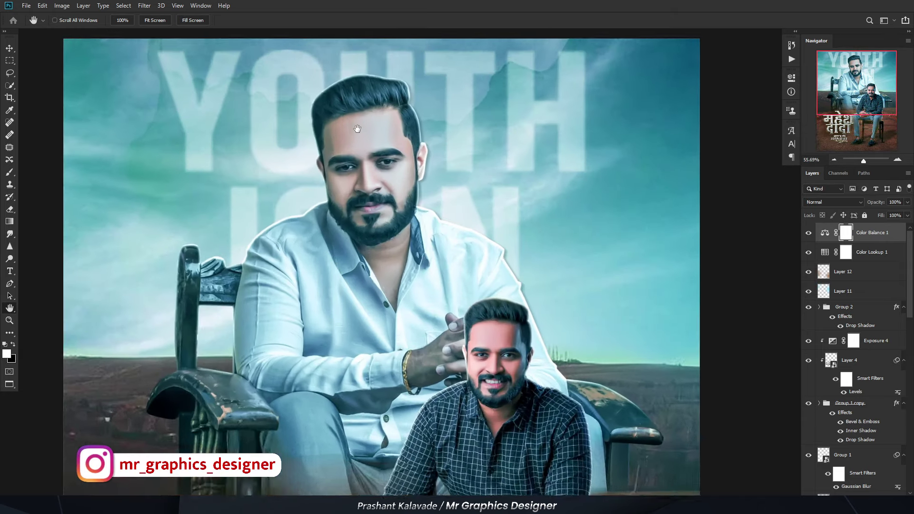
pyautogui.scroll(-3, 313, 116)
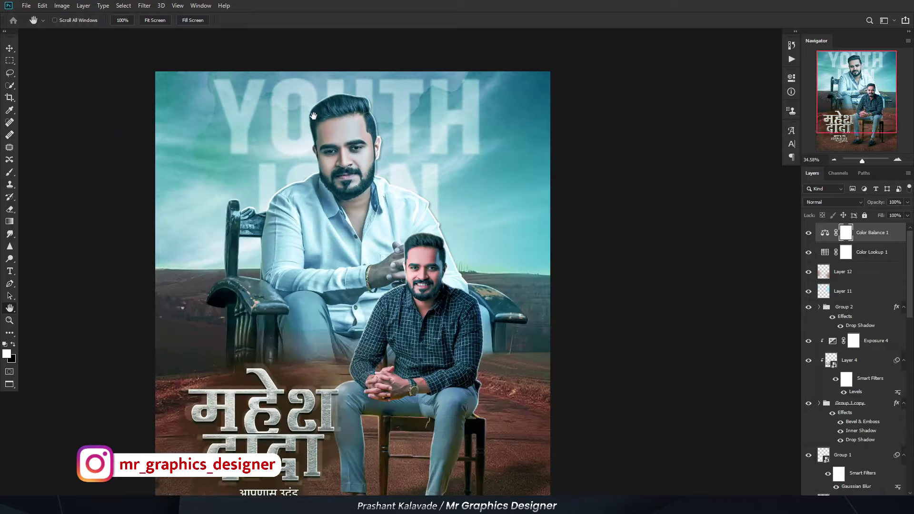